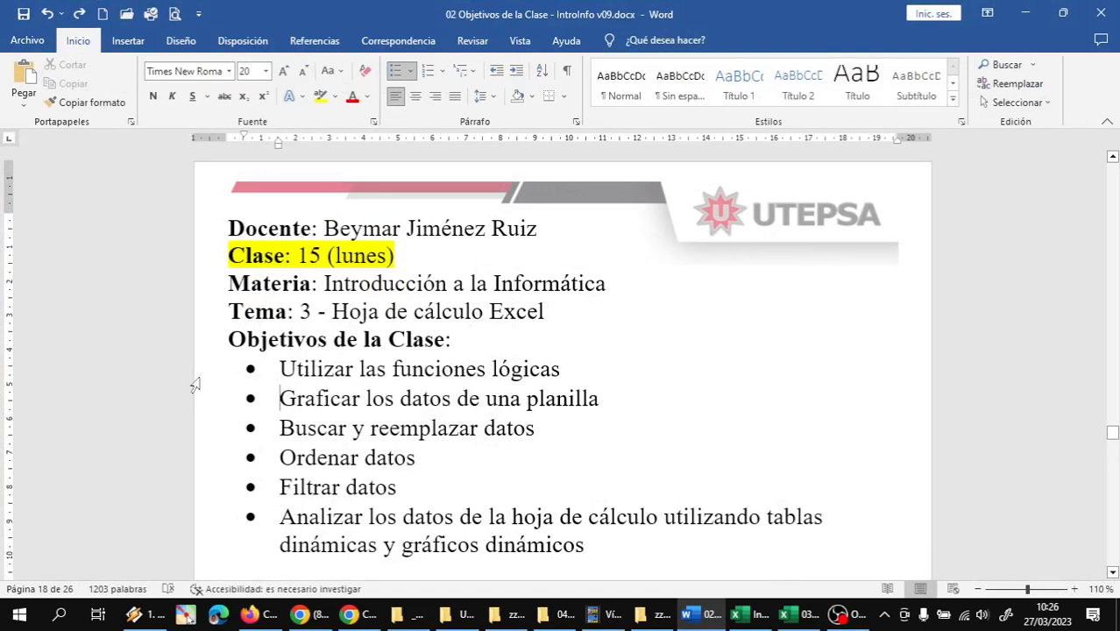
Review the list of class objectives in the Word document, from the logical functions through to dynamic tables and charts
left_click(197, 380)
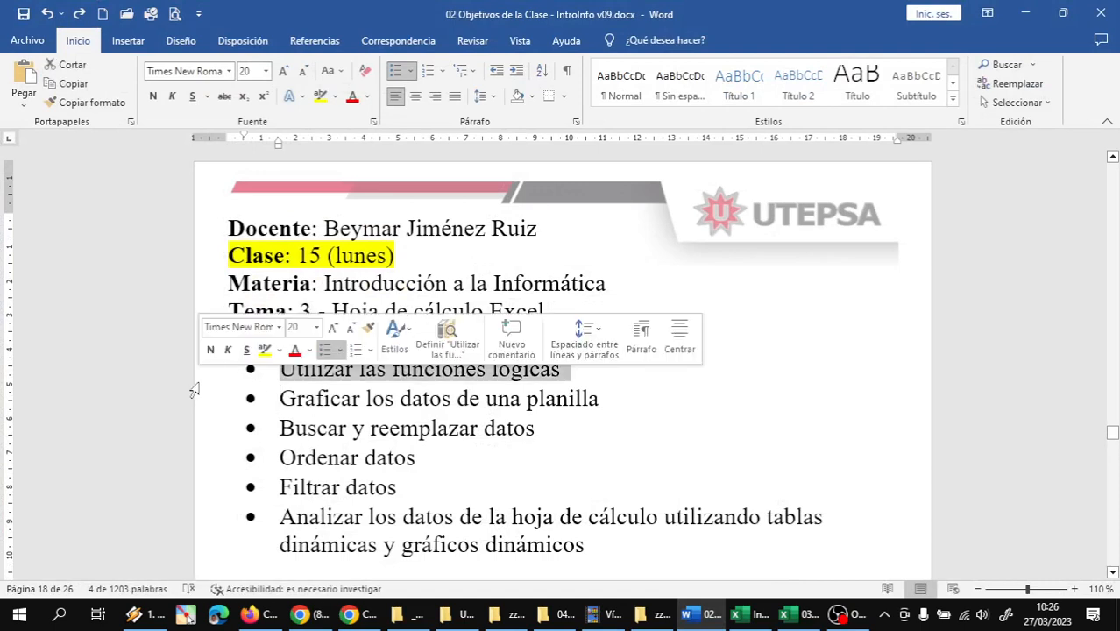
left_click(189, 410)
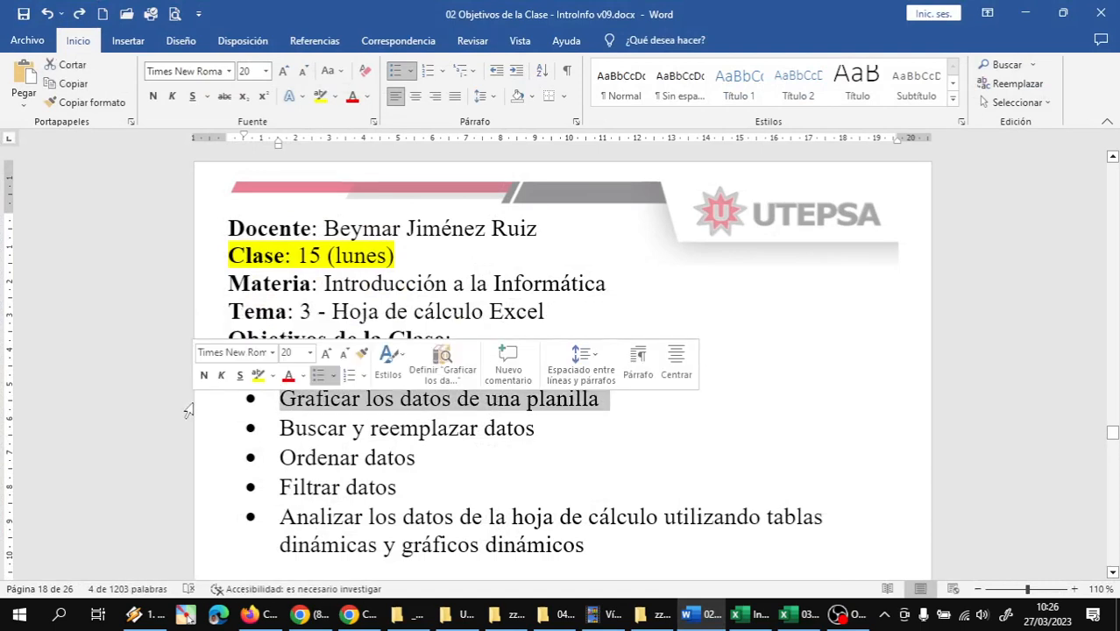
left_click(190, 437)
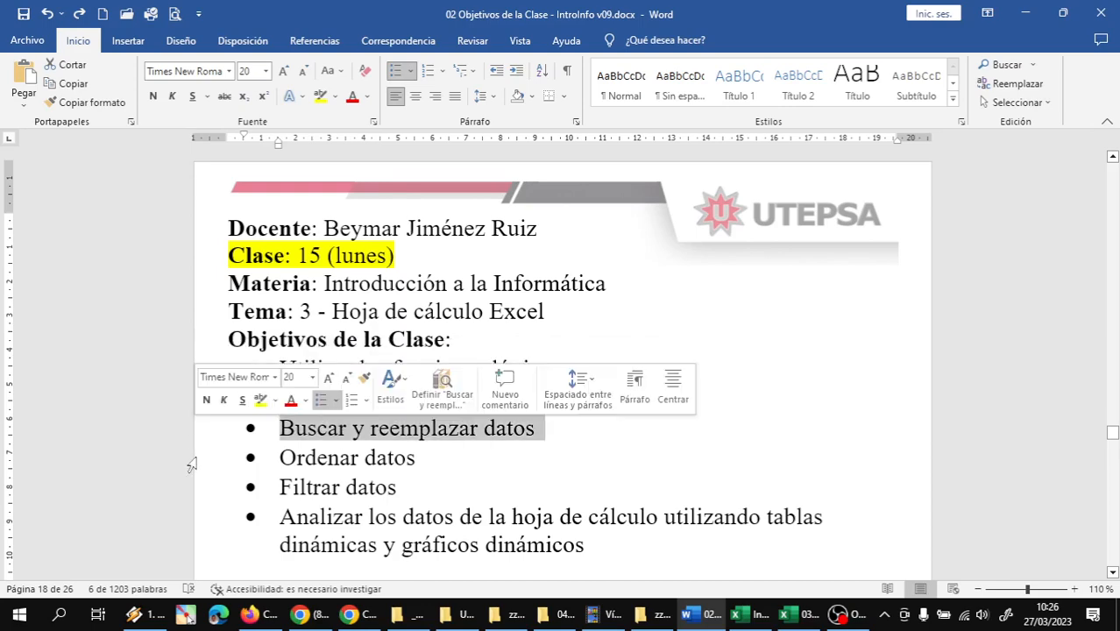
left_click(193, 458)
left_click(199, 489)
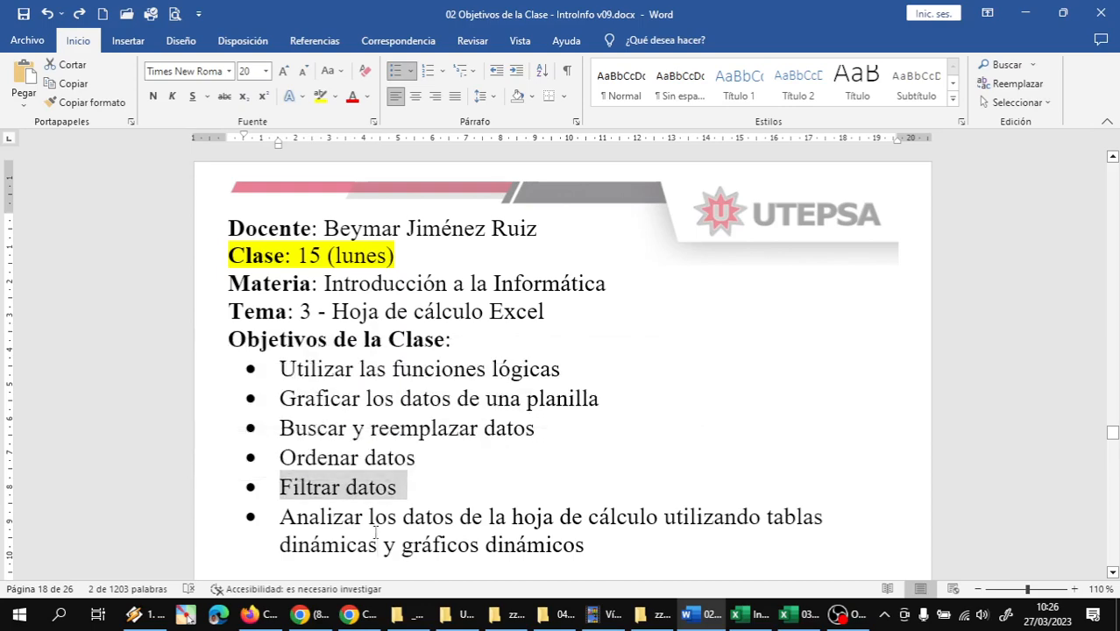
triple_click(329, 545)
left_click(458, 547)
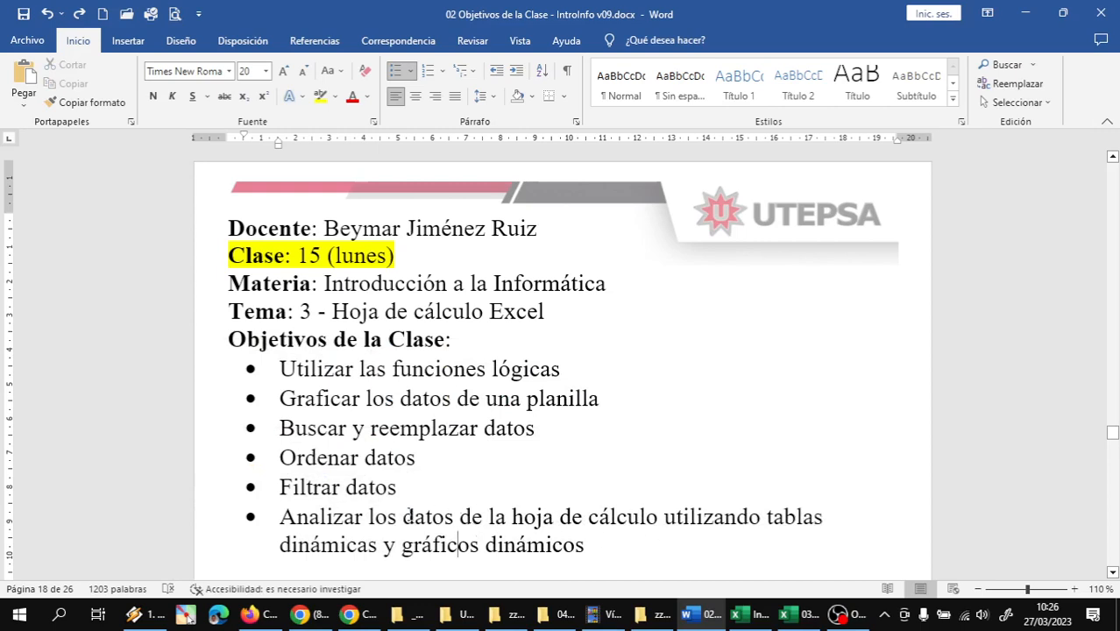
double_click(386, 519)
left_click(379, 545)
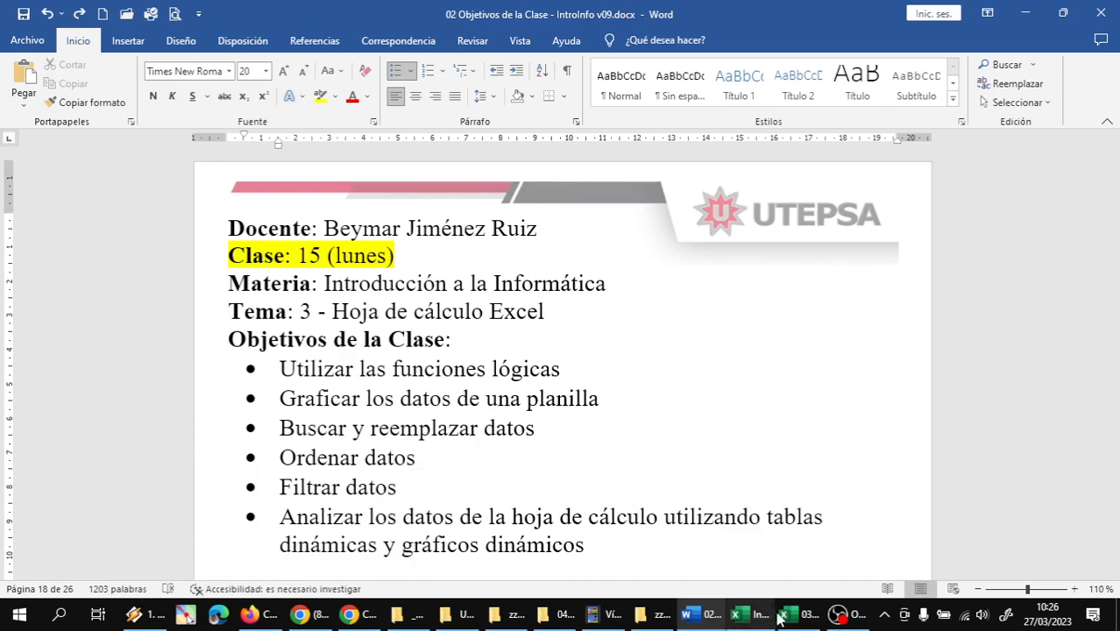
Switch to the Excel workbook with the student survey data and rename its sheet as DatosEncuesta
mouse_move(789, 616)
left_click(837, 529)
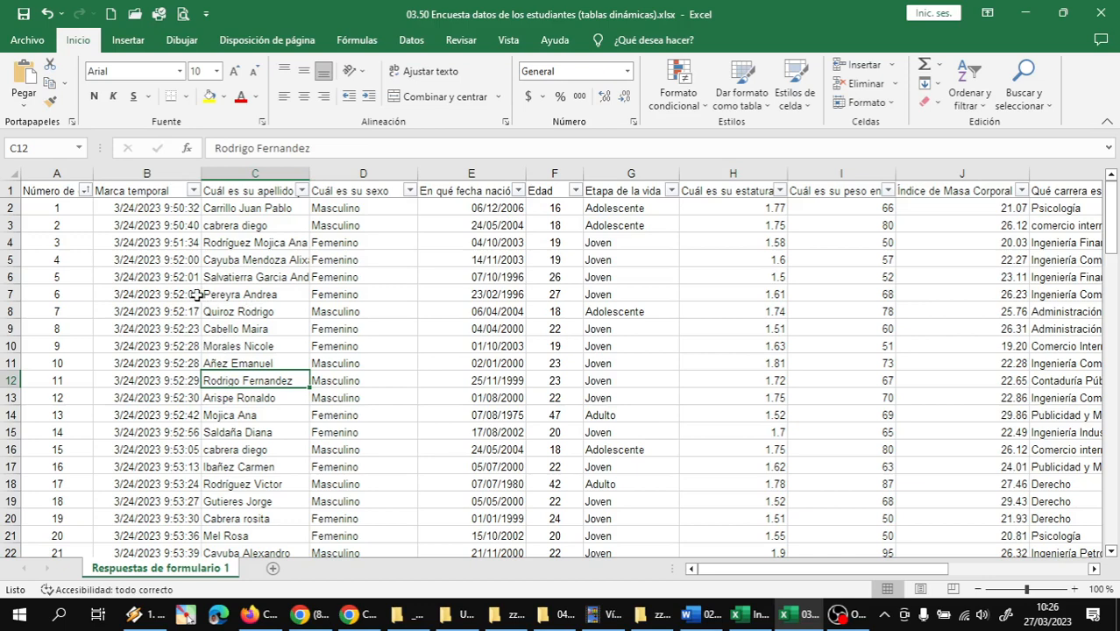
double_click(162, 569)
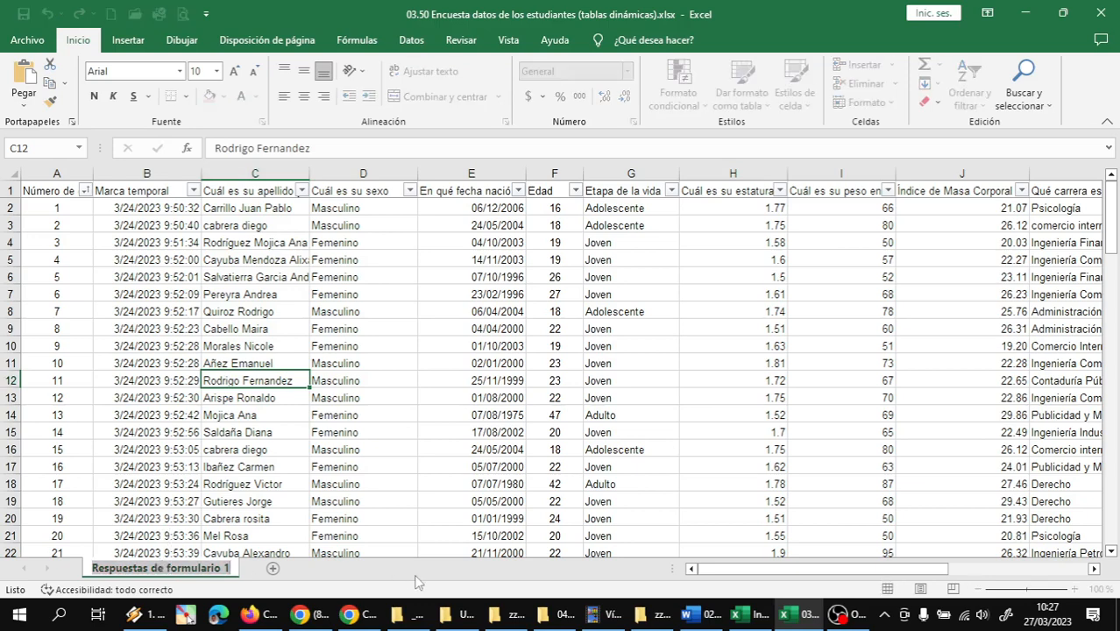
type("DatosEncuesta")
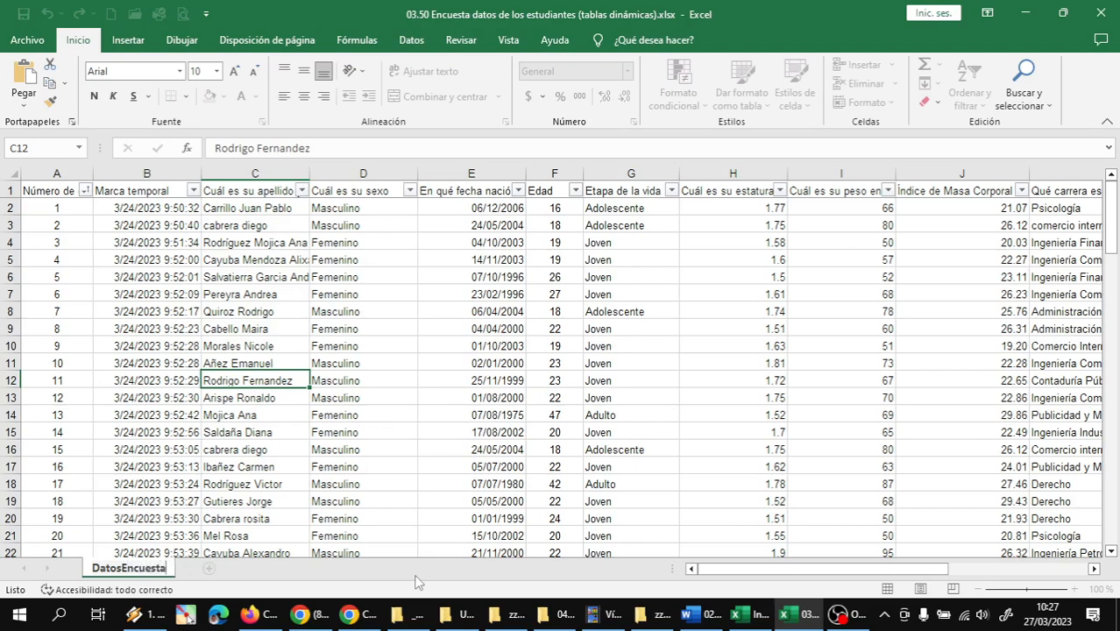
key("Return")
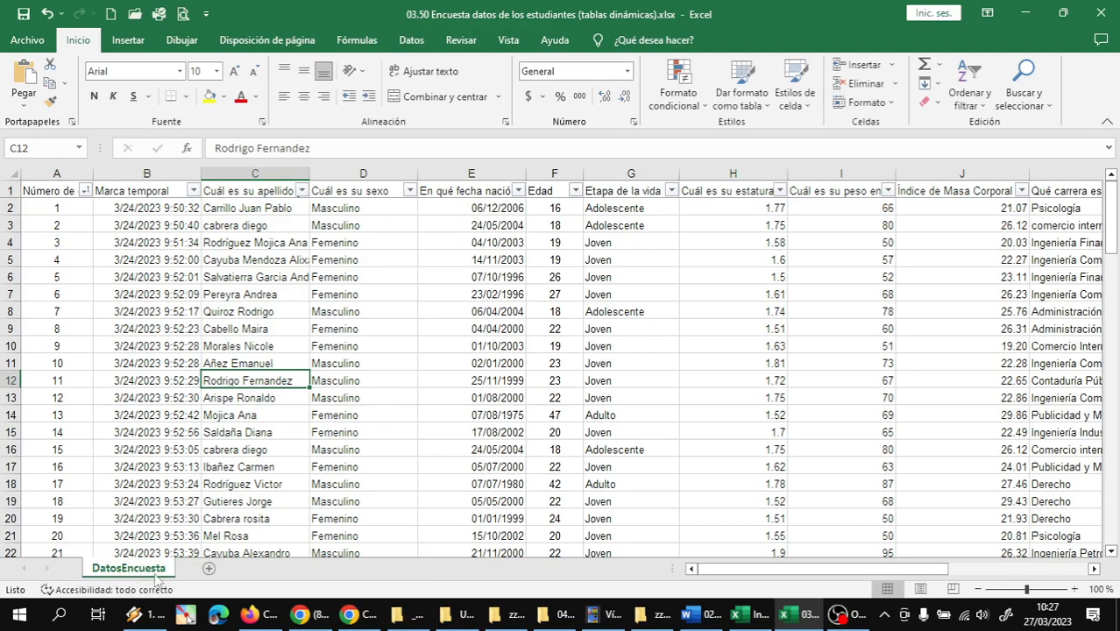
Insert a blank pivot table based on the survey data, starting from the recommended pivot tables with cell A2 selected
key("ctrl+Home")
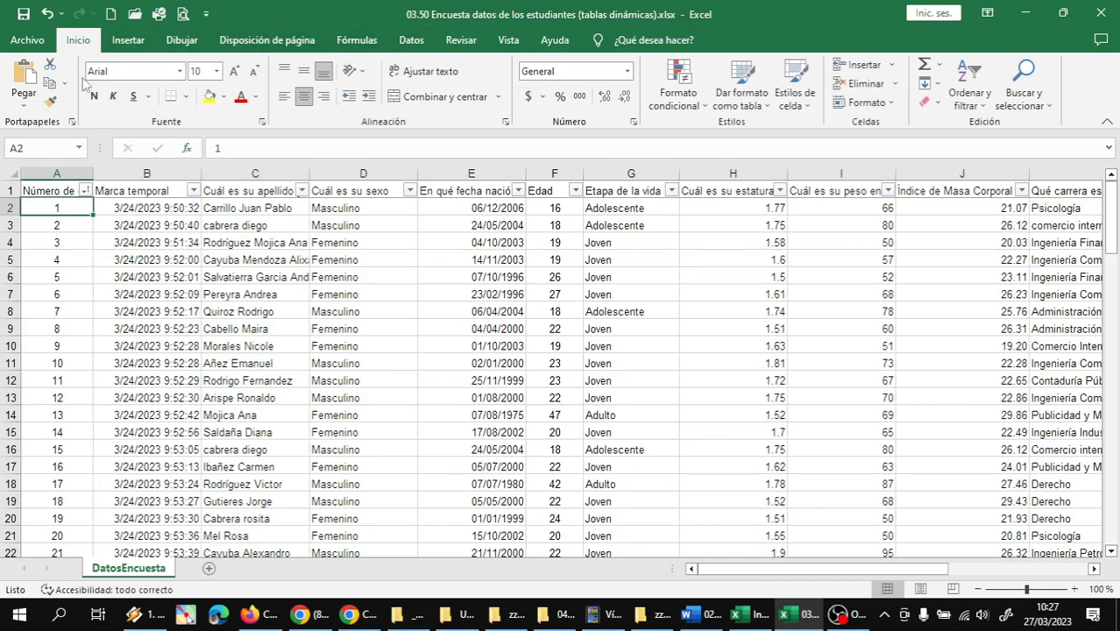
left_click(129, 42)
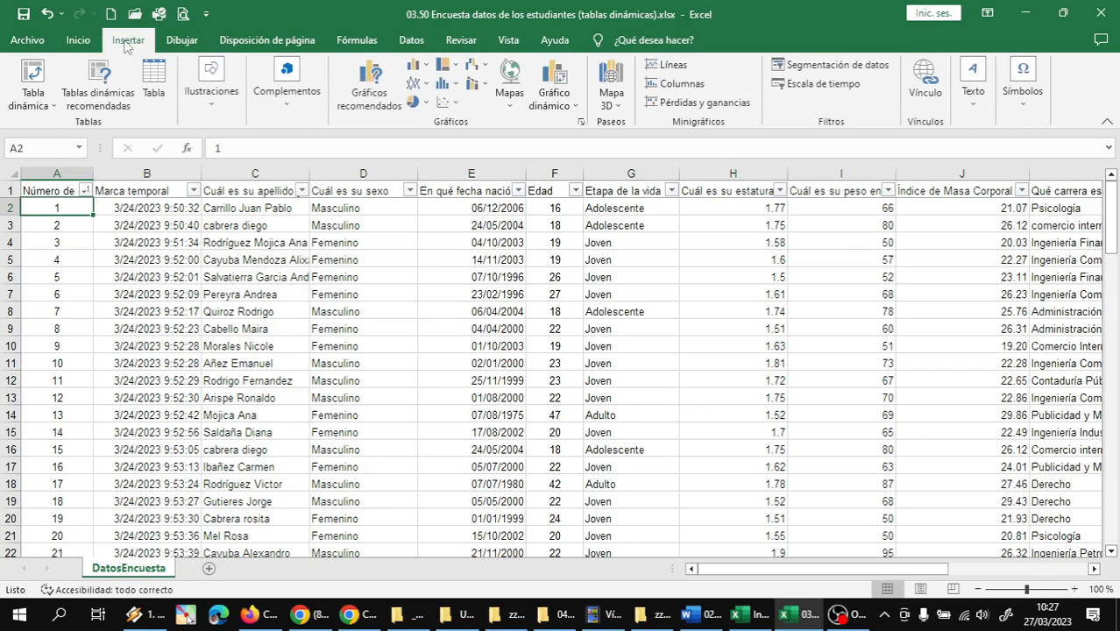
left_click(93, 103)
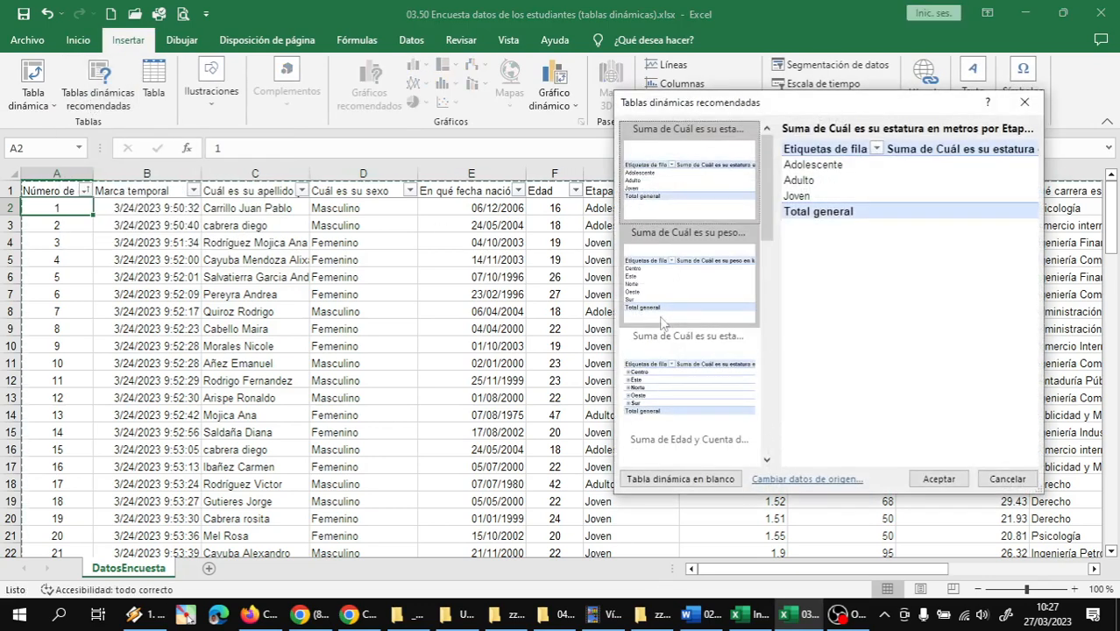
left_click(664, 480)
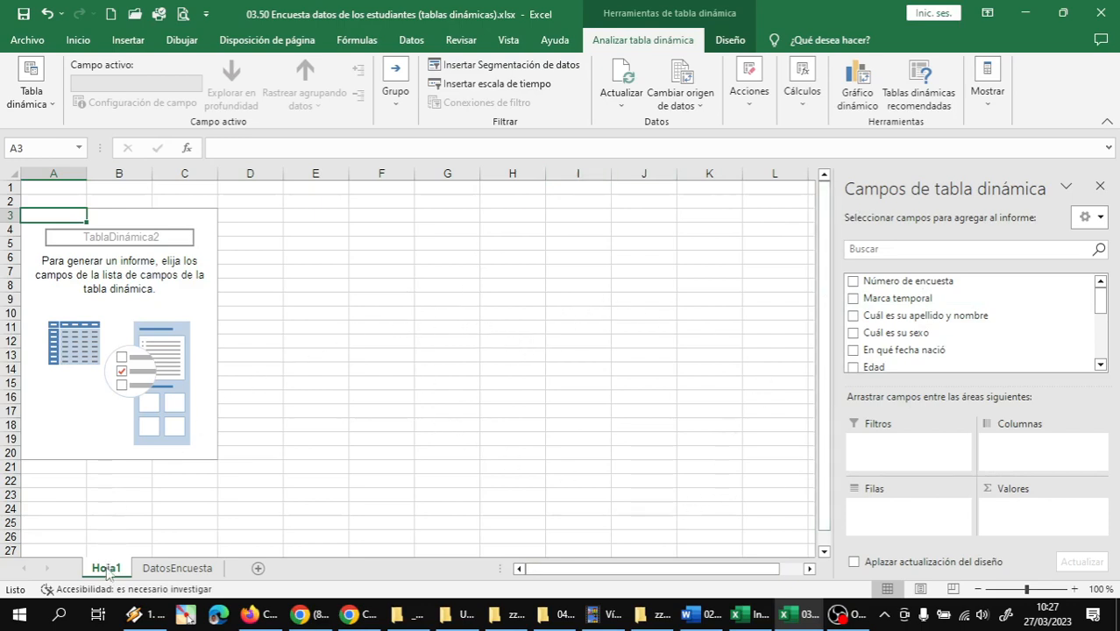
Rename the new pivot table sheet as DTD1 and move it after DatosEncuesta
left_click(396, 616)
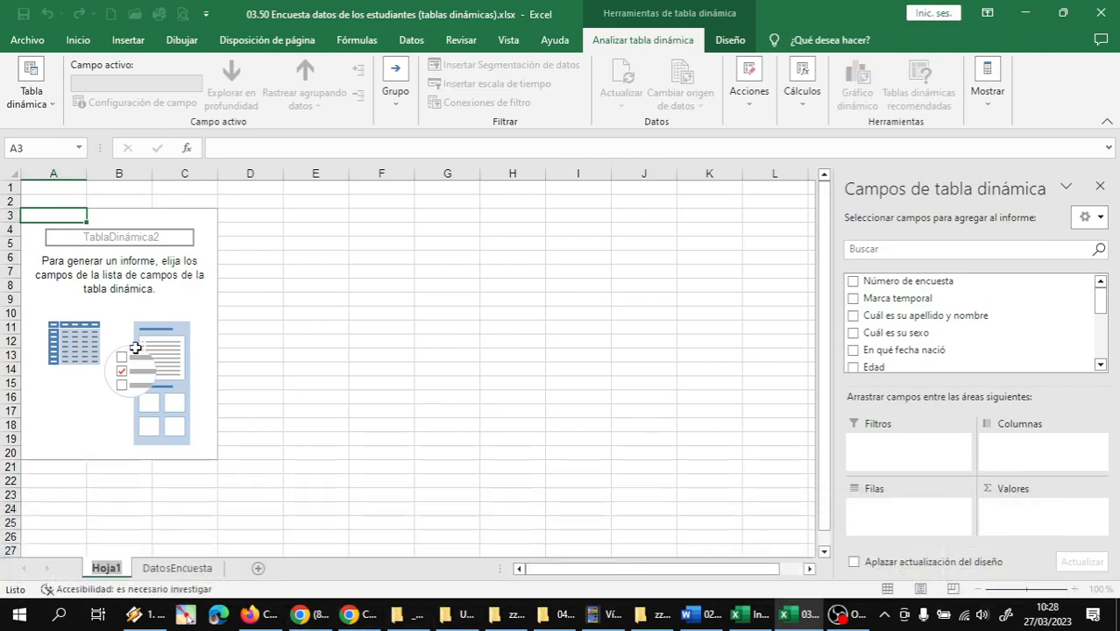
key("BackSpace")
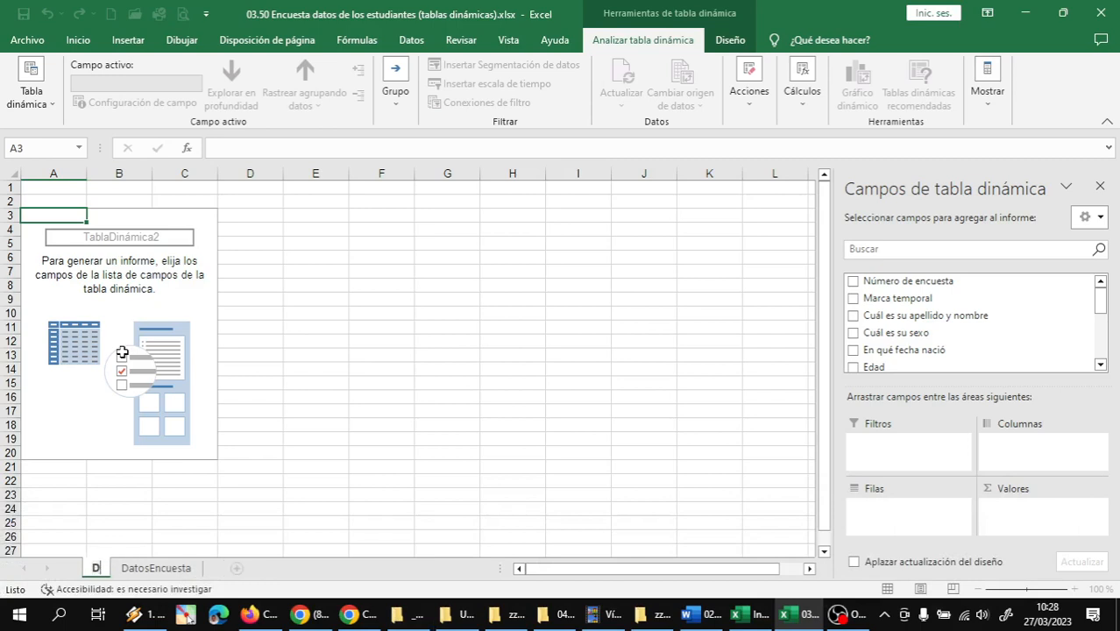
type("DTD1")
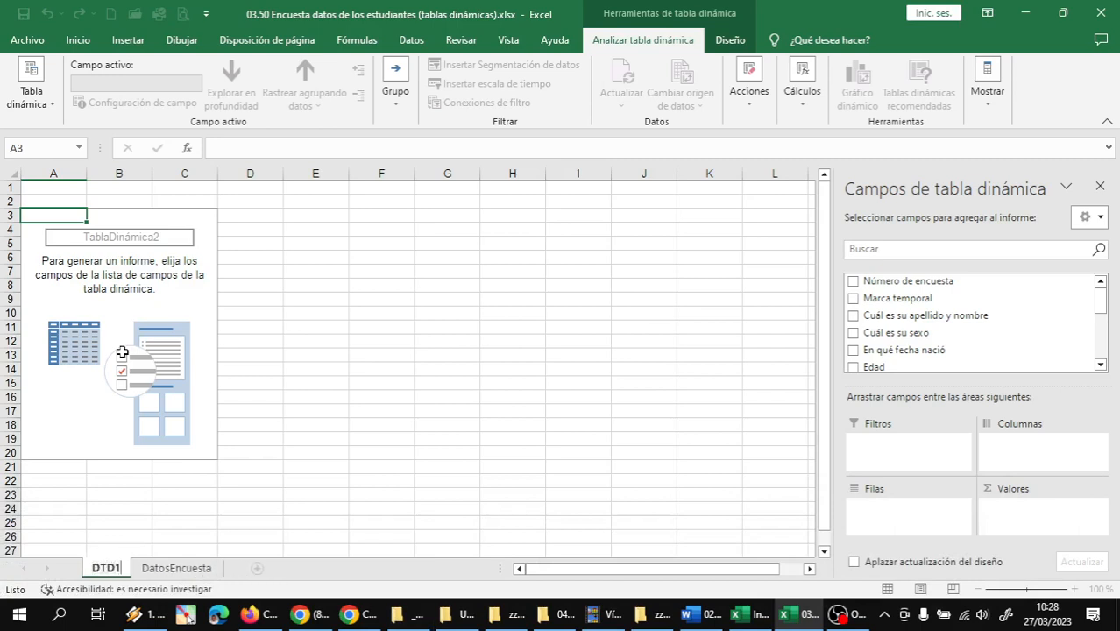
key("Return")
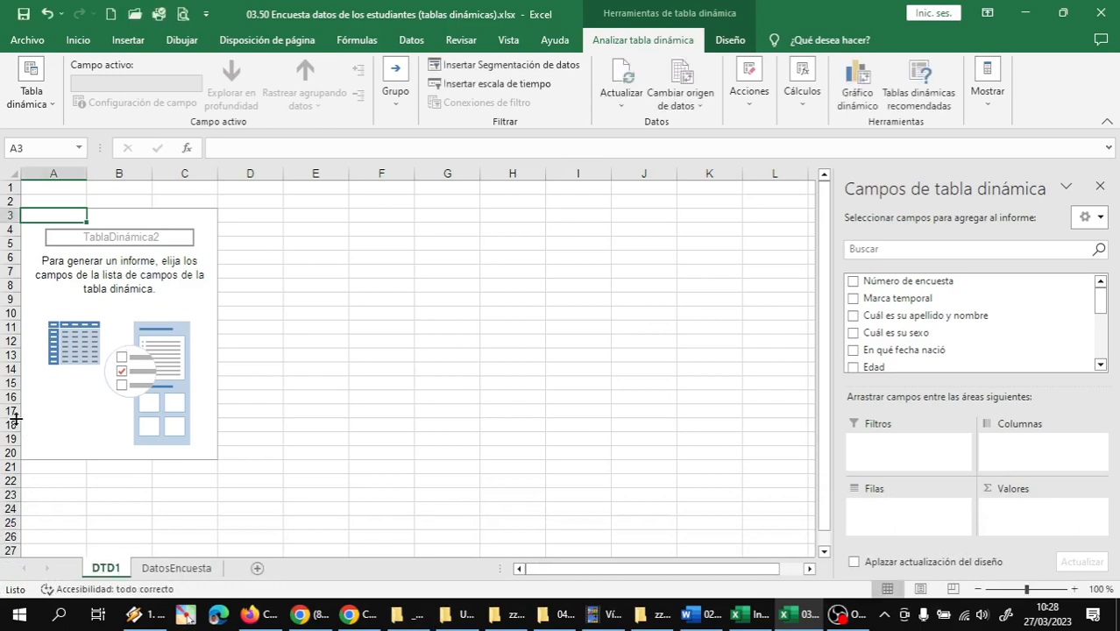
left_click_drag(112, 574, 230, 574)
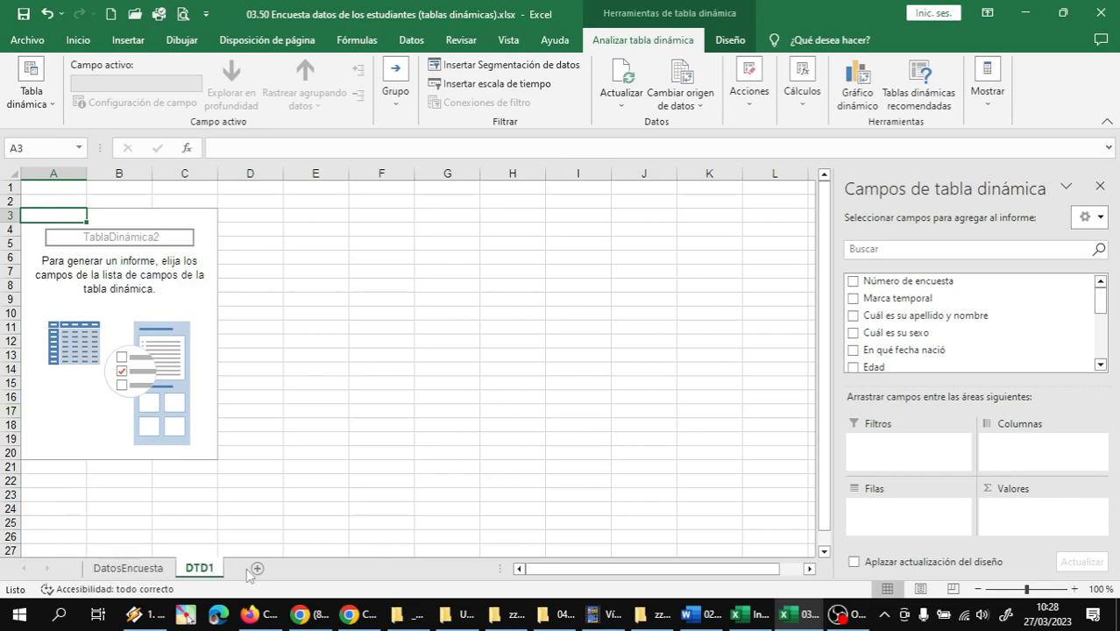
left_click(838, 613)
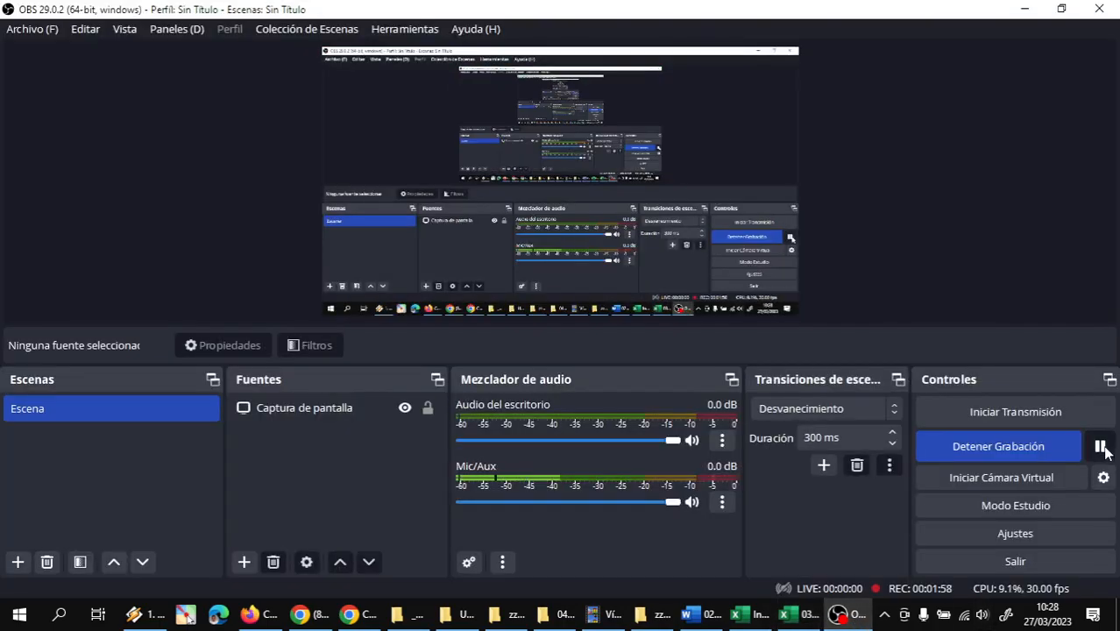
left_click(788, 613)
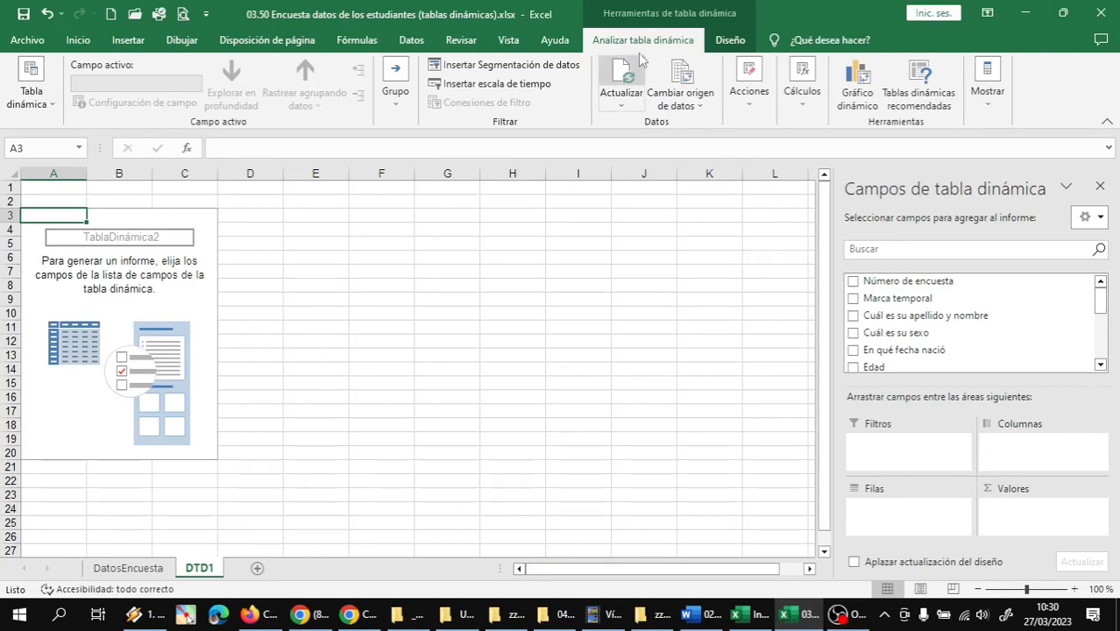
Open the on-screen annotation tool, place its palette over the worksheet area and start annotating
left_click(188, 616)
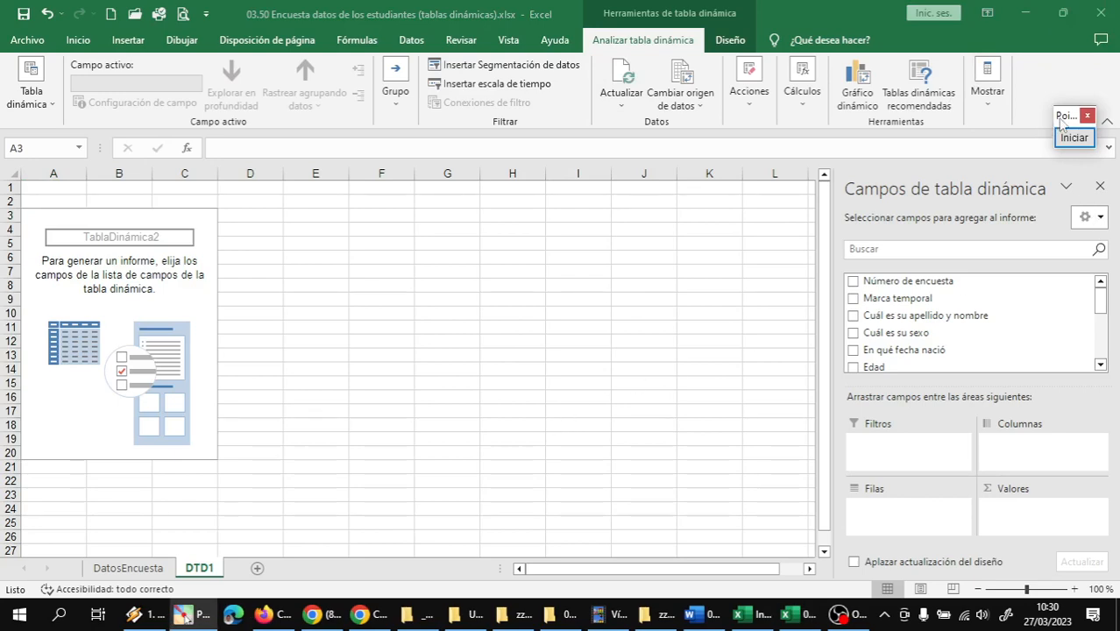
left_click_drag(1059, 120, 732, 131)
left_click(747, 146)
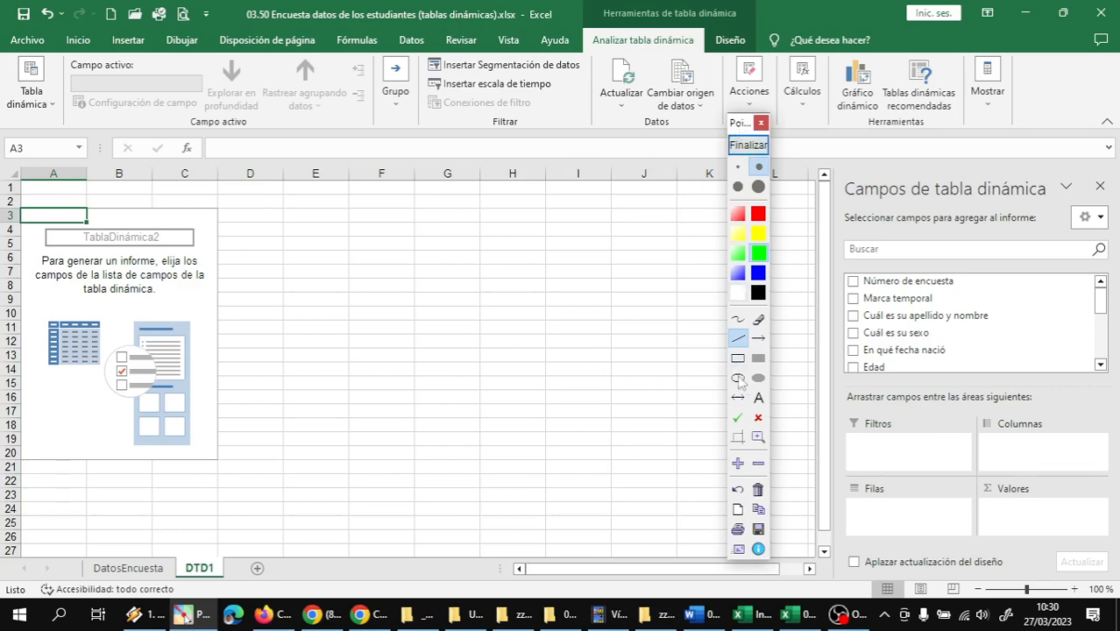
Outline the worksheet area in yellow, the pivot table fields pane in green and the ribbon in blue with rectangles
left_click(737, 358)
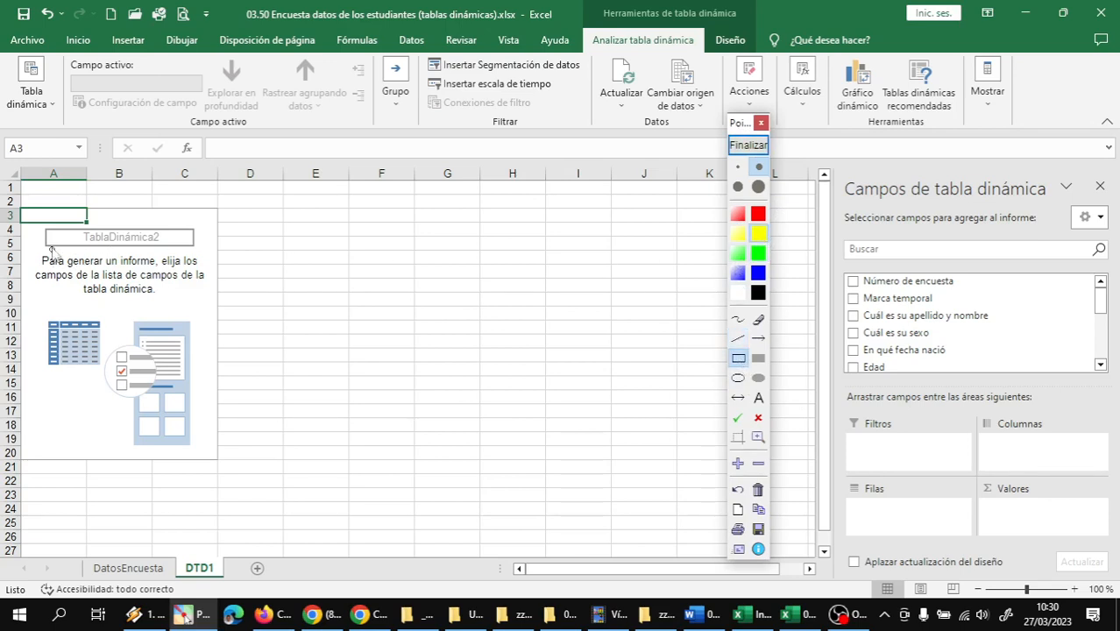
mouse_move(24, 187)
left_mouse_down()
mouse_move(63, 223)
mouse_move(570, 317)
mouse_move(775, 399)
mouse_move(815, 558)
left_mouse_up()
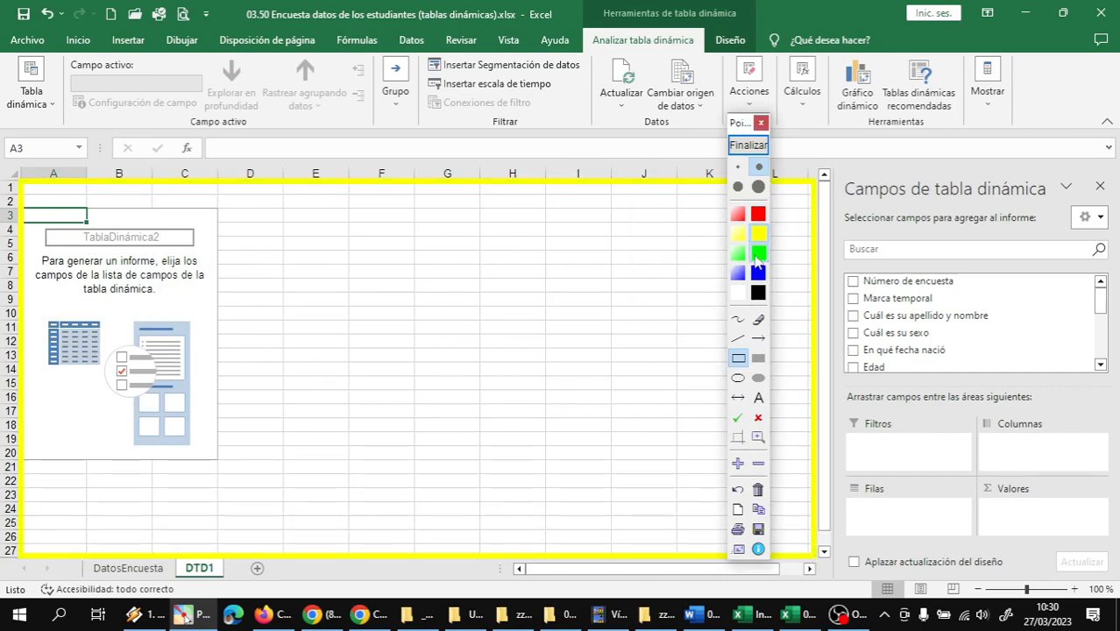
mouse_move(836, 172)
left_mouse_down()
mouse_move(951, 244)
mouse_move(1078, 376)
mouse_move(1116, 508)
mouse_move(1118, 582)
left_mouse_up()
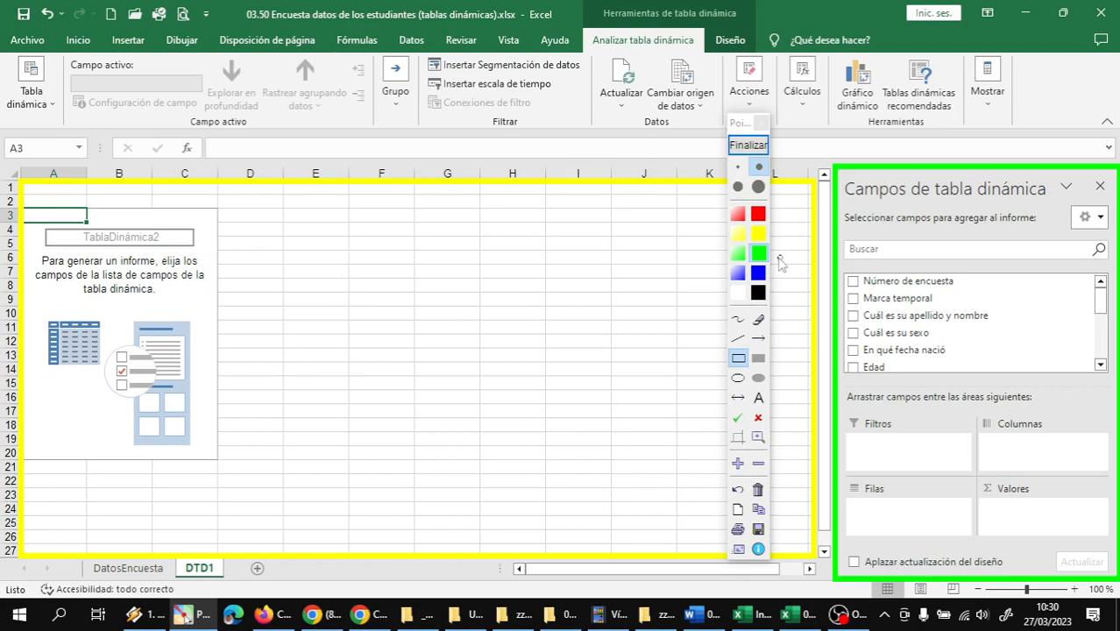
left_click(759, 273)
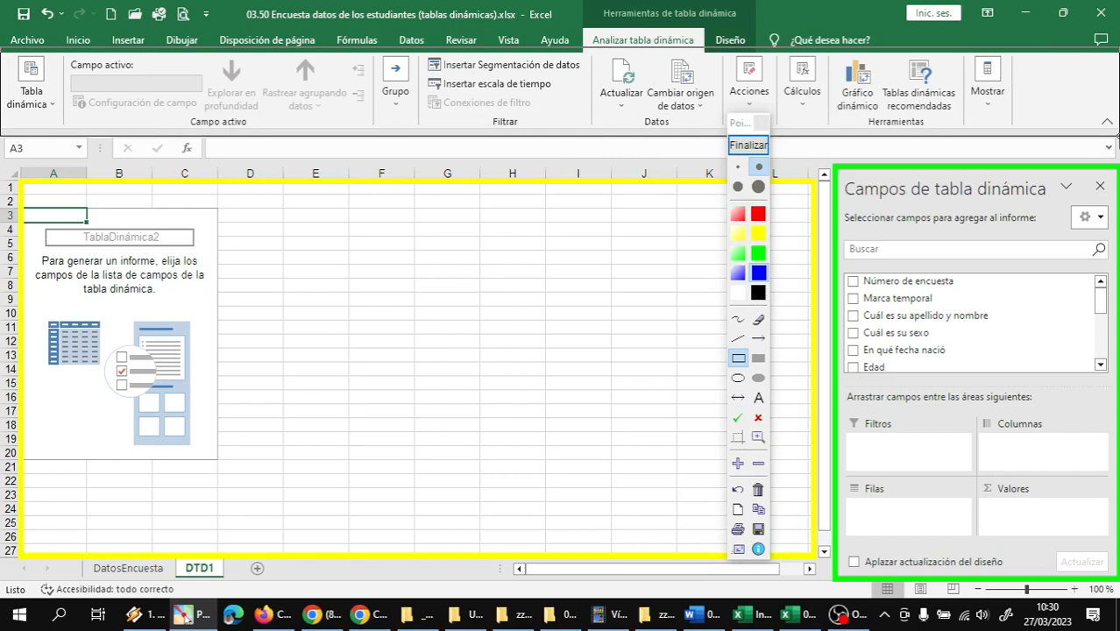
left_click_drag(2, 49, 1117, 134)
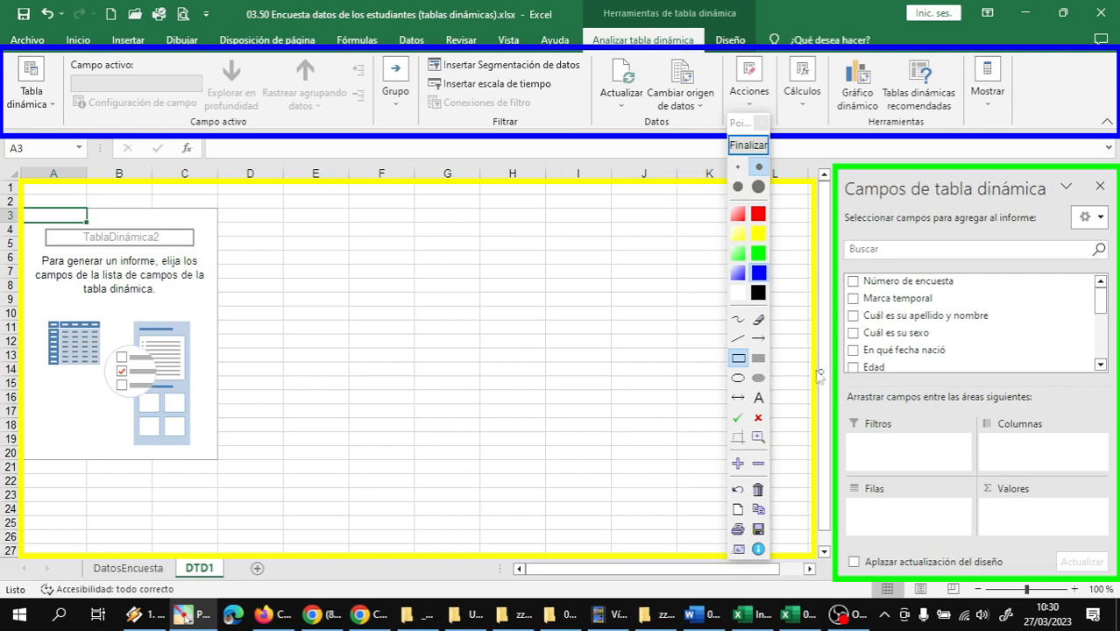
Place a green check mark on each of the Filtros, Filas, Columnas and Valores areas
left_click(758, 338)
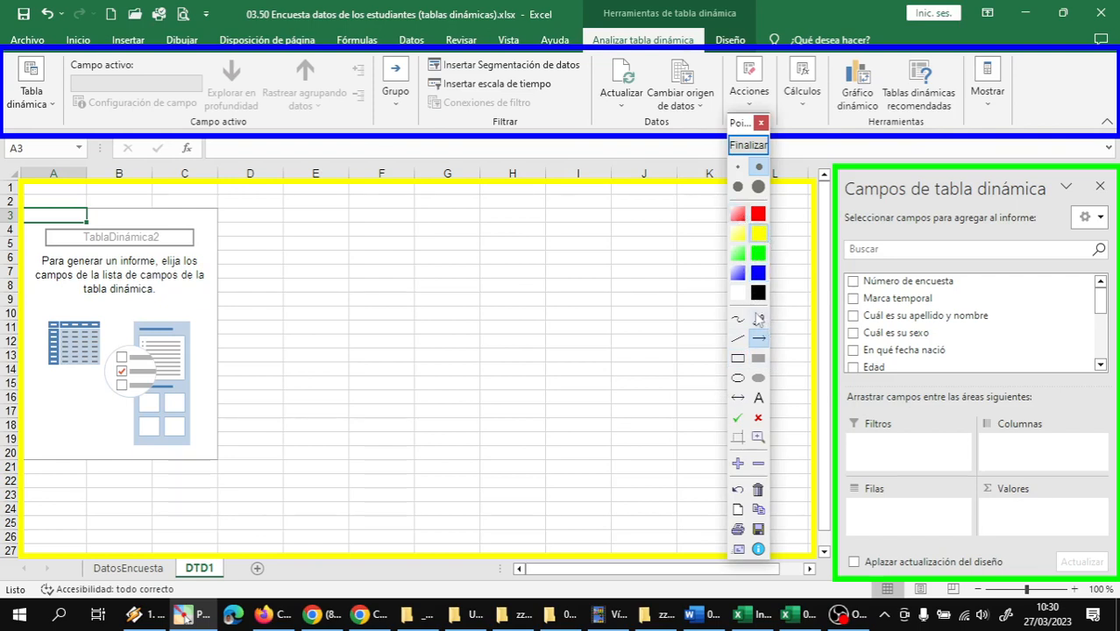
left_click(738, 417)
left_click(918, 463)
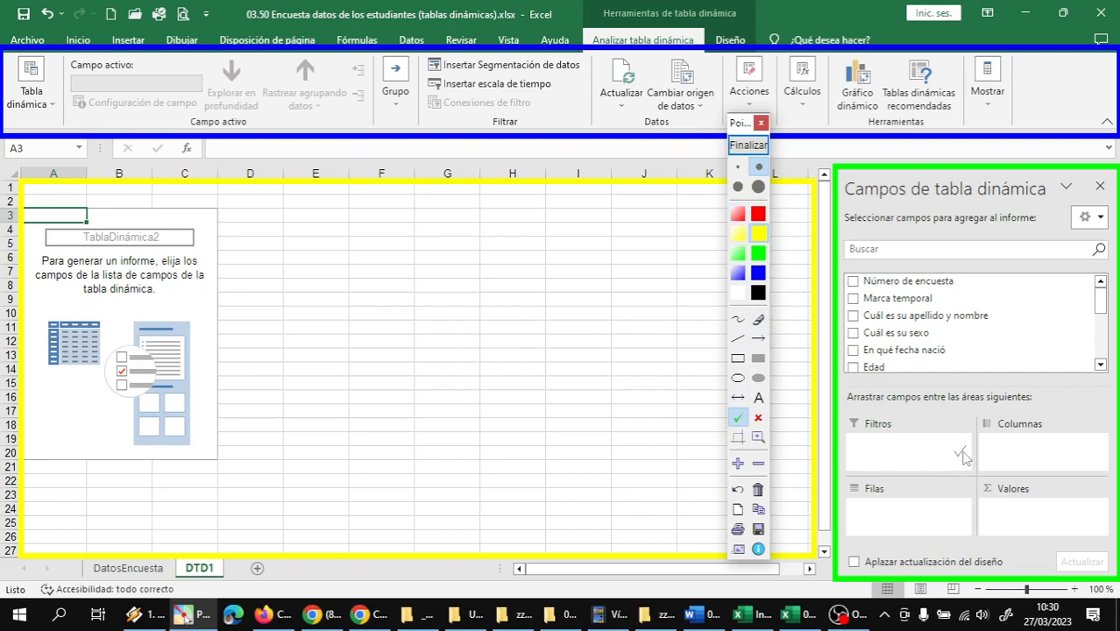
left_click(962, 452)
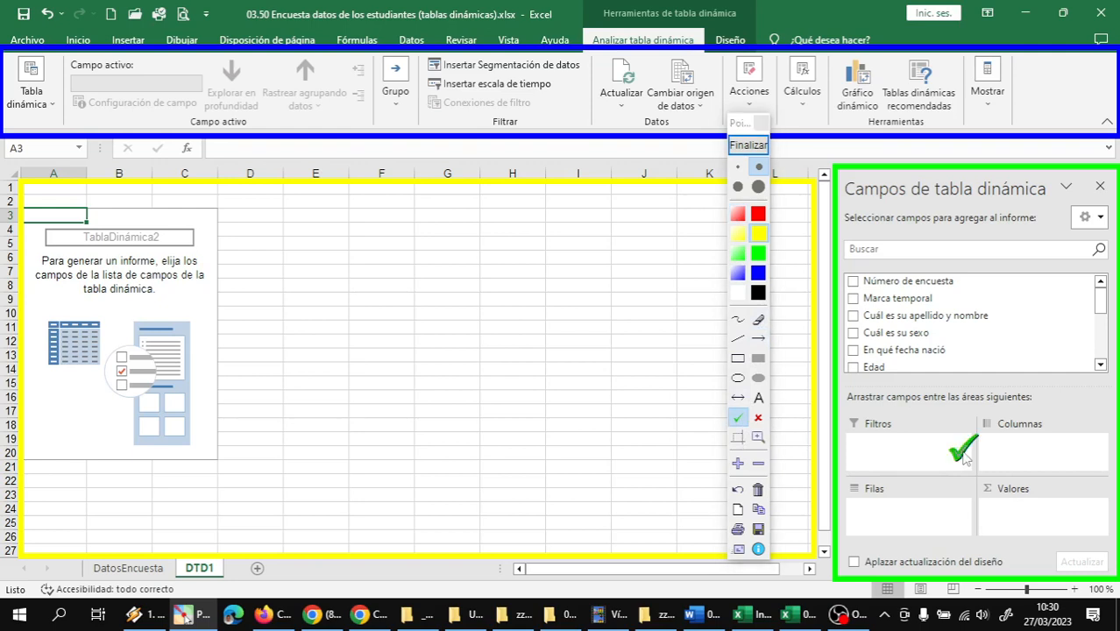
left_click(962, 517)
left_click(1100, 451)
left_click(1101, 517)
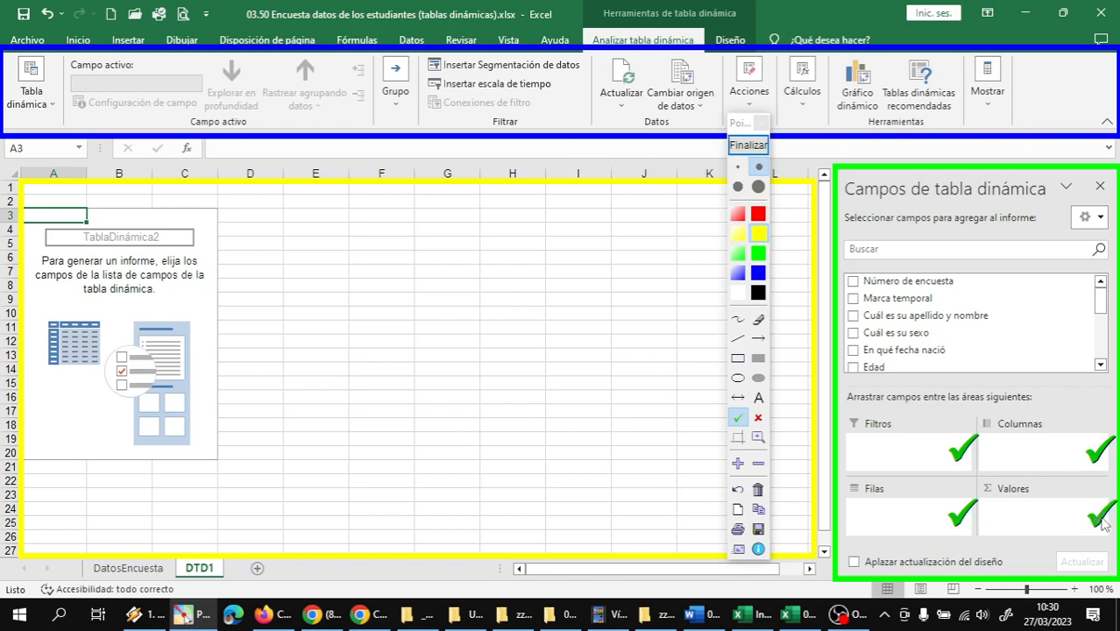
Remove the green check marks from the Valores, Filtros, Columnas and Filas areas
left_click(739, 493)
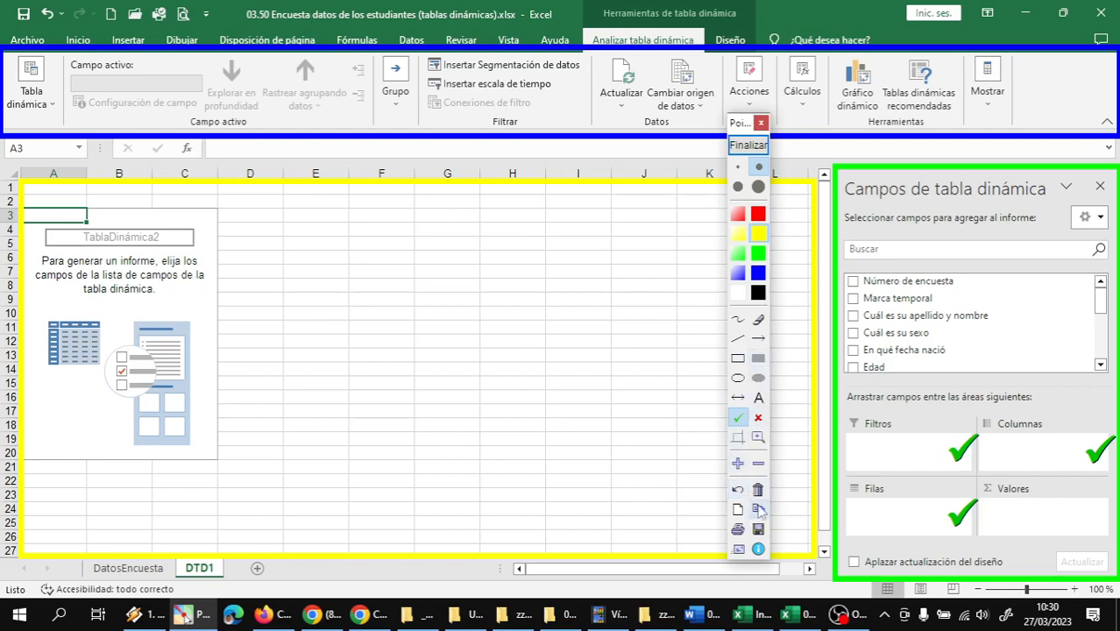
left_click(755, 322)
left_click(971, 463)
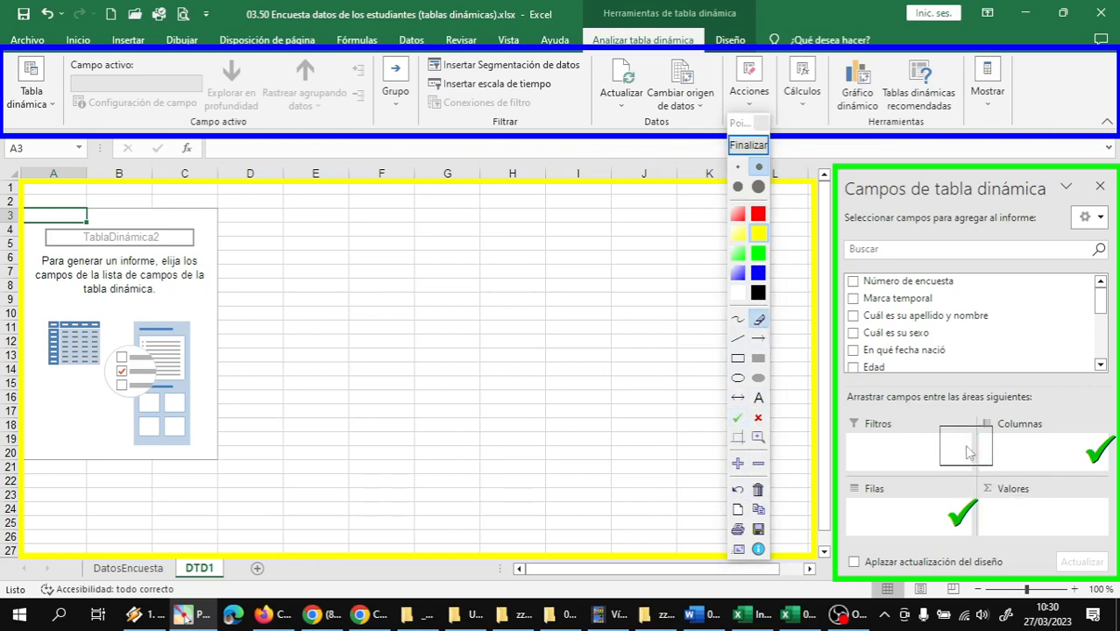
left_click(1086, 450)
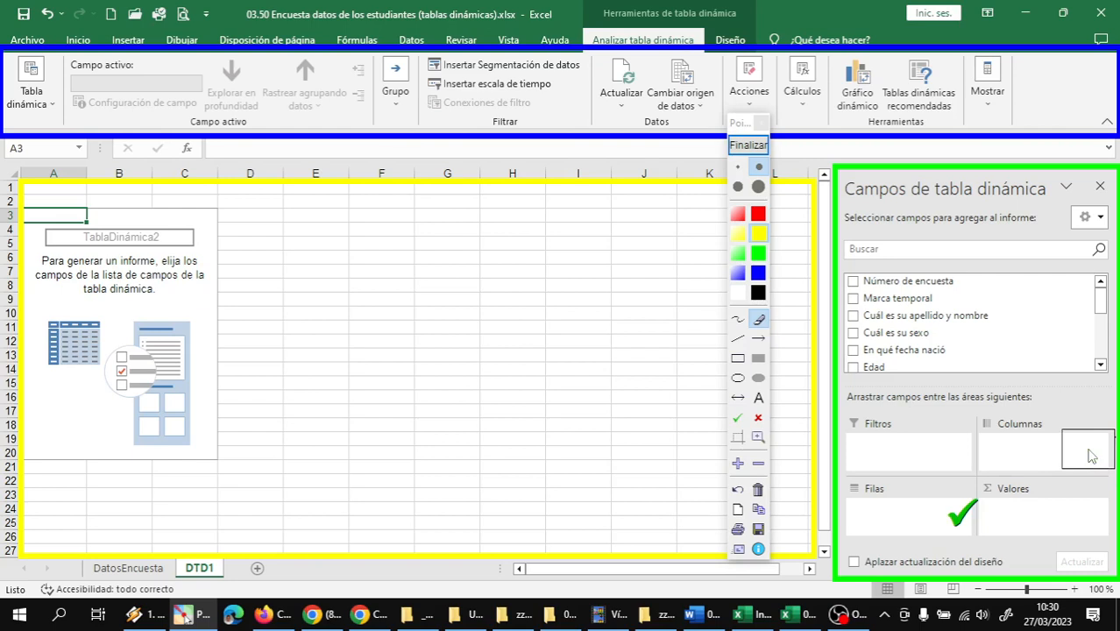
left_click(969, 513)
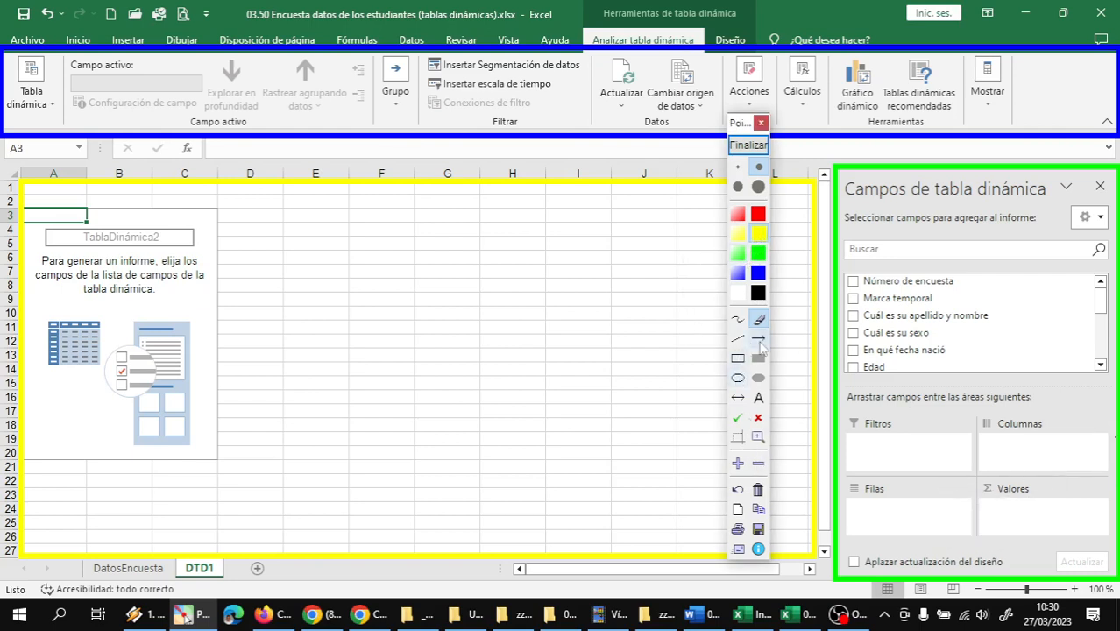
Draw yellow arrows from the field list to each of the Filas, Columnas, Valores and Filtros areas
left_click(760, 341)
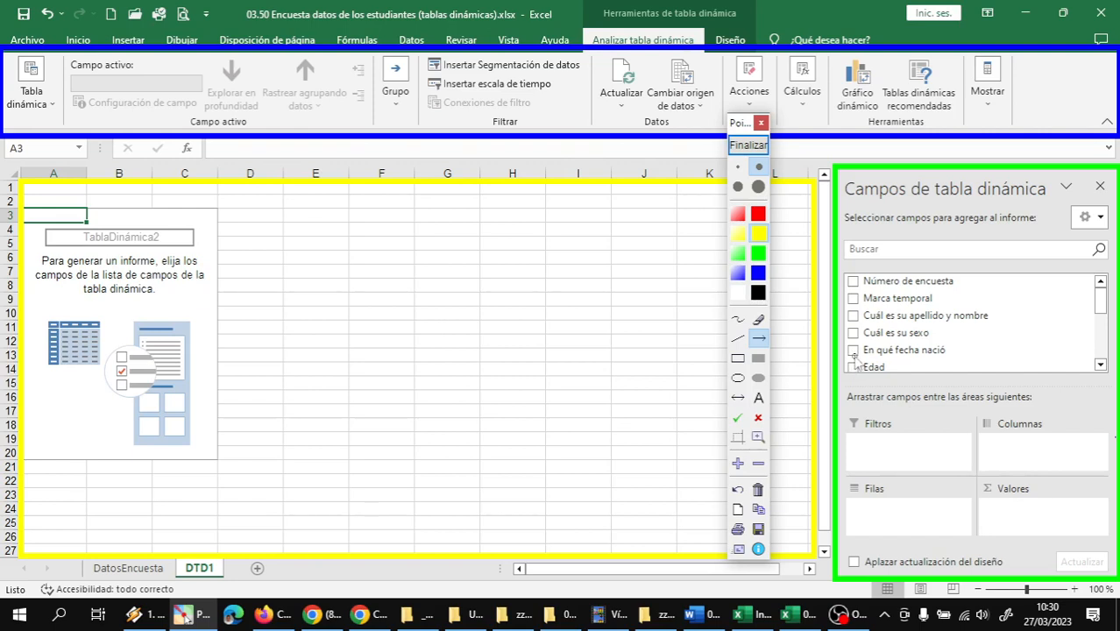
left_click_drag(852, 358, 864, 523)
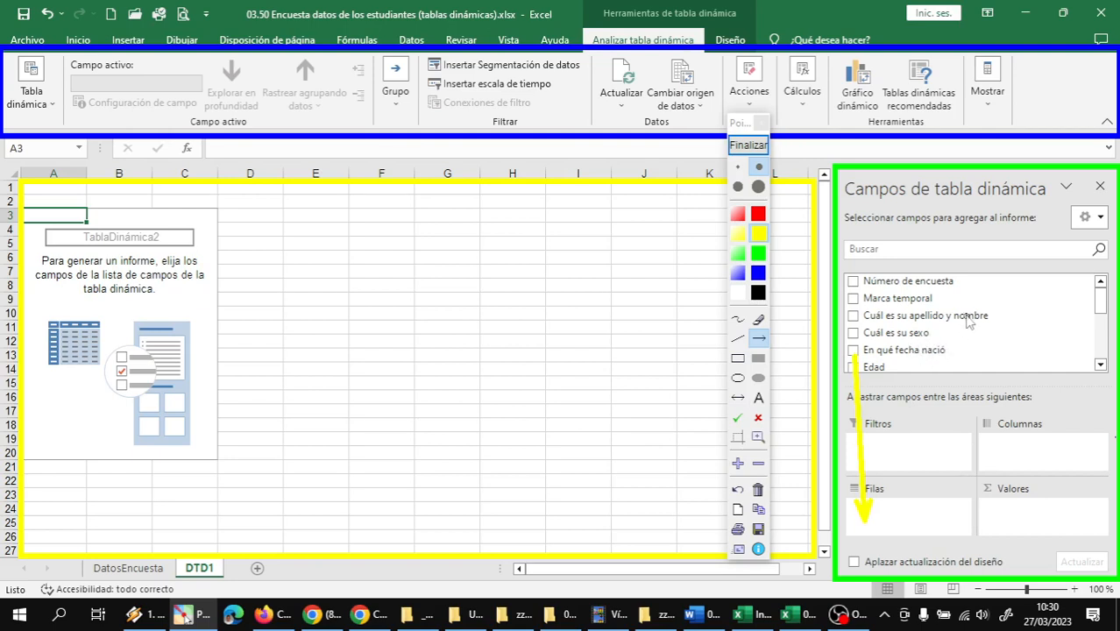
left_click_drag(968, 321, 1022, 449)
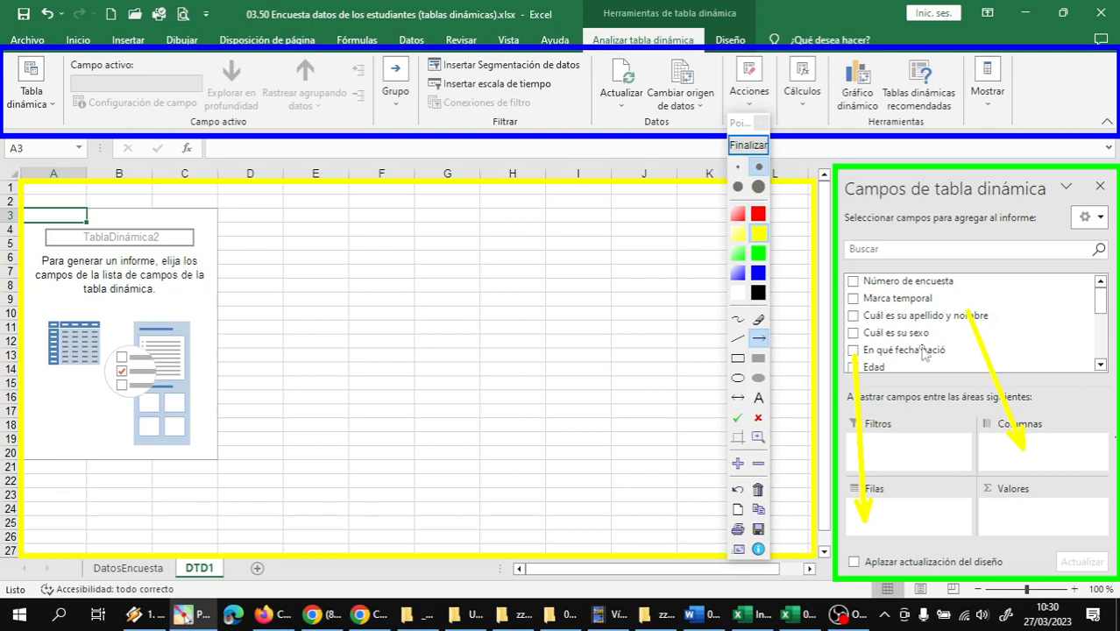
left_click_drag(911, 351, 1023, 517)
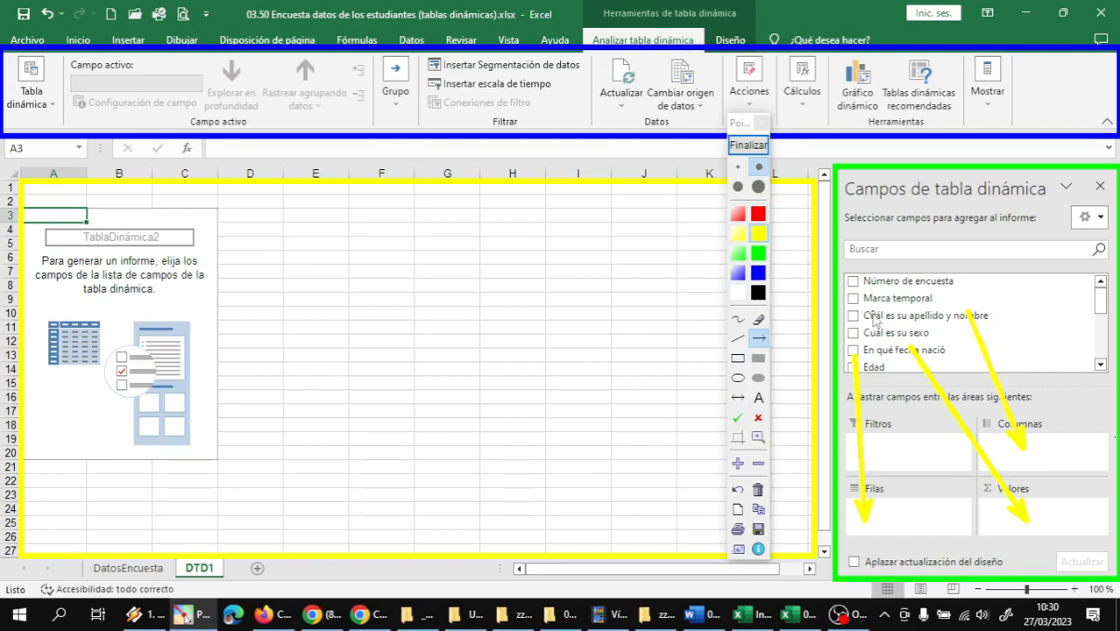
left_click_drag(871, 319, 894, 454)
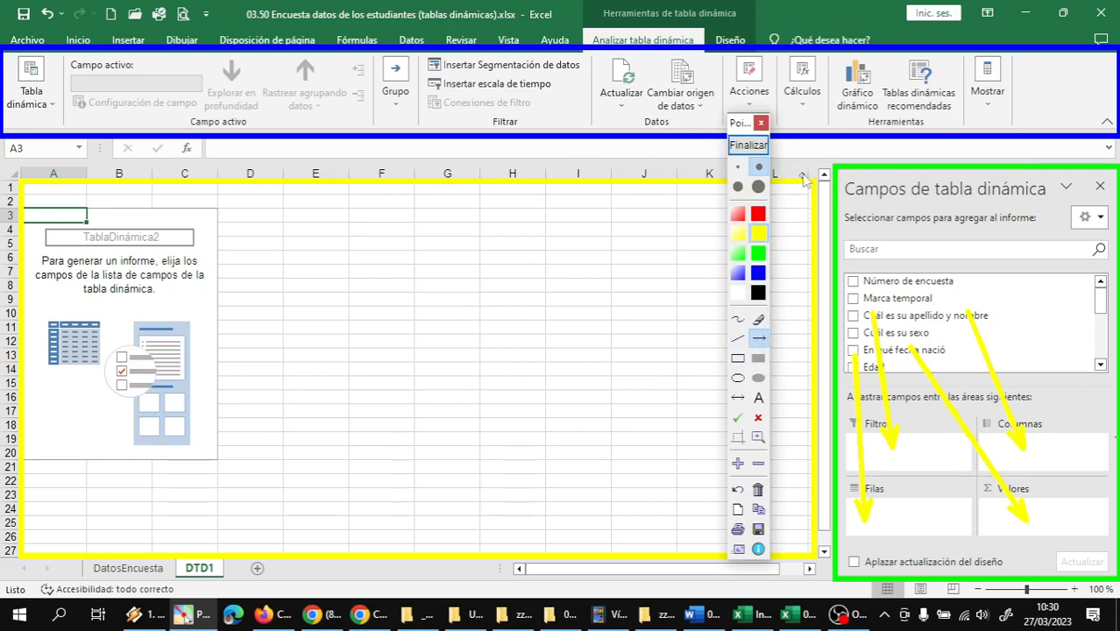
Point blue arrows at Cálculos, Gráfico dinámico, Mostrar, Actualizar and Insertar Segmentación de datos, and close the annotation tool
left_click(759, 274)
left_click_drag(840, 162, 814, 106)
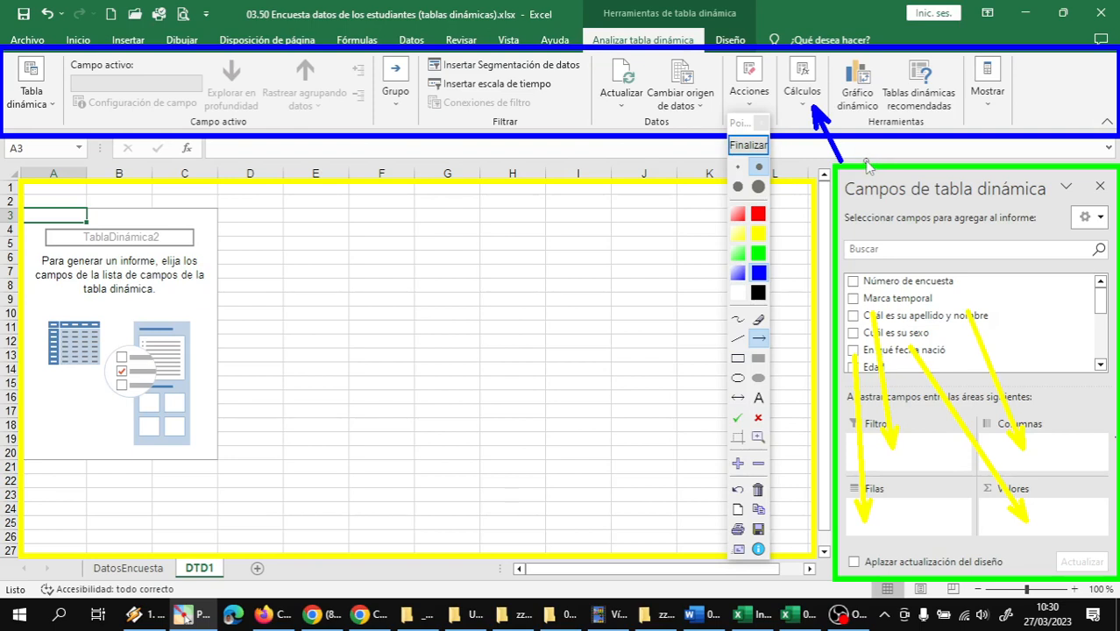
left_click_drag(865, 162, 859, 117)
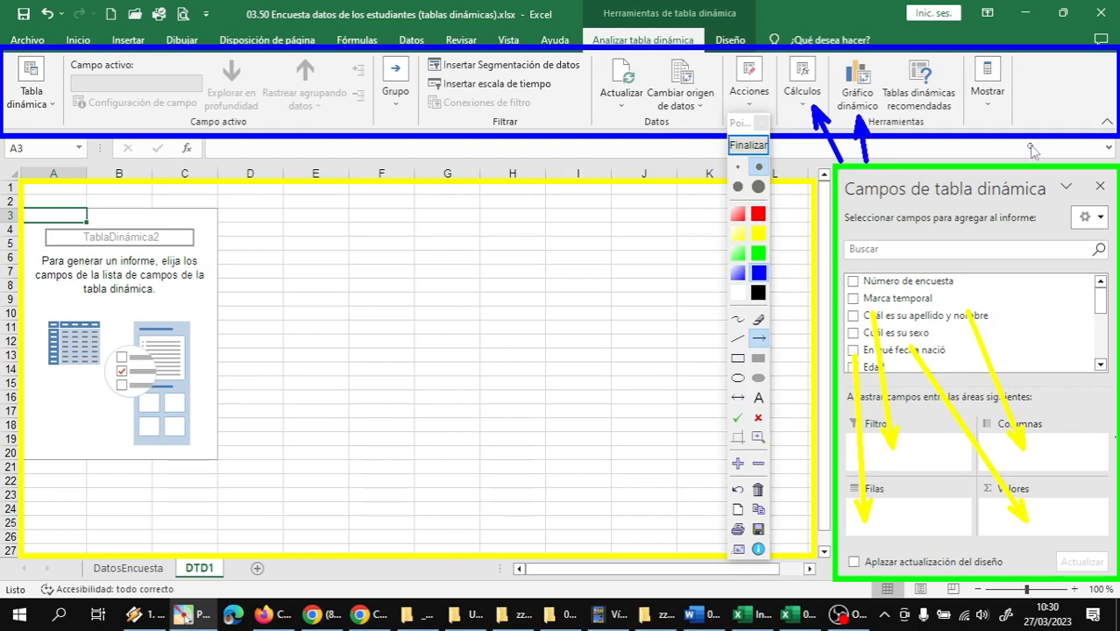
left_click_drag(1090, 85, 1006, 82)
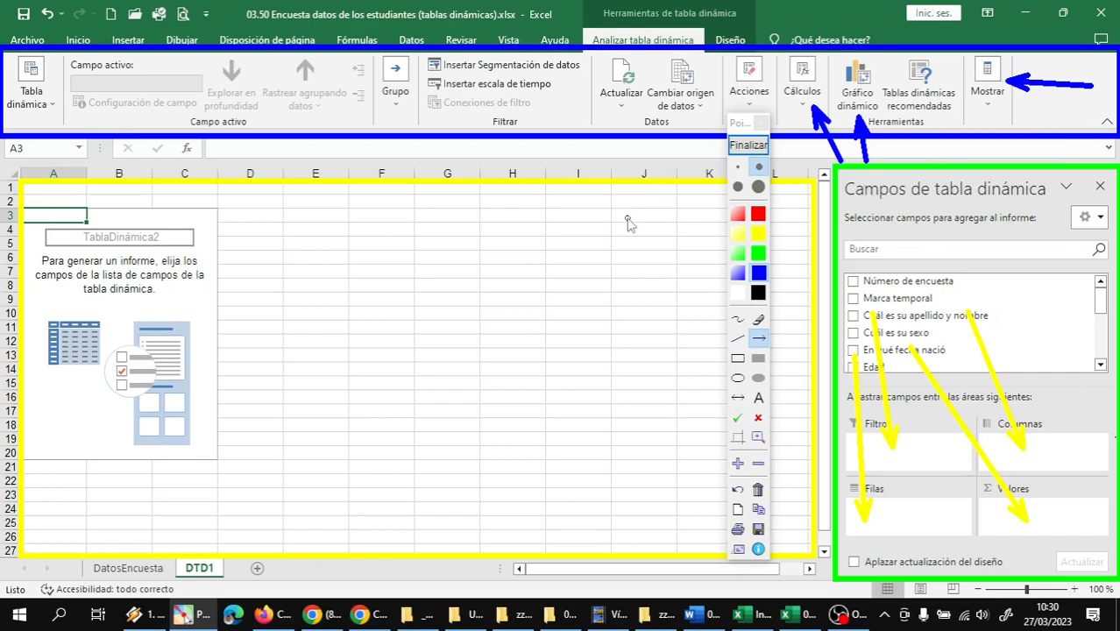
left_click_drag(625, 214, 619, 111)
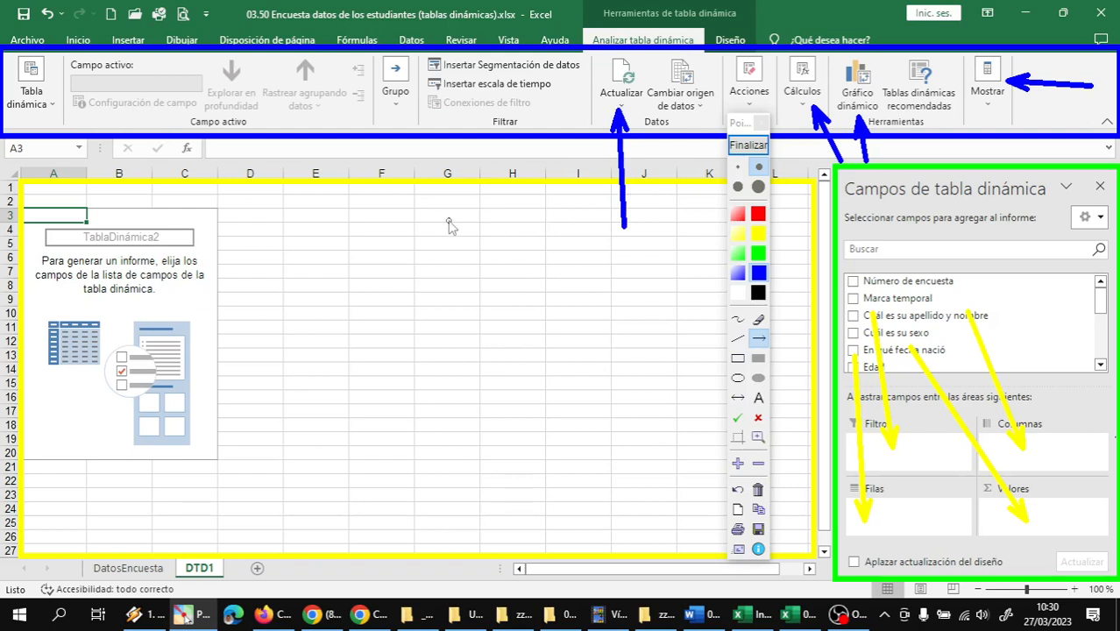
mouse_move(450, 222)
left_mouse_down()
mouse_move(465, 164)
mouse_move(444, 71)
left_mouse_up()
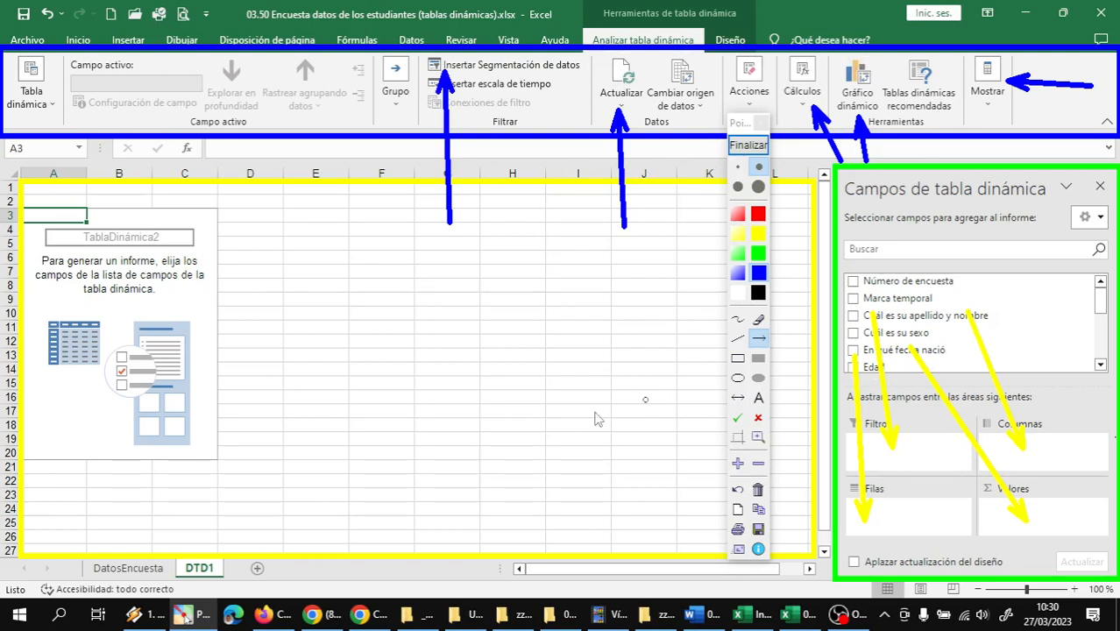
left_click(751, 147)
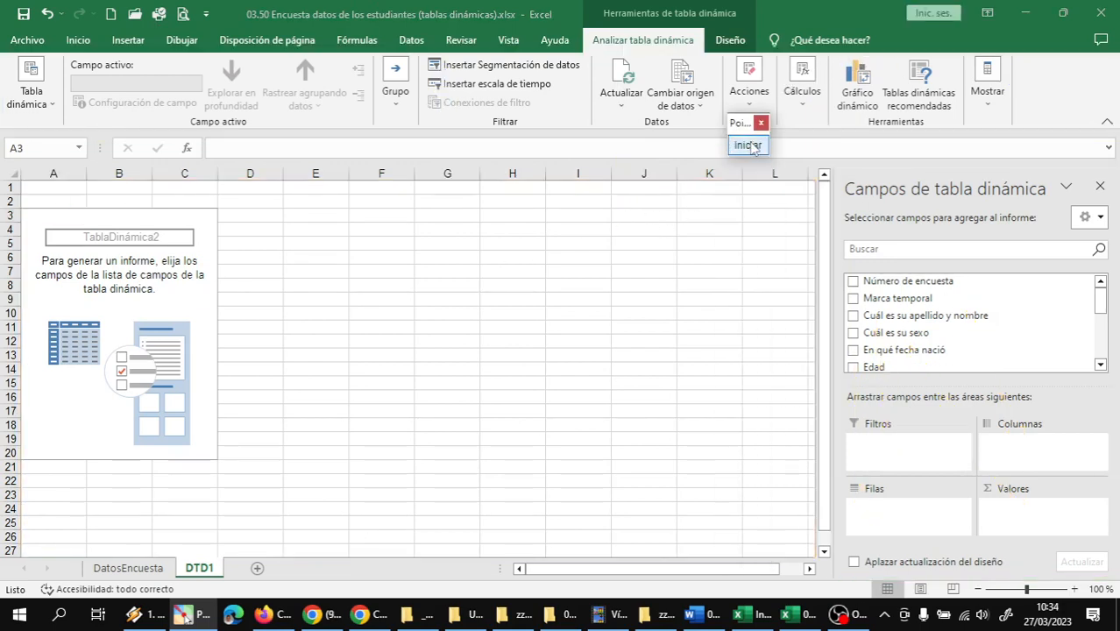
left_click(760, 122)
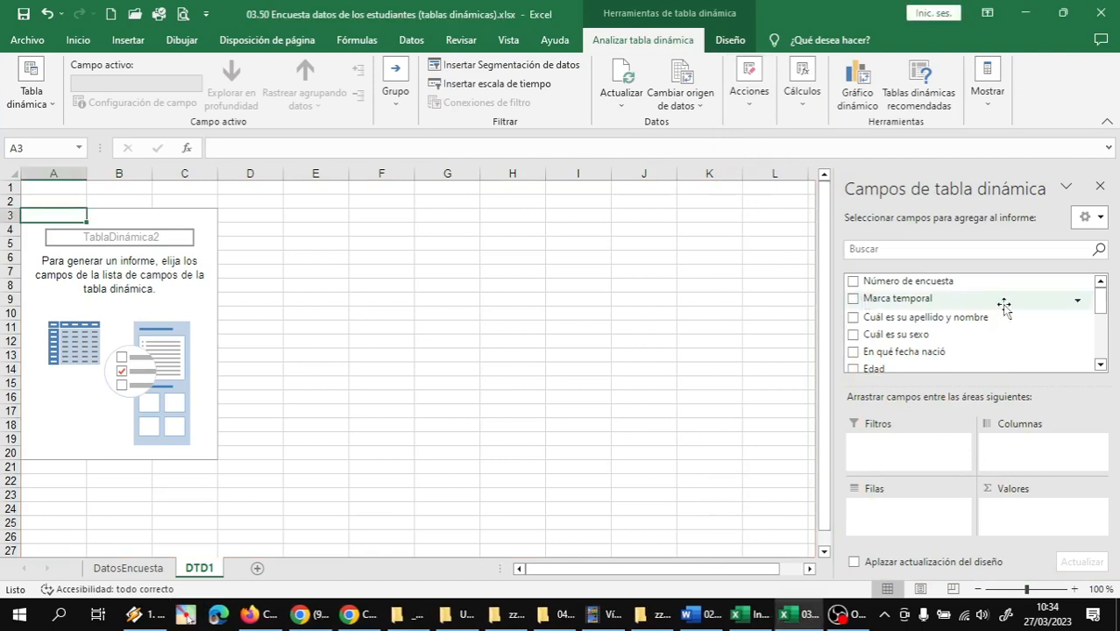
Add the Índice de Masa Corporal field to the Valores area of the pivot table
left_click(1100, 365)
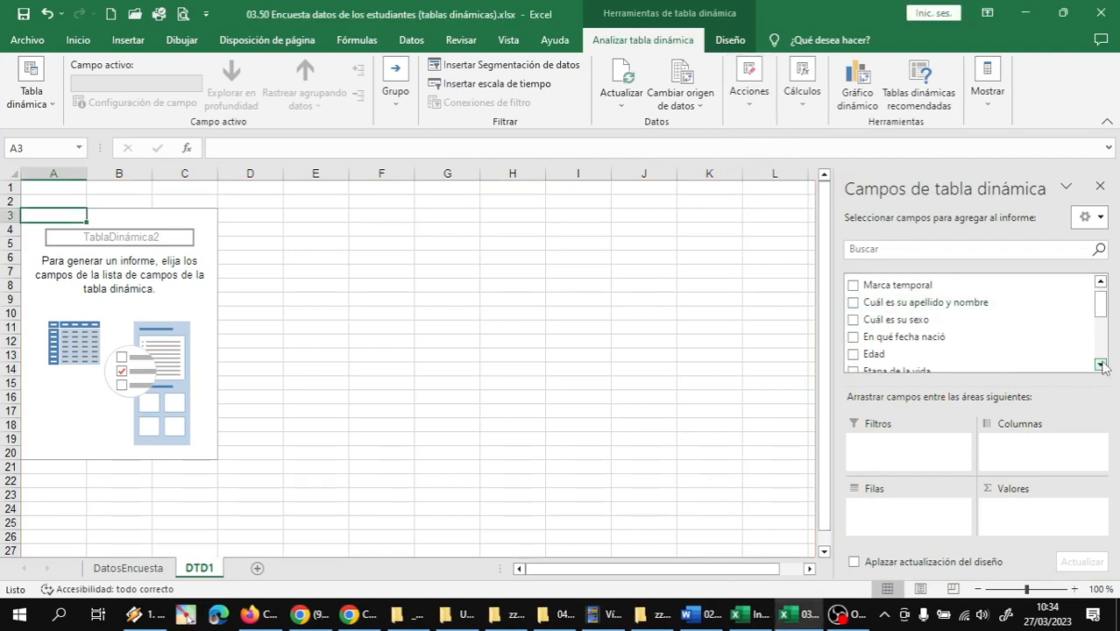
left_click(1100, 365)
left_click(1099, 365)
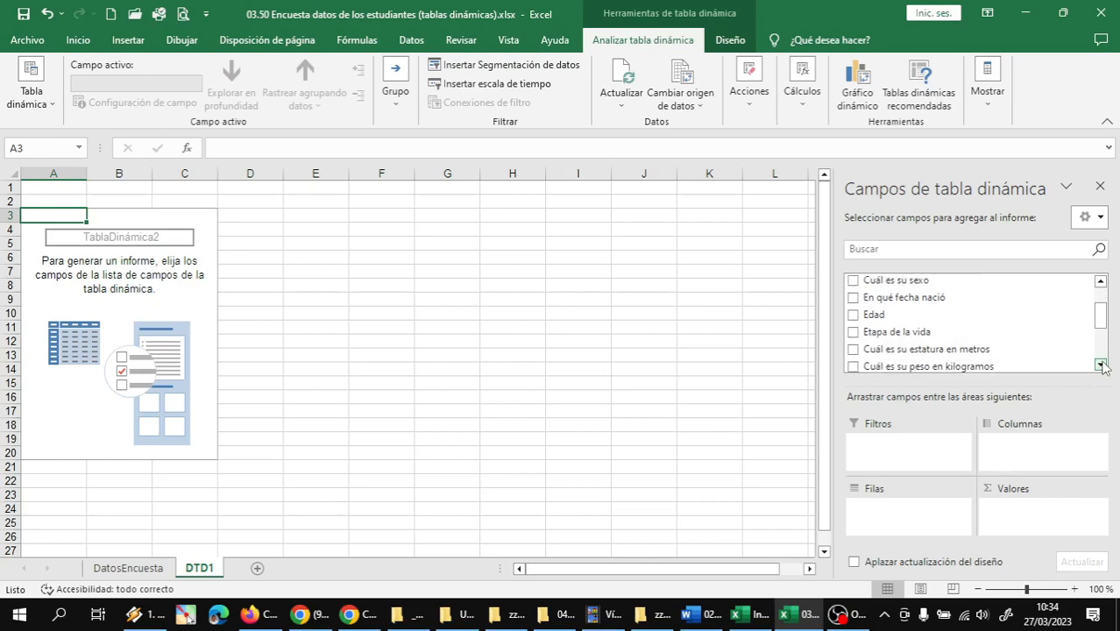
left_click(1100, 365)
left_click(1100, 365)
left_click(1100, 364)
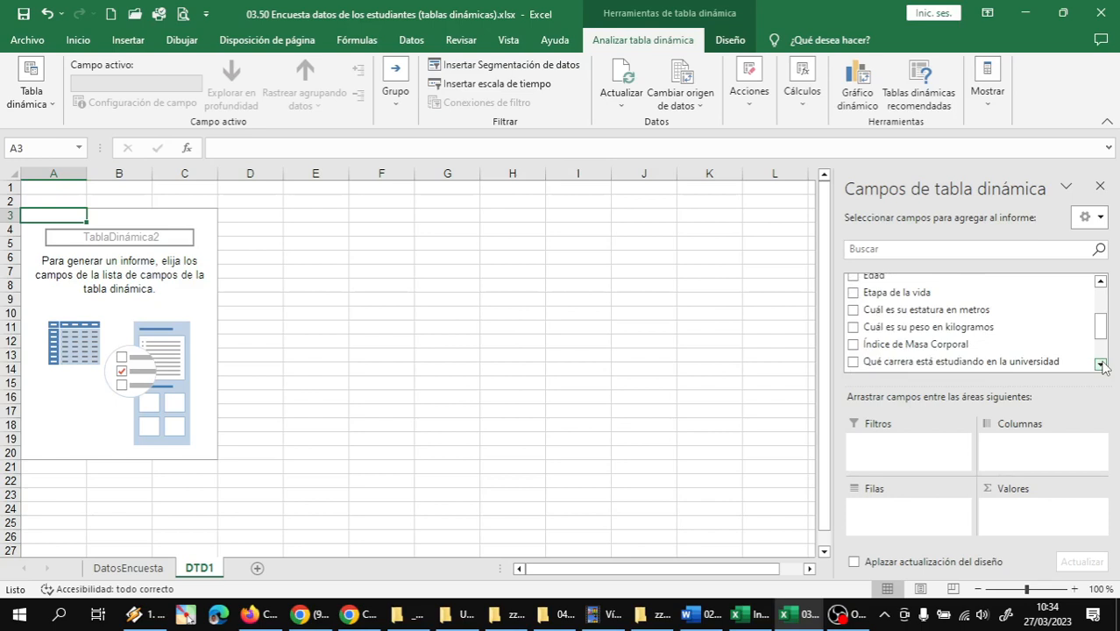
left_click(1099, 364)
left_click(1100, 364)
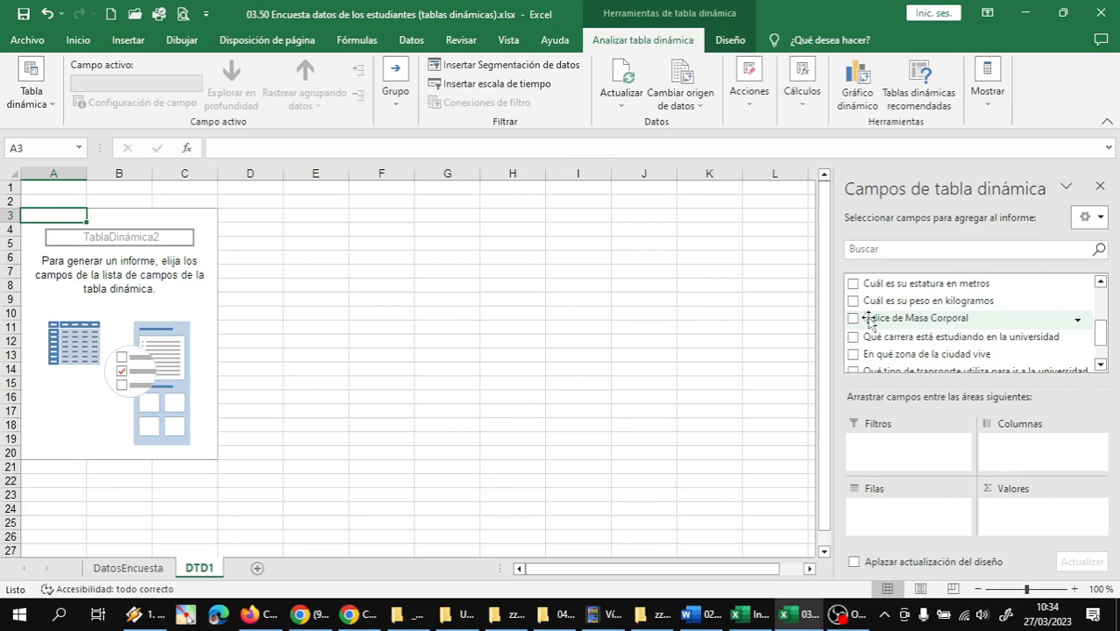
left_click_drag(891, 321, 1031, 510)
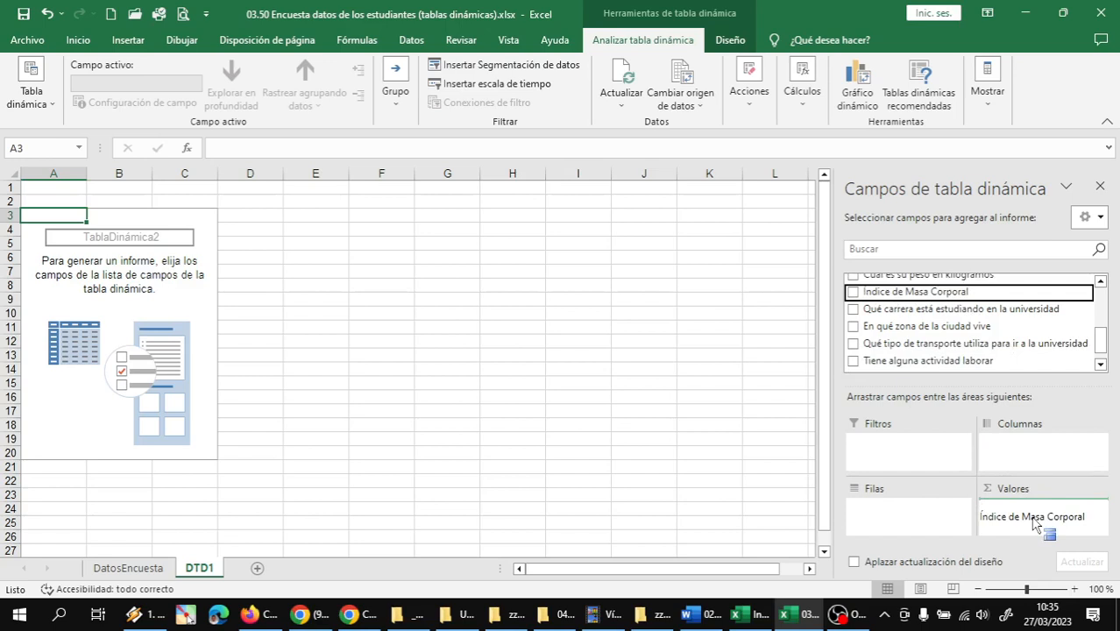
left_click_drag(1034, 523, 1044, 523)
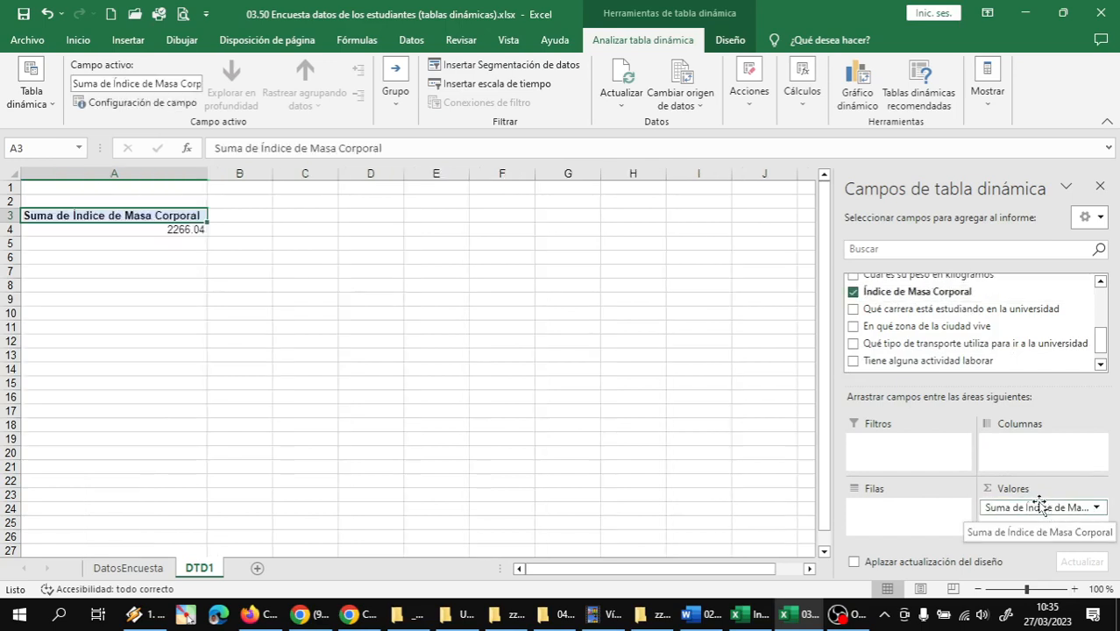
left_click(1095, 508)
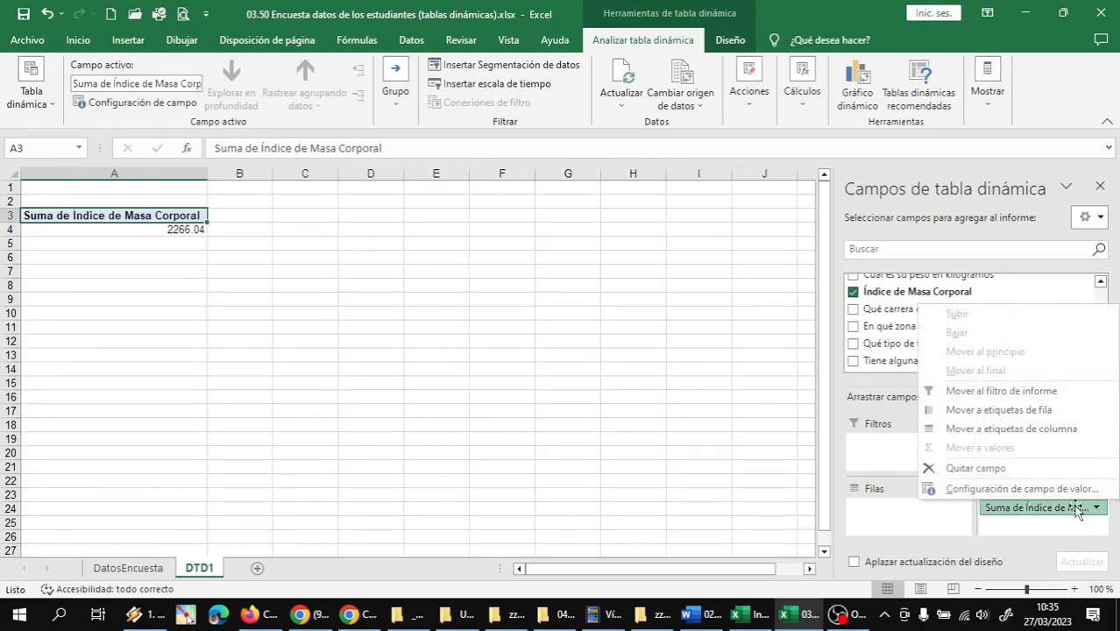
left_click(970, 489)
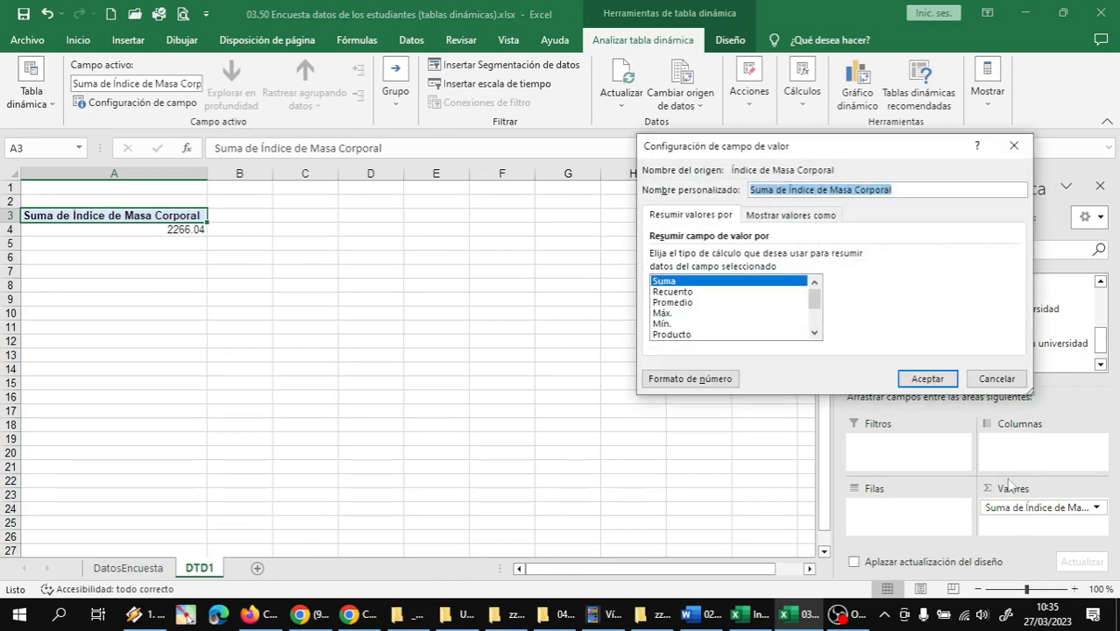
left_click(998, 382)
Summarize the Índice de Masa Corporal value field by Recuento
left_click(1095, 508)
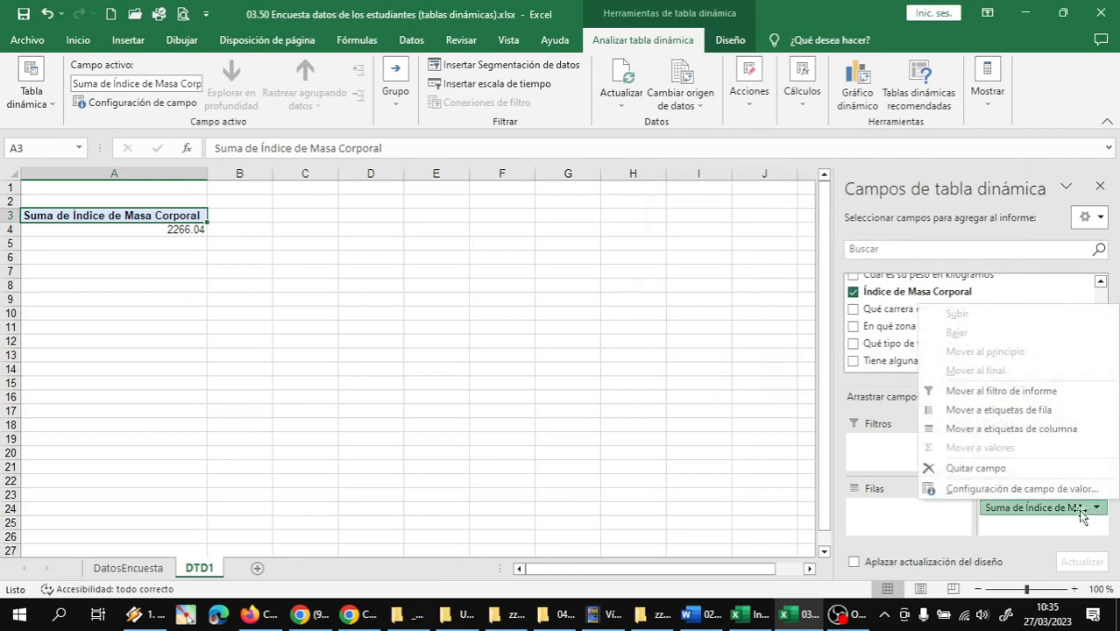
left_click(999, 489)
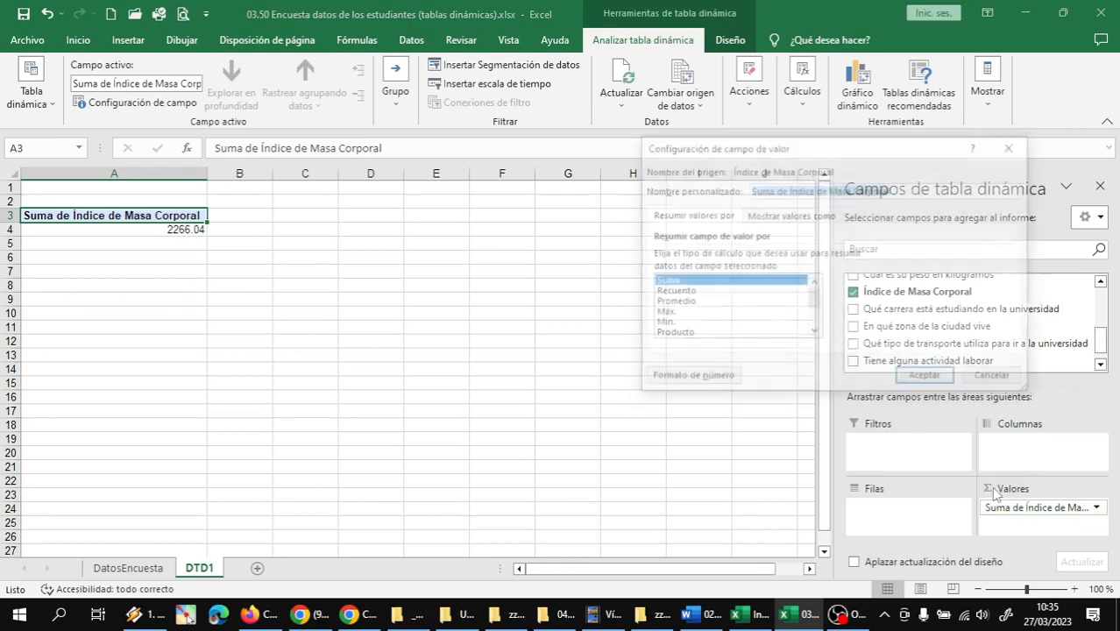
left_click(681, 292)
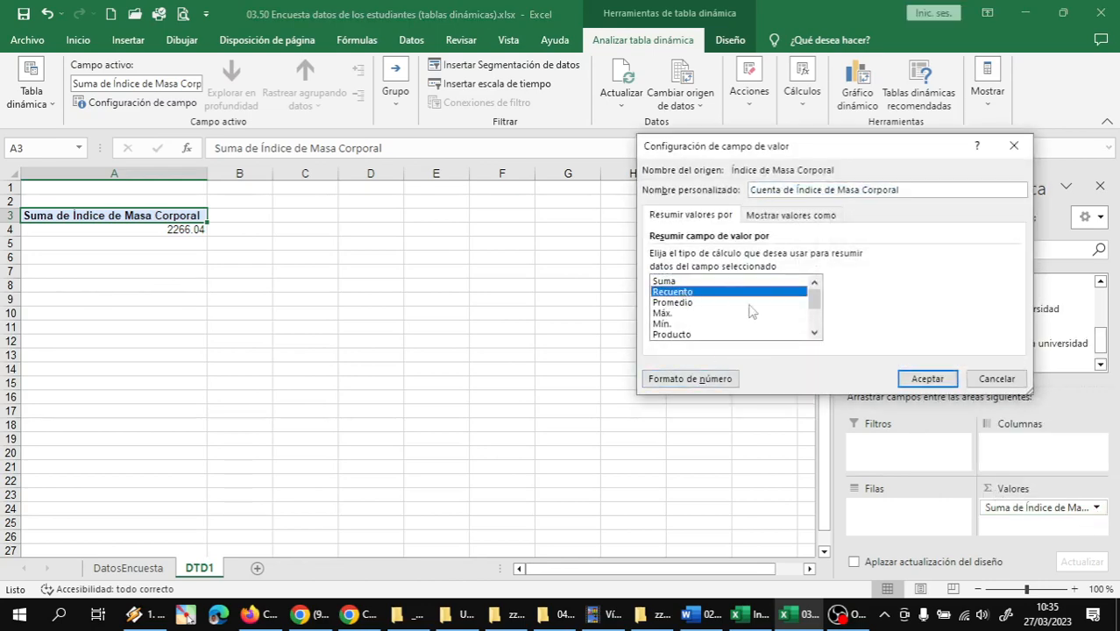
left_click(927, 378)
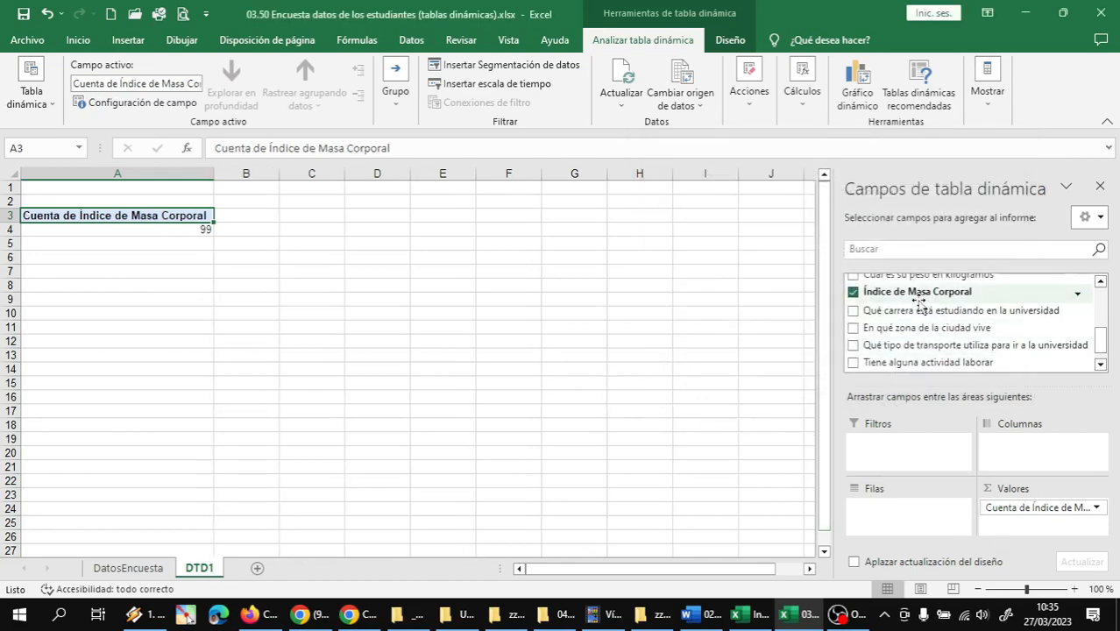
Add Índice de Masa Corporal to the Valores area a second time and summarize the new entry by Mín
left_click_drag(918, 291, 981, 524)
left_click(1093, 524)
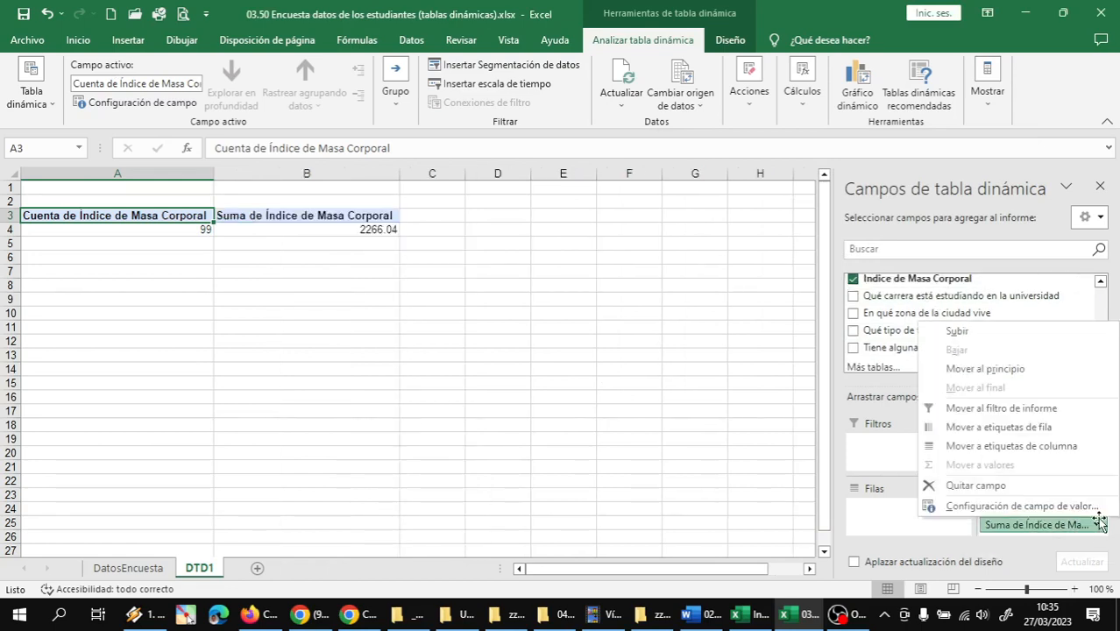
left_click(992, 506)
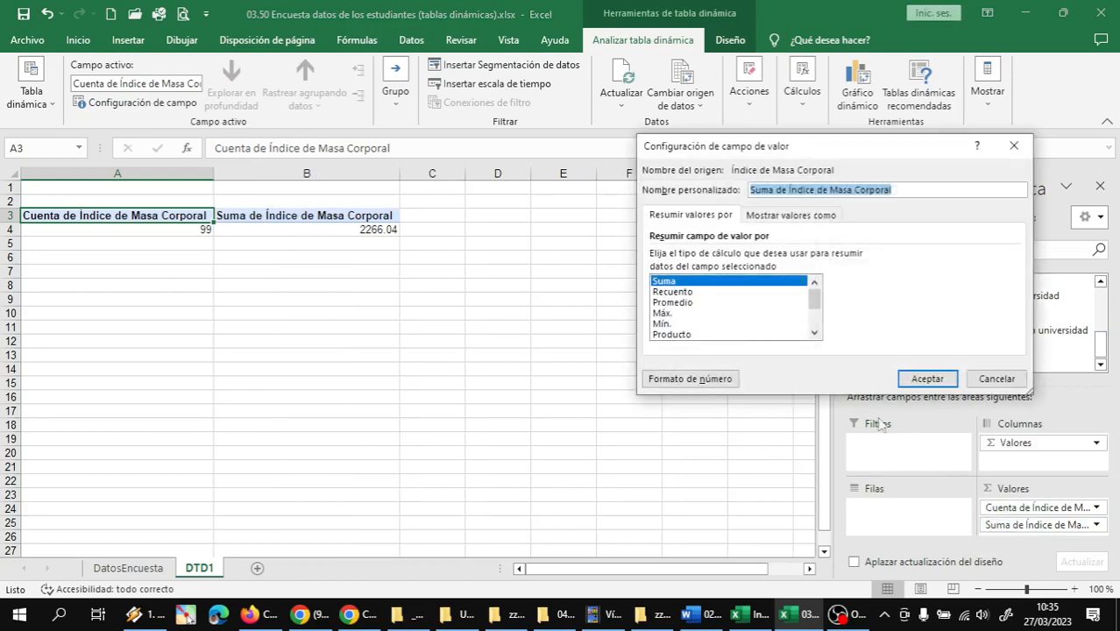
left_click(665, 323)
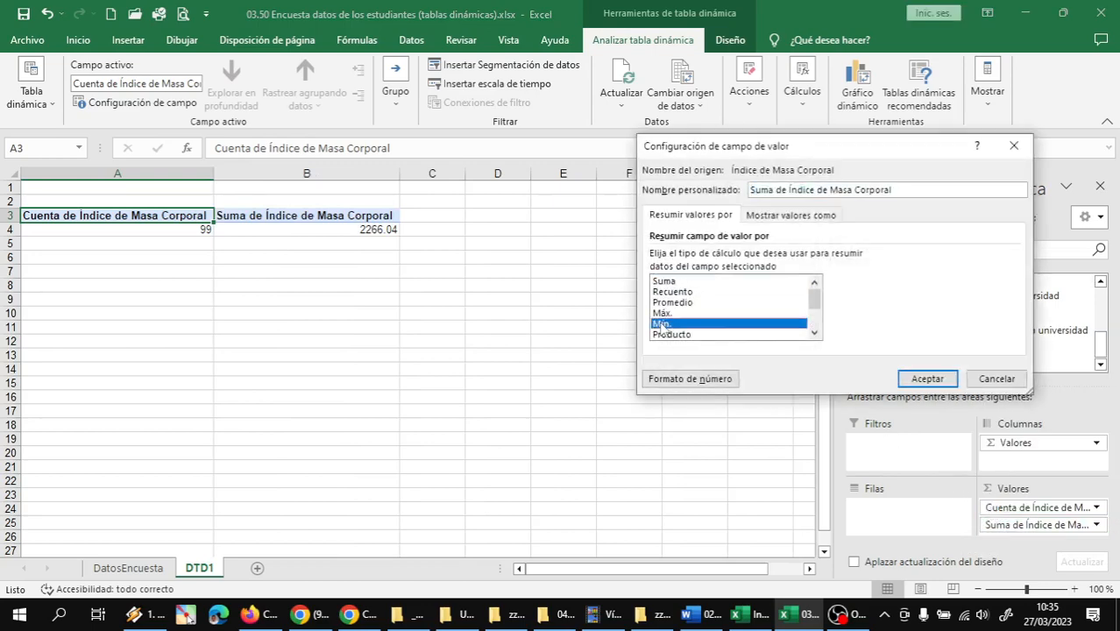
left_click(927, 379)
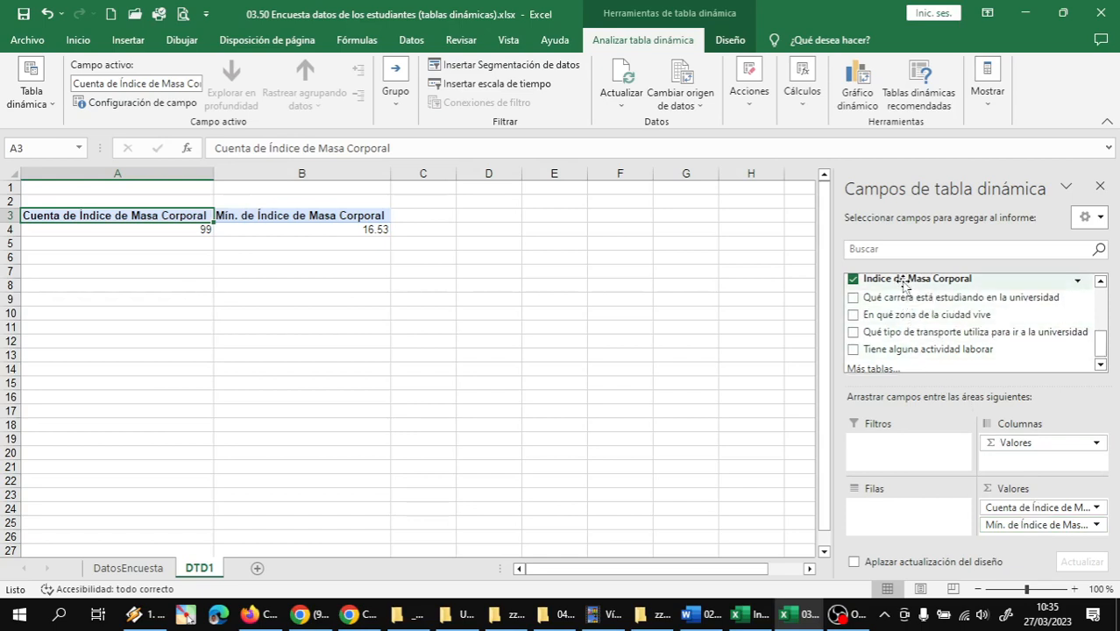
Add Índice de Masa Corporal to the Valores area a third time and summarize the new entry by Promedio
left_click_drag(905, 285, 1045, 538)
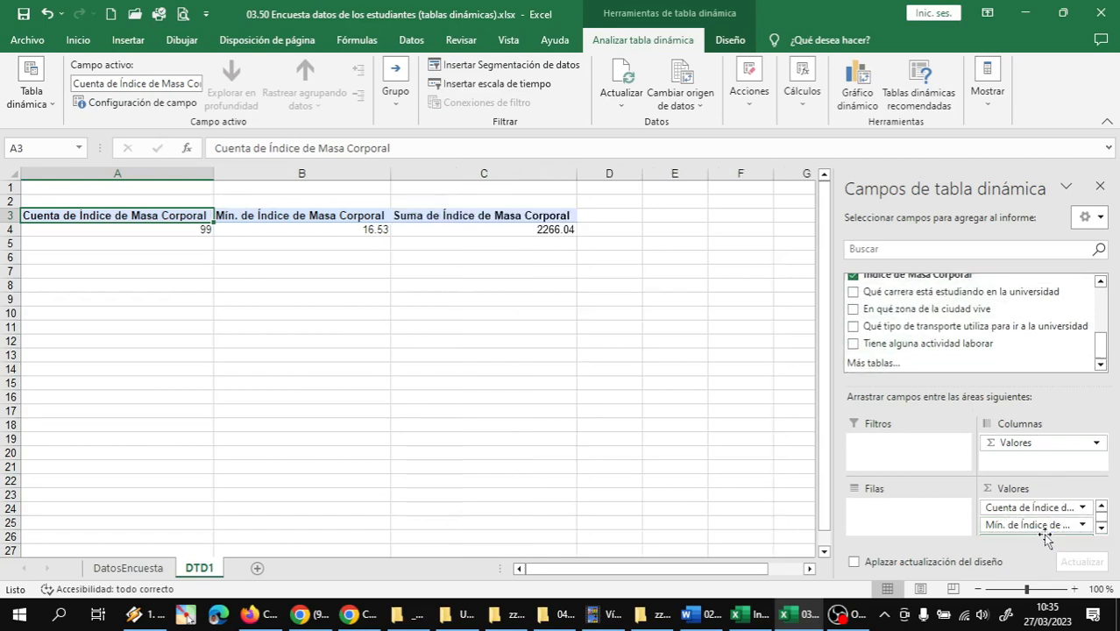
left_click(1101, 528)
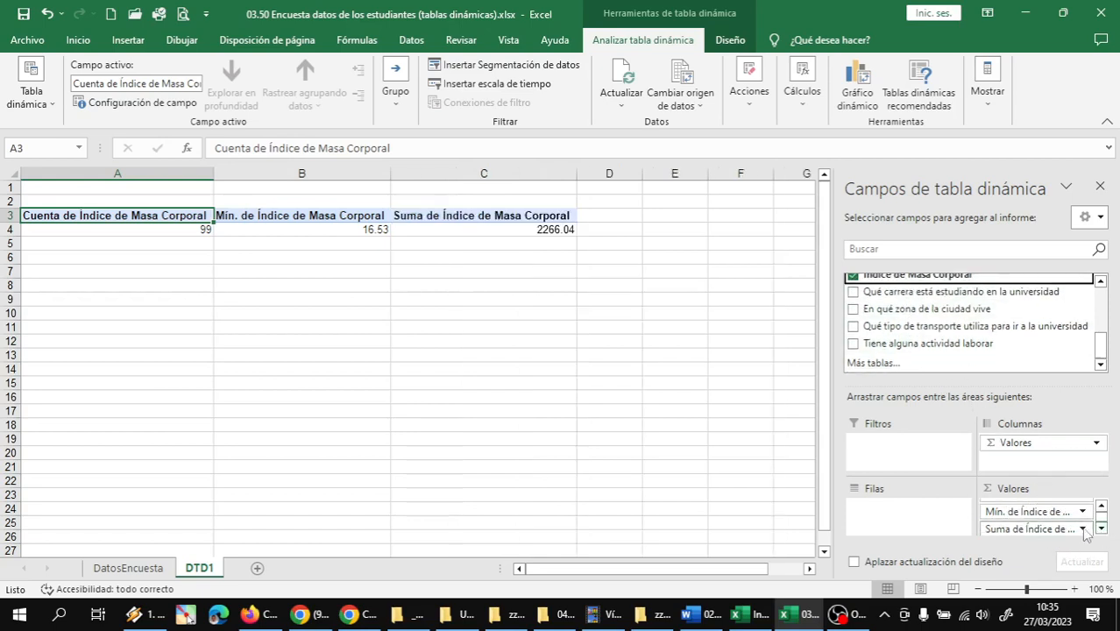
left_click(1082, 528)
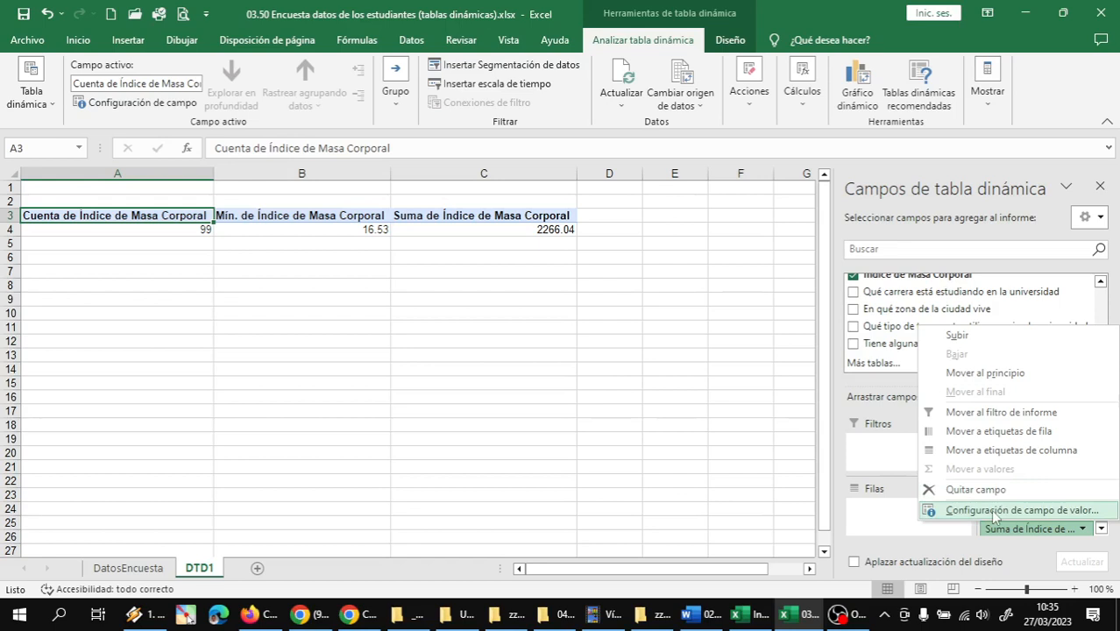
left_click(995, 512)
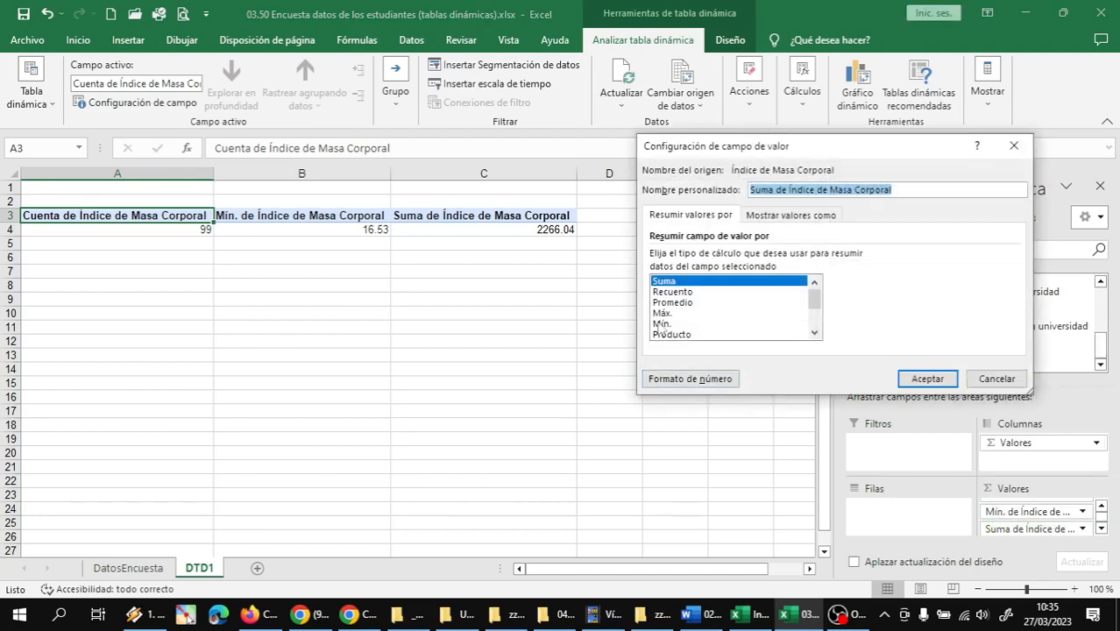
left_click(673, 303)
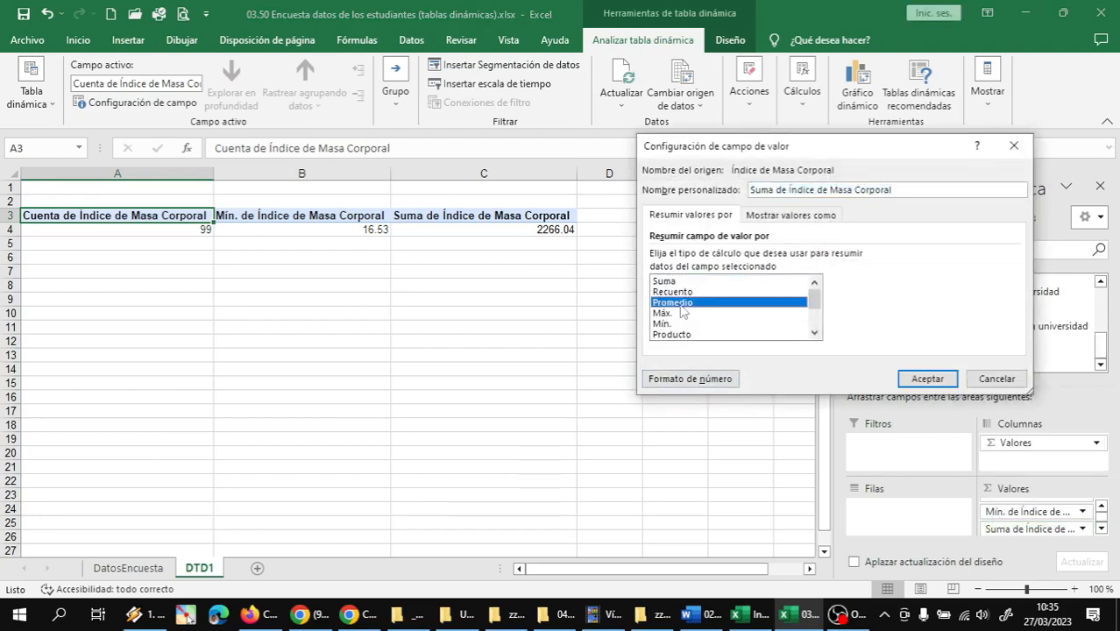
left_click(926, 378)
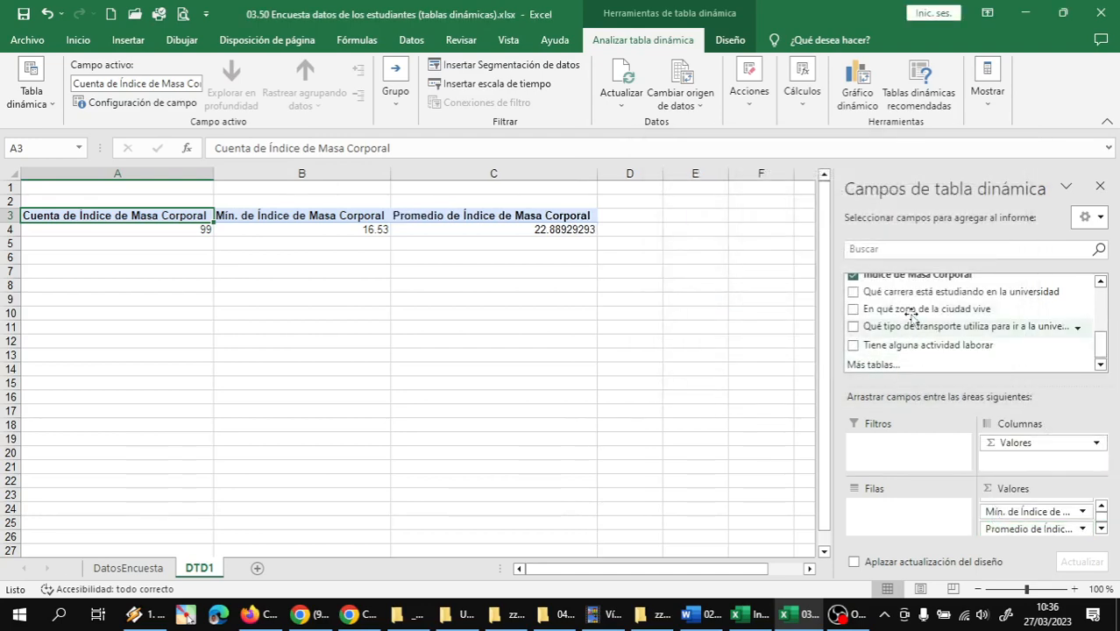
Add Índice de Masa Corporal to the Valores area a fourth time and summarize the new entry by Máx
scroll(907, 294, "up", 2)
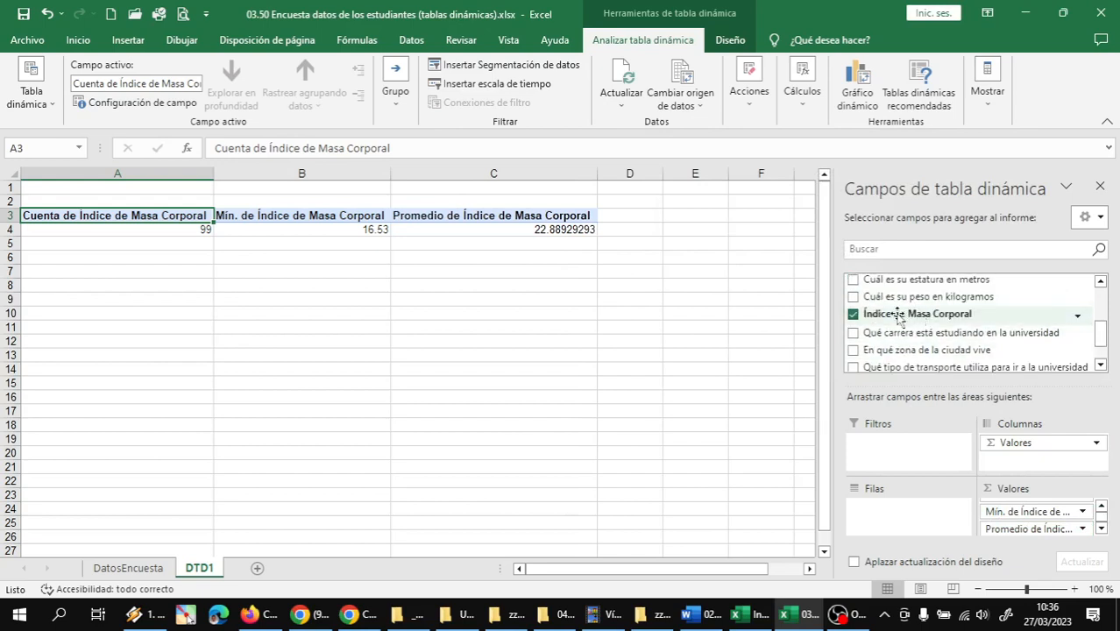
left_click_drag(905, 313, 1040, 535)
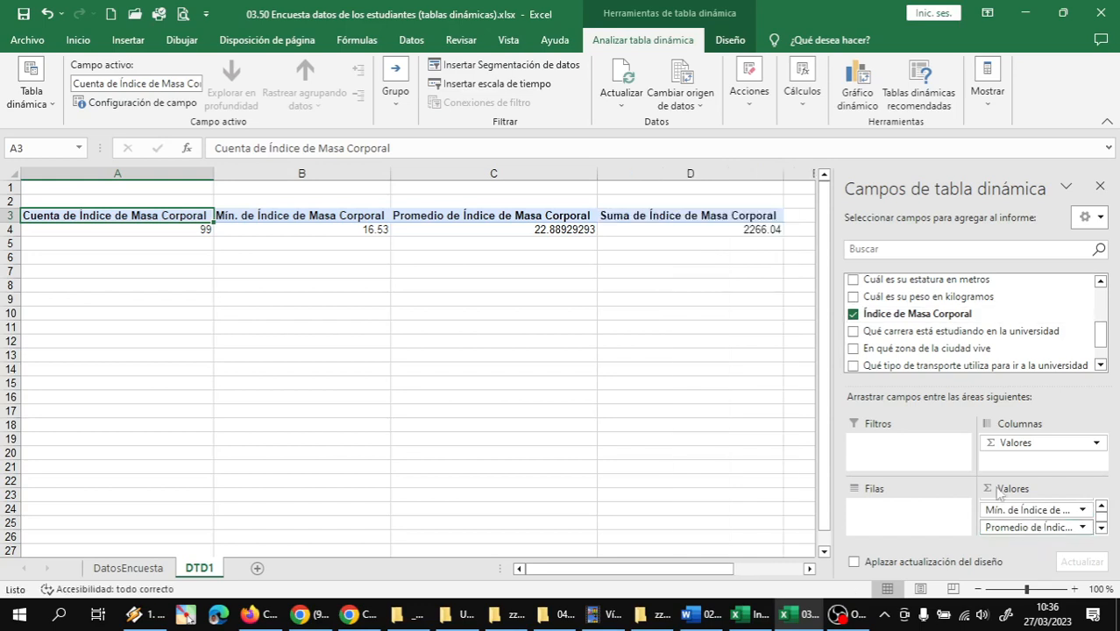
left_click(1083, 527)
left_click(966, 544)
left_click(1101, 528)
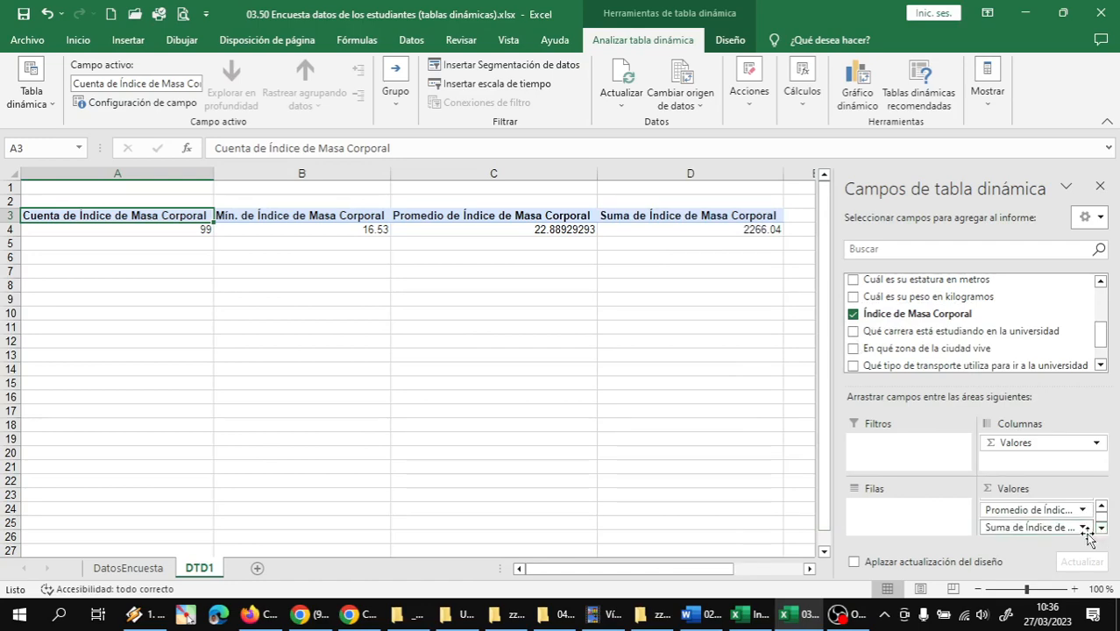
left_click(1084, 527)
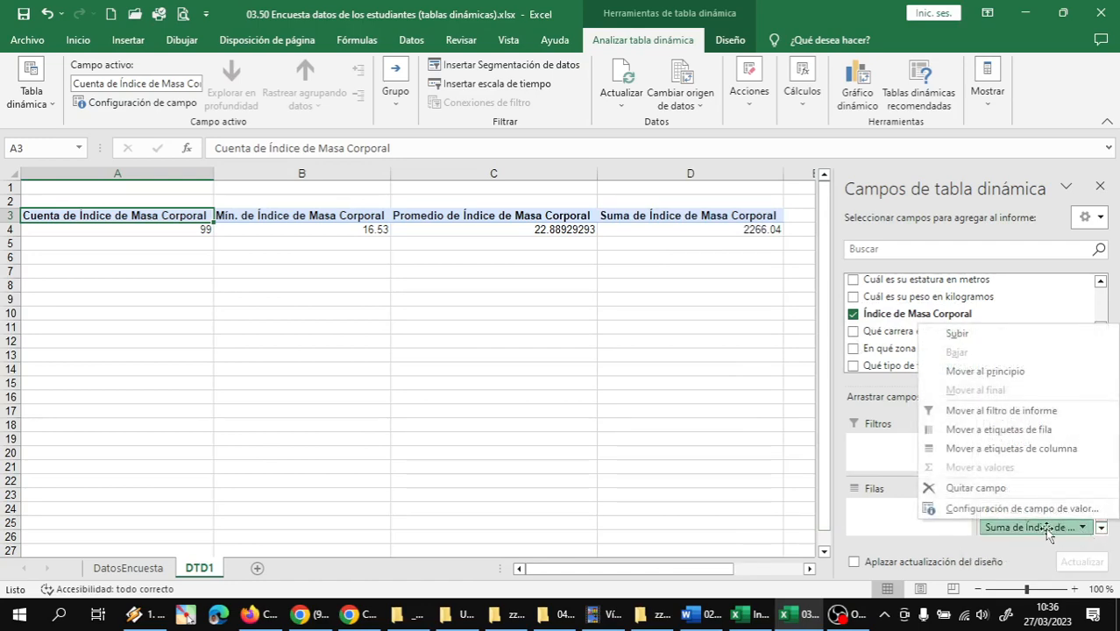
left_click(982, 511)
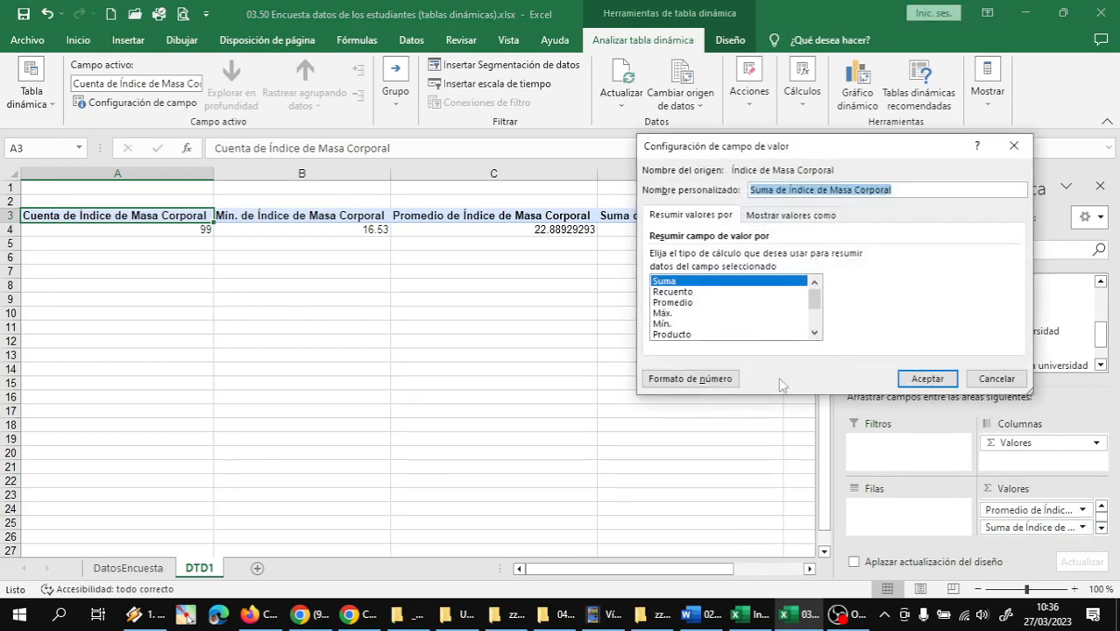
left_click(664, 312)
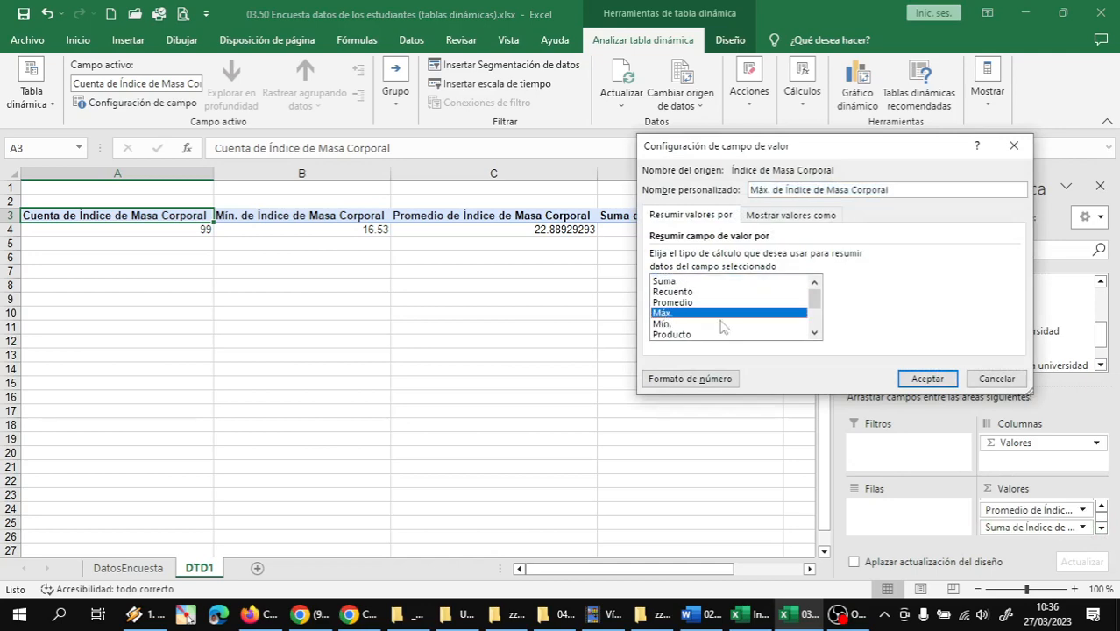
left_click(931, 379)
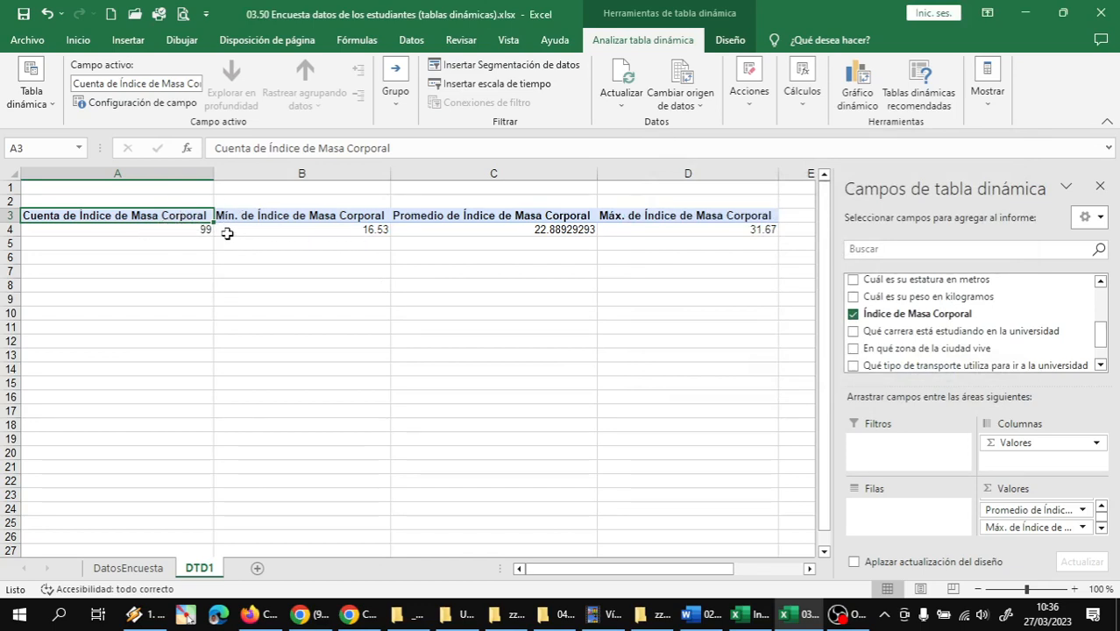
Review the count, minimum, average and maximum results of Índice de Masa Corporal in row 4
left_click(192, 230)
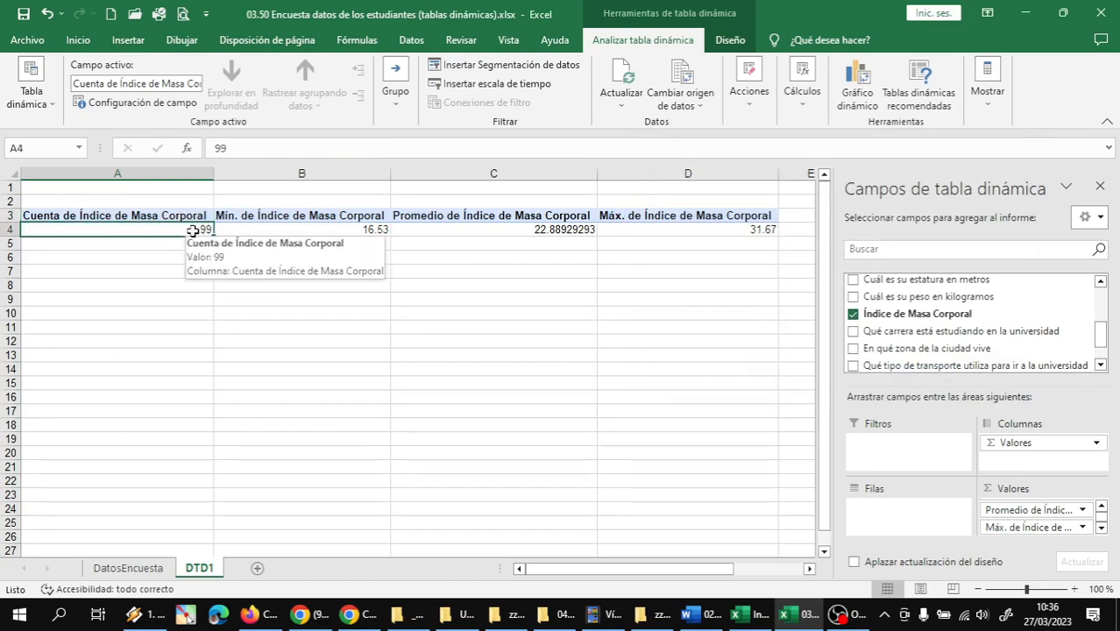
left_click(348, 233)
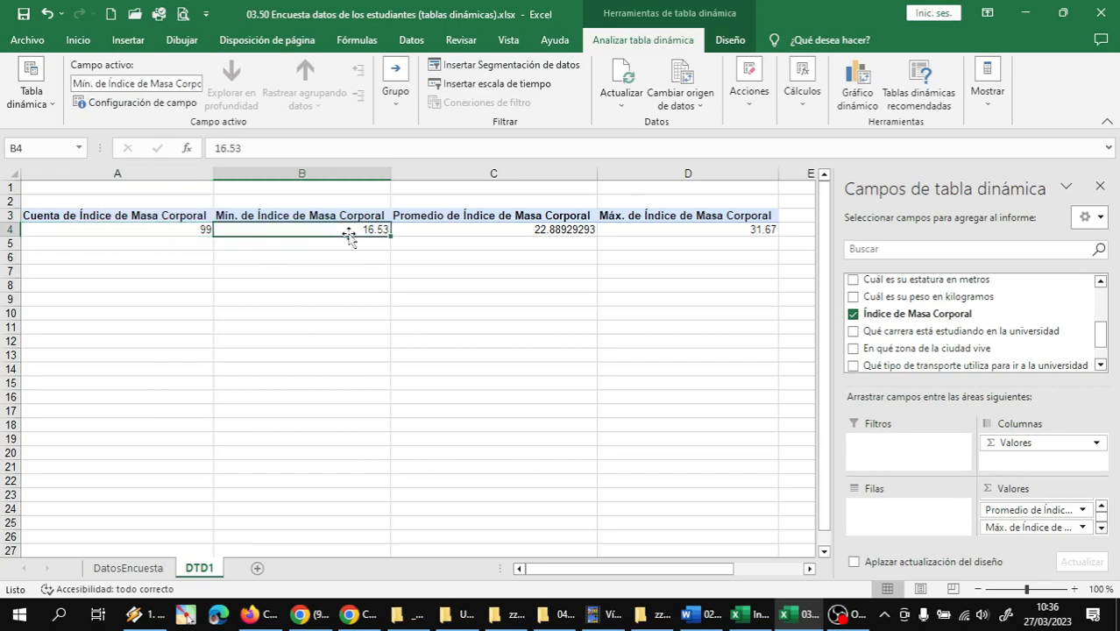
left_click(480, 230)
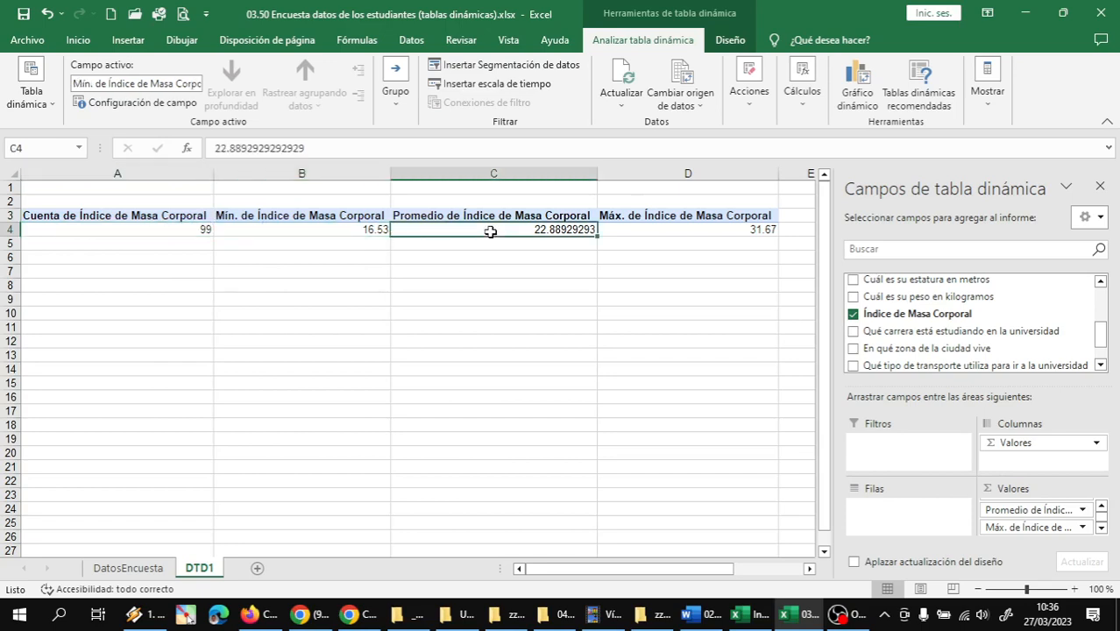
left_click(675, 227)
Rename the count header in A3 as Cantidad and the minimum header in B3 as Mínimo IMC
left_click(122, 214)
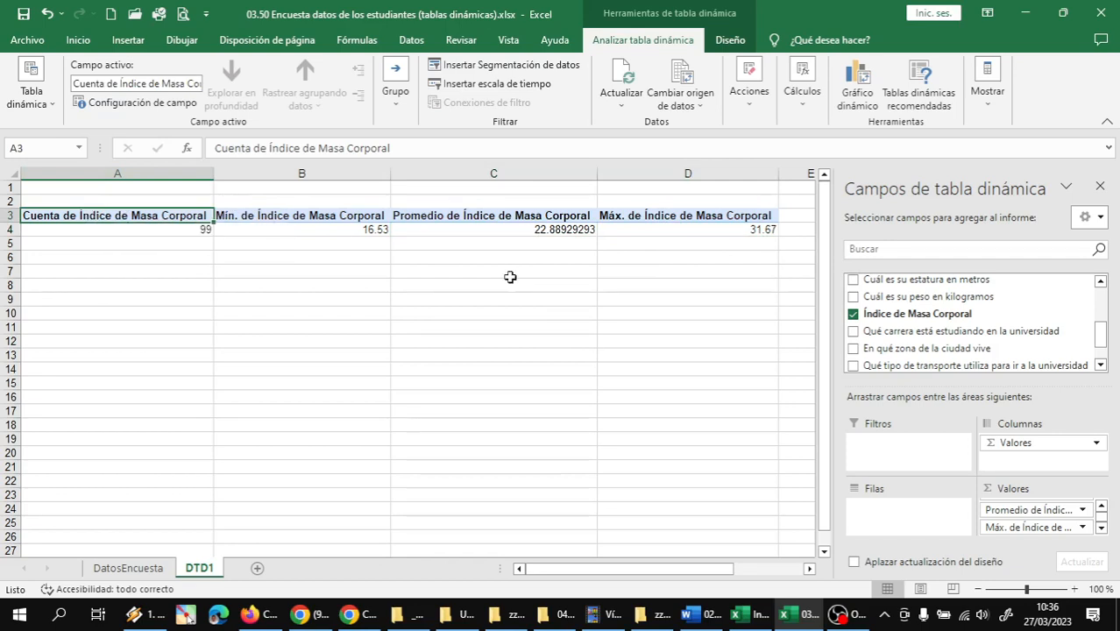
type("Cantida")
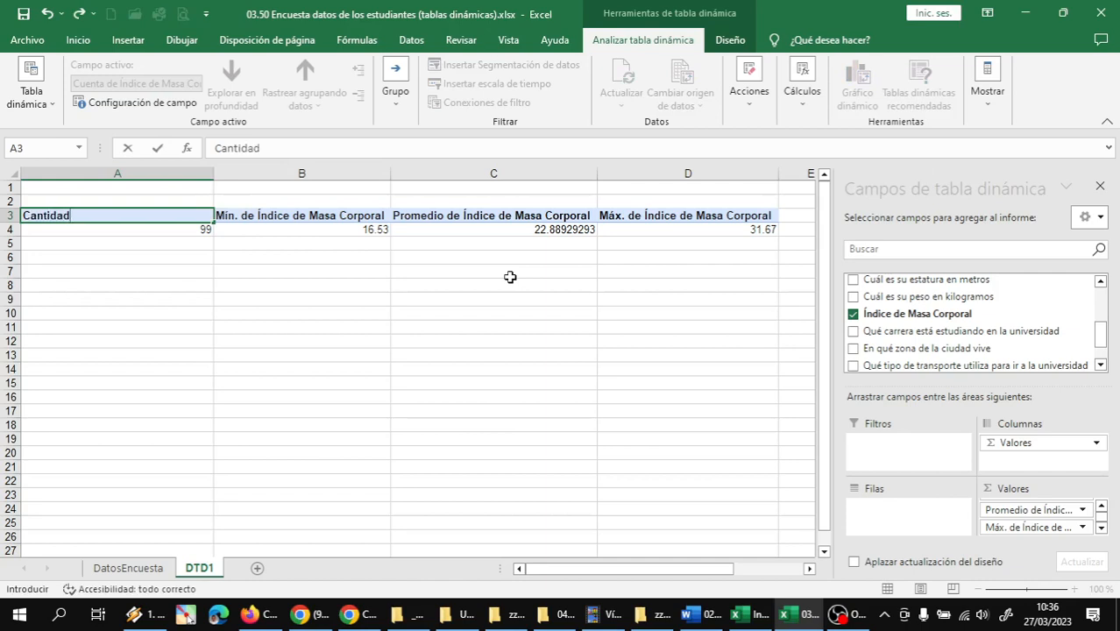
type("d")
key("Return")
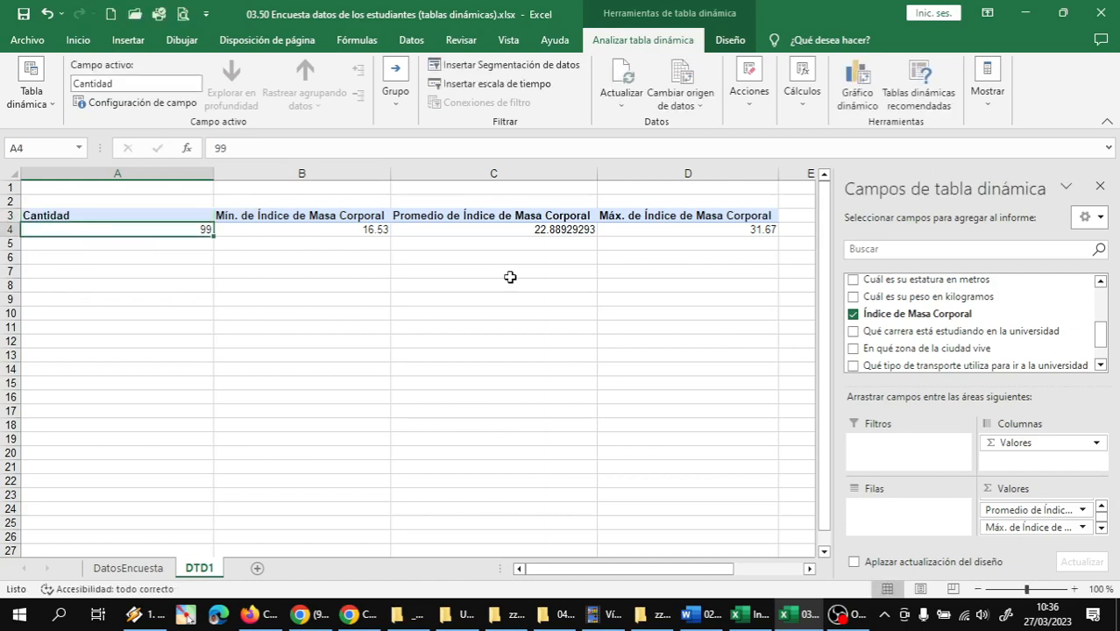
left_click(280, 212)
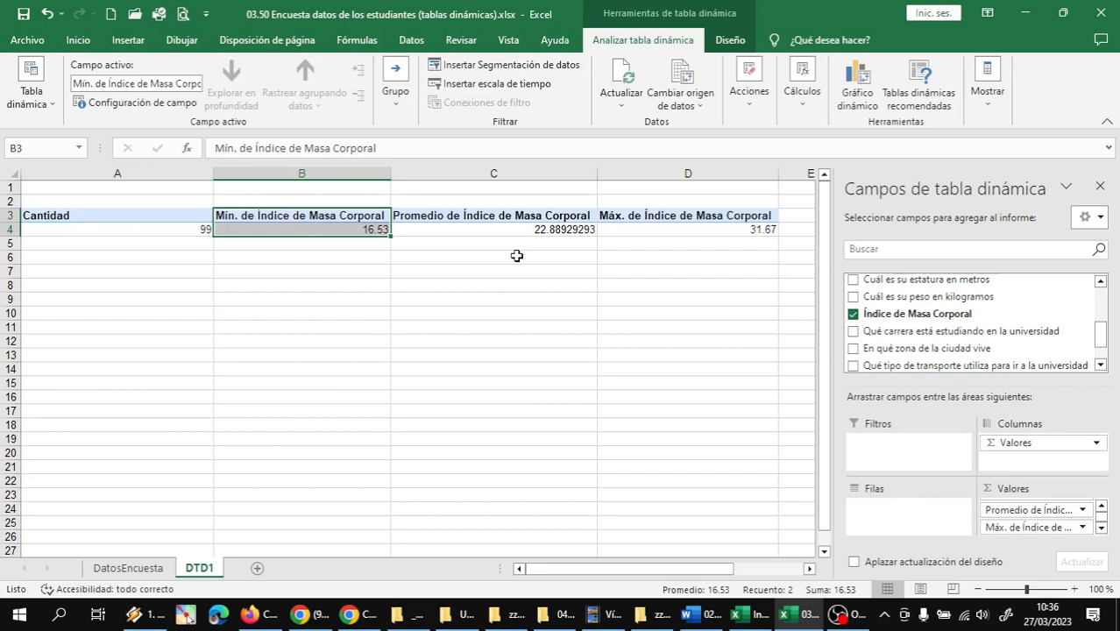
left_click(342, 219)
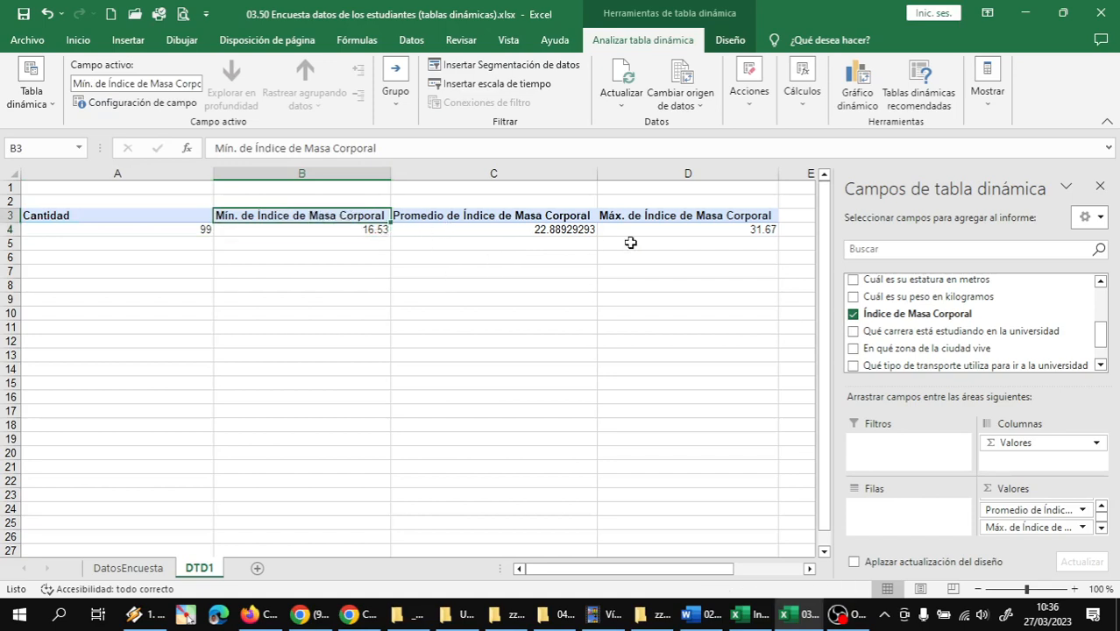
type("Mínimo")
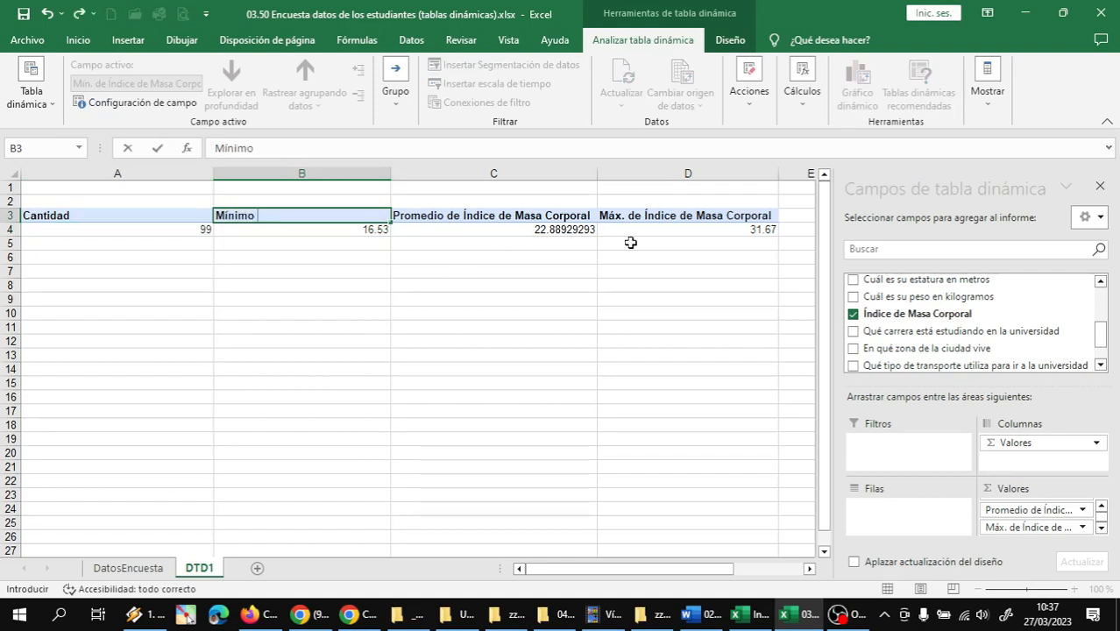
type(" IMC")
key("Return")
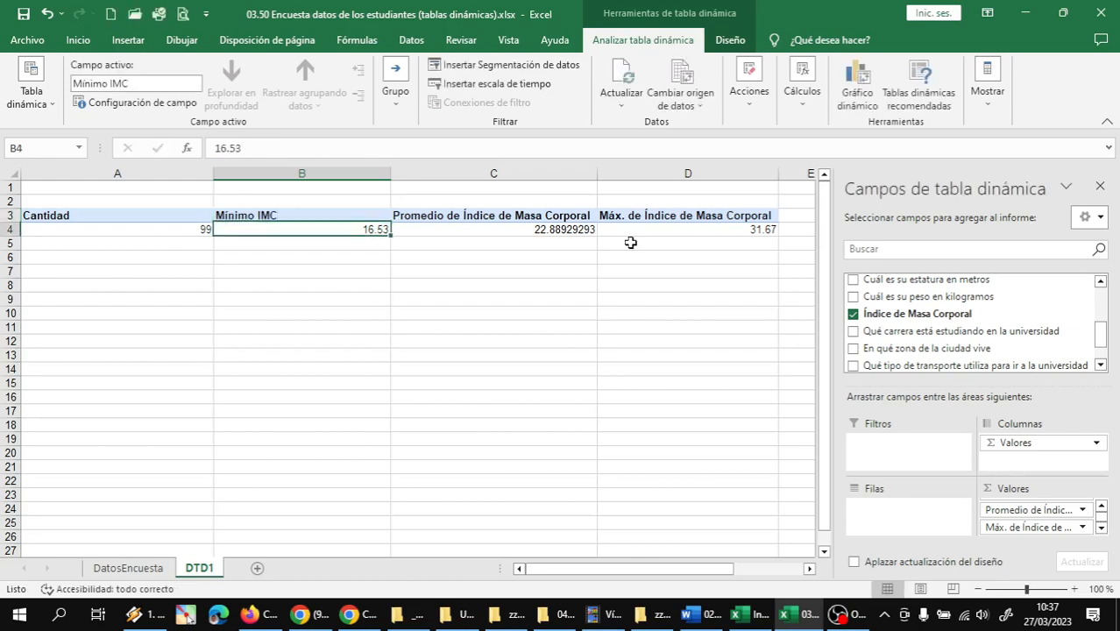
Rename the average header in C3 as Promedio IMC and the maximum header in D3 as Máximo IMC
left_click(501, 216)
type("P")
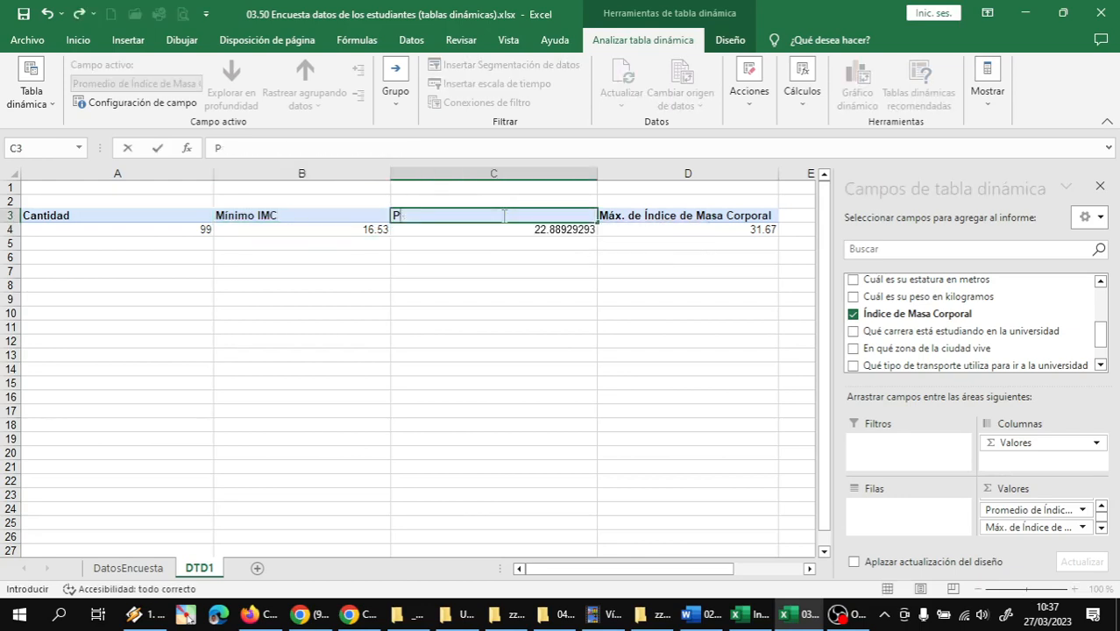
type("romedio IMC")
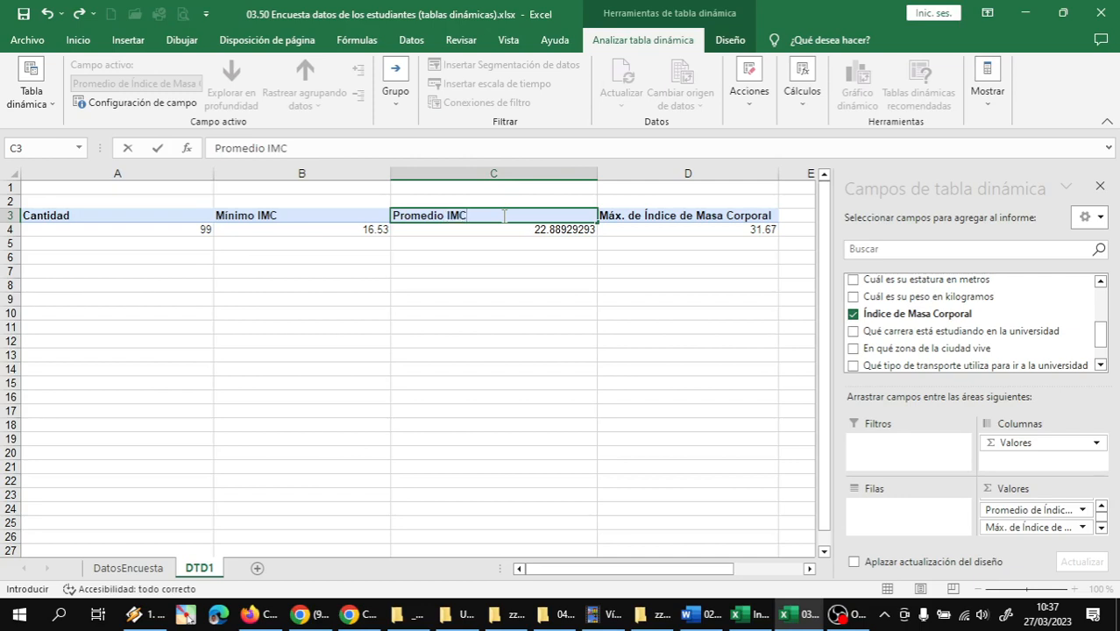
key("Return")
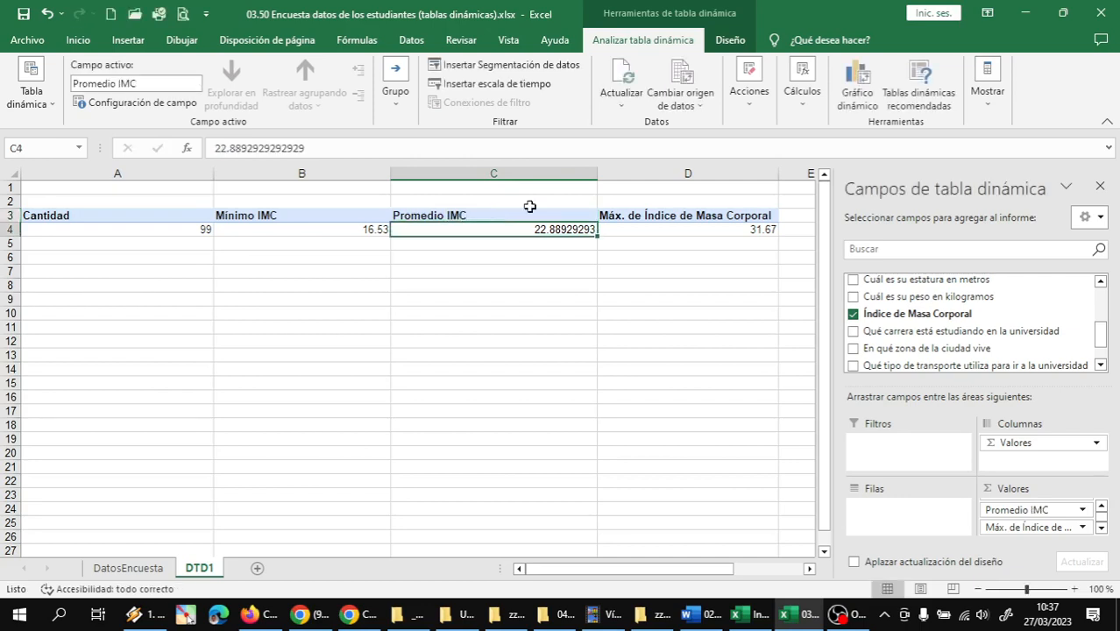
left_click(617, 220)
type("M")
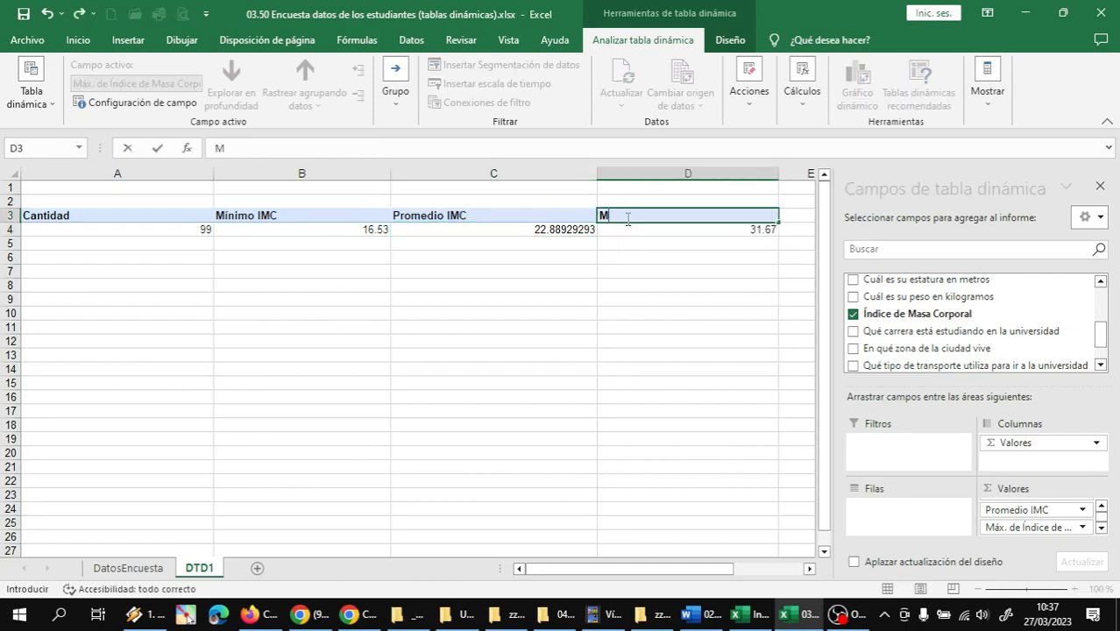
type("áximo IMC")
key("Return")
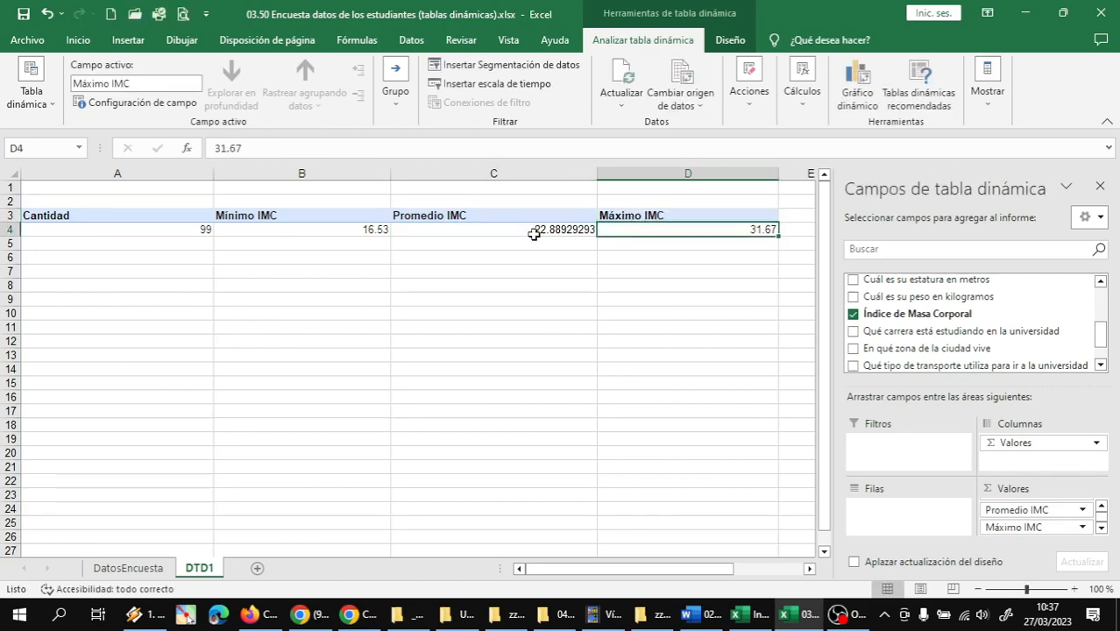
Fit columns A to D to their contents and give all four the same, slightly wider width
double_click(214, 174)
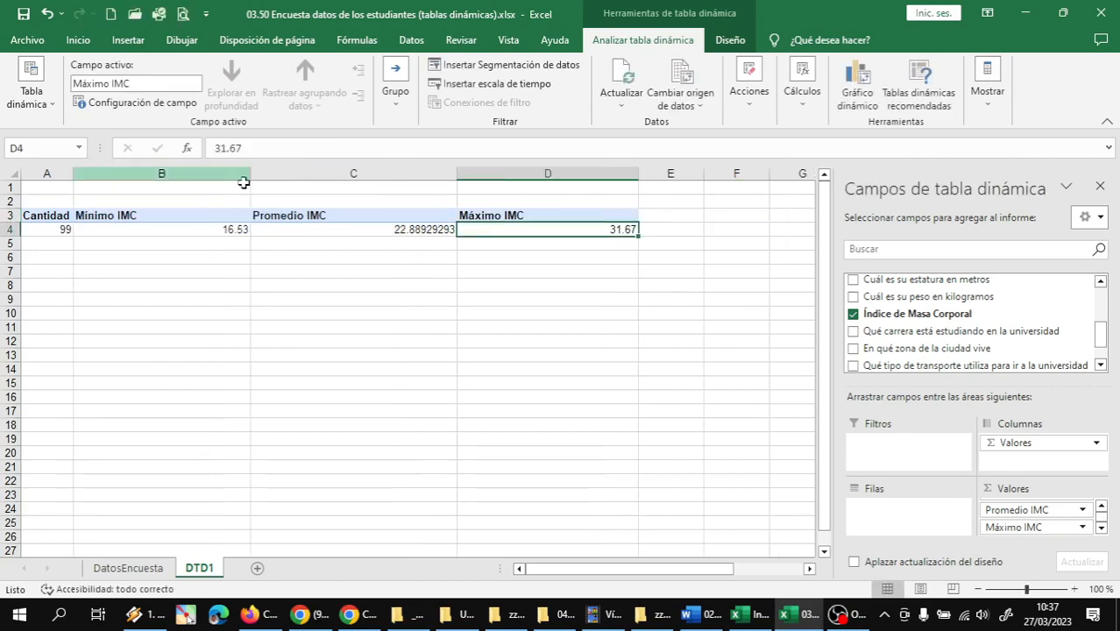
double_click(250, 177)
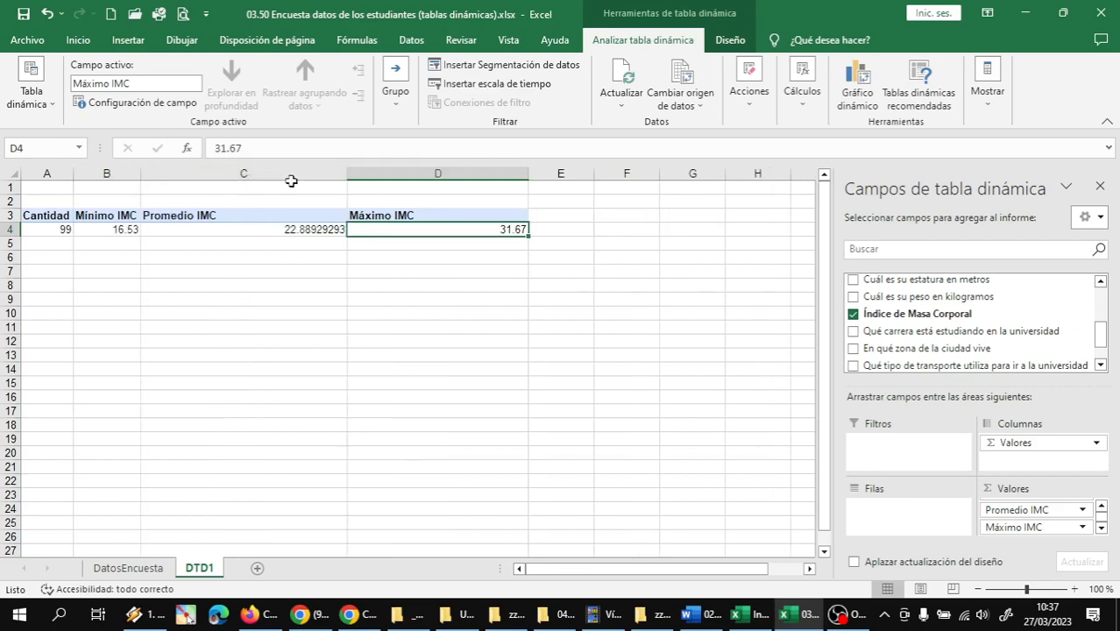
double_click(348, 174)
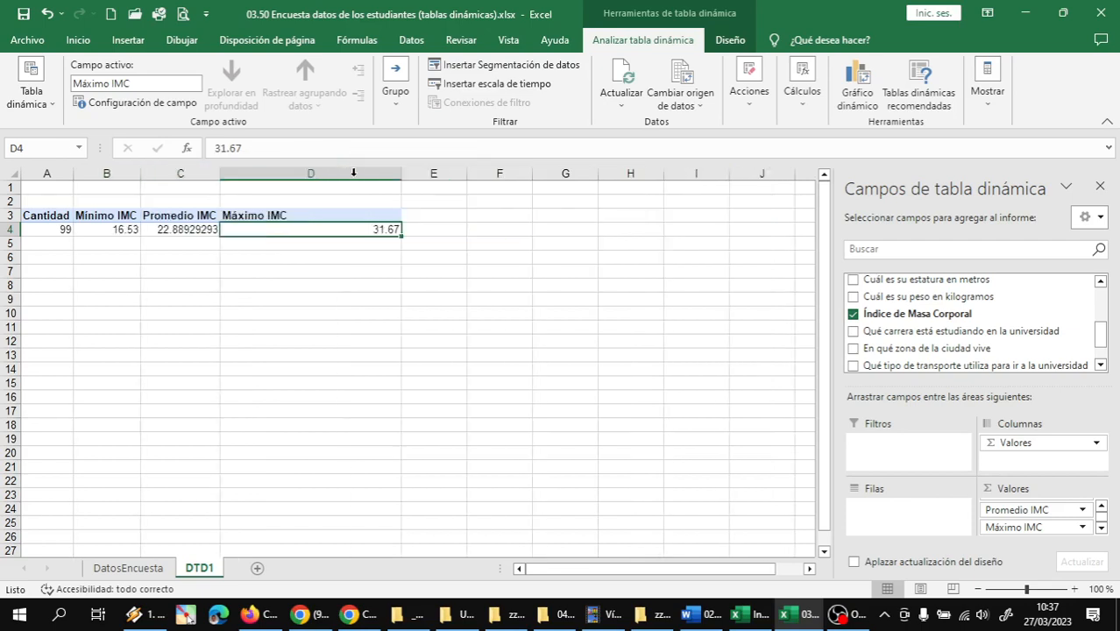
double_click(402, 175)
left_click_drag(62, 173, 225, 175)
Select an empty cell outside the pivot table, the Promedio IMC value in C4, and an outside cell again
left_click(240, 260)
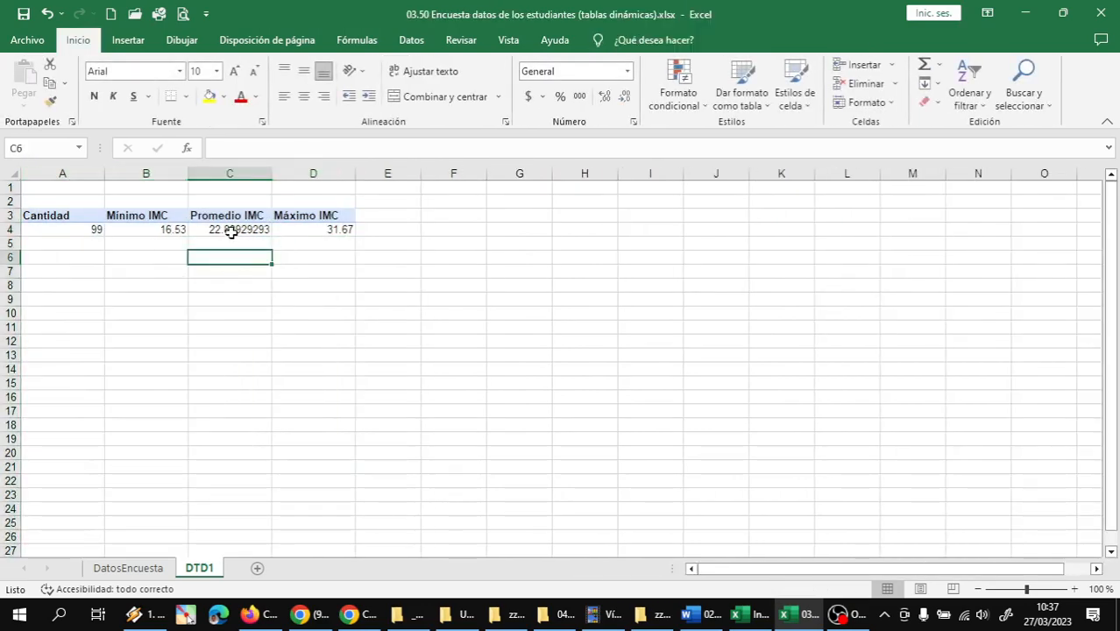
left_click(230, 230)
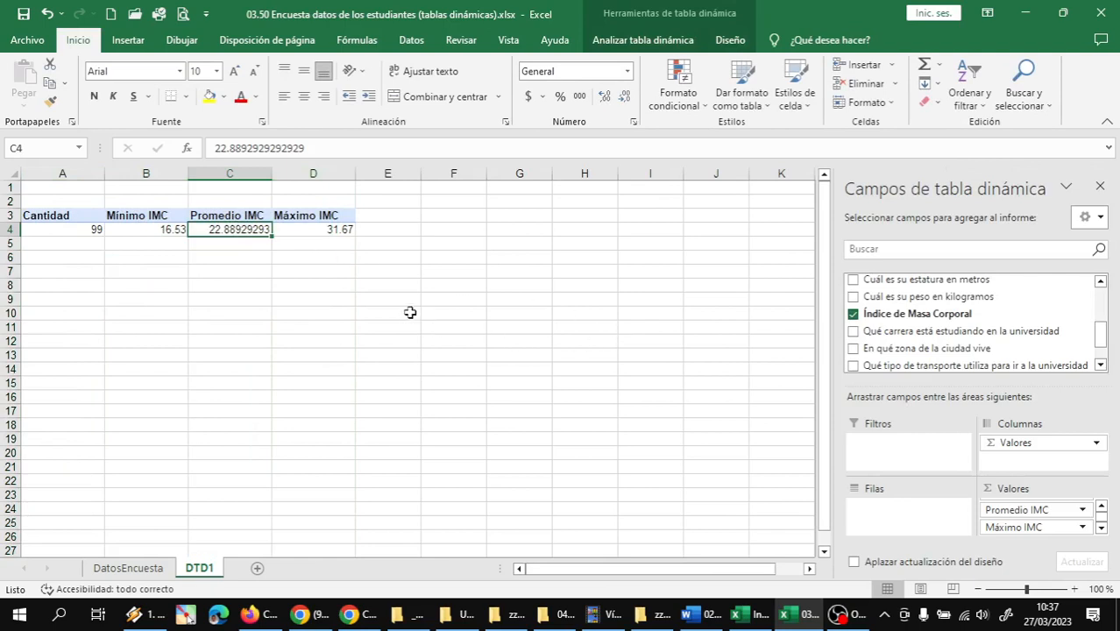
left_click(470, 245)
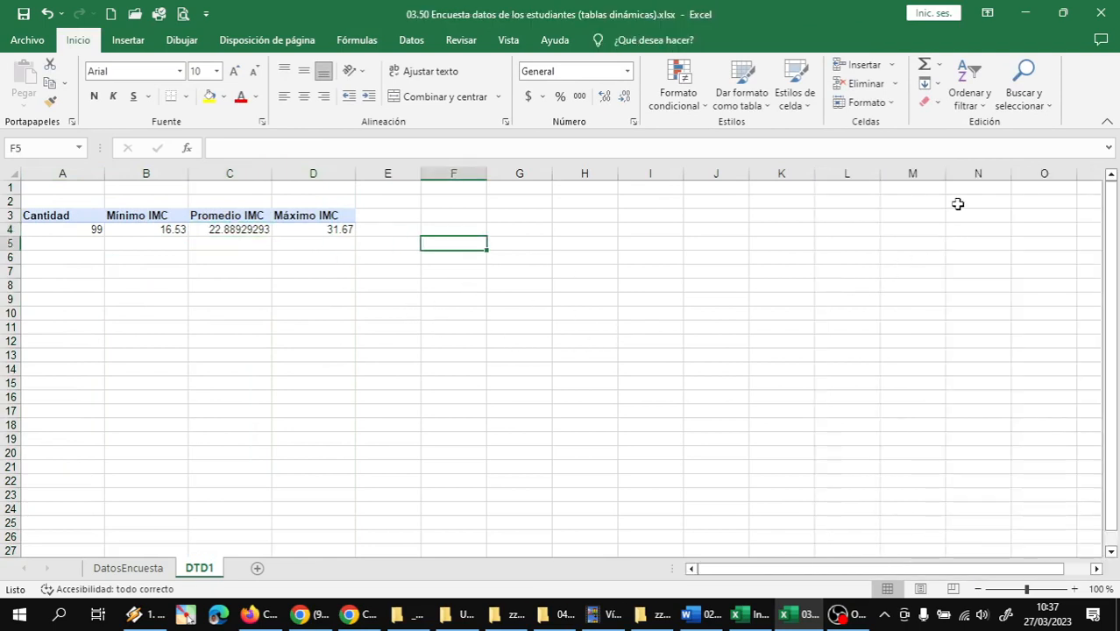
Format the Promedio IMC value field as Número with 2 decimal places and the thousands separator enabled
left_click(327, 227)
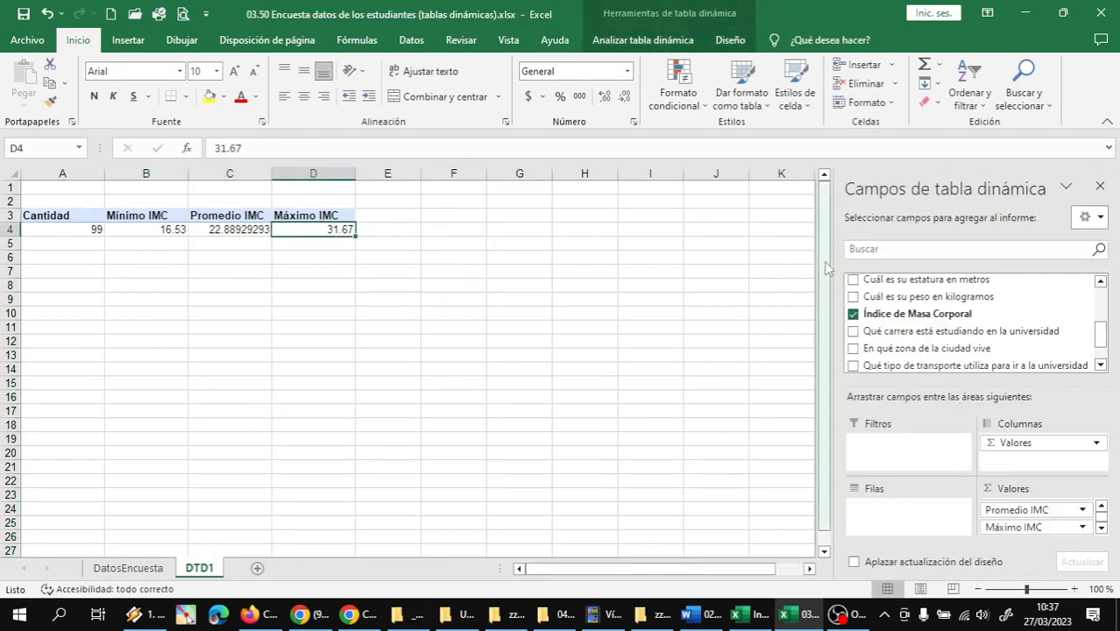
left_click(440, 269)
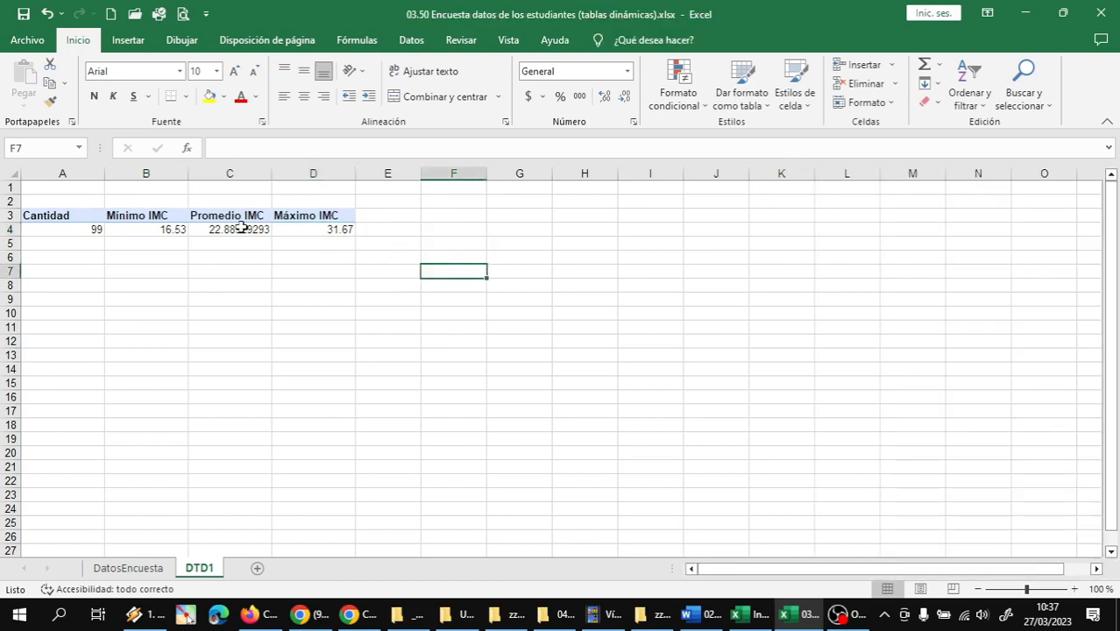
left_click(241, 228)
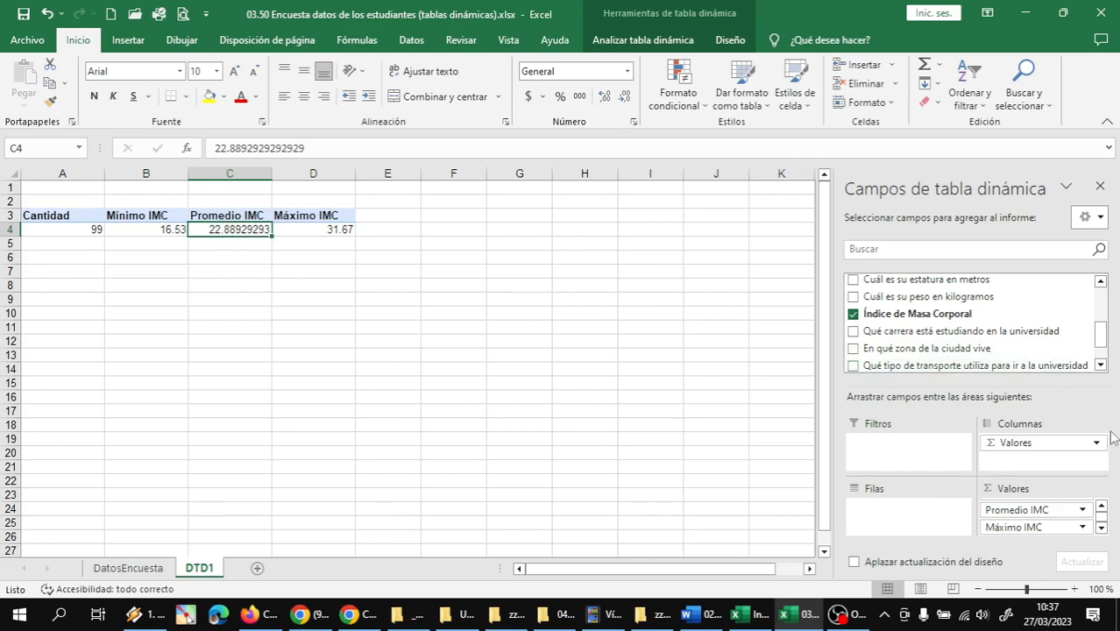
left_click(1084, 510)
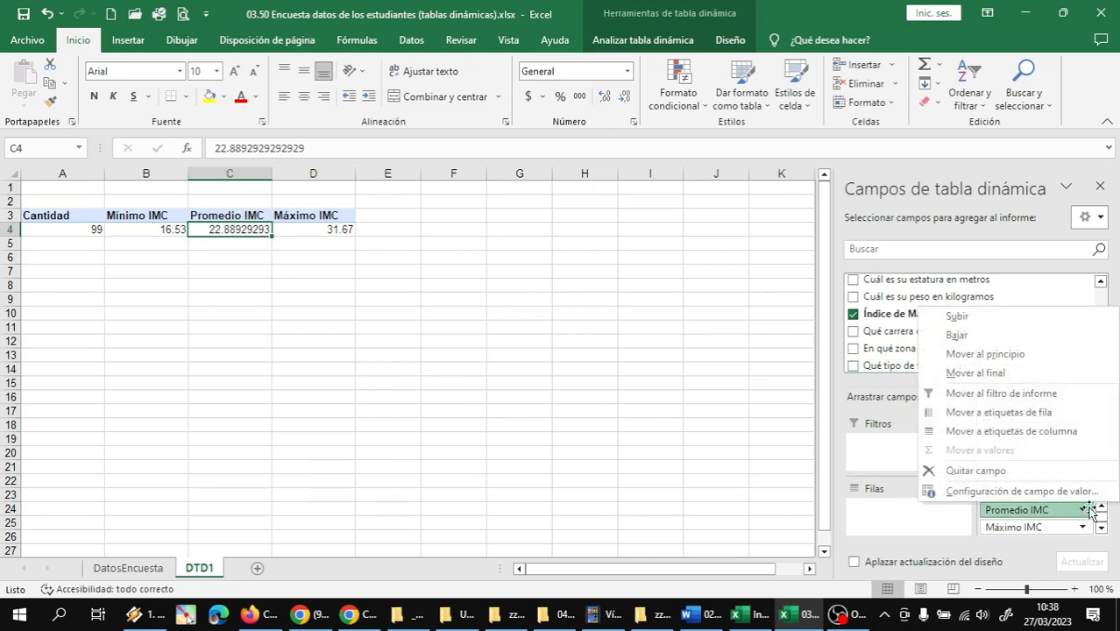
left_click(1043, 495)
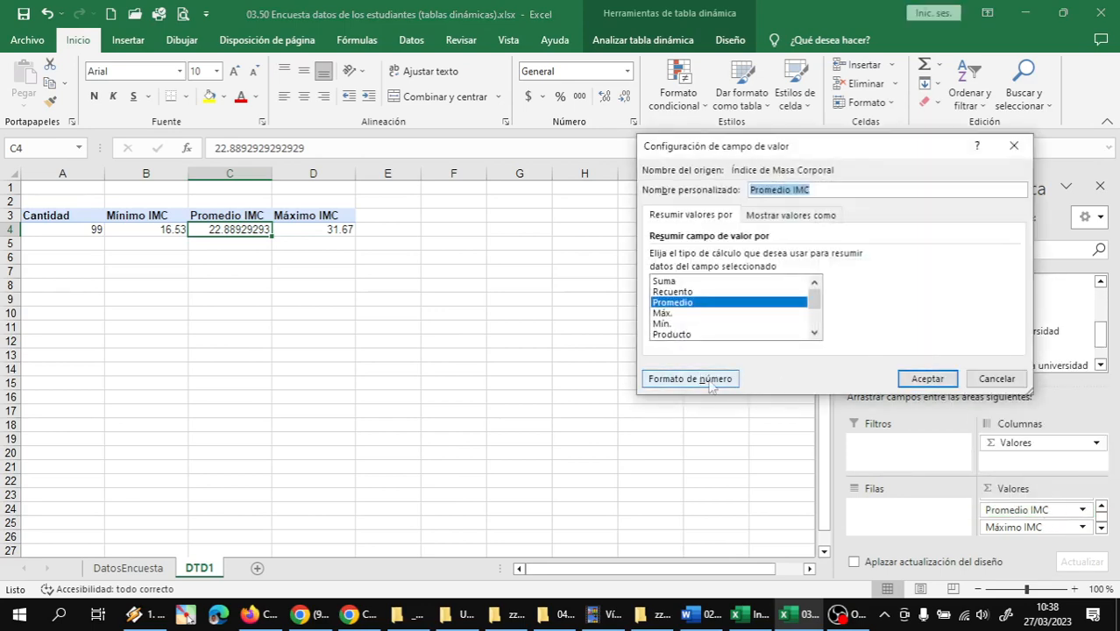
left_click(714, 381)
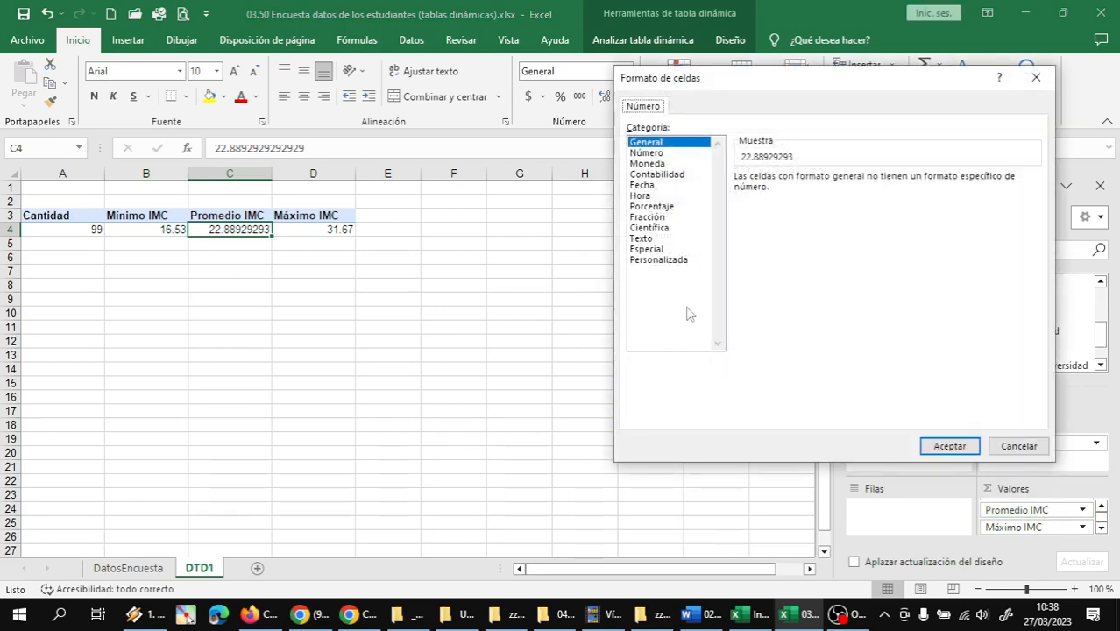
left_click(650, 153)
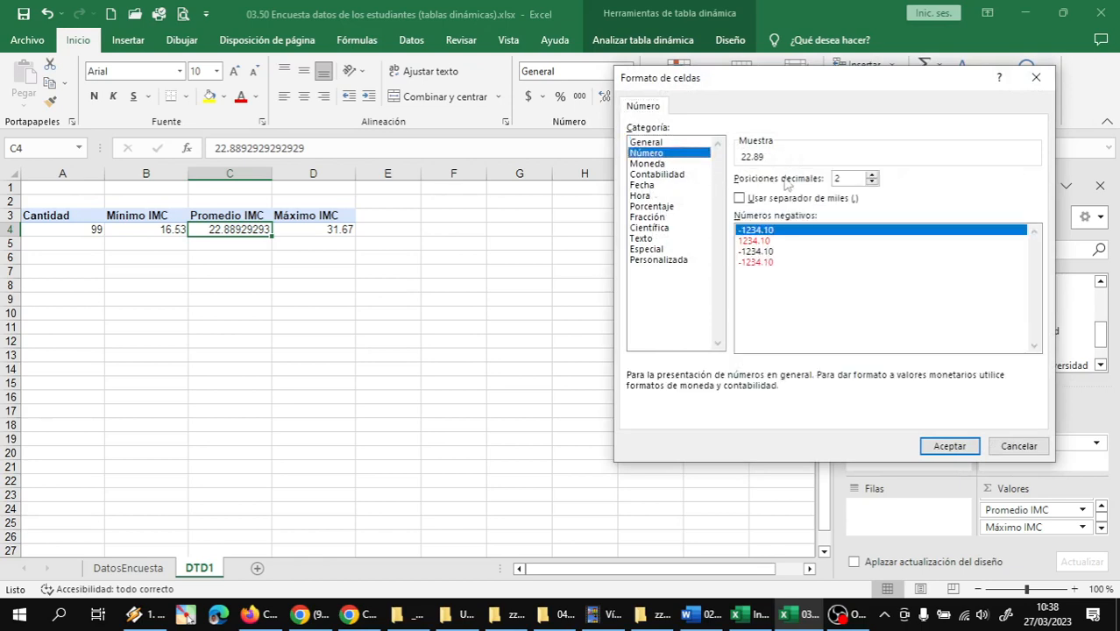
left_click(739, 199)
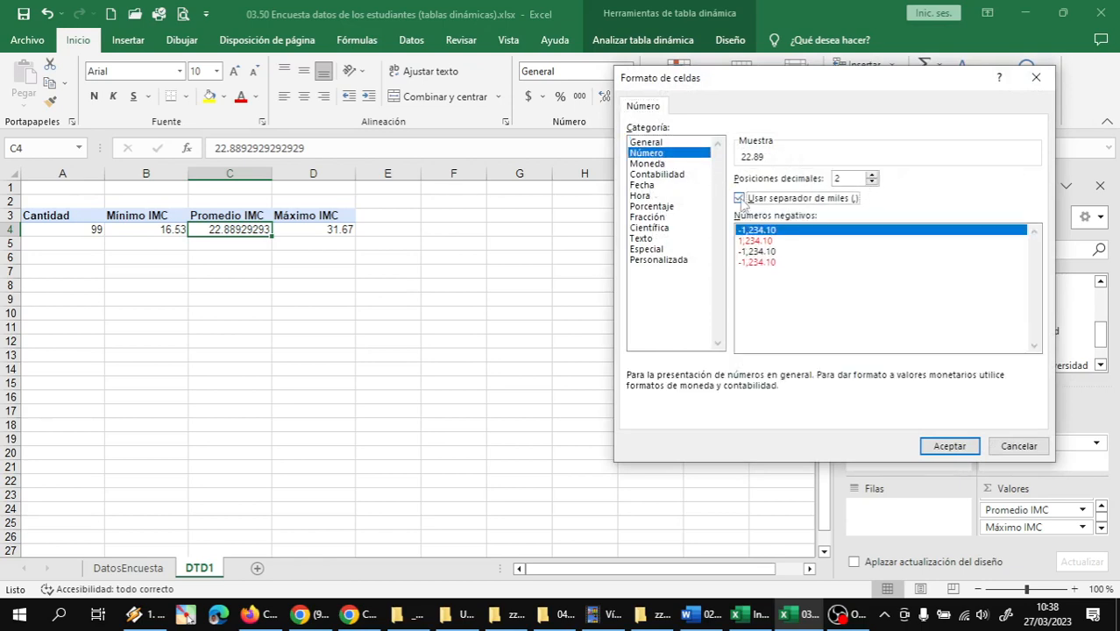
left_click(949, 446)
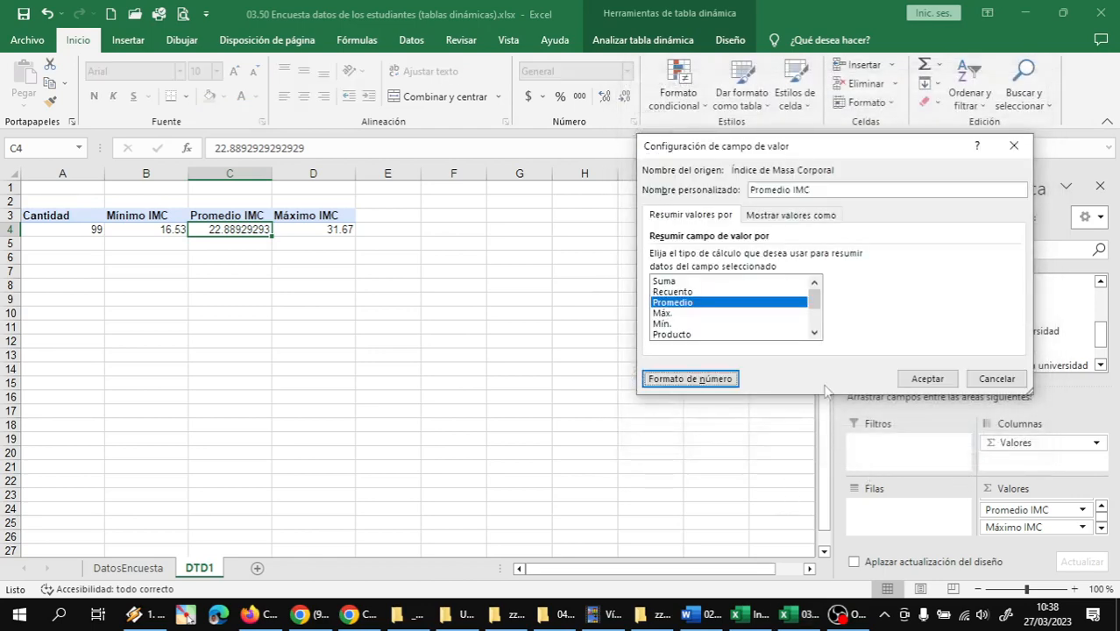
left_click(926, 377)
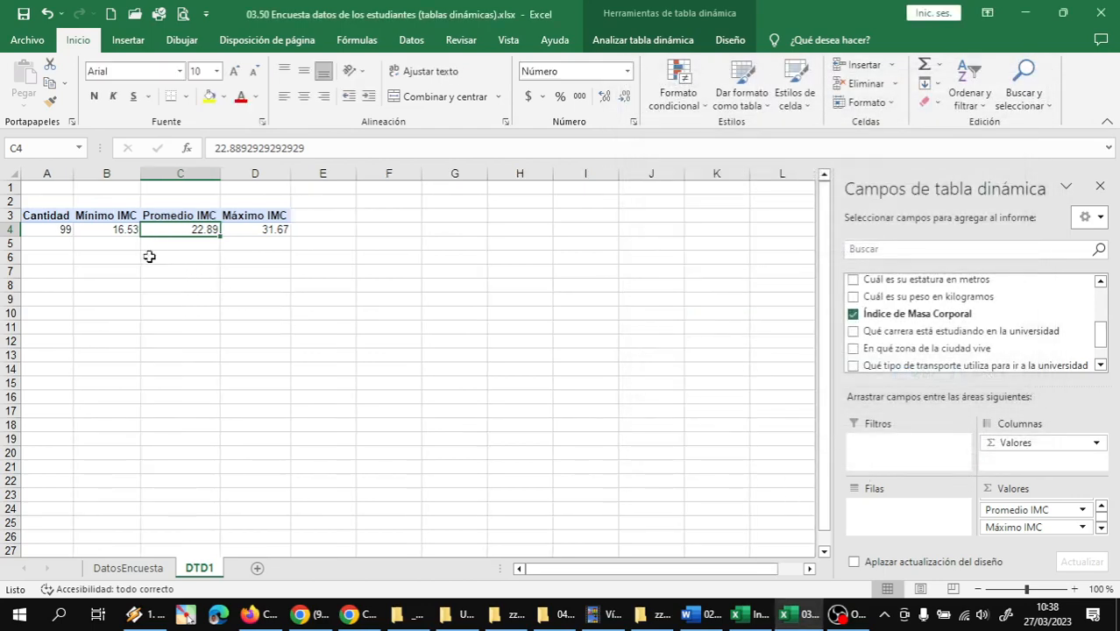
Save the workbook
left_click(58, 233)
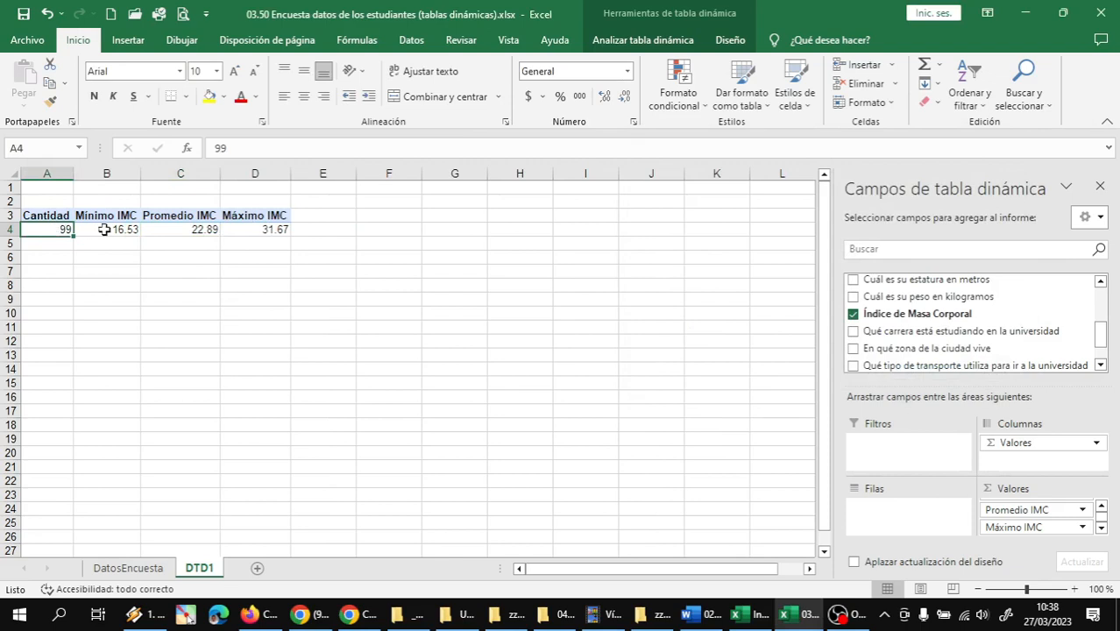
left_click(24, 15)
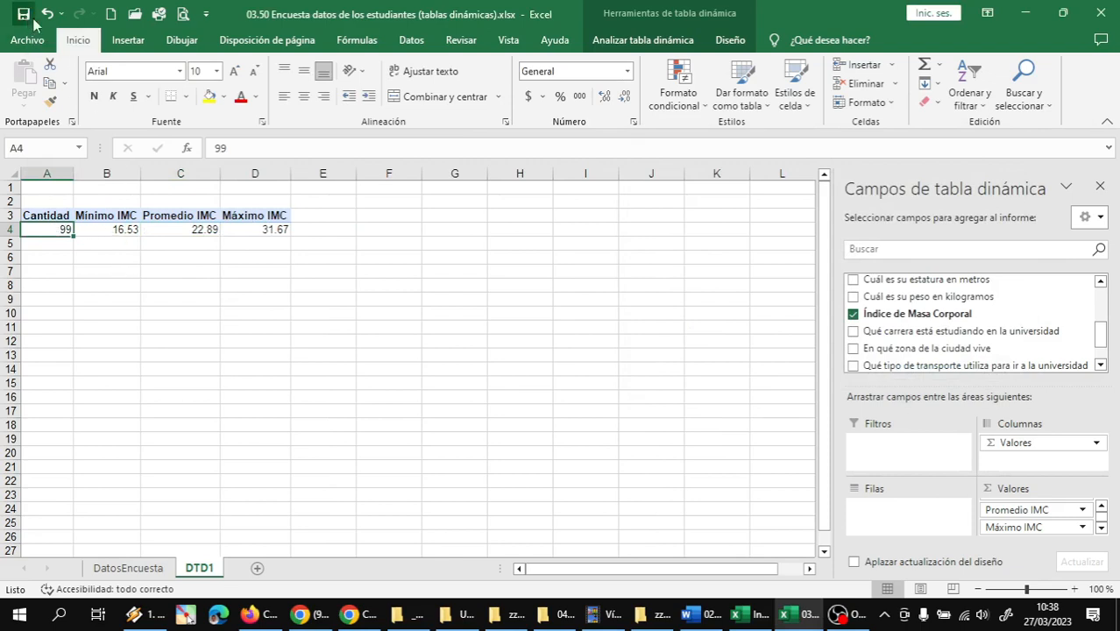
left_click(839, 613)
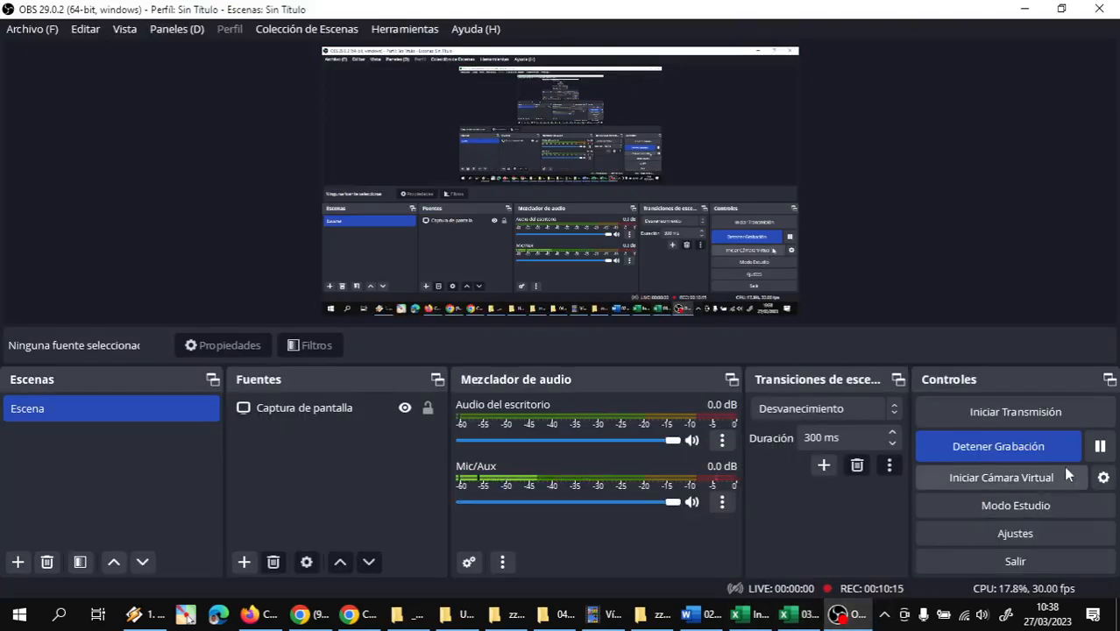
left_click(1099, 445)
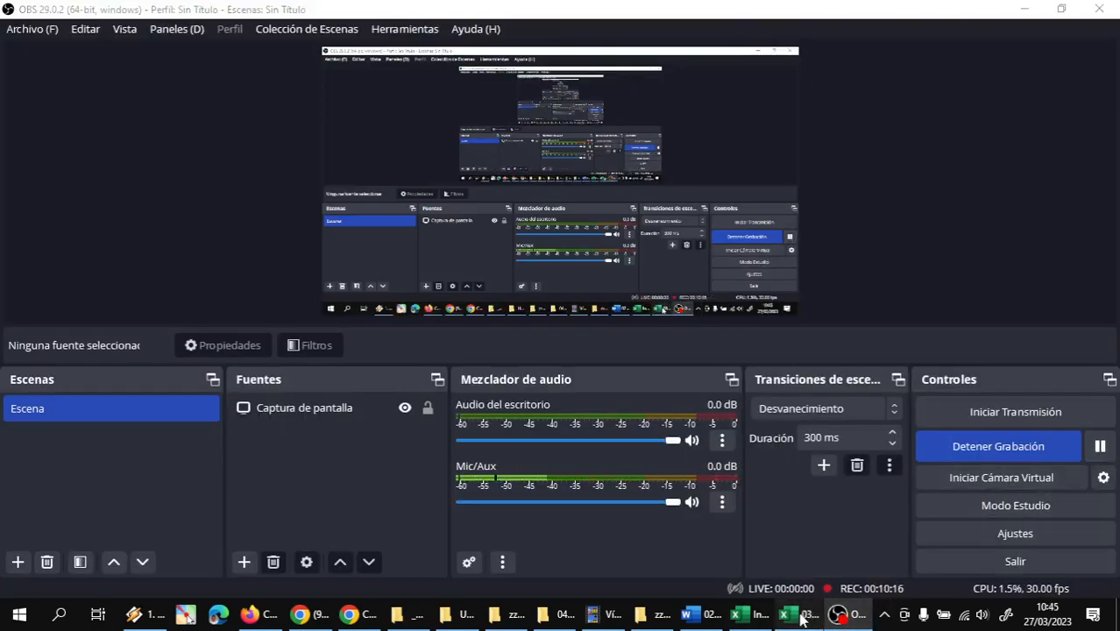
left_click(783, 613)
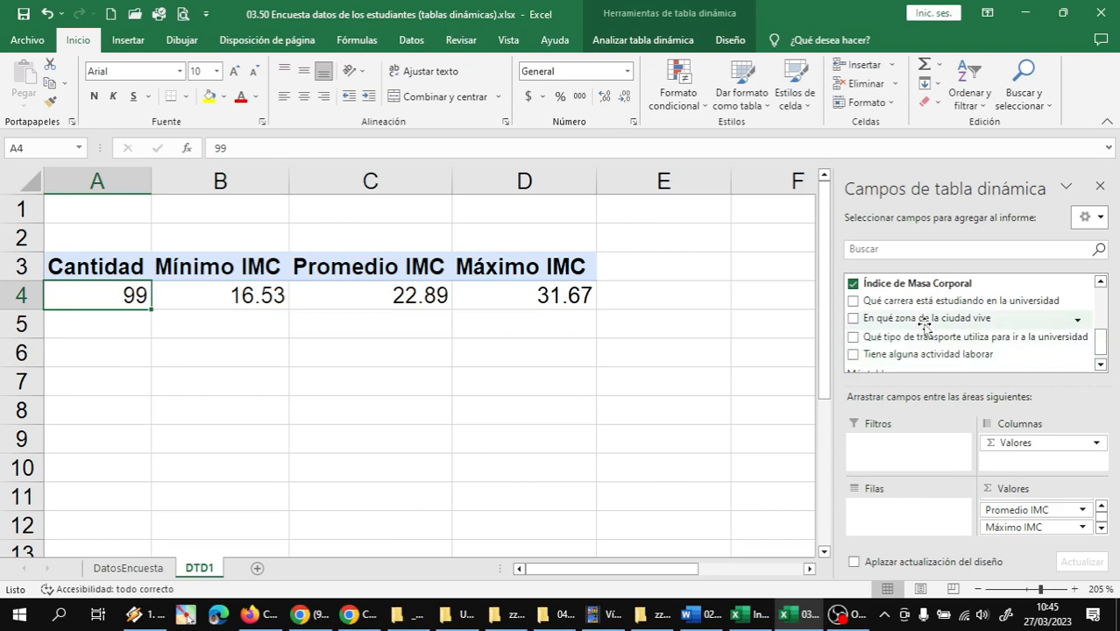
Add the field En qué zona de la ciudad vive to the pivot table's rows
left_click_drag(922, 325, 906, 517)
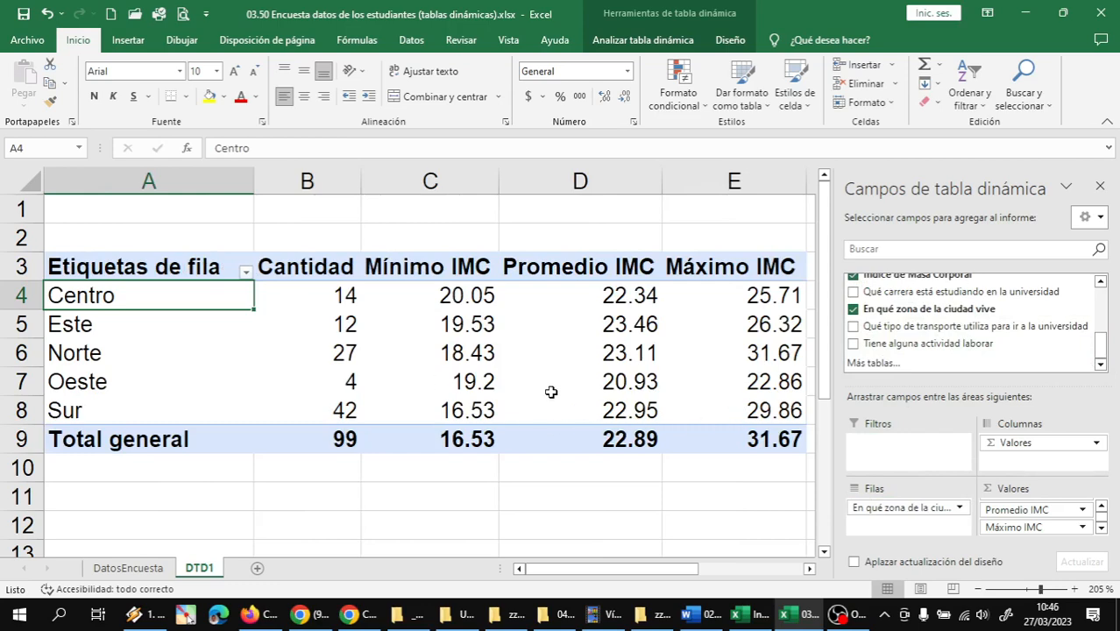
scroll(519, 368, "down", 3)
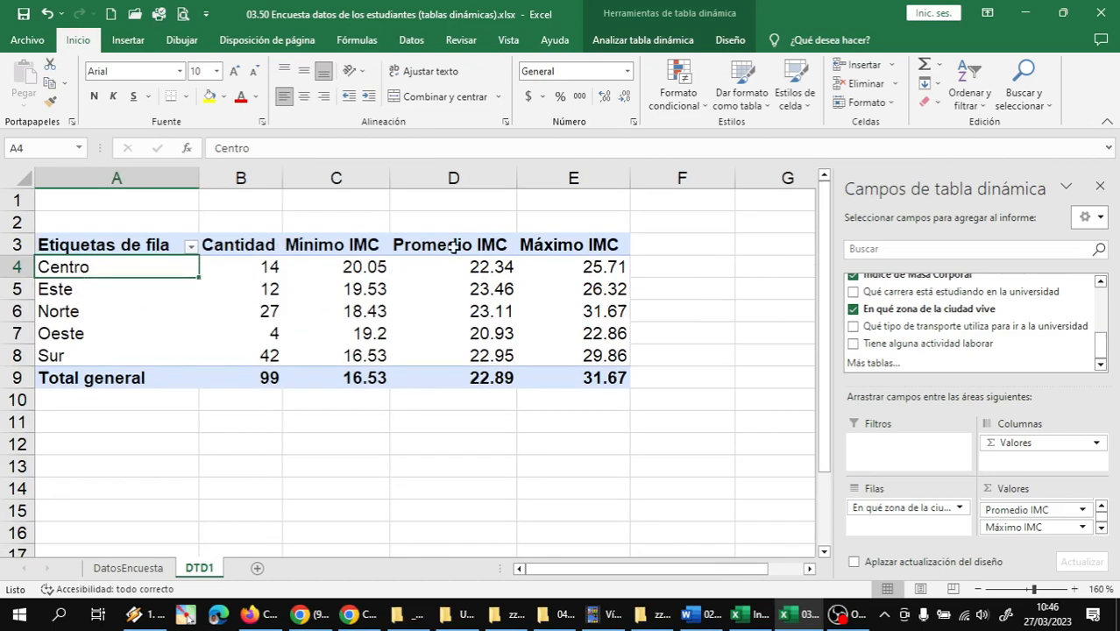
Examine the Promedio IMC values of the city zones, comparing Este and Norte with the others
left_click(489, 268)
left_click(492, 288)
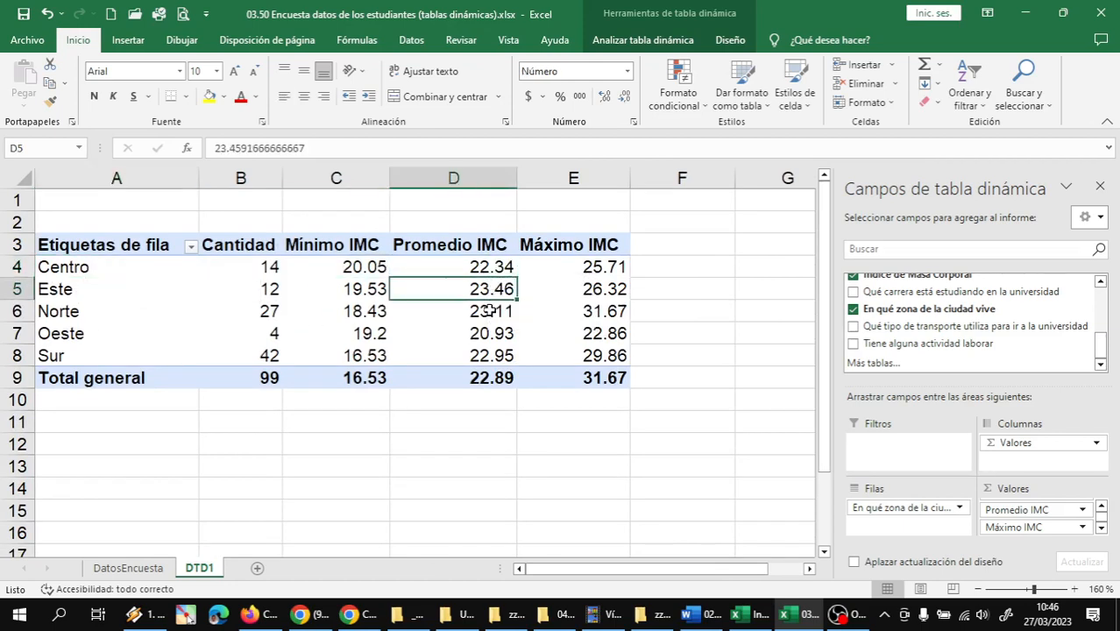
left_click(487, 311)
left_click(488, 333)
left_click(483, 350)
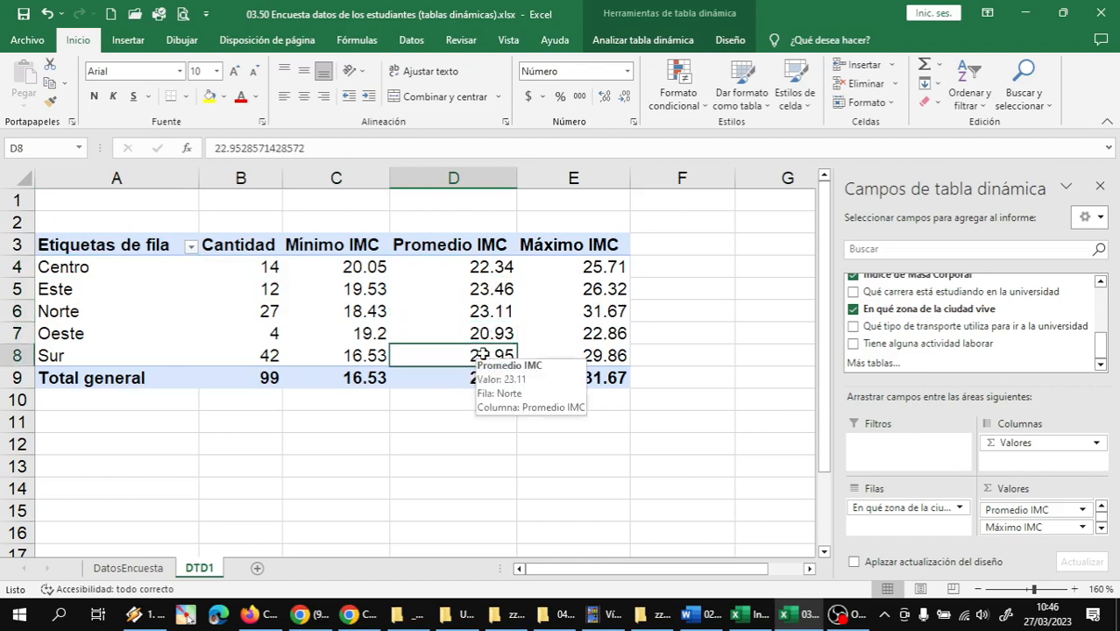
left_click(495, 317)
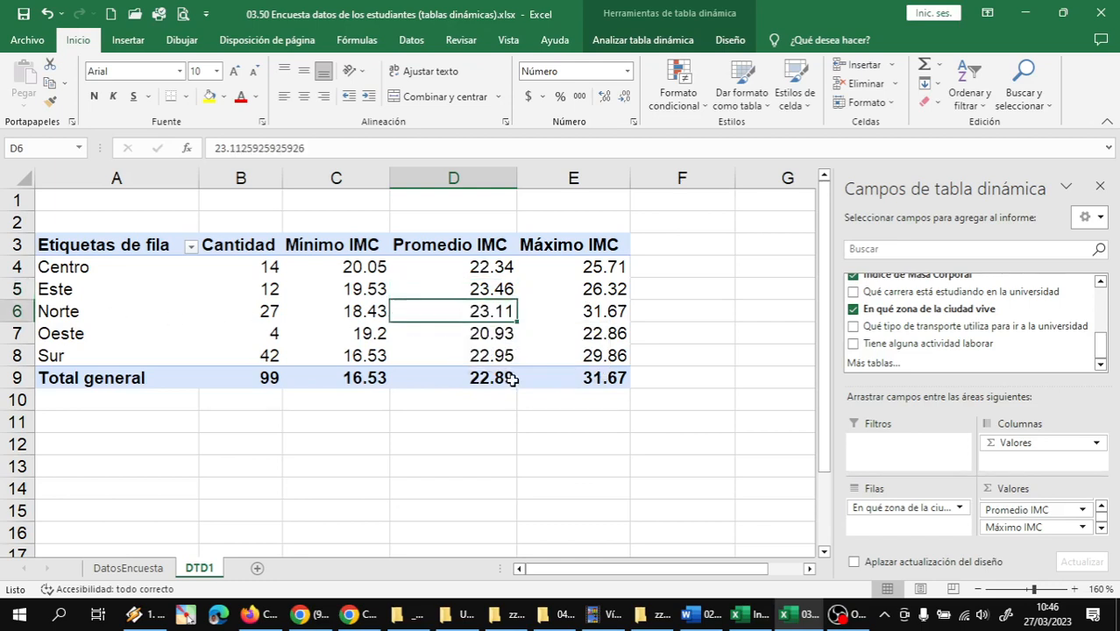
left_click(487, 292)
left_click(480, 312)
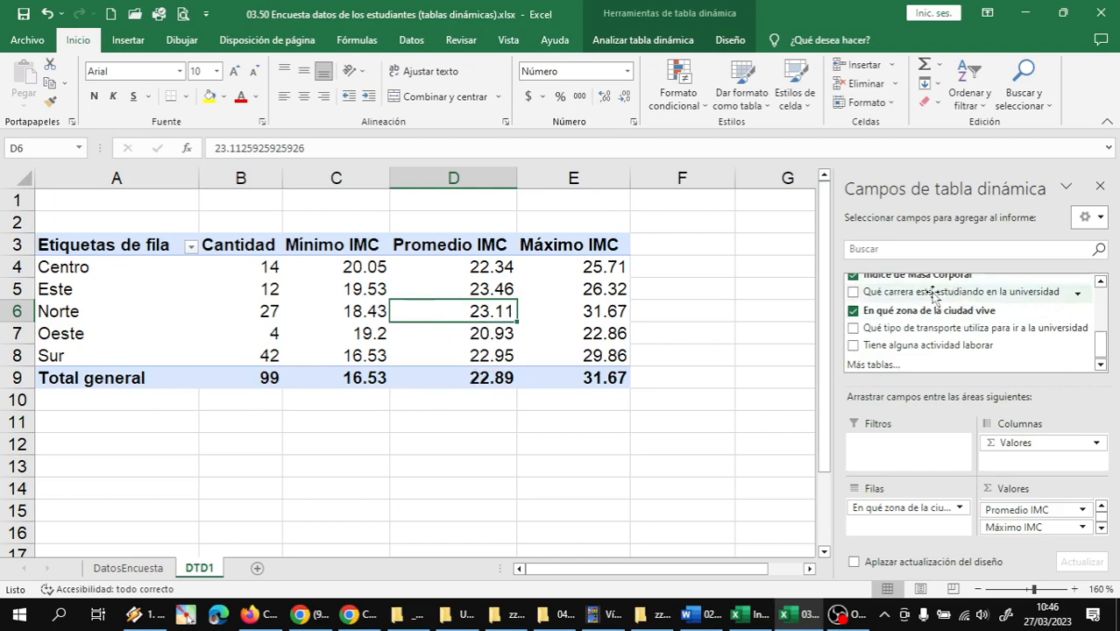
Add the field Qué carrera está estudiando en la universidad to the rows, nested below the city zone
left_click_drag(927, 295, 912, 536)
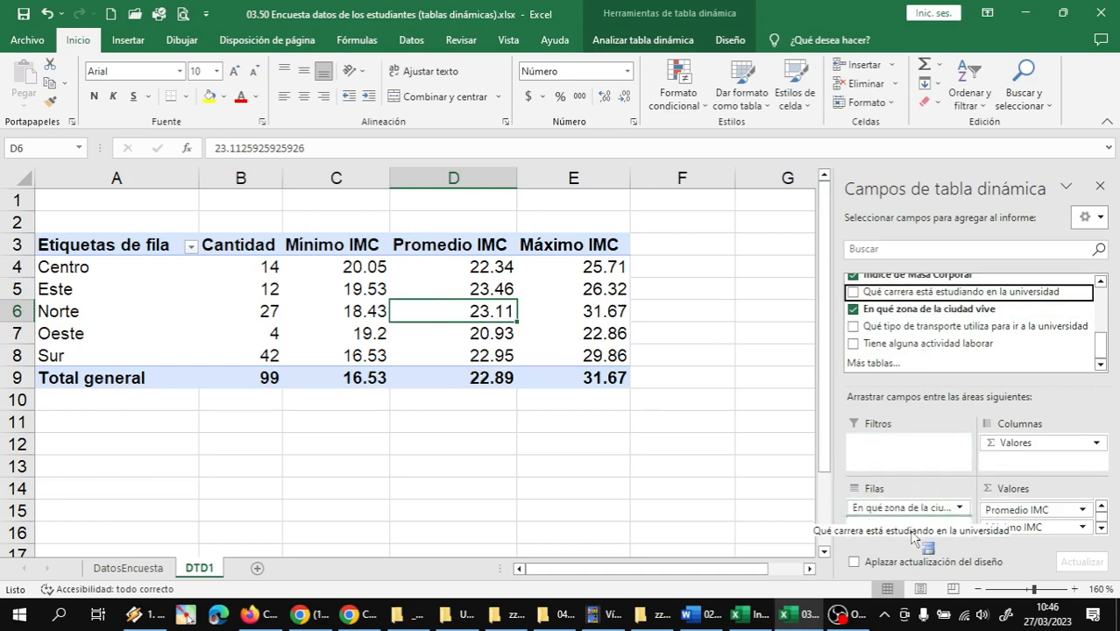
left_click_drag(911, 536, 922, 522)
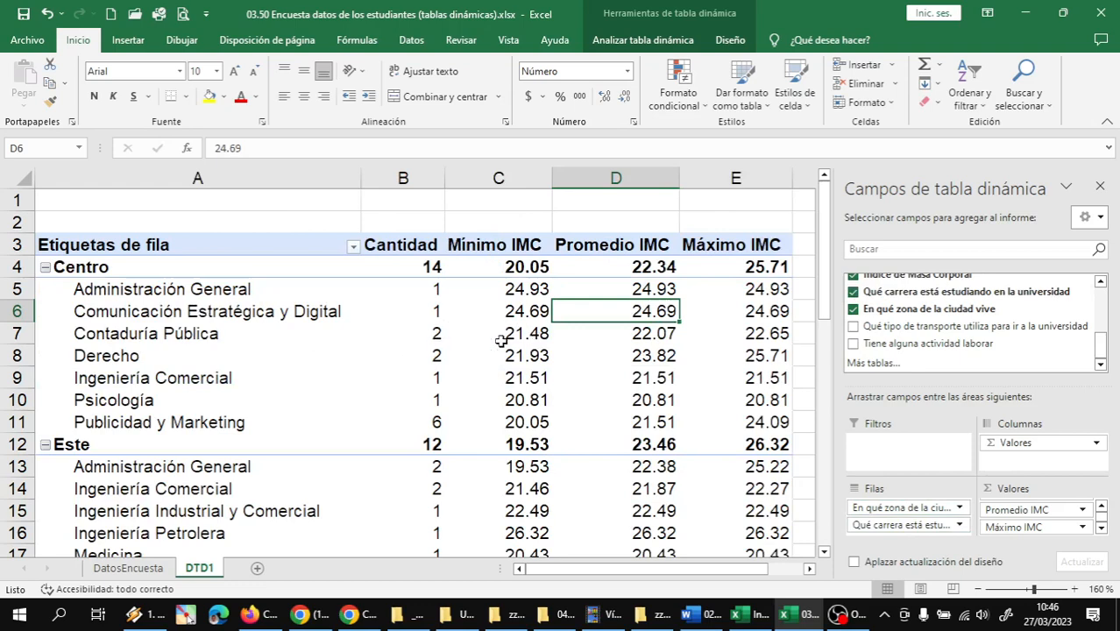
scroll(404, 335, "down", 1, "ctrl")
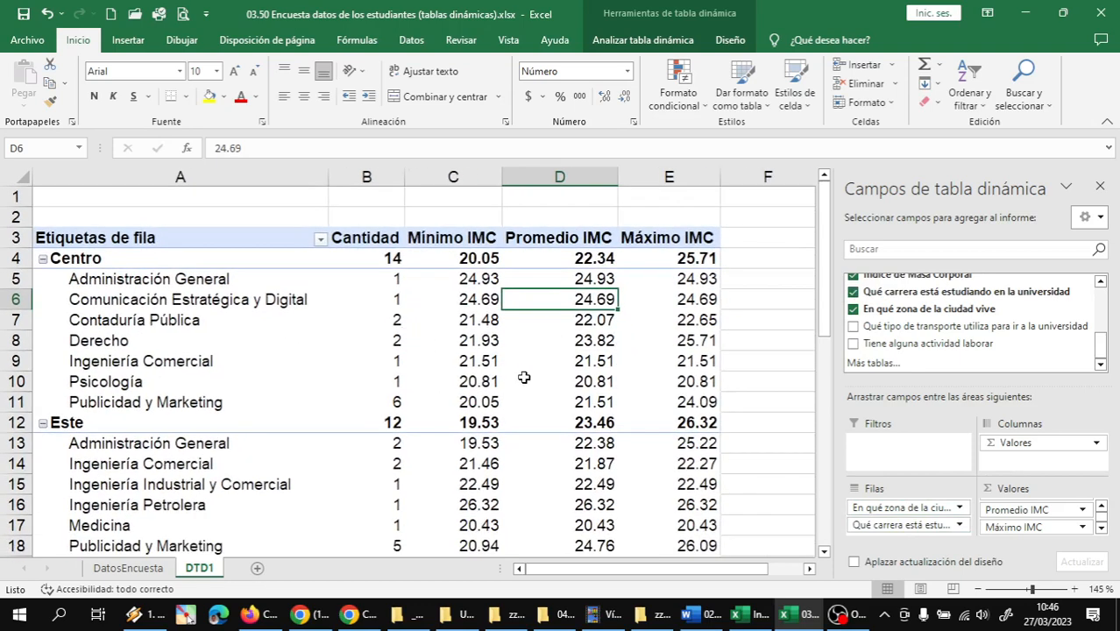
Review the degree programmes listed under the Centro zone and look over the following zones' breakdown
left_click(149, 281)
left_click(119, 300)
left_click(113, 317)
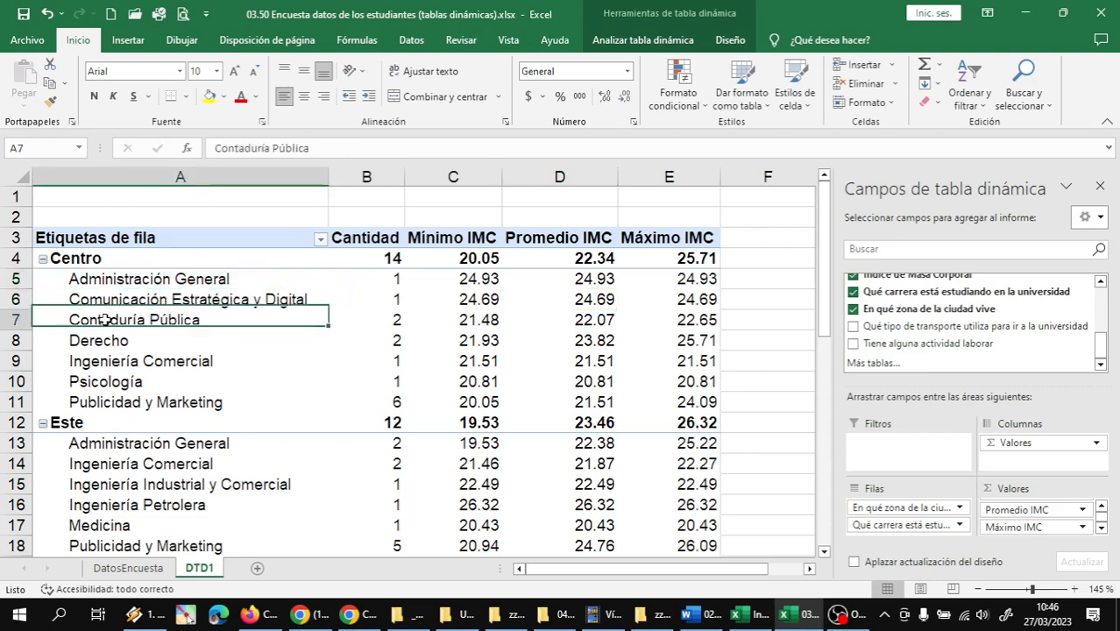
left_click(98, 341)
left_click(98, 382)
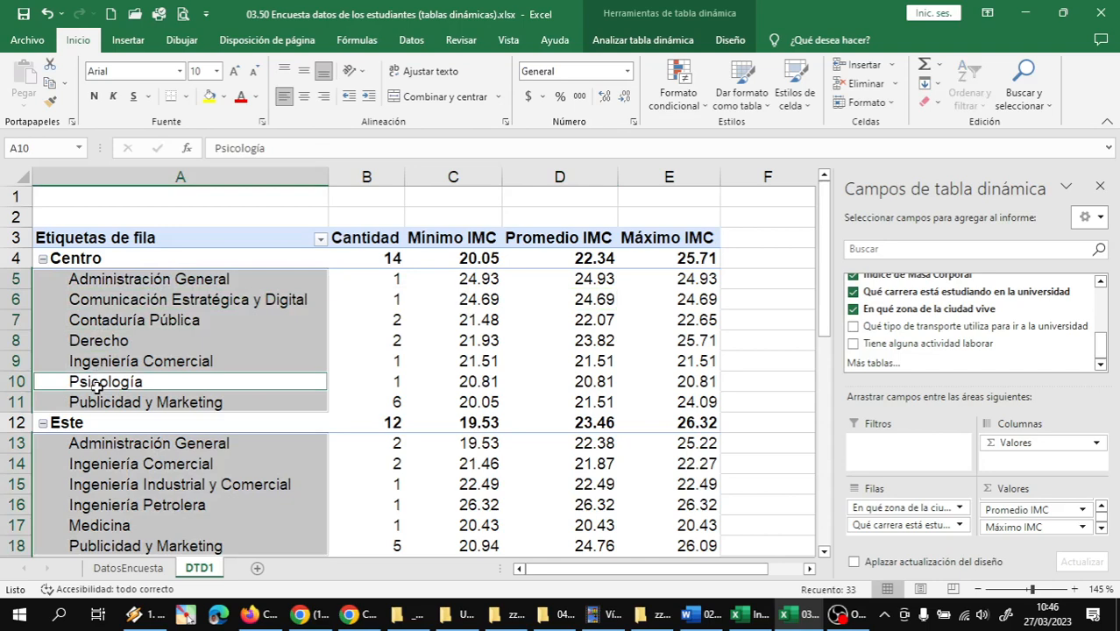
left_click(213, 402)
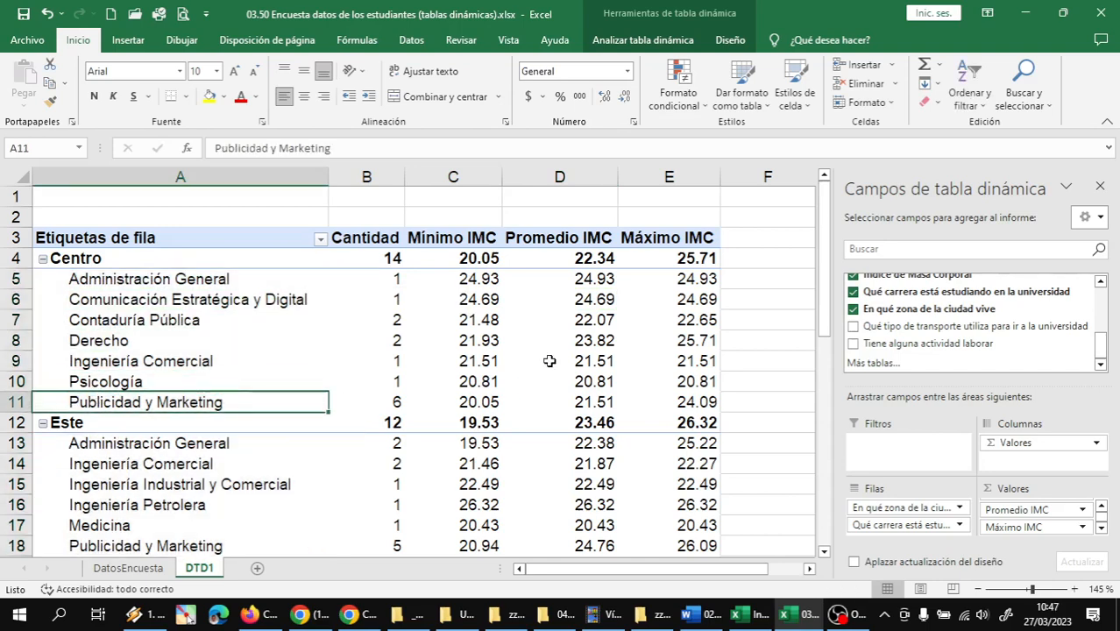
scroll(531, 303, "down", 1)
scroll(531, 303, "down", 1)
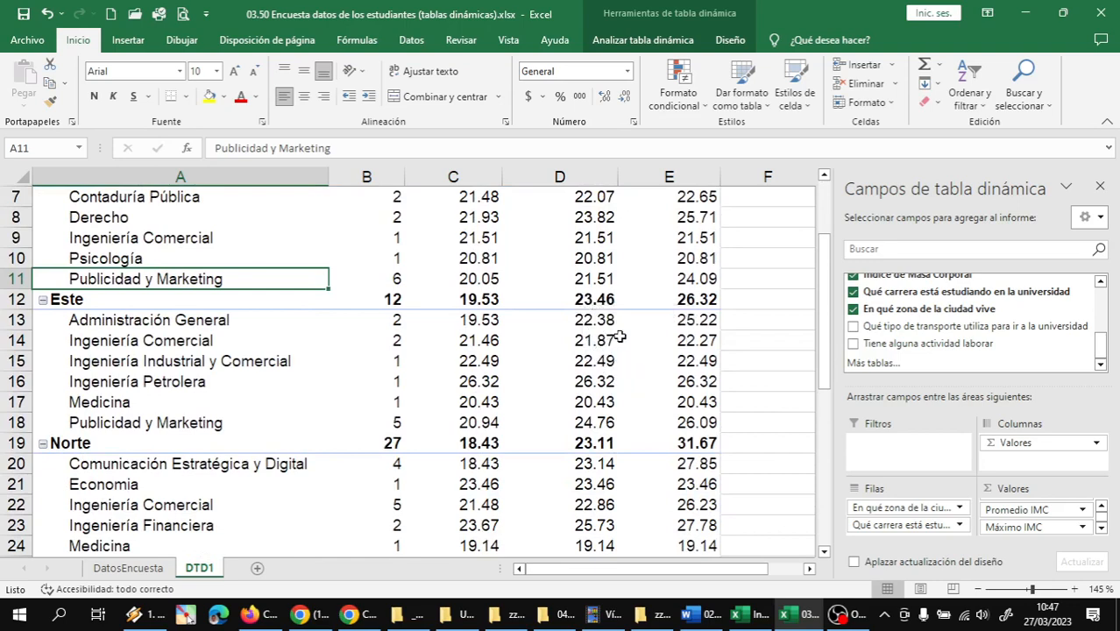
scroll(443, 320, "up", 2)
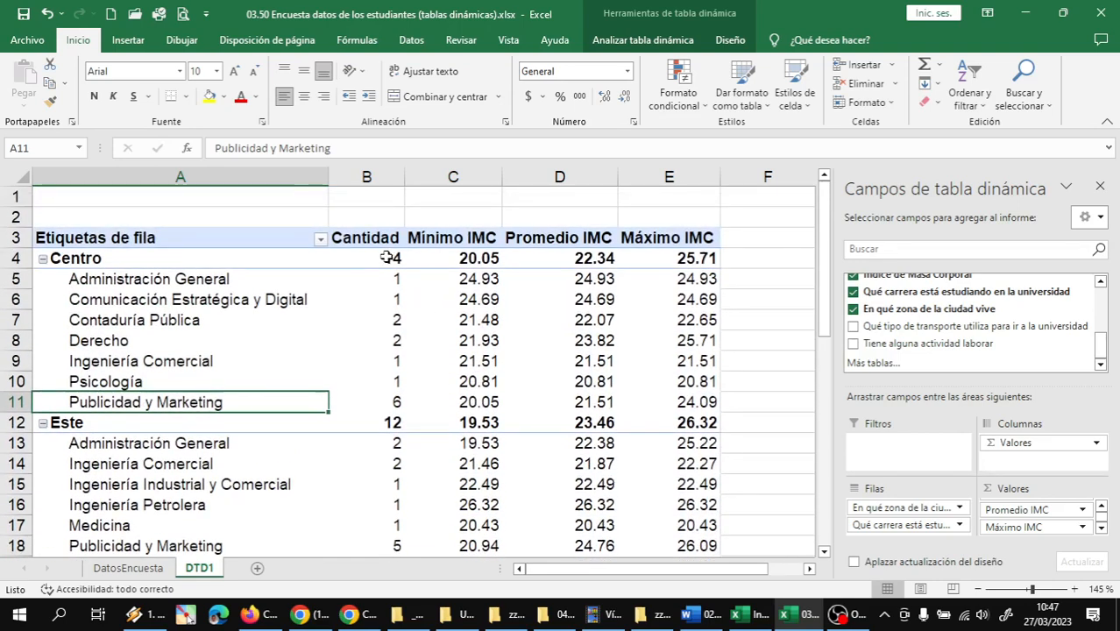
Examine the student counts of the Centro, Este and Norte zones, Este's average IMC and the breakdown by degree programme
left_click(386, 258)
mouse_move(425, 298)
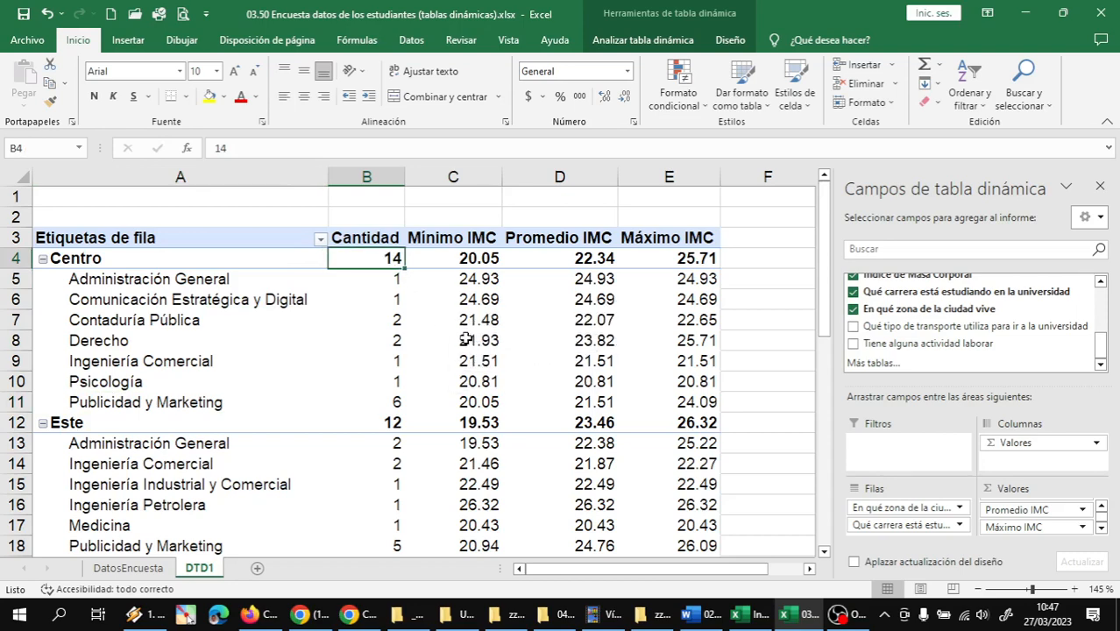
scroll(400, 361, "down", 2)
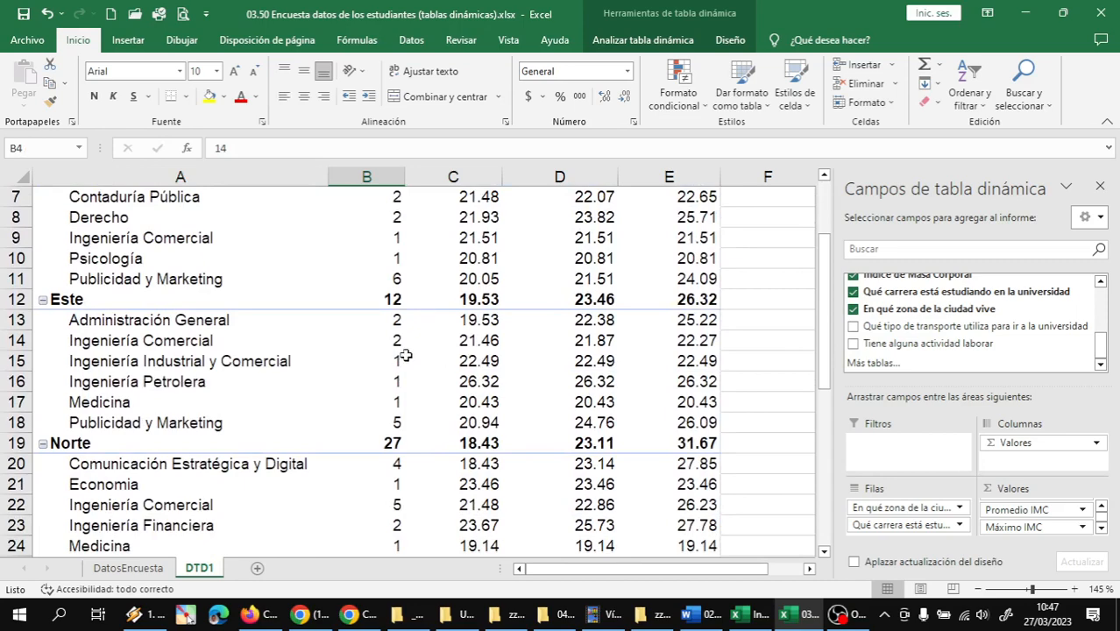
left_click(581, 301)
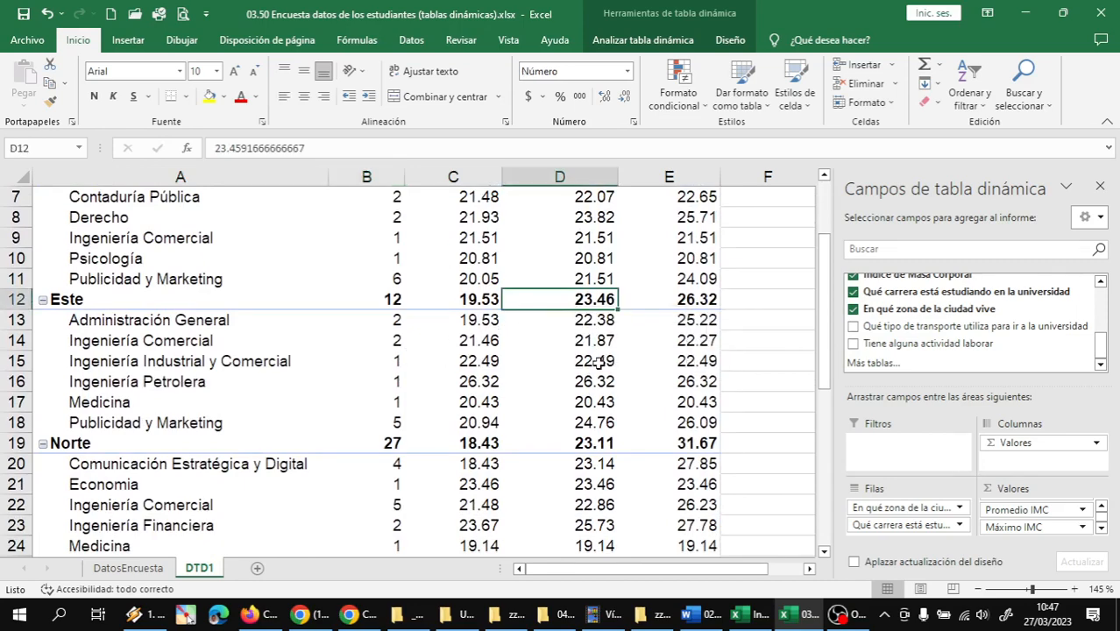
scroll(589, 370, "down", 1)
left_click(387, 242)
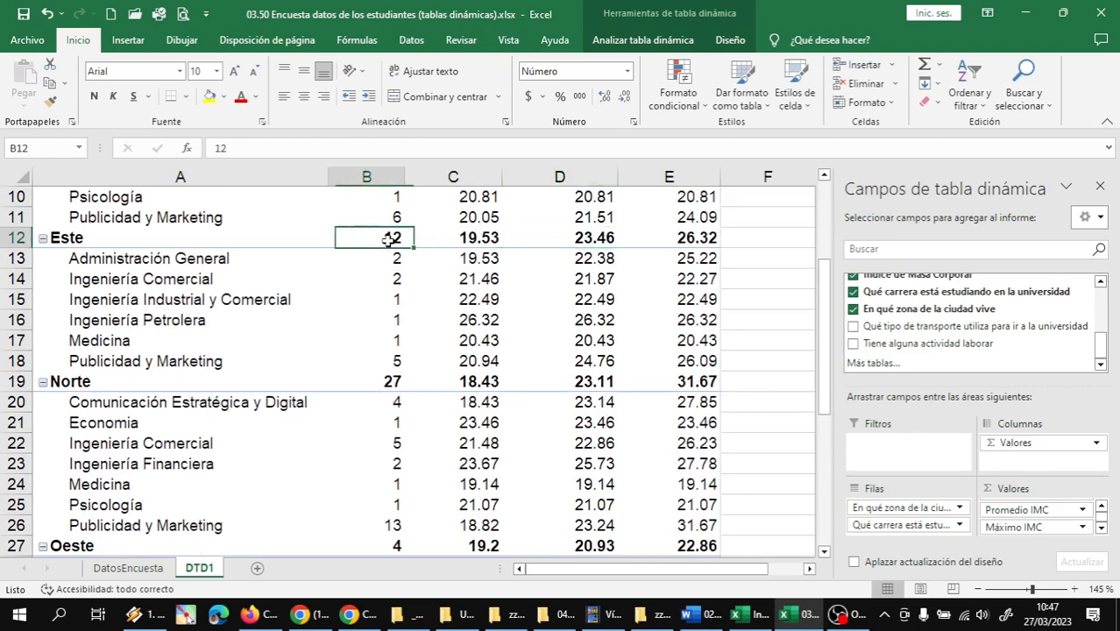
left_click(388, 385)
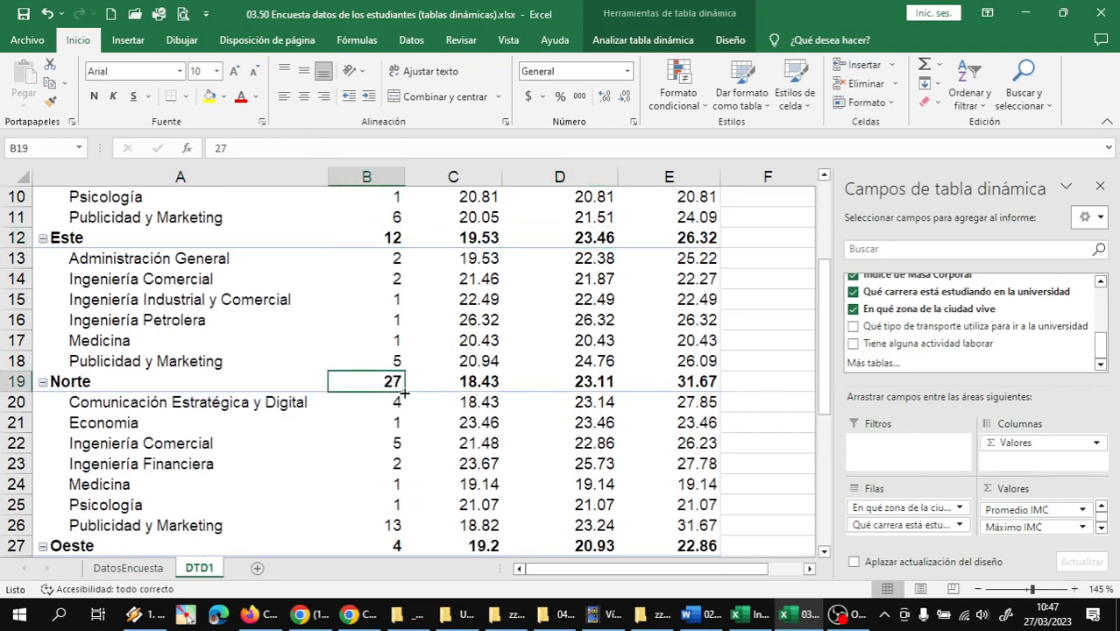
scroll(438, 394, "down", 1)
scroll(439, 395, "down", 1)
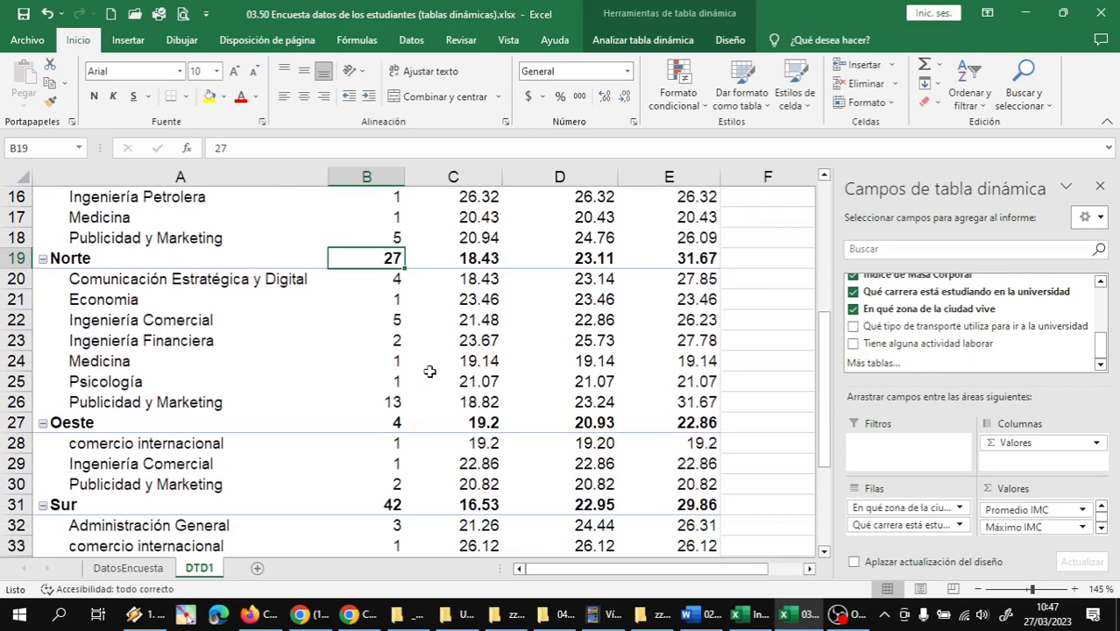
scroll(409, 383, "up", 2)
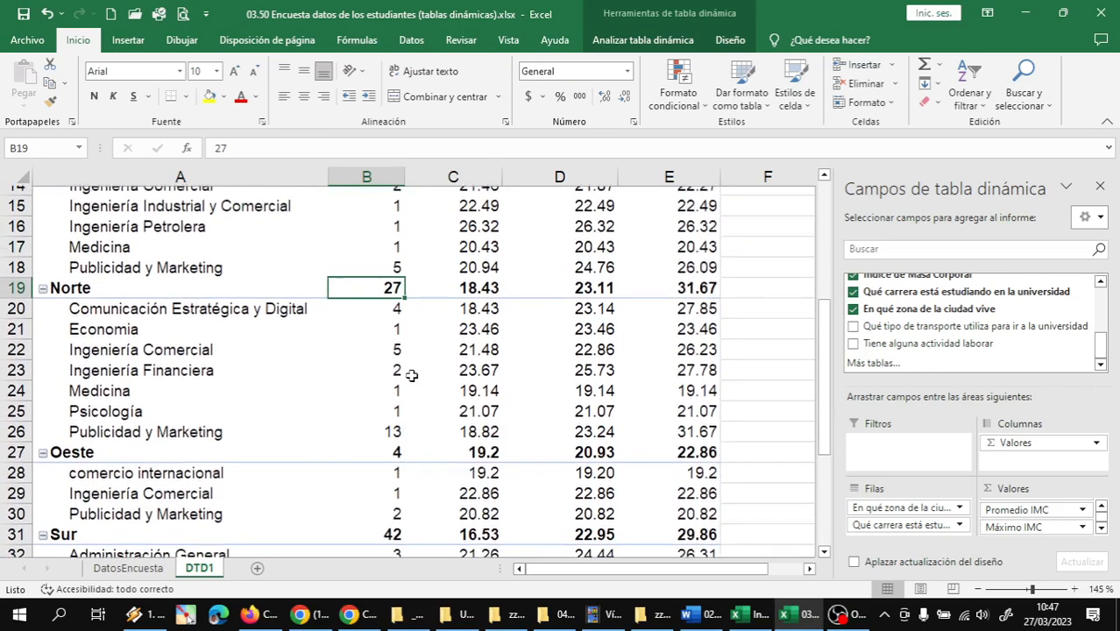
scroll(429, 380, "down", 1)
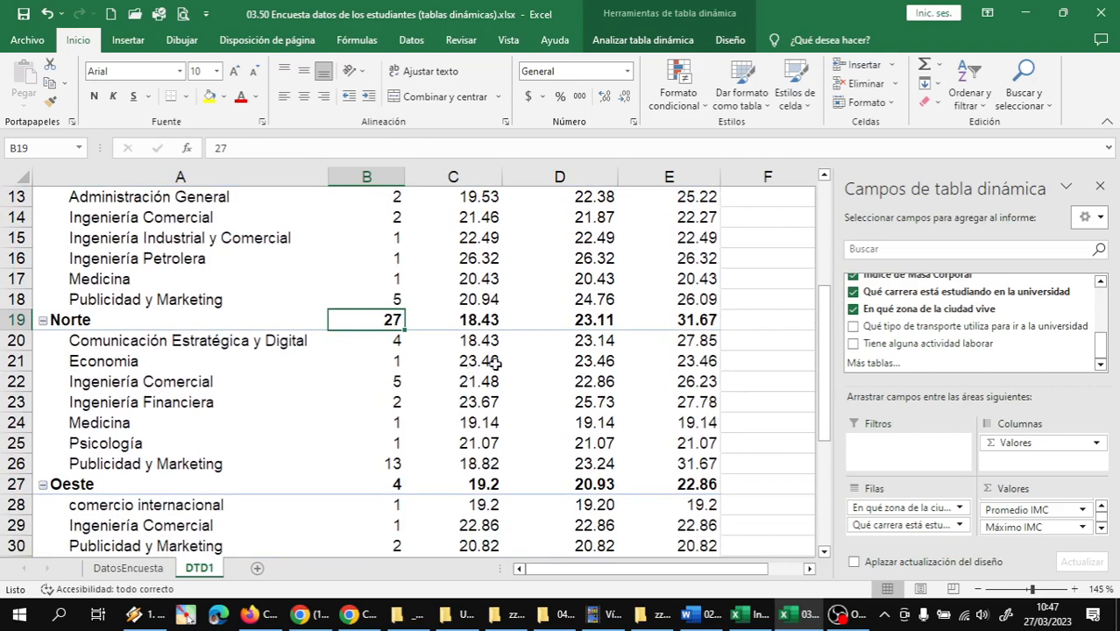
Examine the Norte zone's count, average and maximum IMC, and compare them with the other zones and the grand total
mouse_move(384, 317)
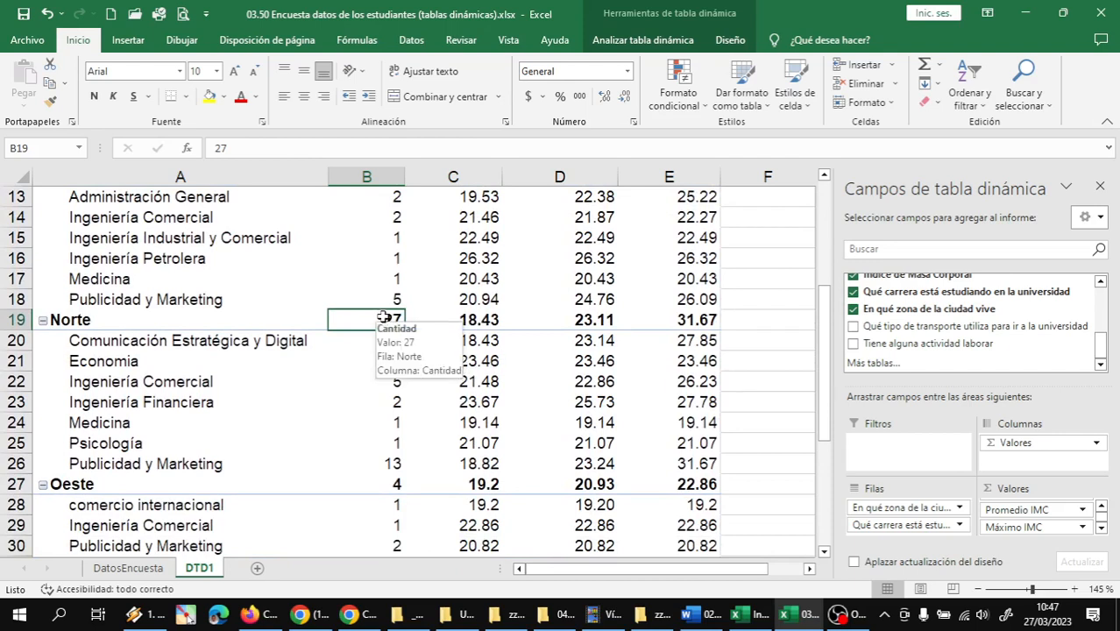
left_click(593, 321)
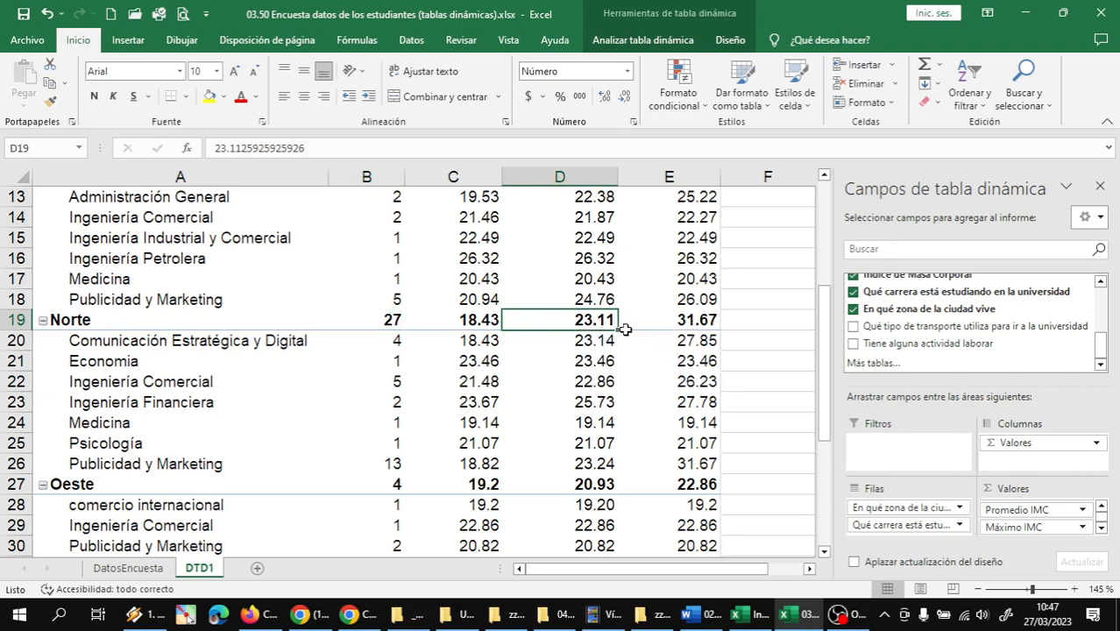
left_click(676, 324)
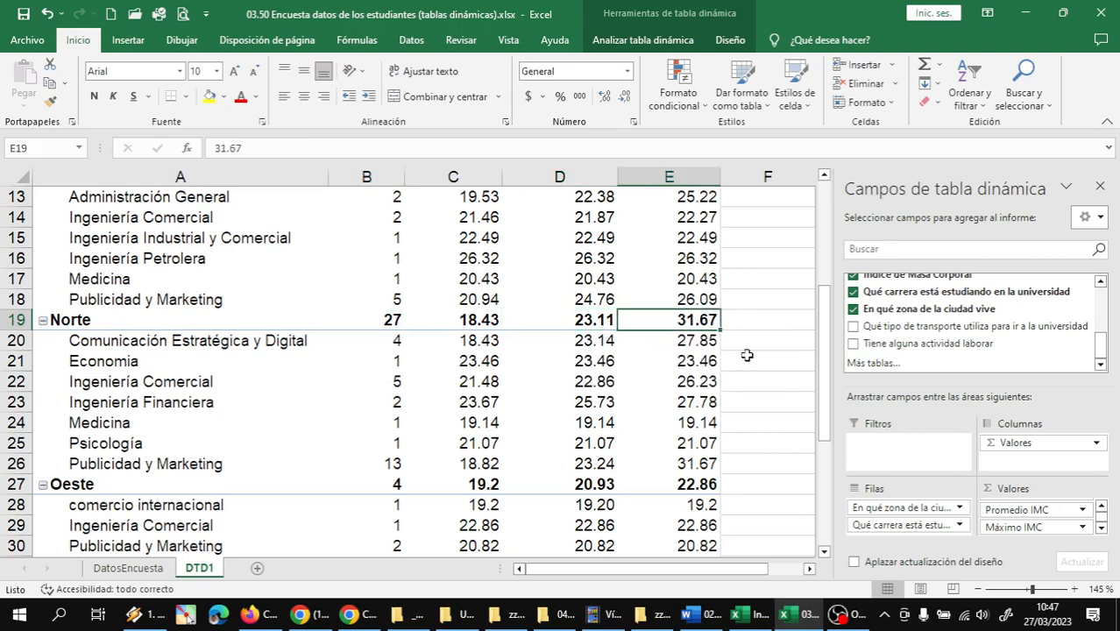
scroll(746, 355, "up", 4)
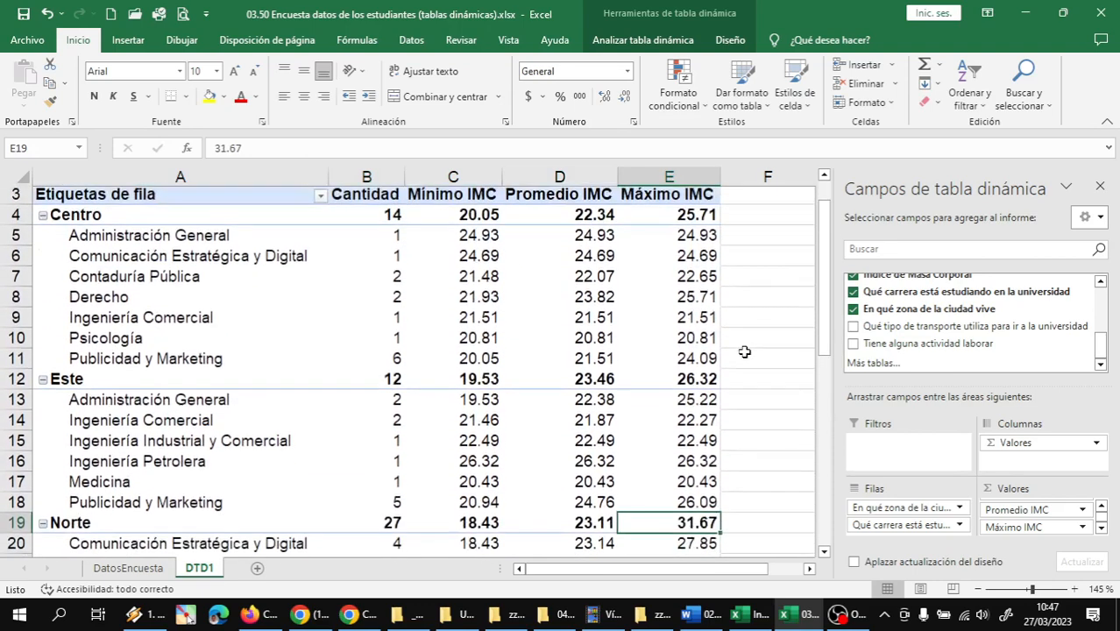
scroll(744, 352, "down", 4)
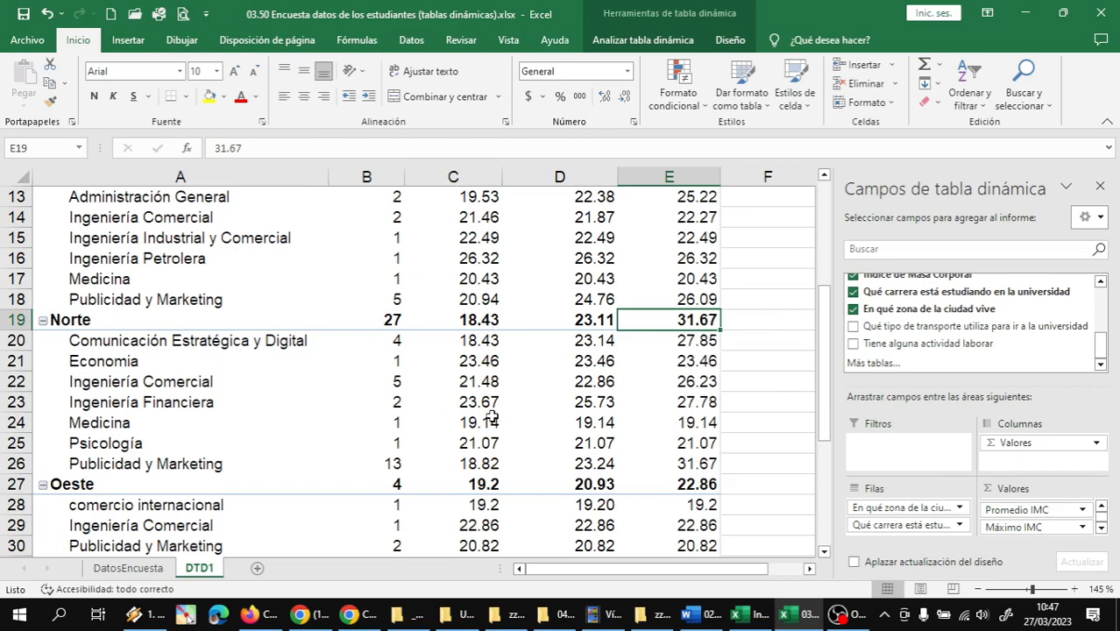
scroll(493, 417, "down", 5)
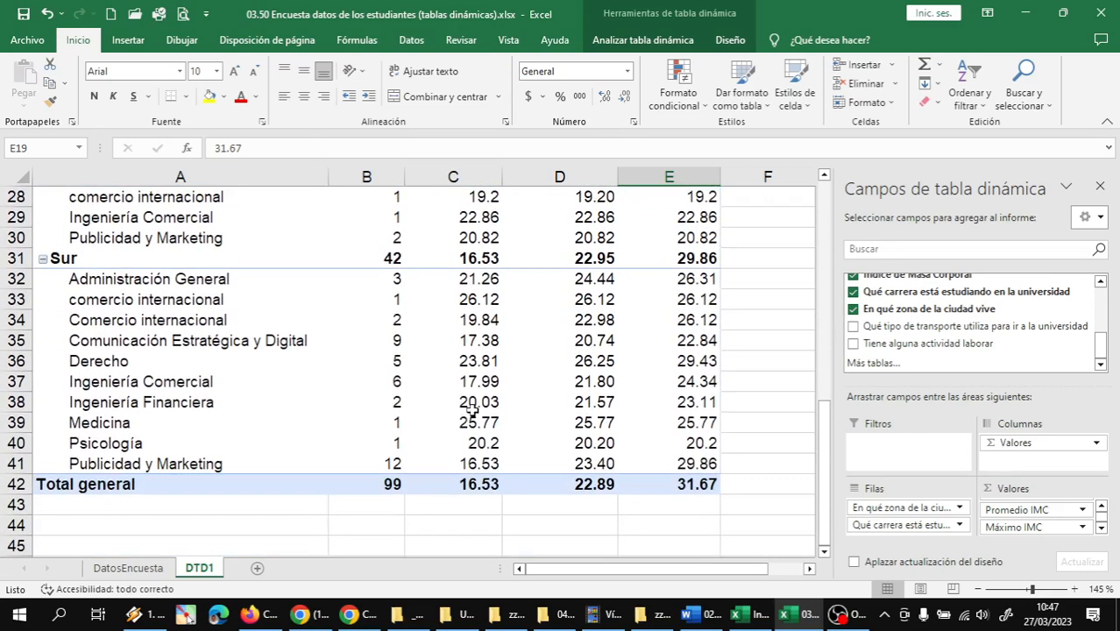
scroll(473, 401, "up", 9)
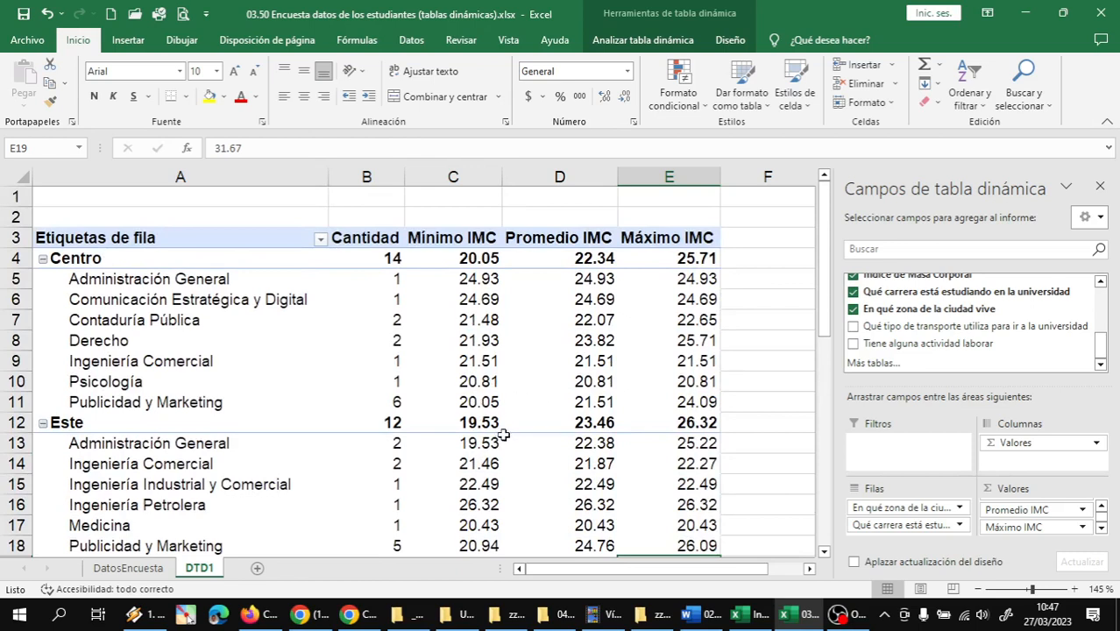
scroll(920, 352, "up", 5)
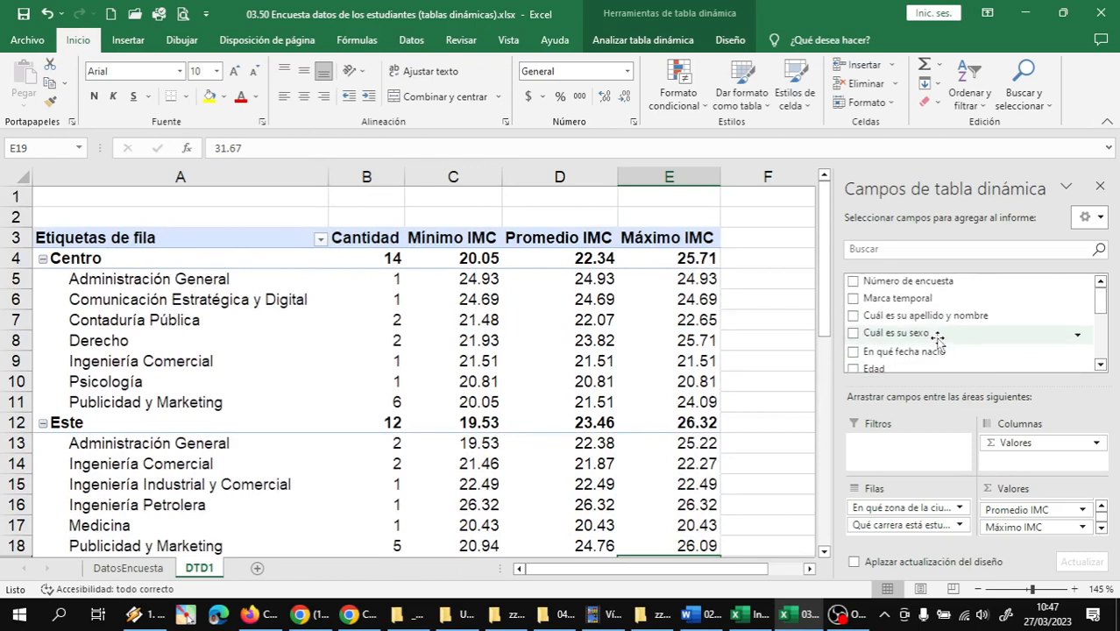
Add the field Cuál es su sexo as a report filter of the pivot table
left_click(1101, 365)
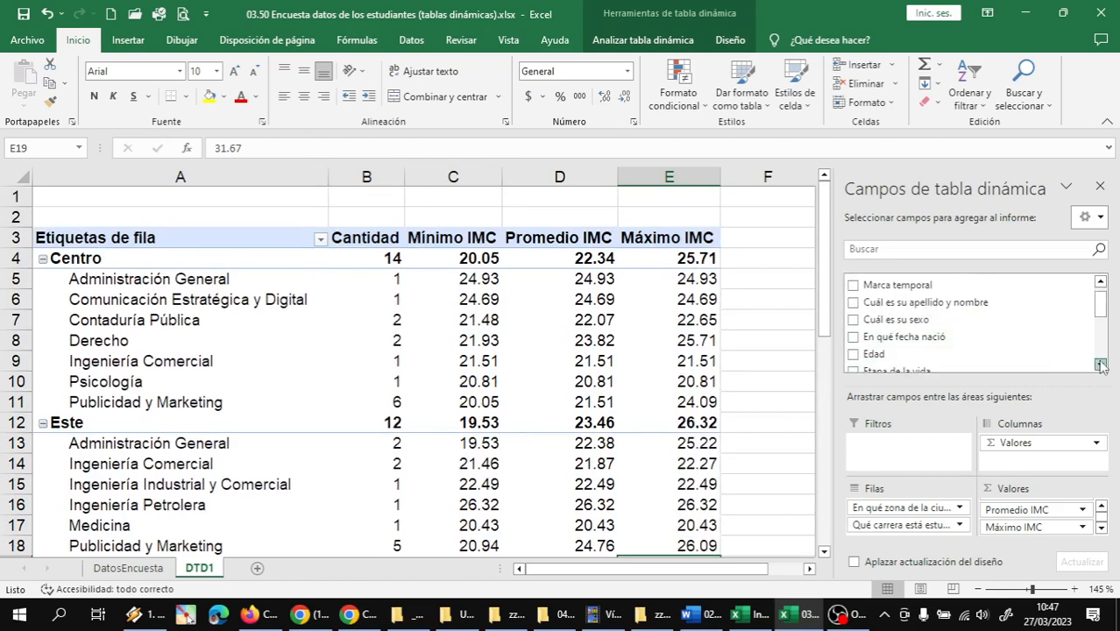
left_click(1100, 364)
left_click(1100, 365)
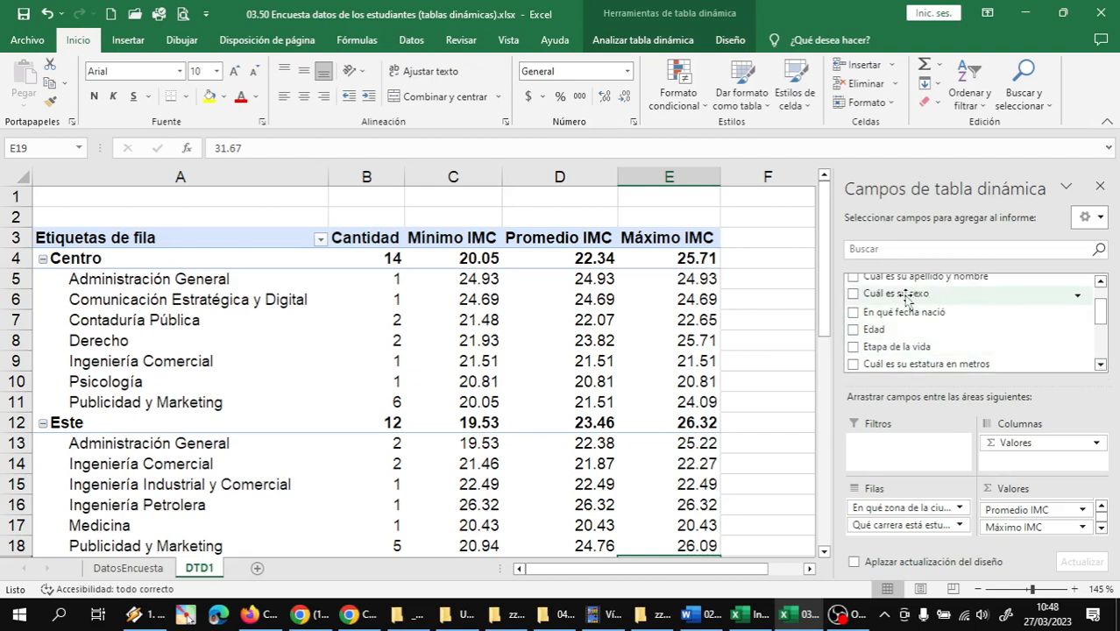
left_click_drag(907, 300, 914, 467)
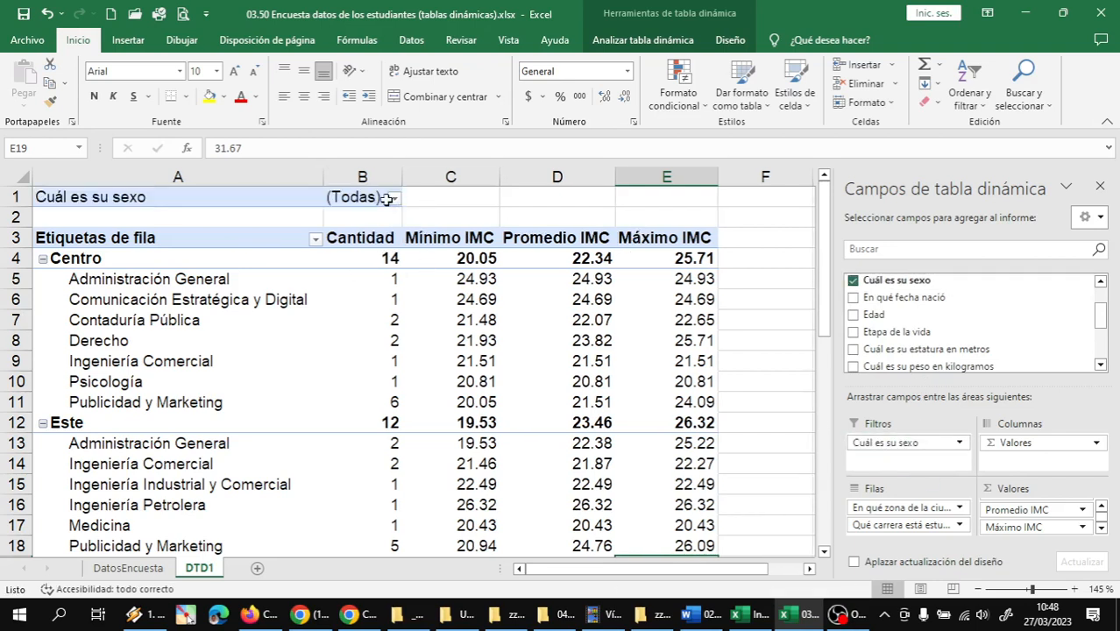
Allow multiple items in the Cuál es su sexo filter and leave only Femenino selected
left_click(394, 199)
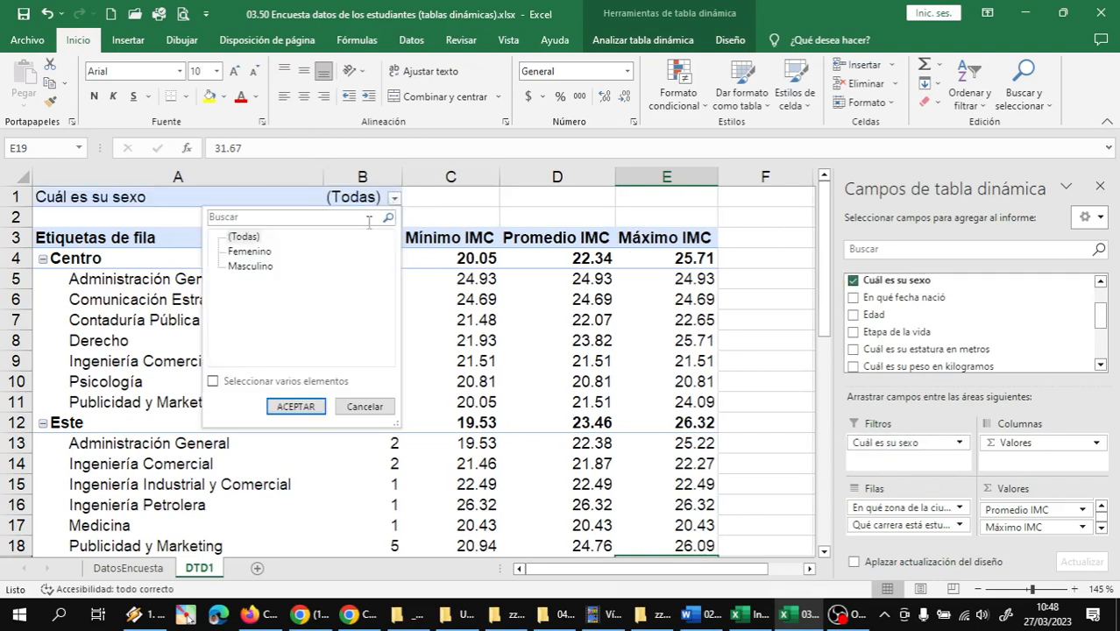
left_click(213, 382)
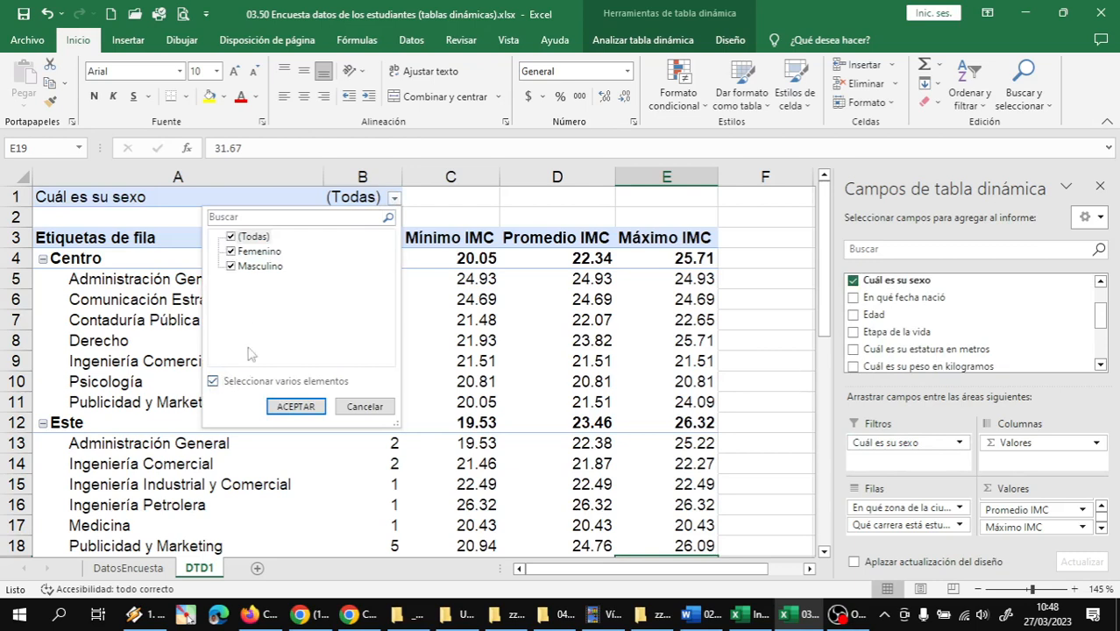
left_click(231, 267)
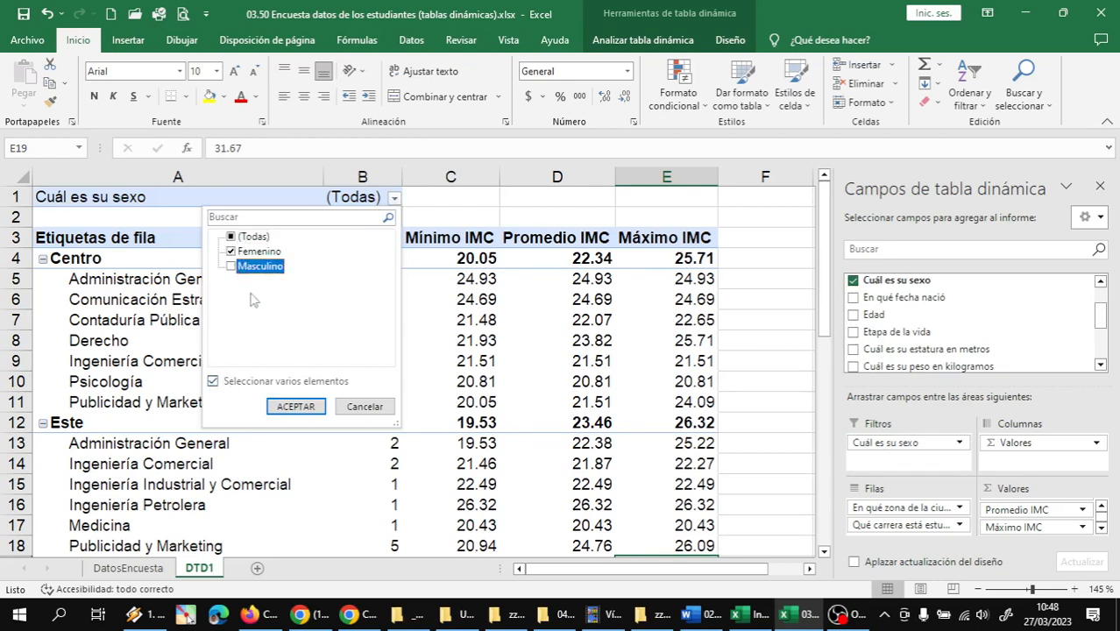
left_click(295, 407)
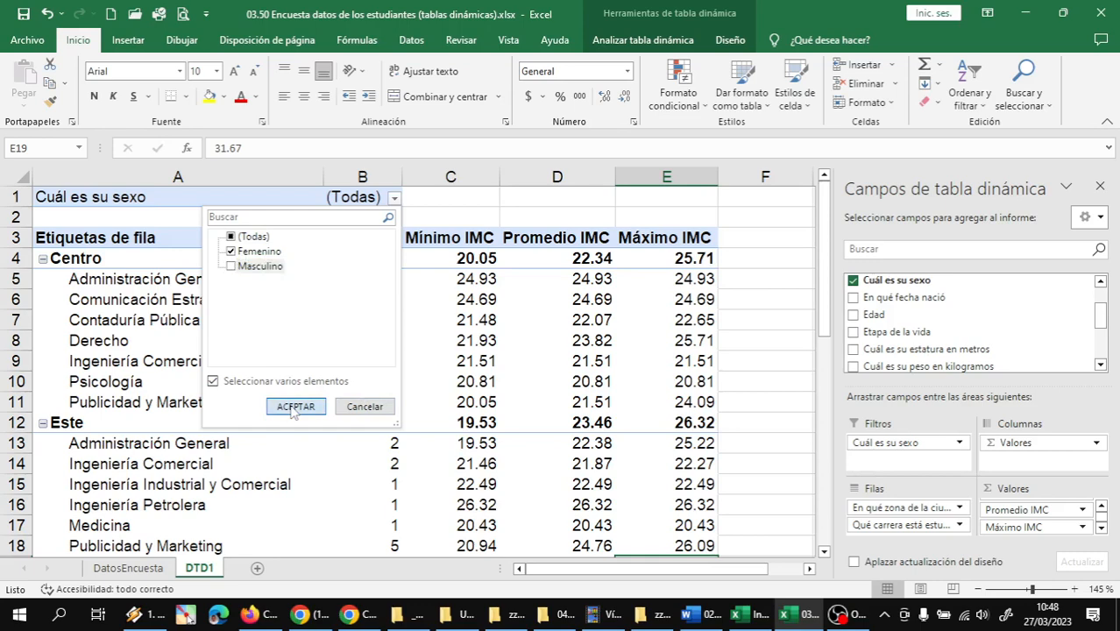
Examine the female students' counts and IMC figures by zone, particularly Norte and Sur, and the grand total
scroll(396, 286, "down", 1)
scroll(397, 285, "down", 2)
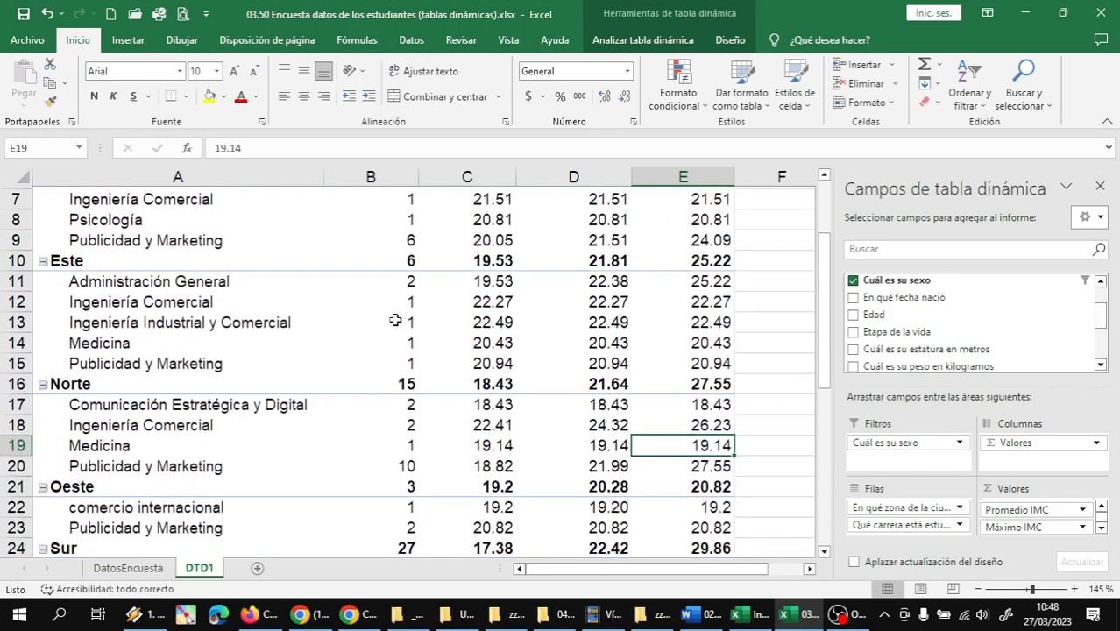
left_click(386, 378)
scroll(424, 379, "down", 2)
scroll(424, 378, "down", 2)
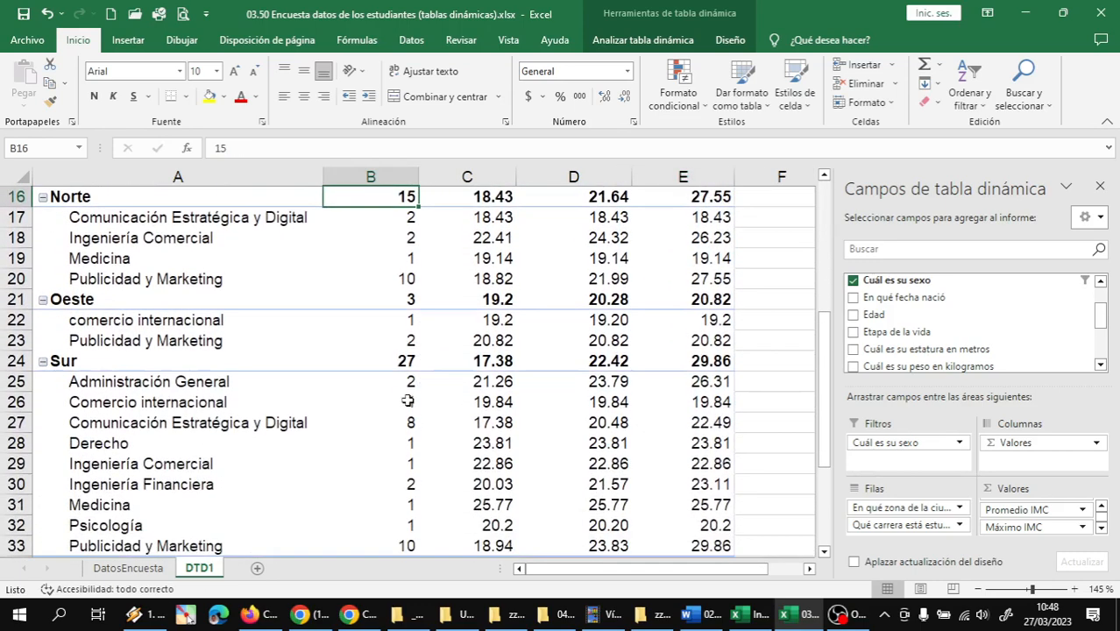
left_click(401, 362)
scroll(459, 386, "down", 4)
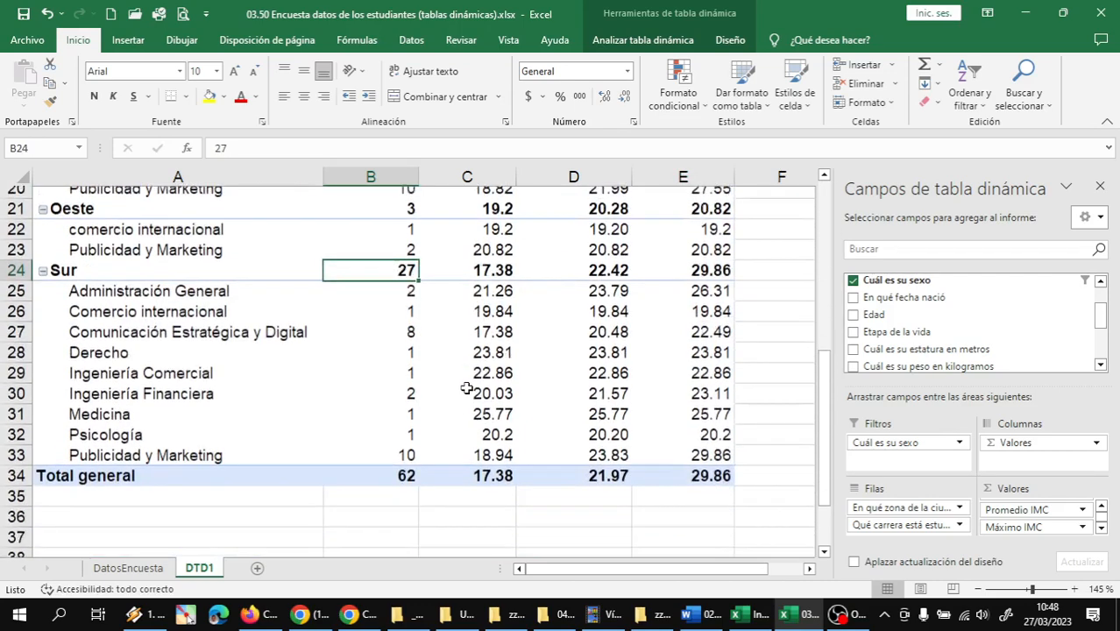
scroll(459, 385, "up", 2)
scroll(459, 386, "up", 2)
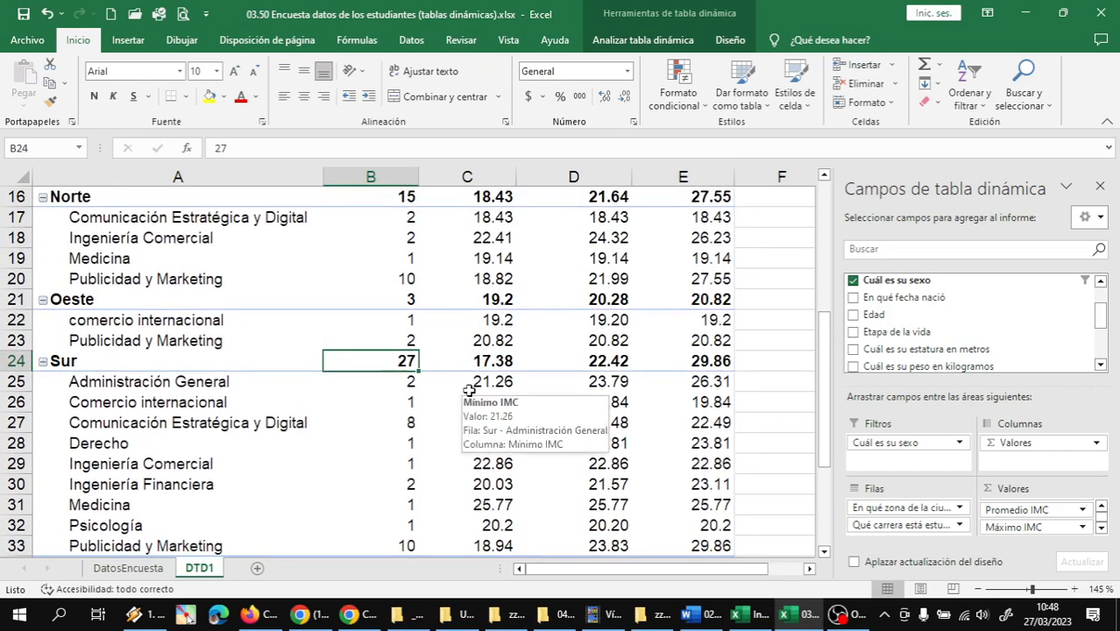
scroll(406, 377, "up", 4)
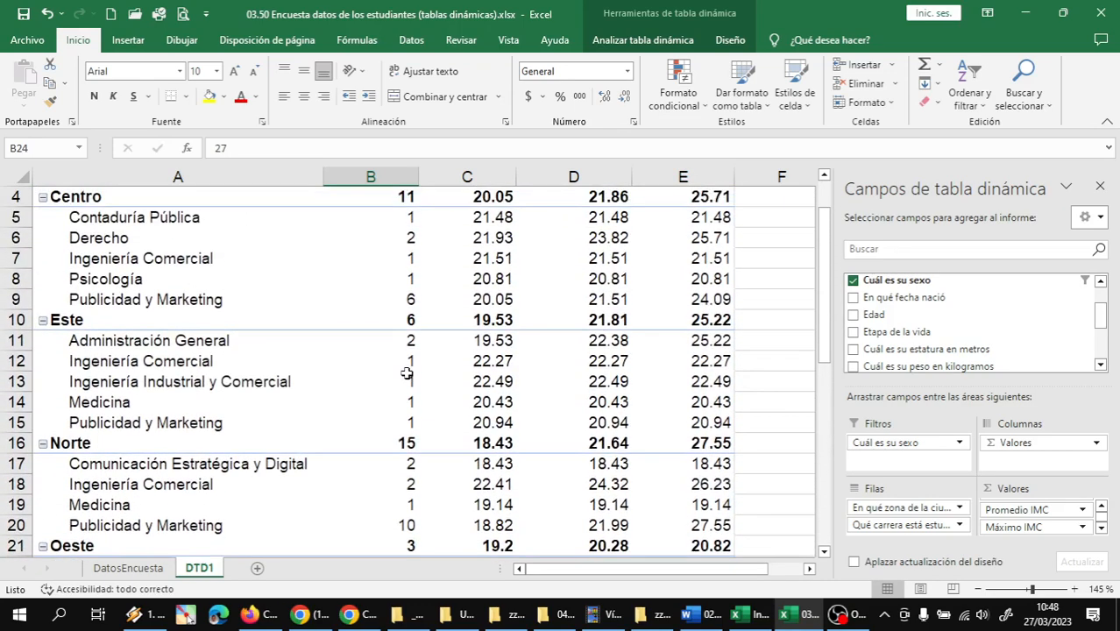
scroll(407, 377, "down", 2)
scroll(406, 377, "down", 2)
scroll(407, 377, "up", 5)
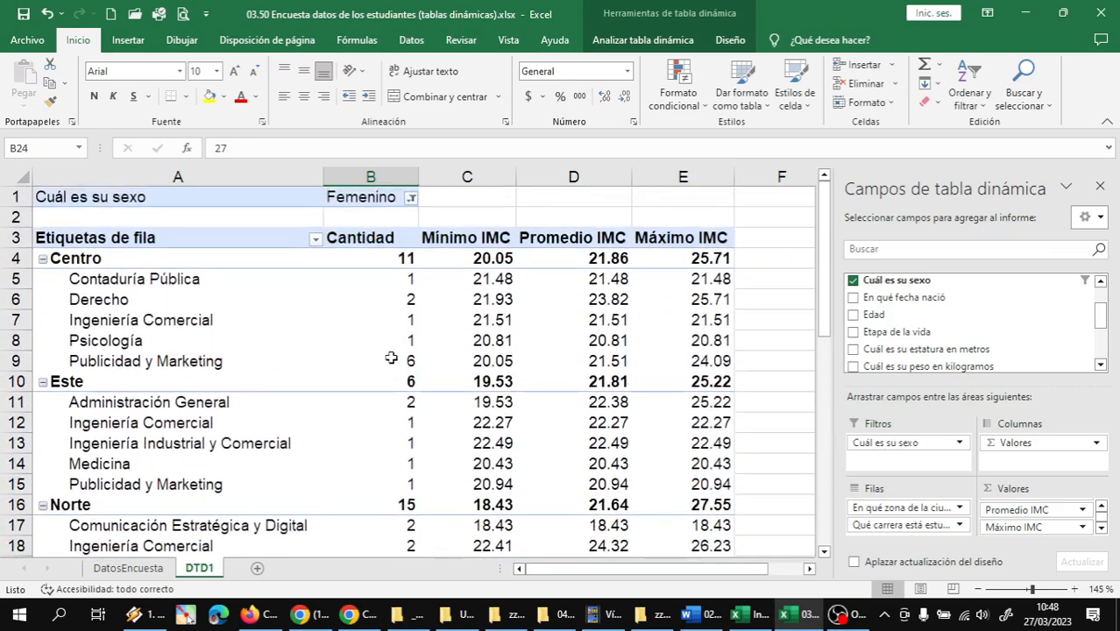
Change the Cuál es su sexo filter so that only Masculino is included
left_click(411, 198)
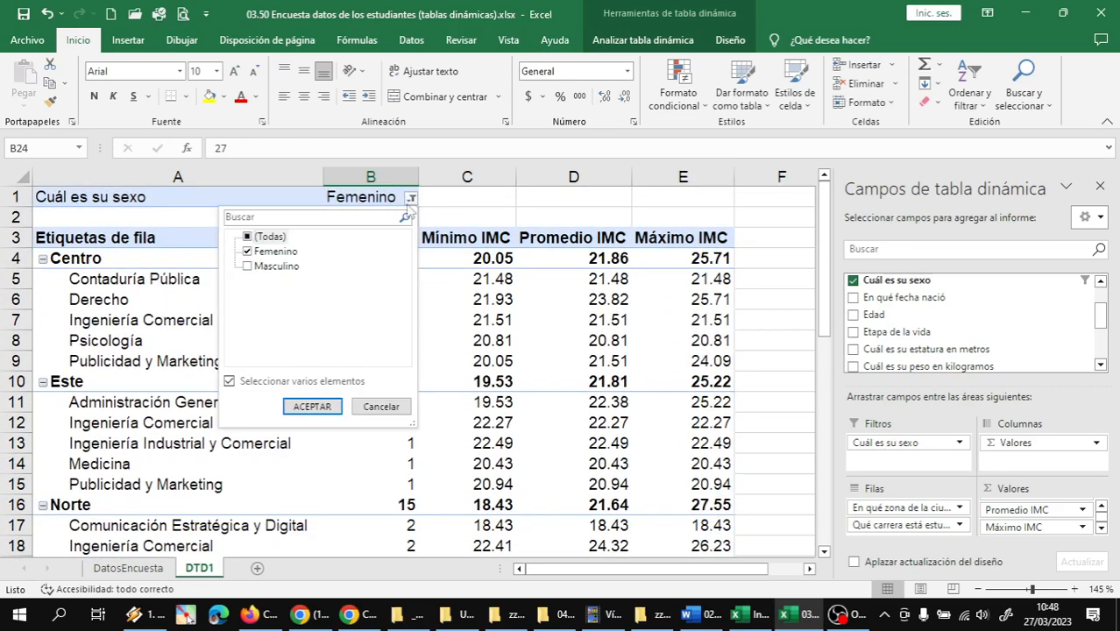
left_click(248, 267)
left_click(247, 252)
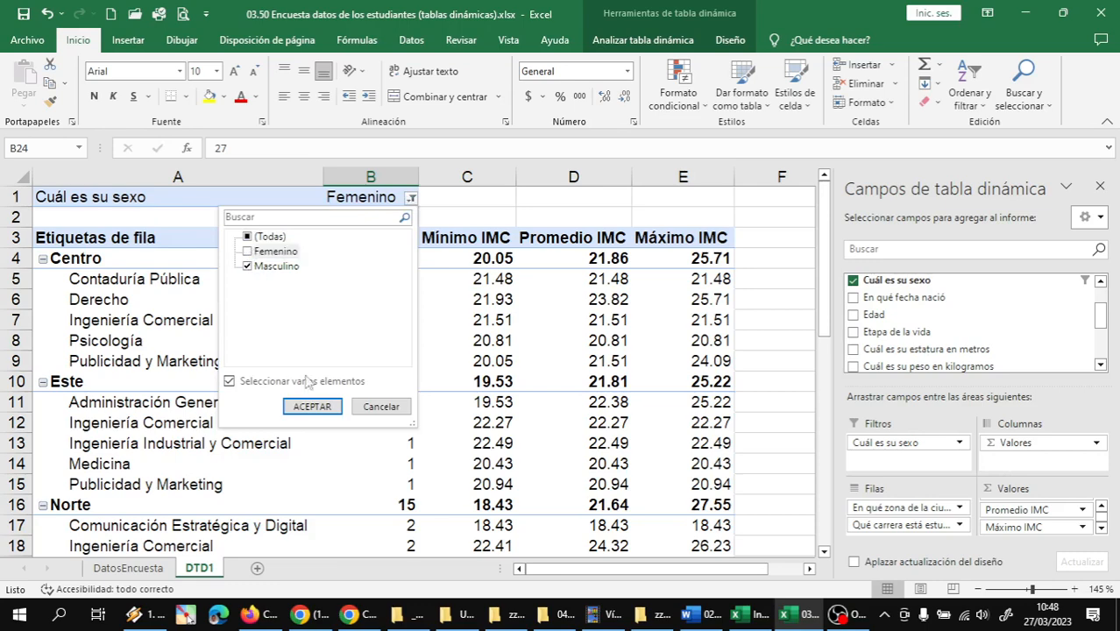
left_click(312, 407)
Examine the male students' counts by zone, particularly Sur, and the degree programmes listed under each zone
scroll(412, 254, "down", 5)
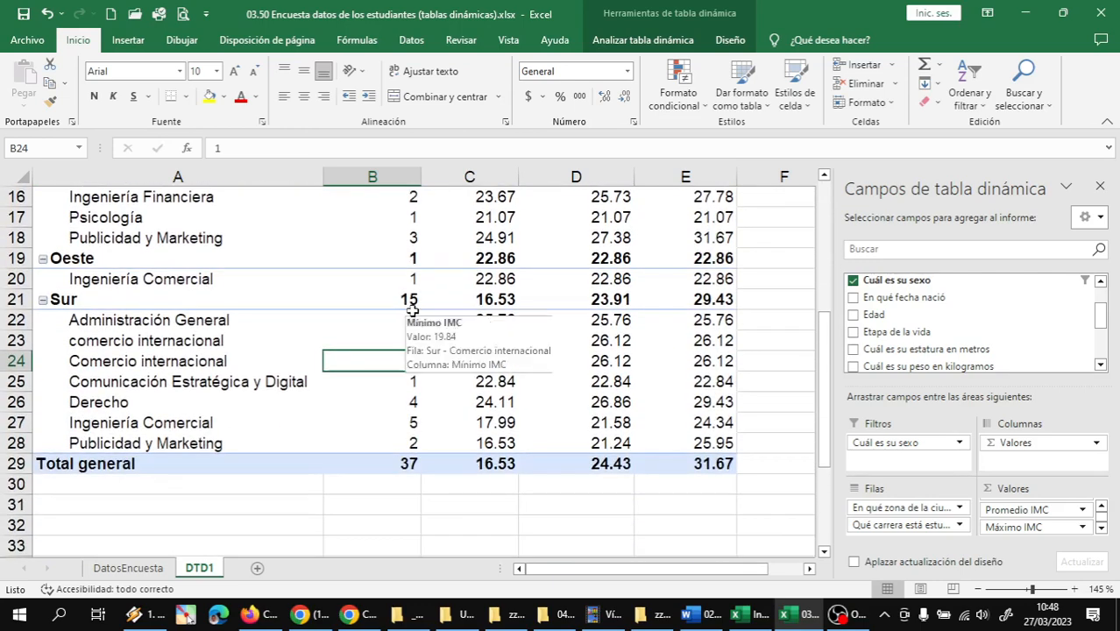
left_click(412, 299)
scroll(417, 366, "up", 5)
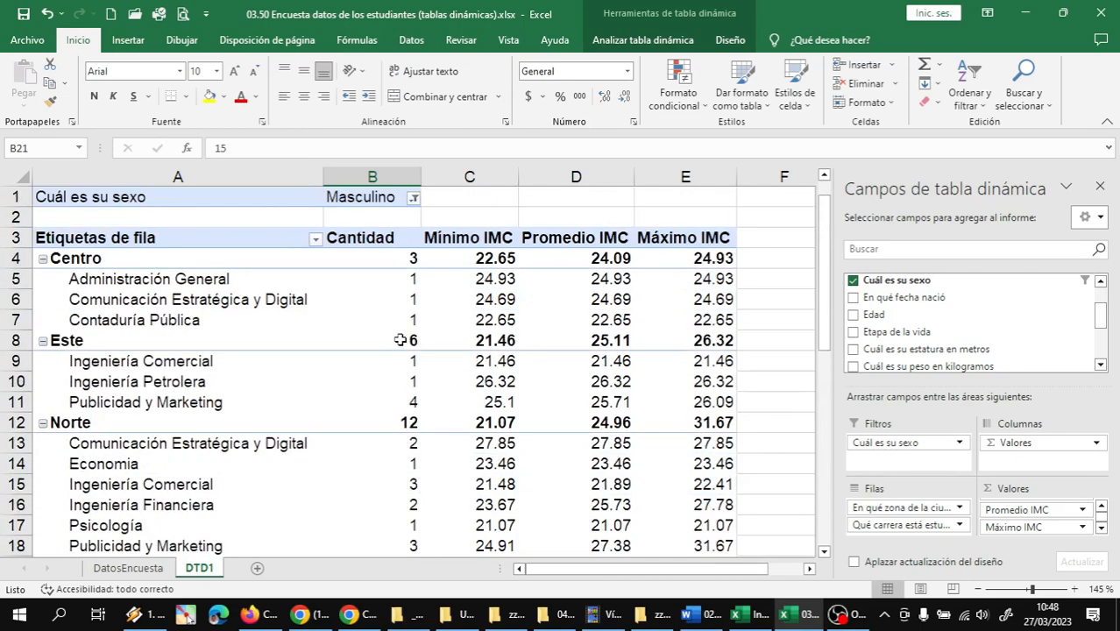
scroll(390, 419, "down", 3)
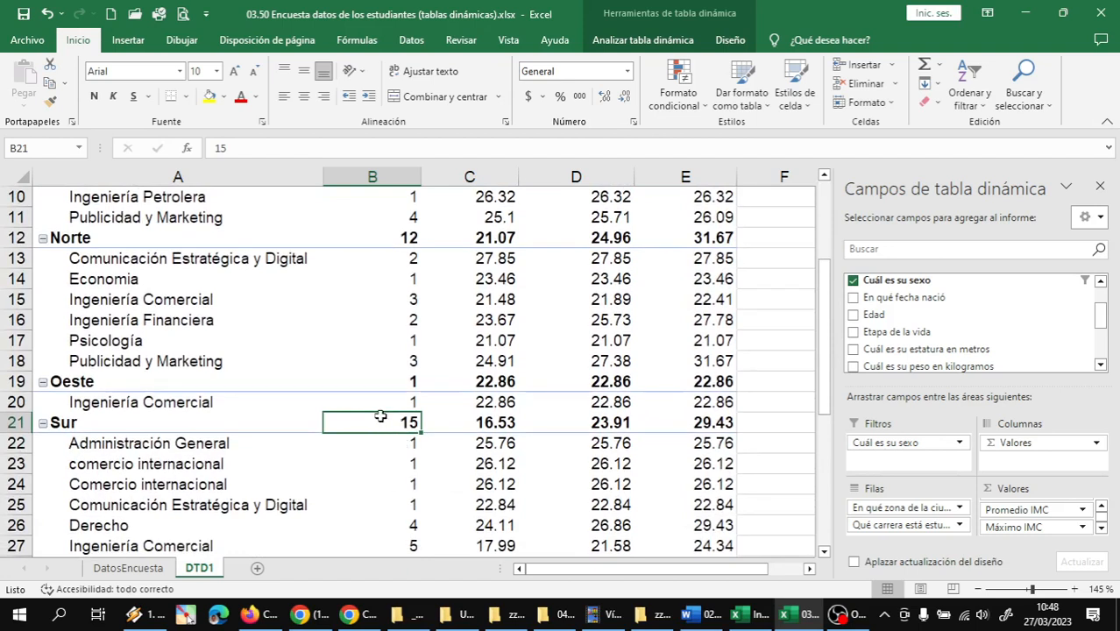
mouse_move(380, 416)
scroll(409, 422, "up", 3)
scroll(407, 418, "down", 4)
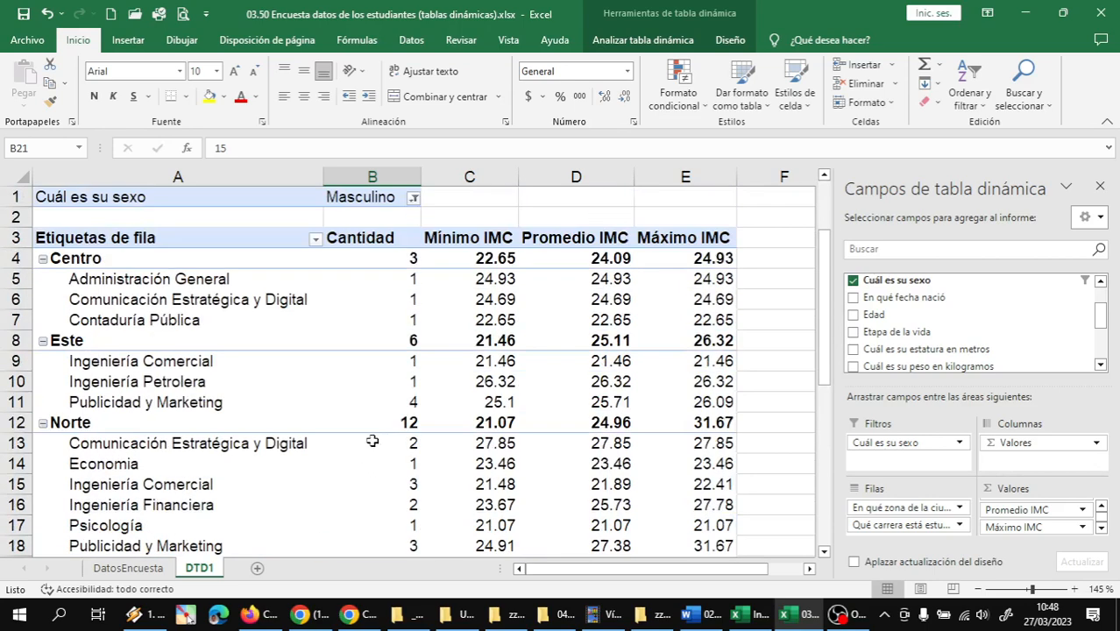
Reset the Cuál es su sexo filter to include both Femenino and Masculino
scroll(373, 461, "up", 4)
left_click(412, 198)
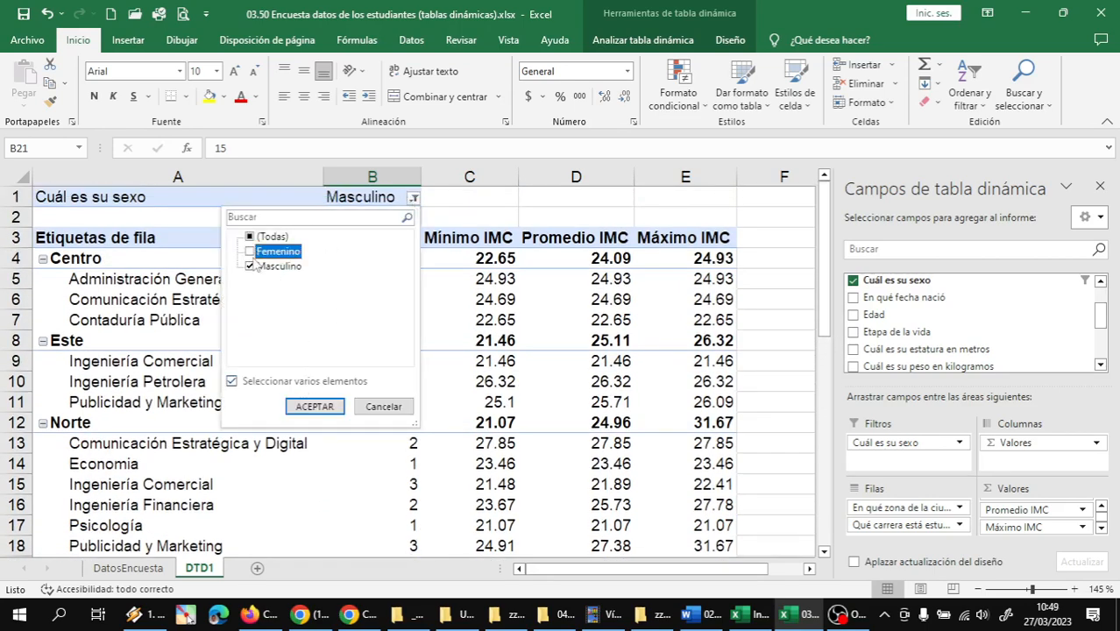
left_click(308, 406)
Check the Sur zone's student count and its breakdown by degree programme with both sexes included
scroll(412, 407, "down", 3)
scroll(409, 408, "down", 5)
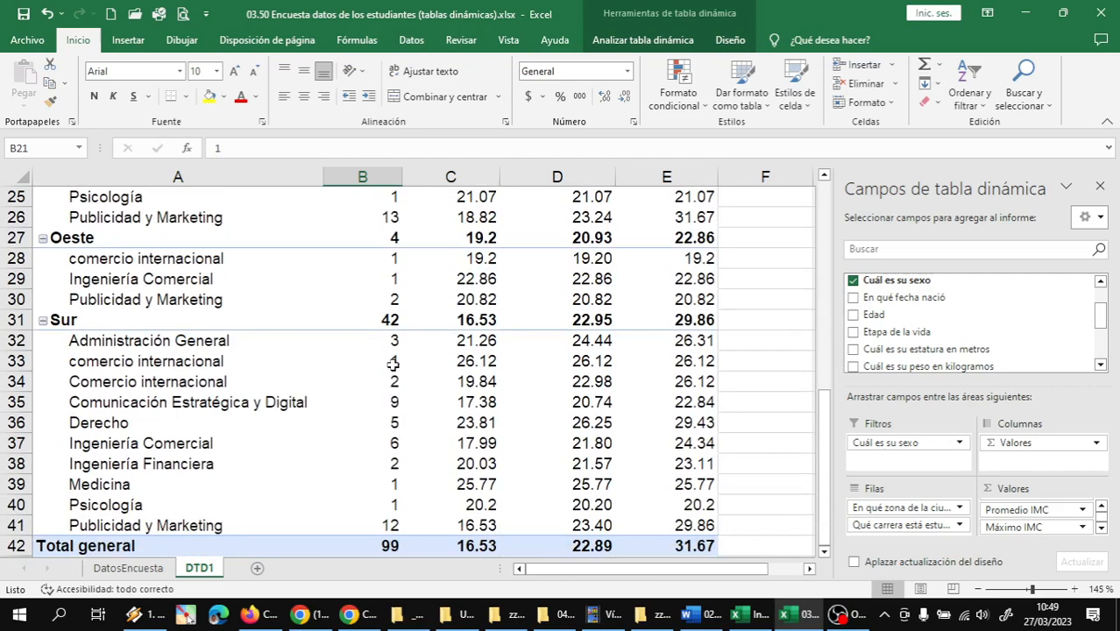
left_click(387, 320)
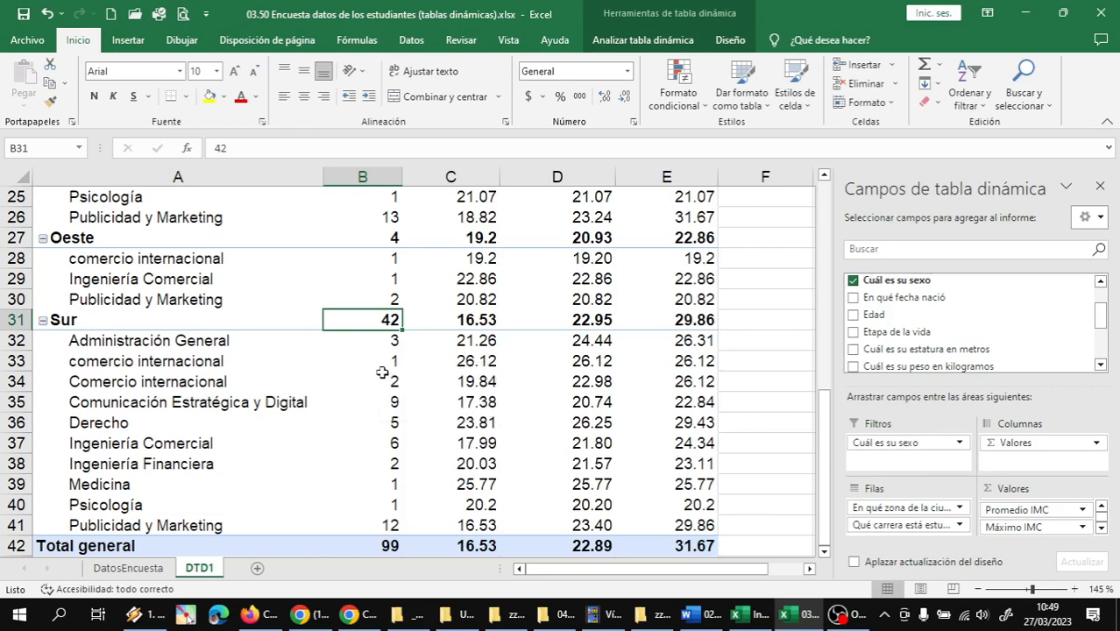
scroll(393, 360, "down", 1)
scroll(396, 359, "up", 4)
scroll(395, 359, "up", 5)
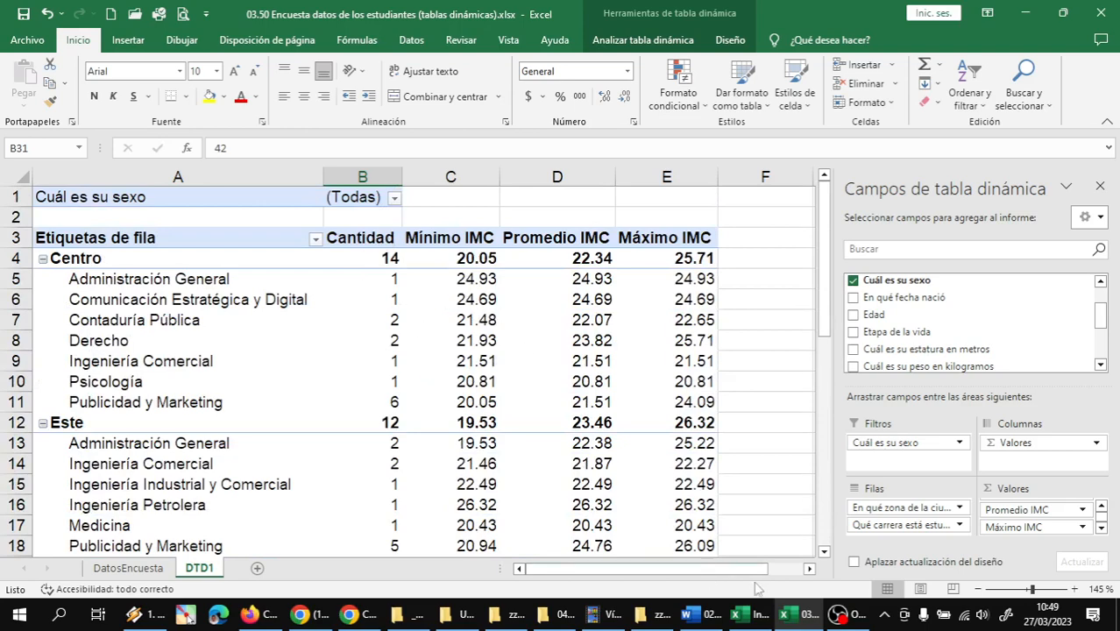
left_click(839, 615)
left_click(1100, 446)
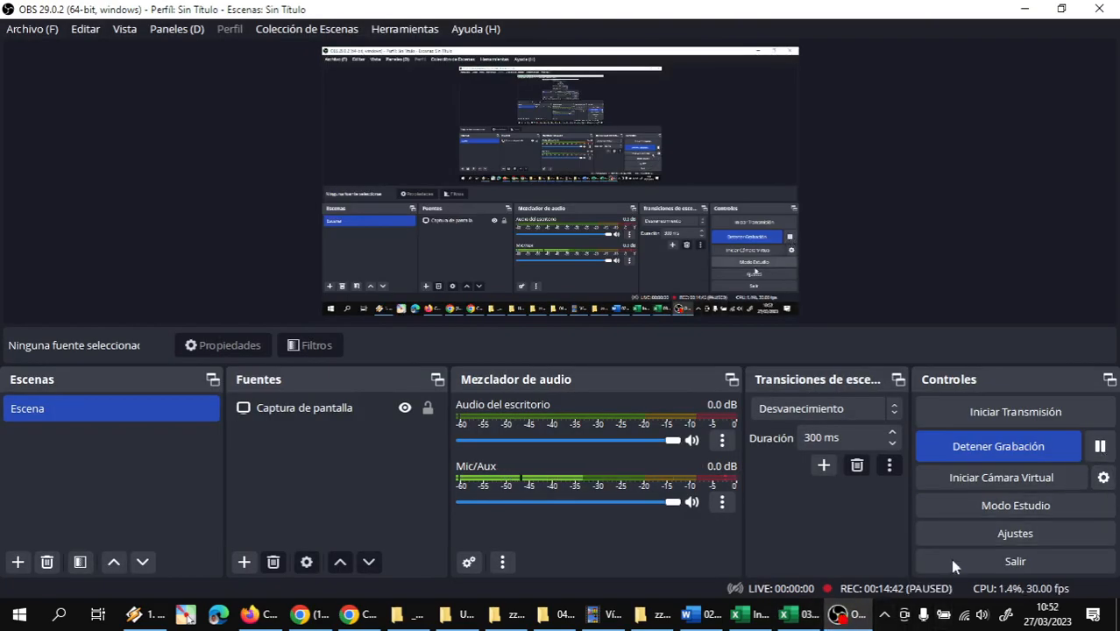
left_click(799, 619)
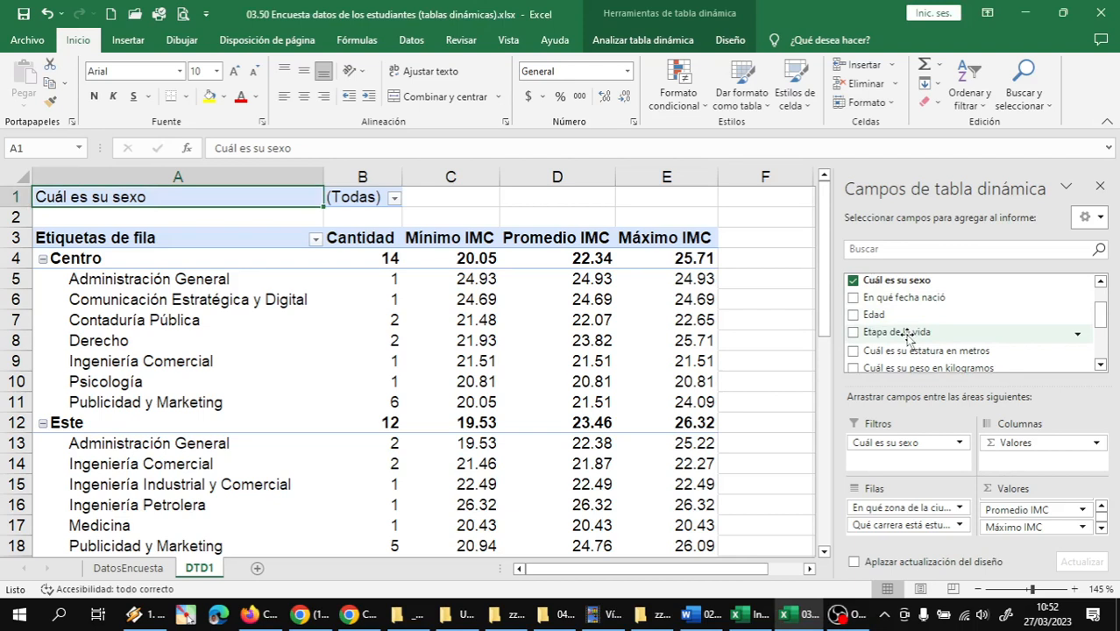
Add Etapa de la vida as a report filter and limit it to Adolescente and Joven
left_click_drag(909, 338, 911, 439)
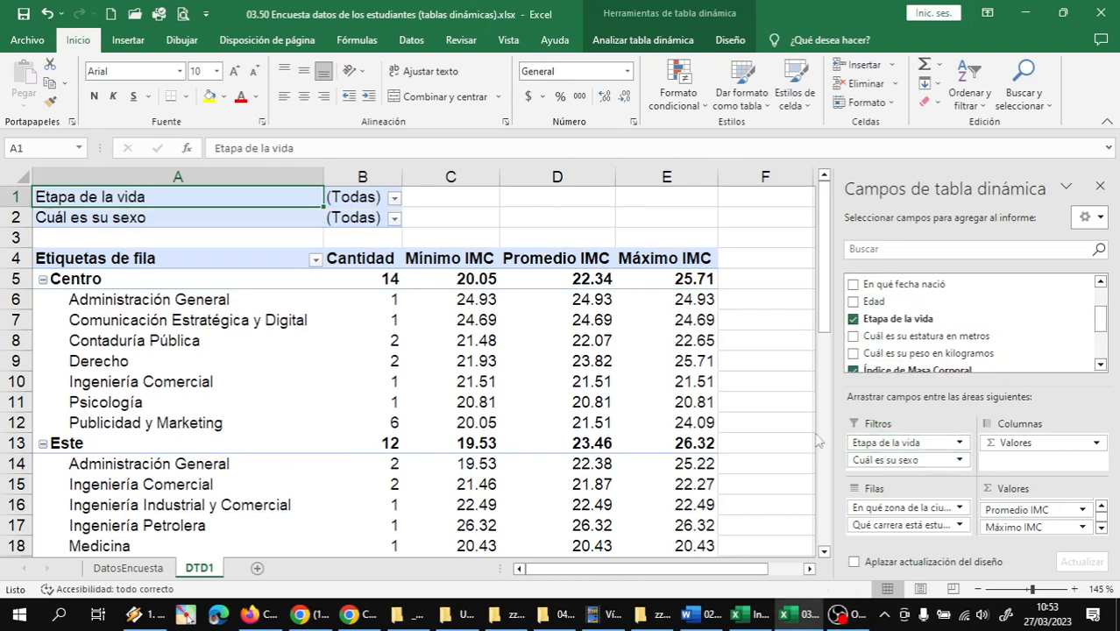
left_click(394, 199)
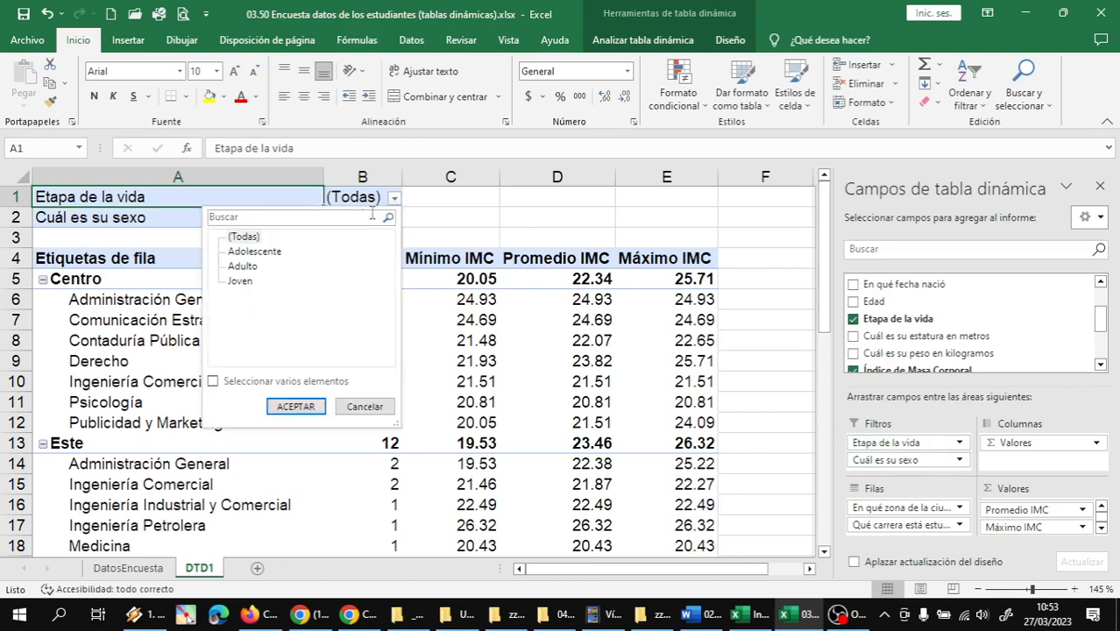
left_click(212, 381)
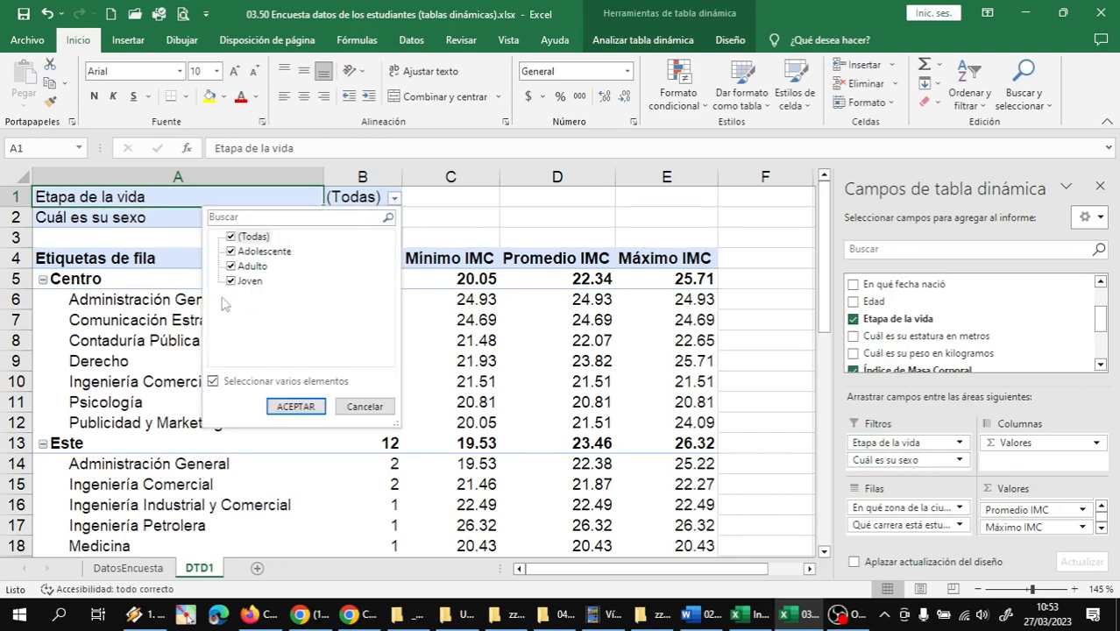
left_click(232, 238)
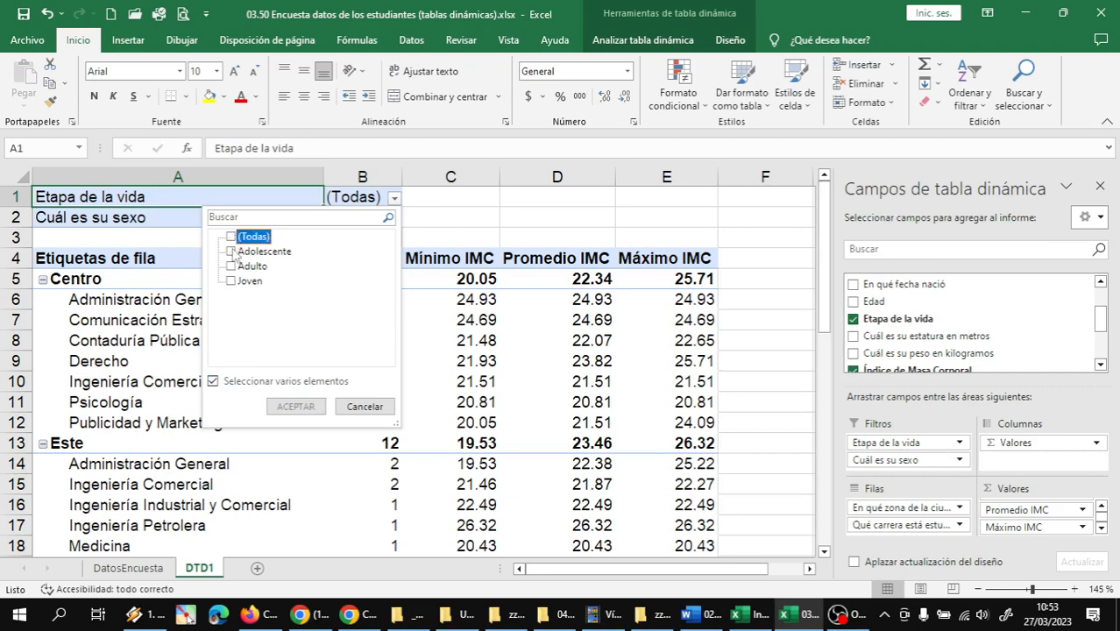
left_click(231, 252)
left_click(230, 281)
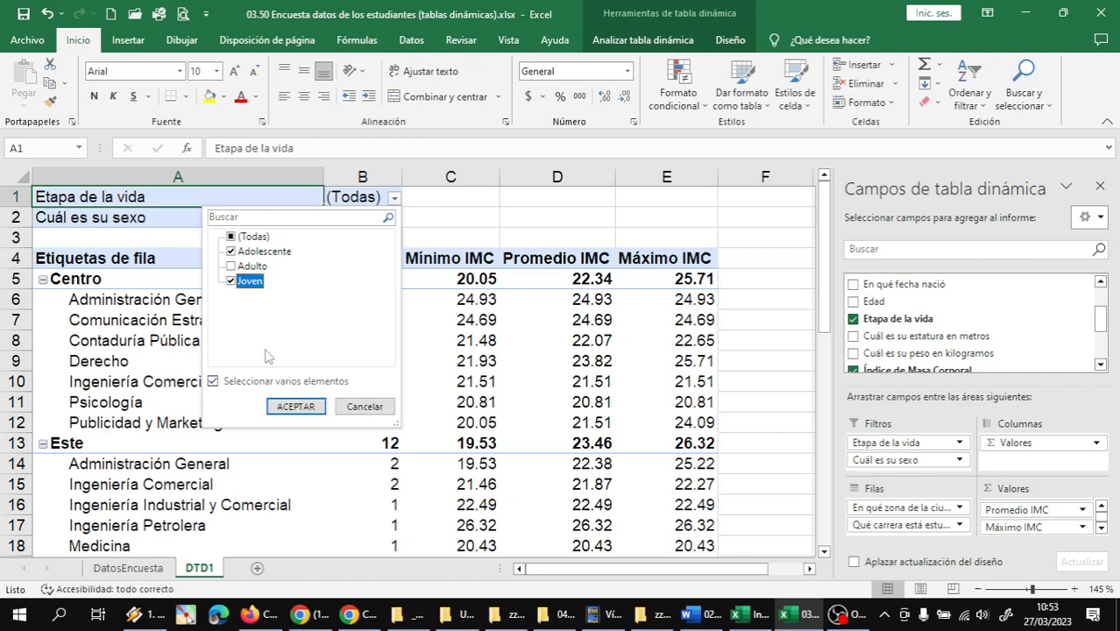
left_click(295, 411)
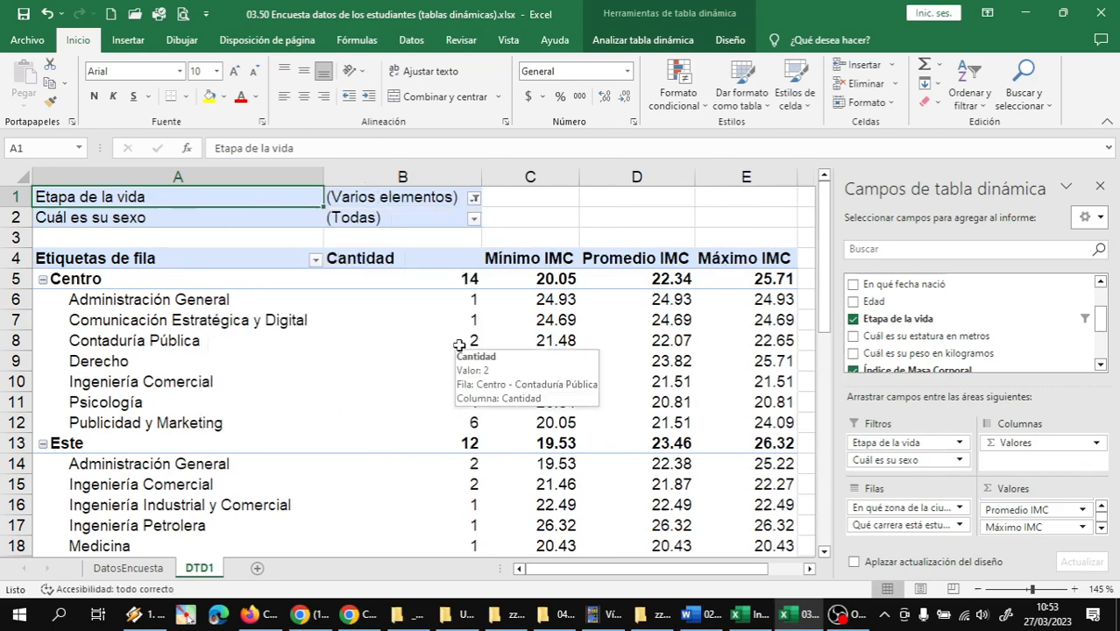
Review the zone counts and the Total general Cantidad for adolescents and young people combined
scroll(450, 344, "down", 1)
scroll(448, 345, "down", 9)
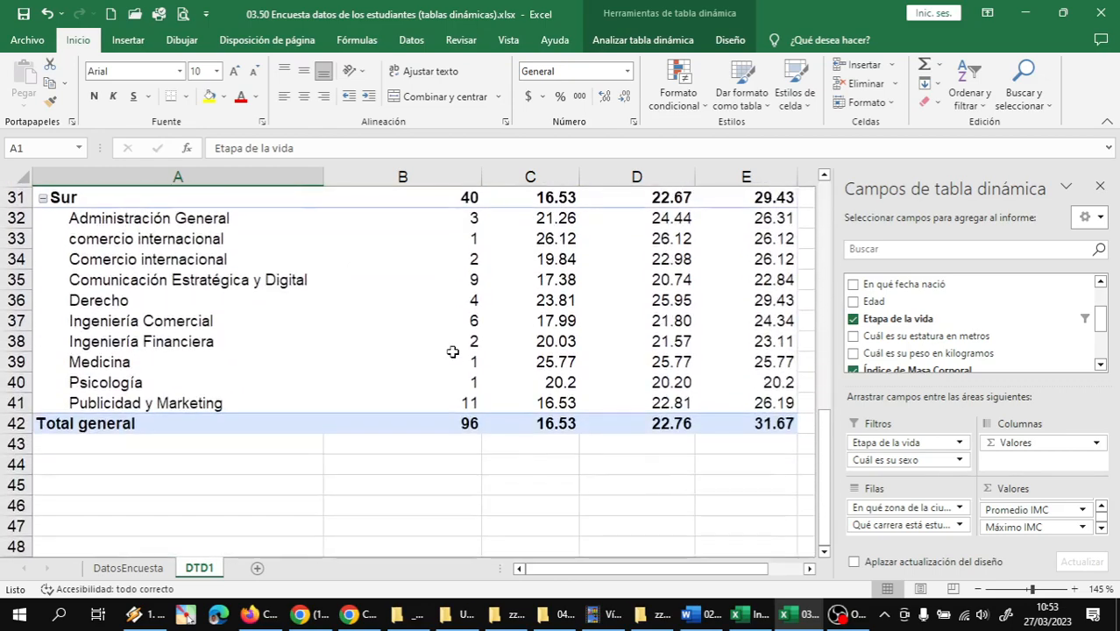
scroll(456, 366, "up", 7)
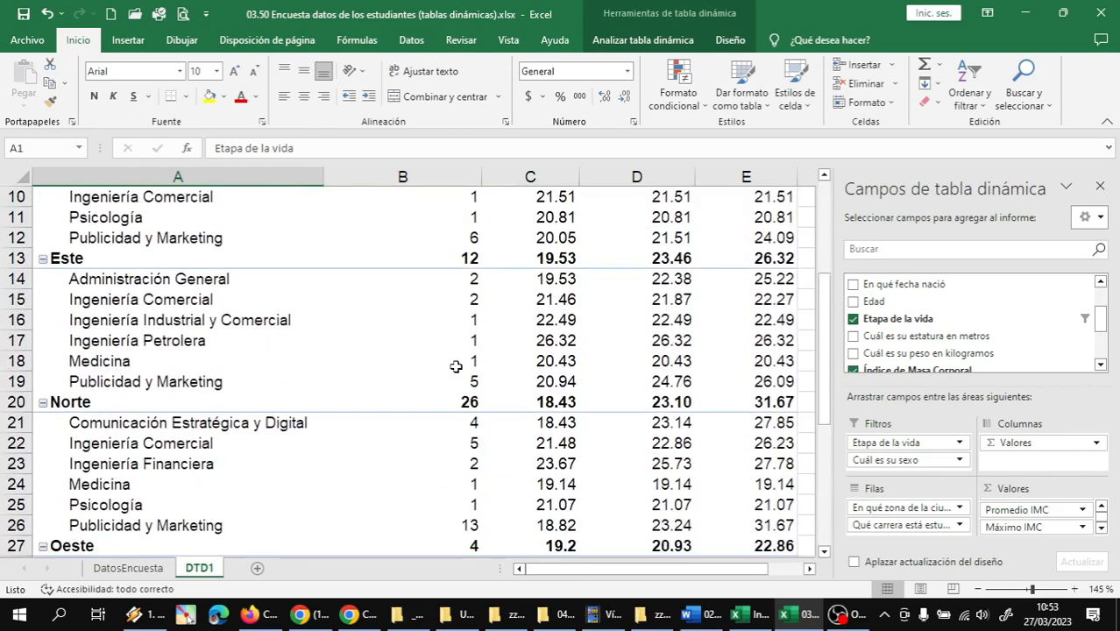
scroll(462, 367, "down", 4)
scroll(462, 366, "down", 3)
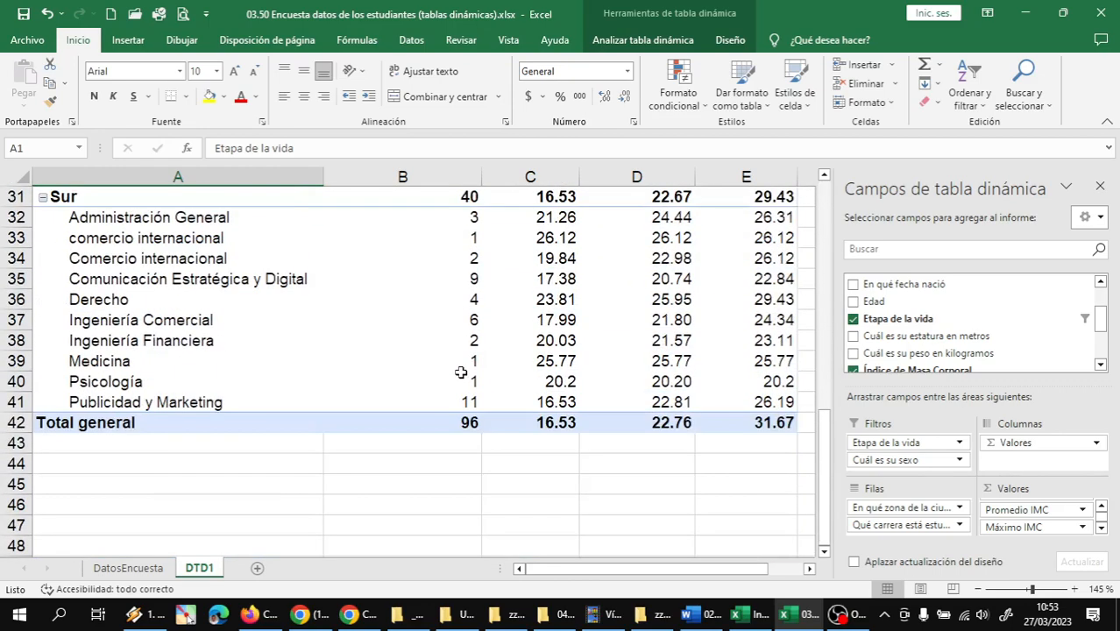
left_click(470, 422)
scroll(473, 412, "up", 10)
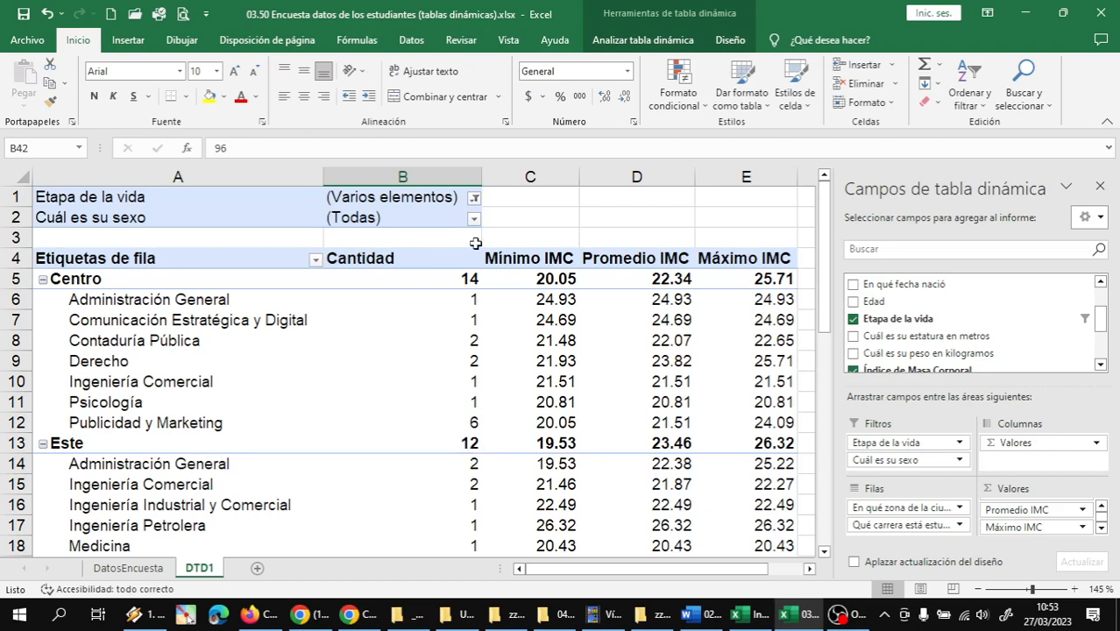
Restrict the Etapa de la vida filter to Joven and check its Total general Cantidad
left_click(474, 199)
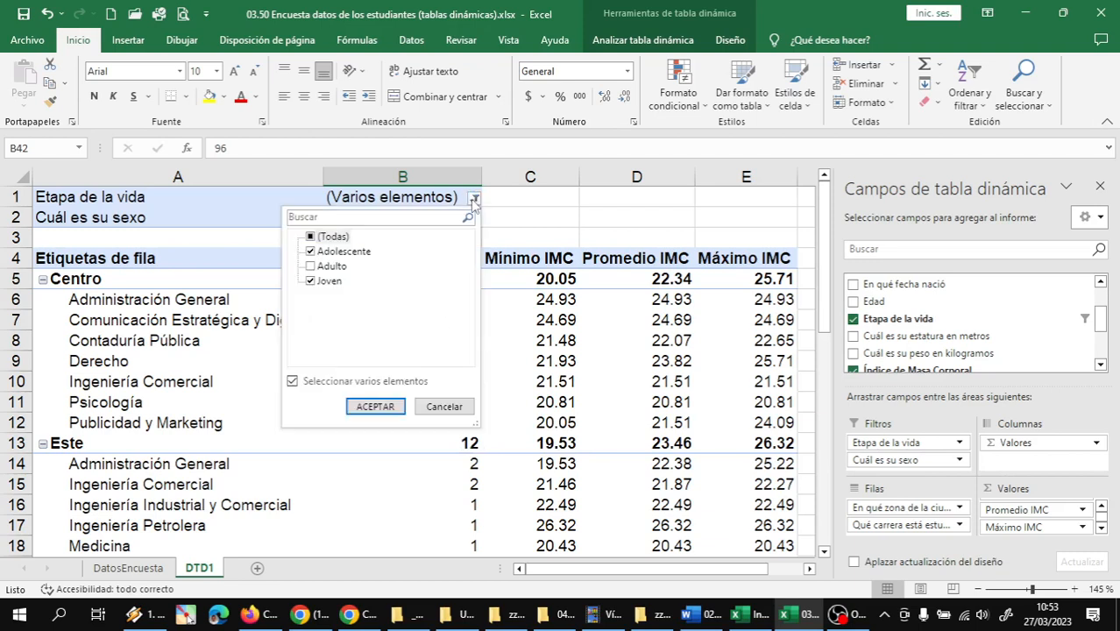
left_click(315, 252)
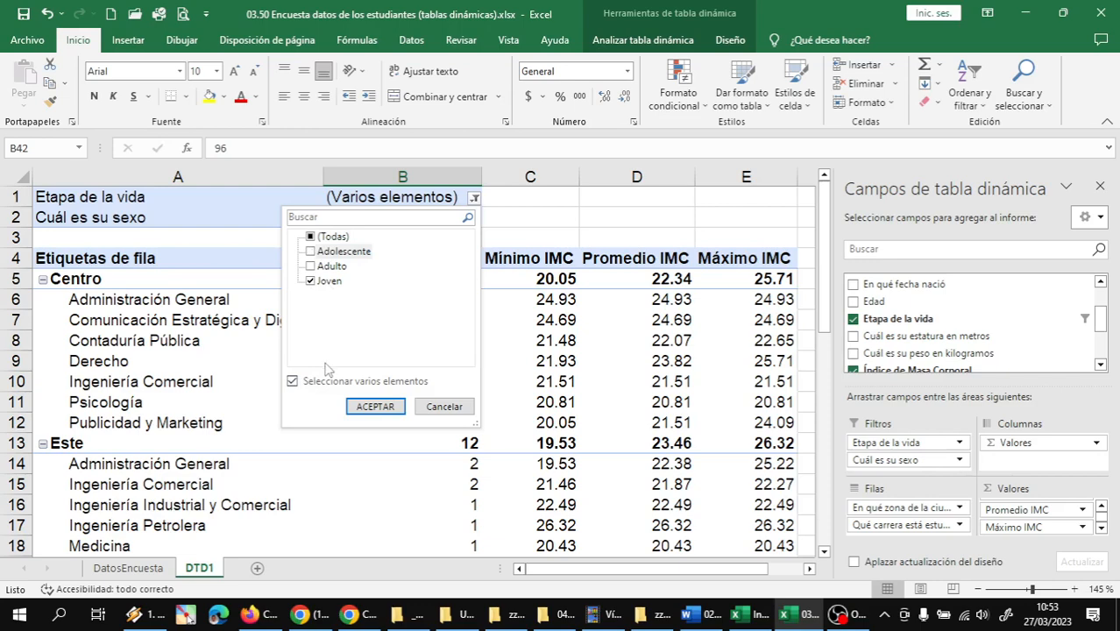
left_click(372, 409)
scroll(412, 359, "down", 10)
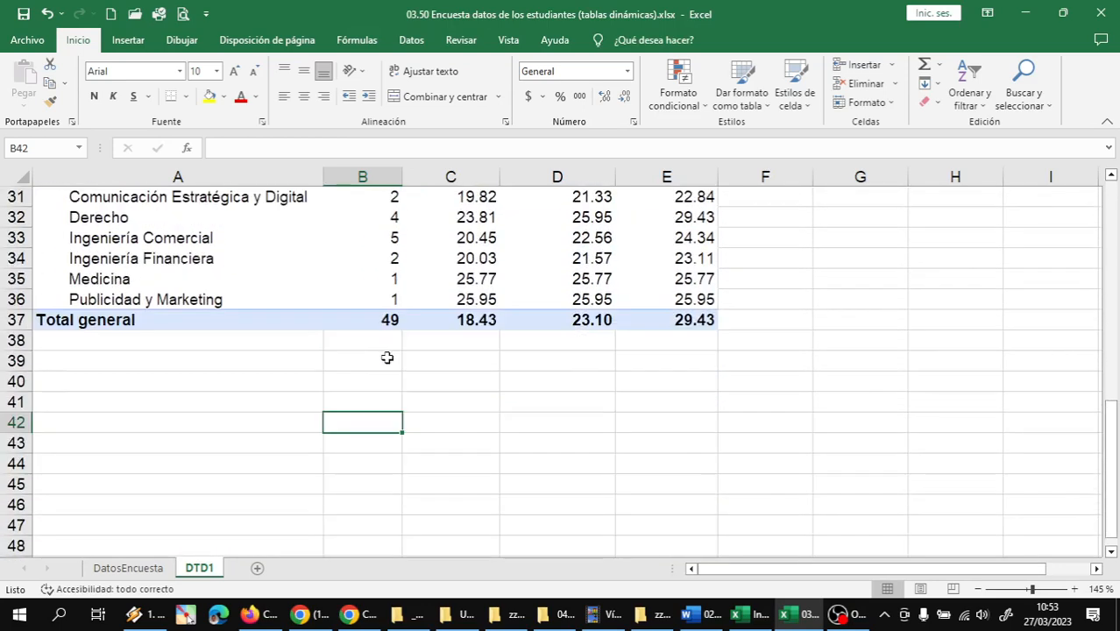
left_click(375, 320)
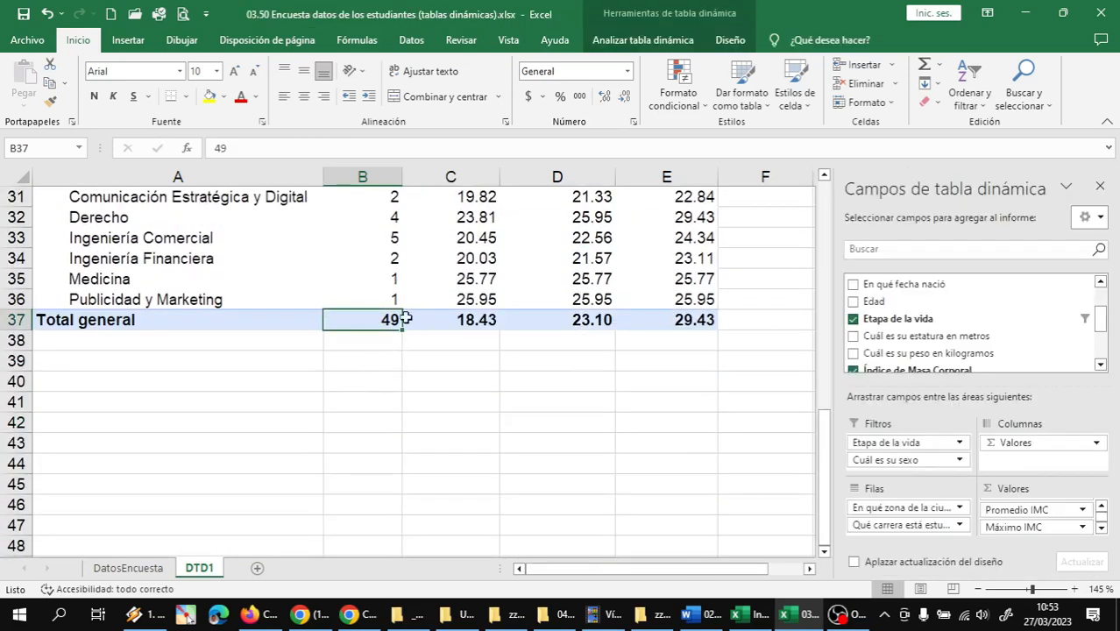
scroll(404, 318, "up", 9)
scroll(306, 288, "up", 1)
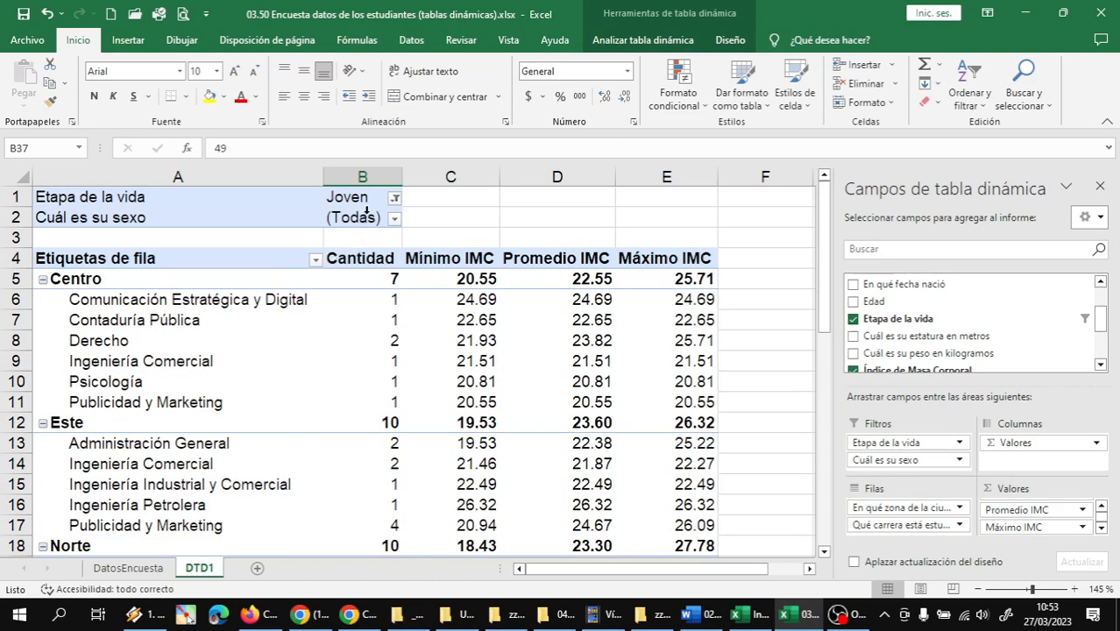
Switch the Etapa de la vida filter to Adolescente only and check the Total general Cantidad
left_click(394, 199)
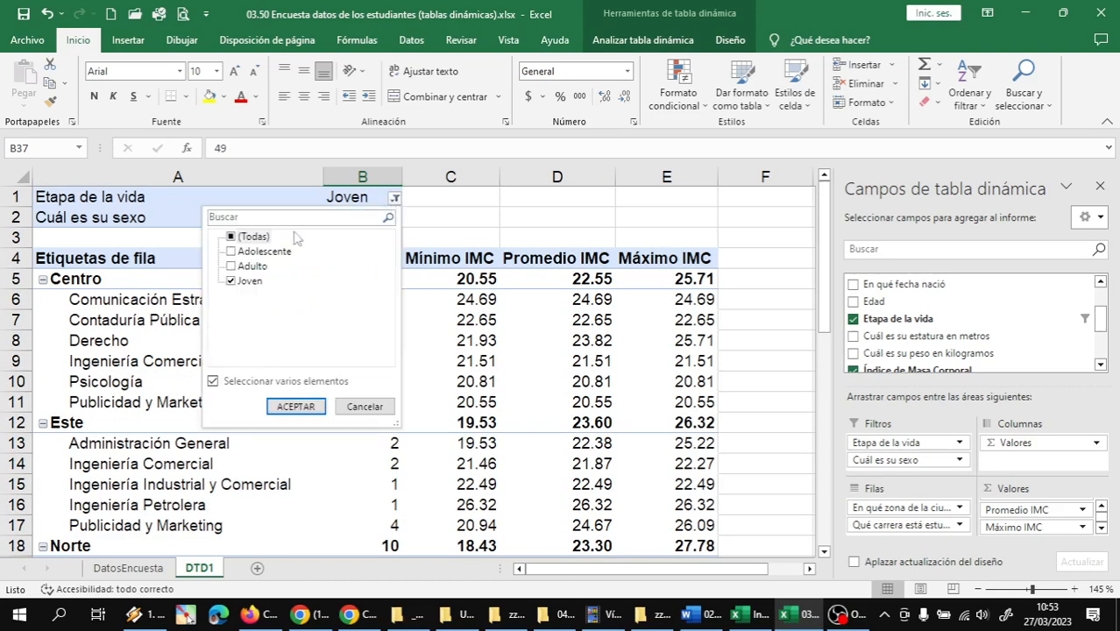
left_click(231, 280)
left_click(230, 252)
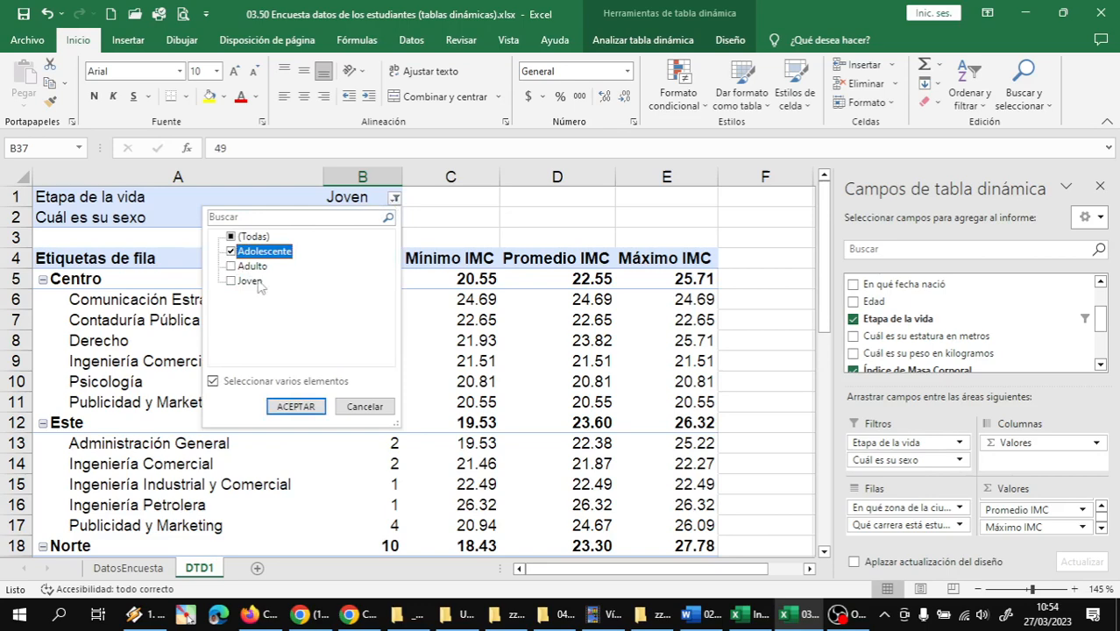
left_click(292, 407)
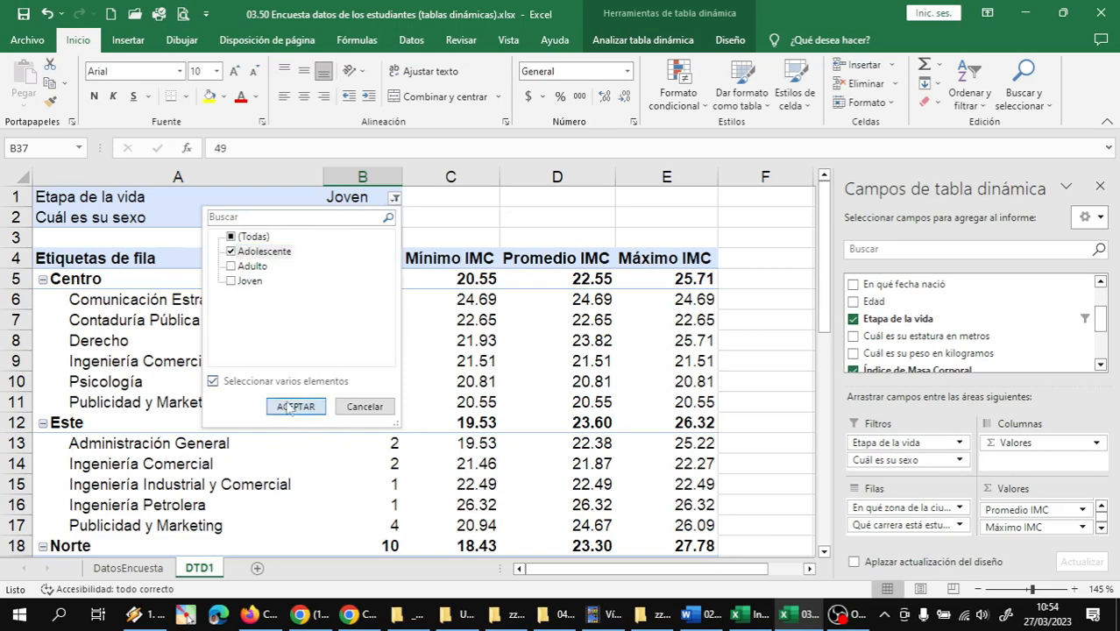
scroll(392, 370, "down", 8)
scroll(397, 351, "up", 3)
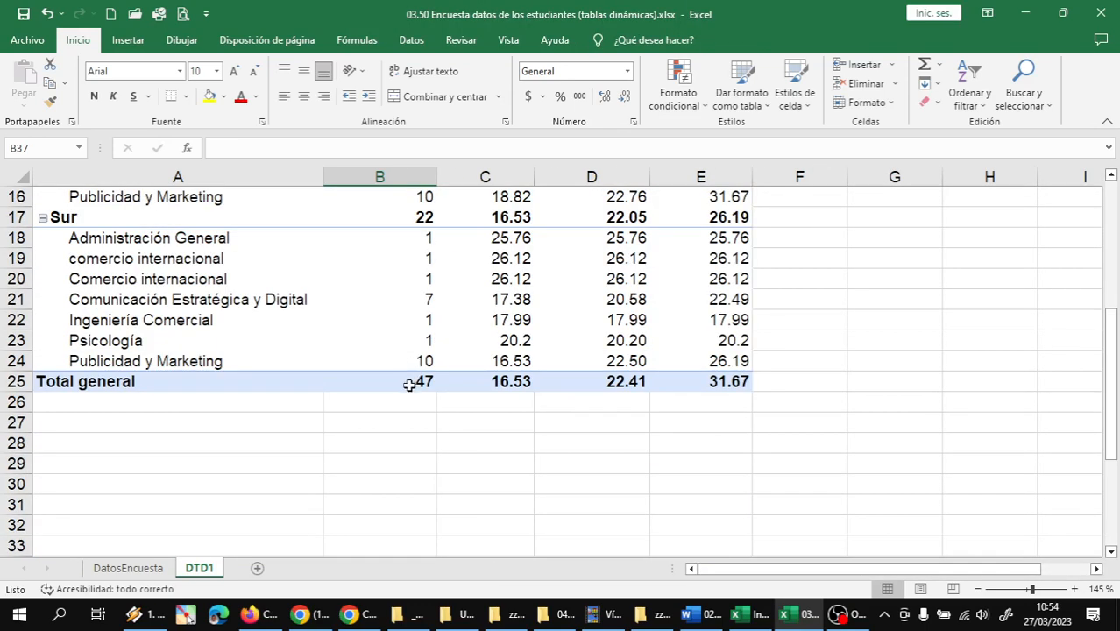
left_click(410, 383)
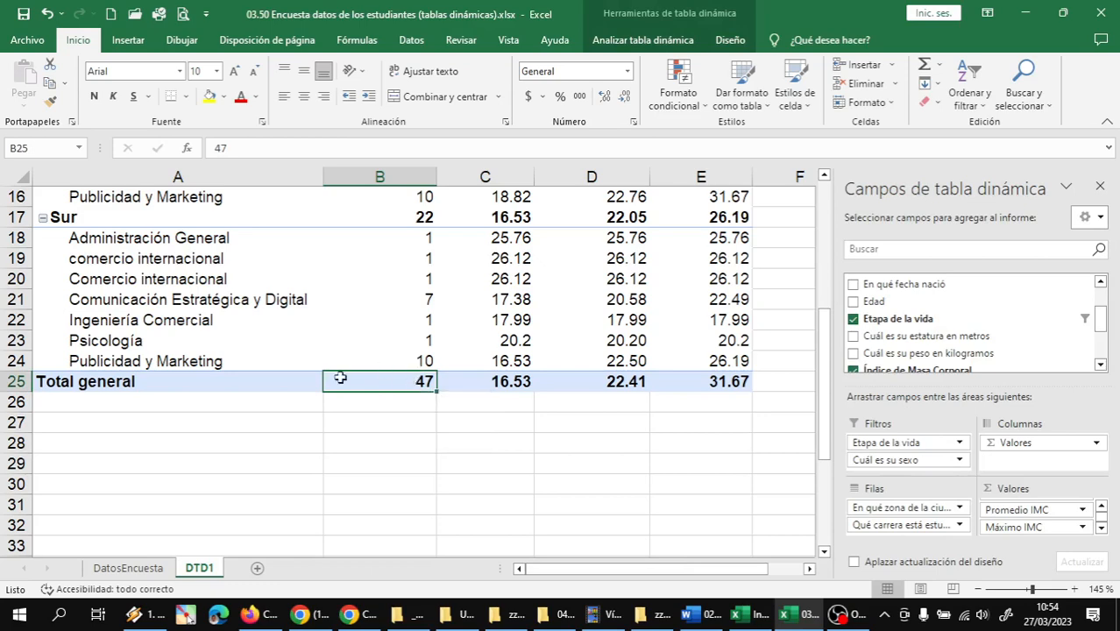
scroll(365, 341, "up", 5)
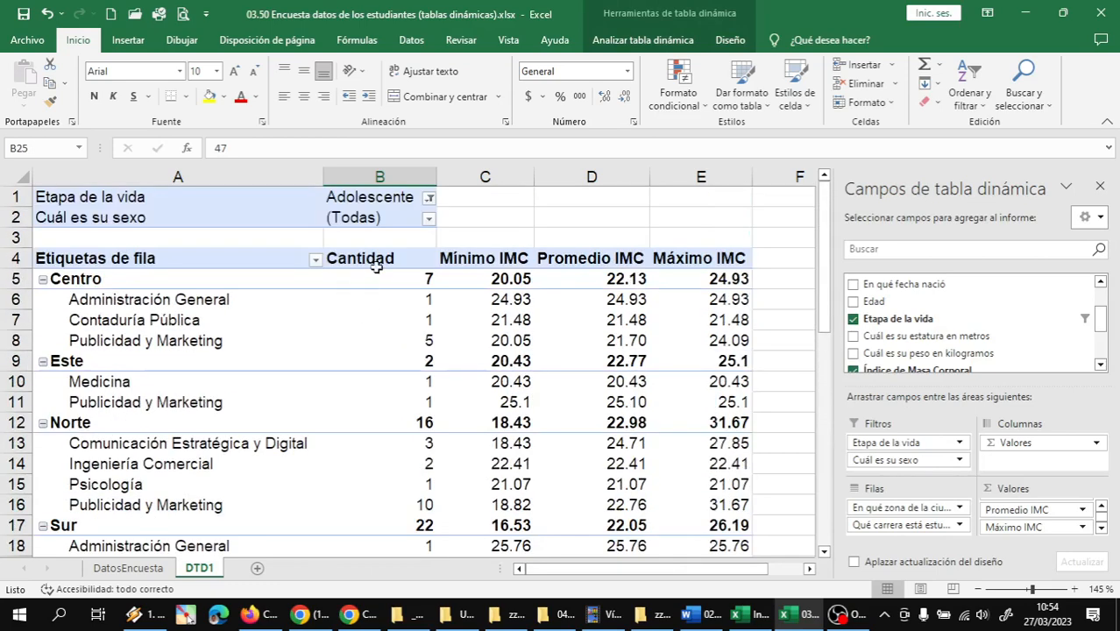
Include Joven alongside Adolescente in the Etapa de la vida filter
left_click(429, 198)
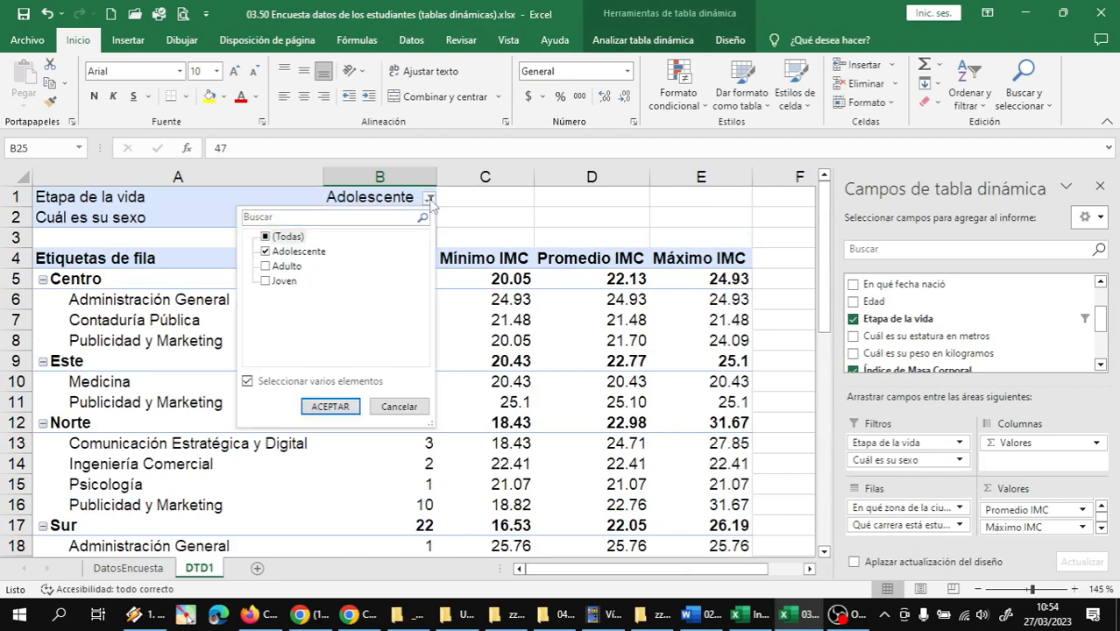
left_click(278, 281)
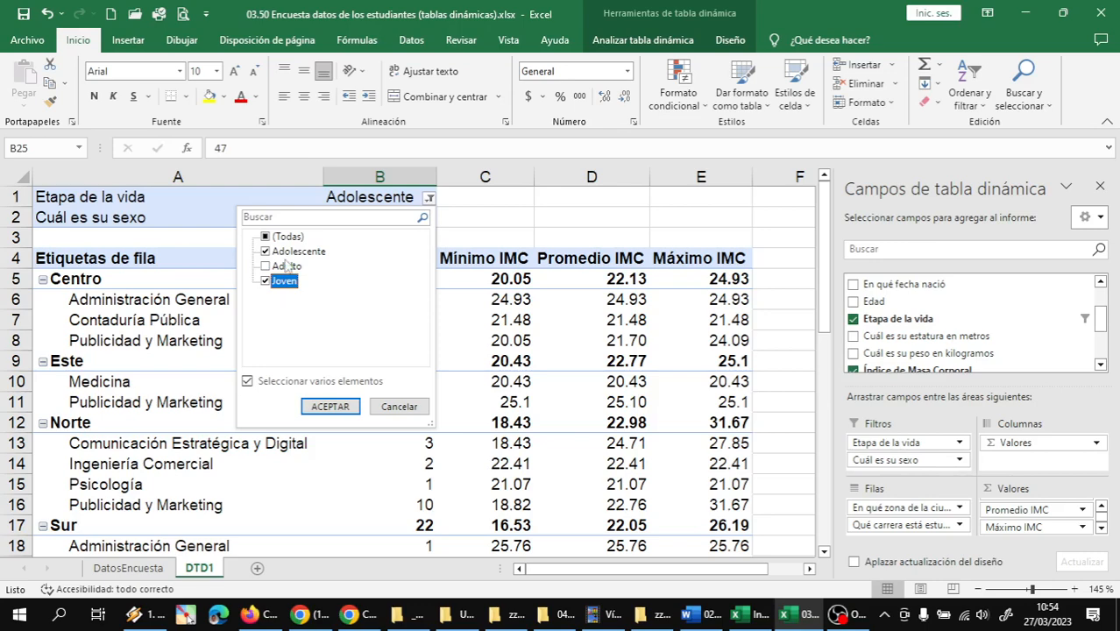
left_click(331, 407)
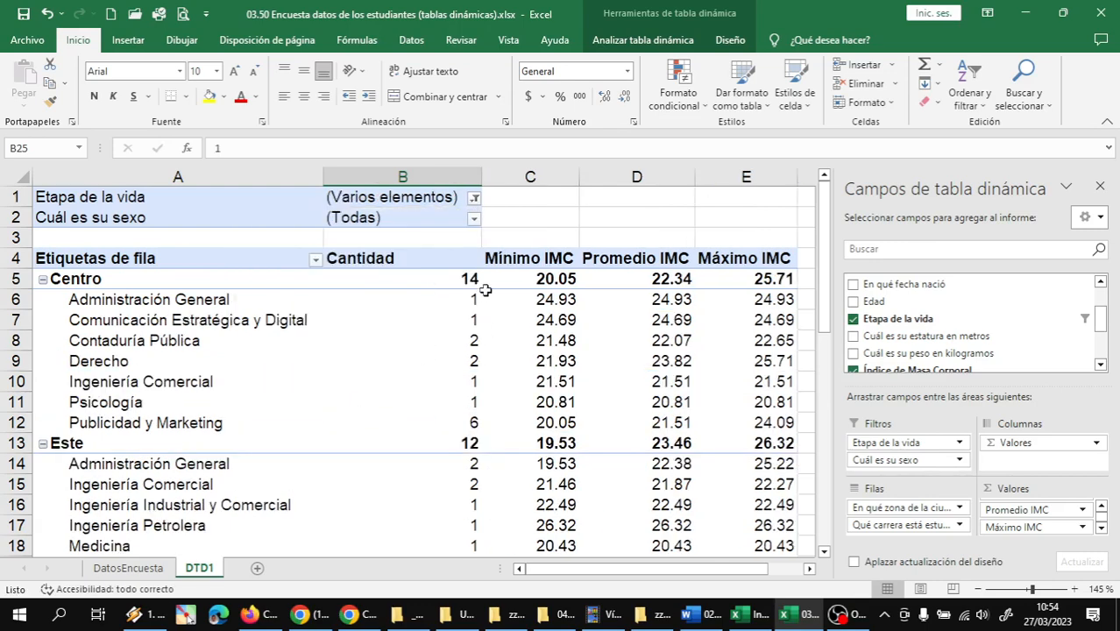
Limit the Cuál es su sexo filter to Femenino and check the Total general Cantidad of female students
left_click(473, 219)
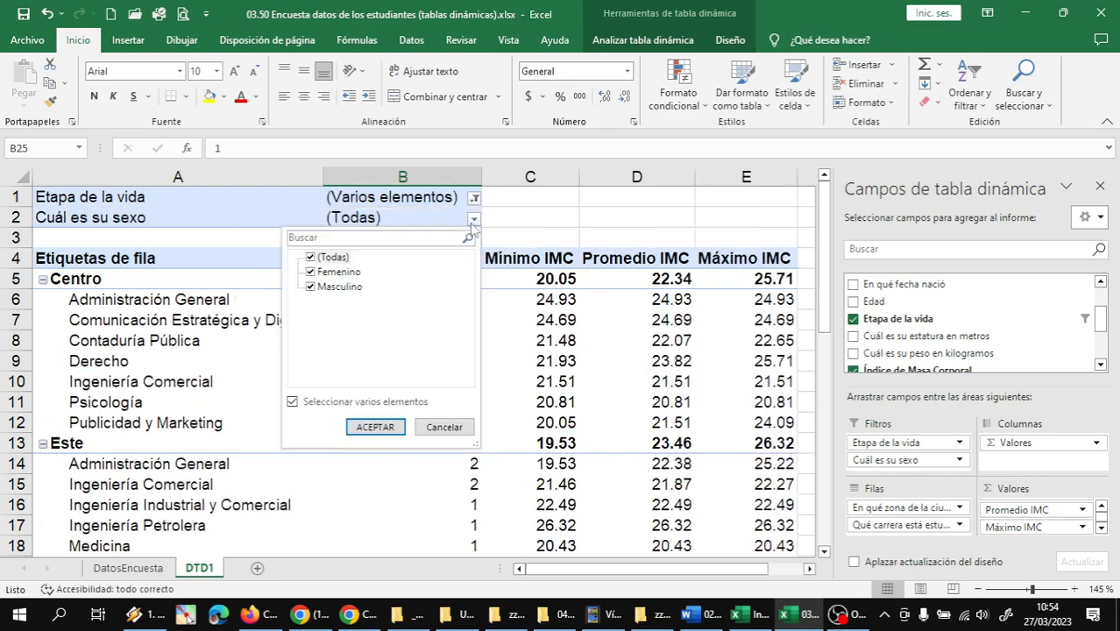
left_click(312, 286)
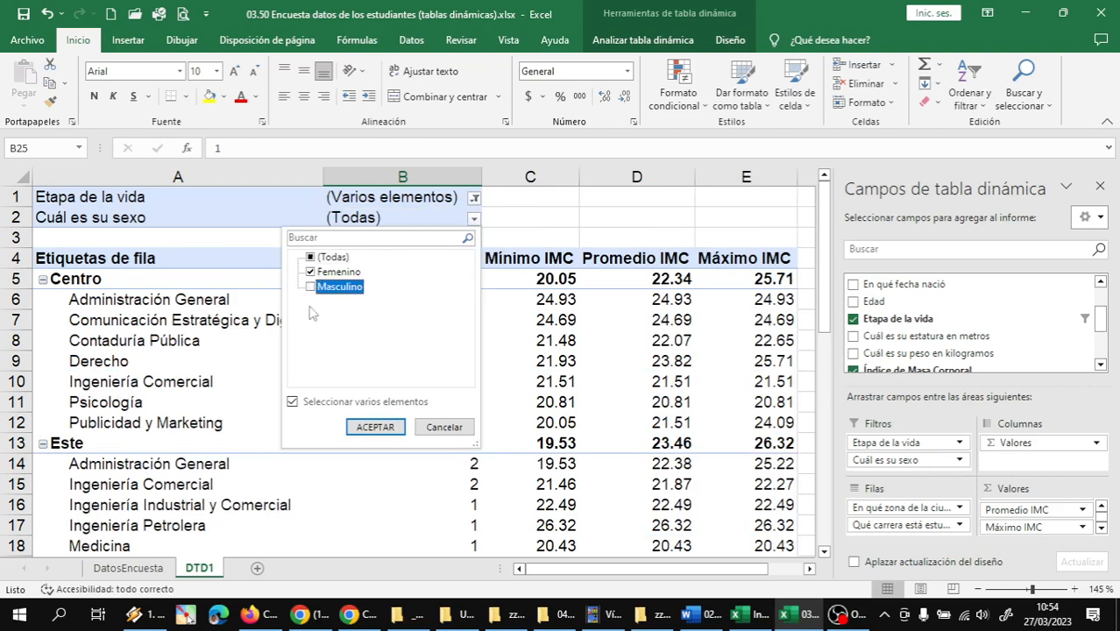
left_click(376, 426)
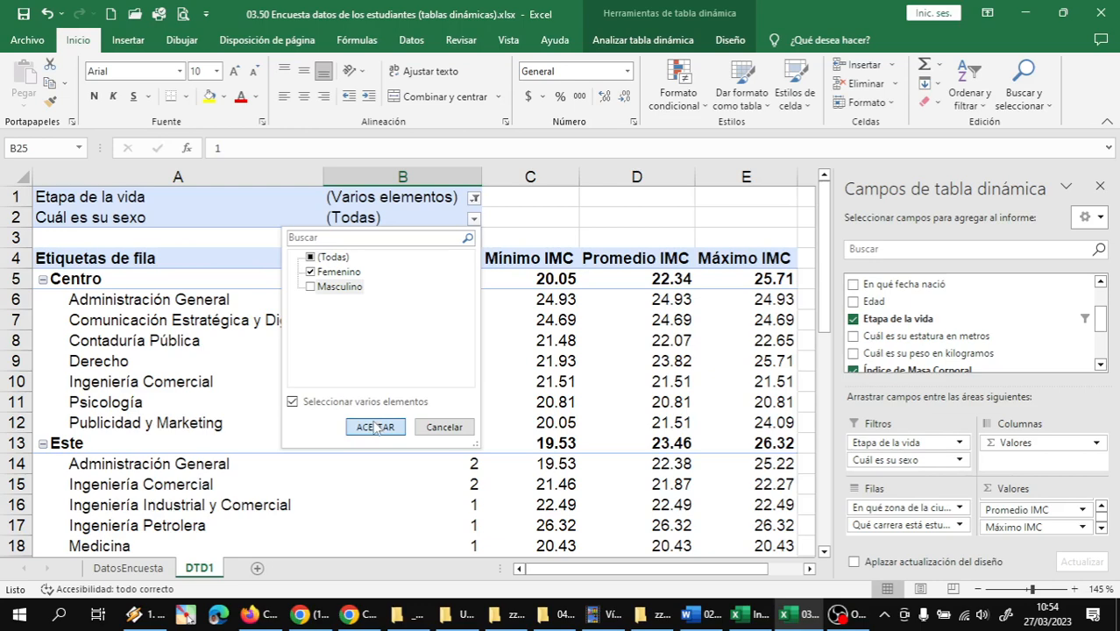
scroll(440, 321, "down", 5)
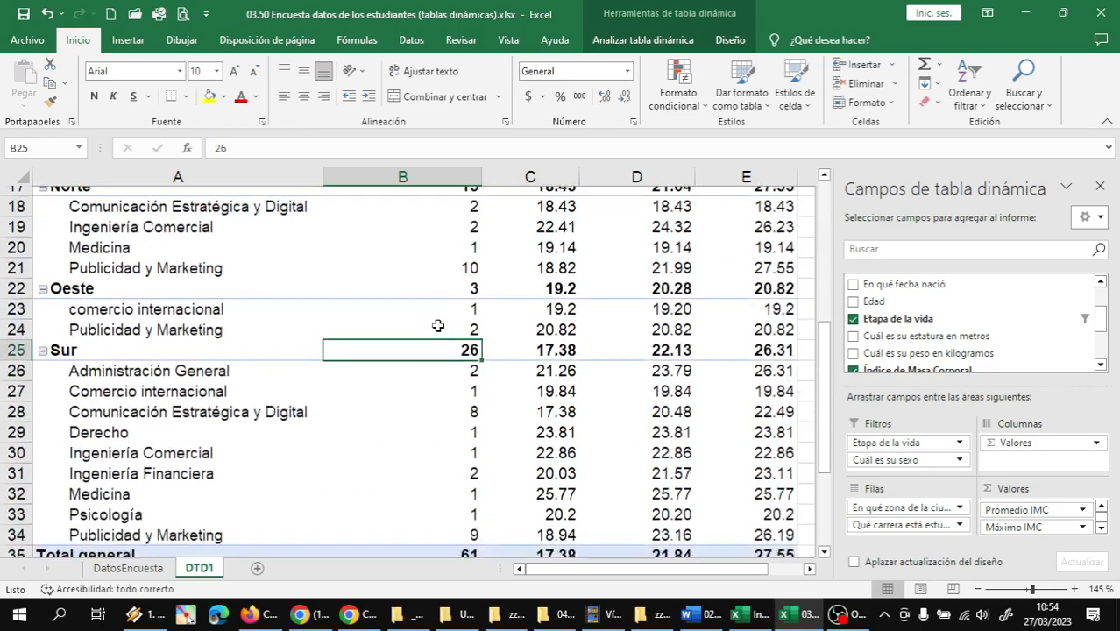
scroll(438, 325, "down", 4)
mouse_move(433, 343)
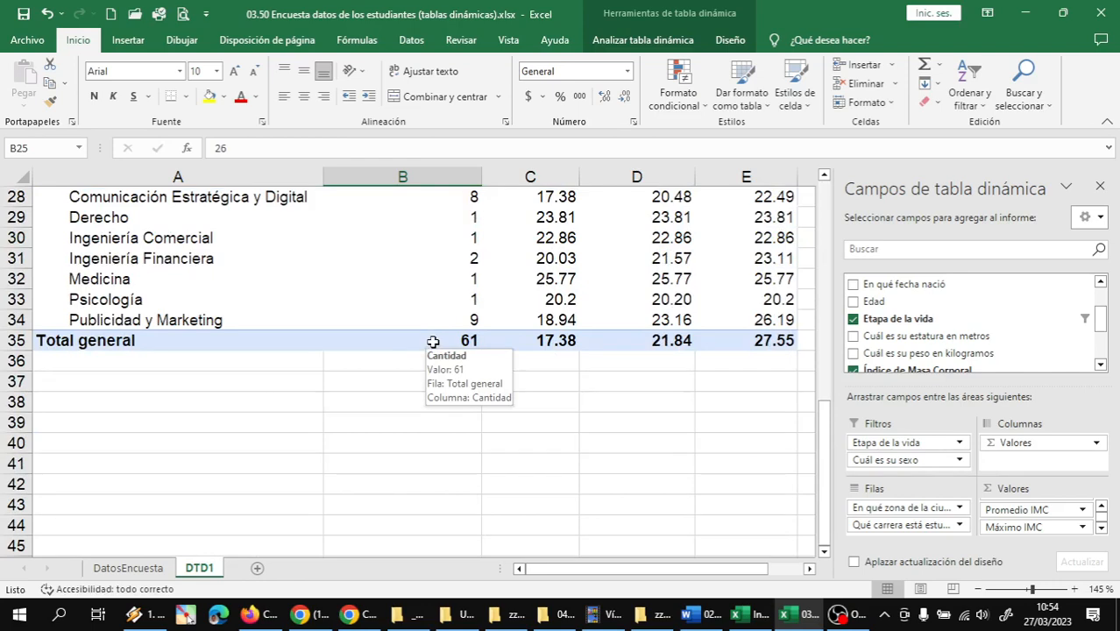
scroll(433, 342, "up", 9)
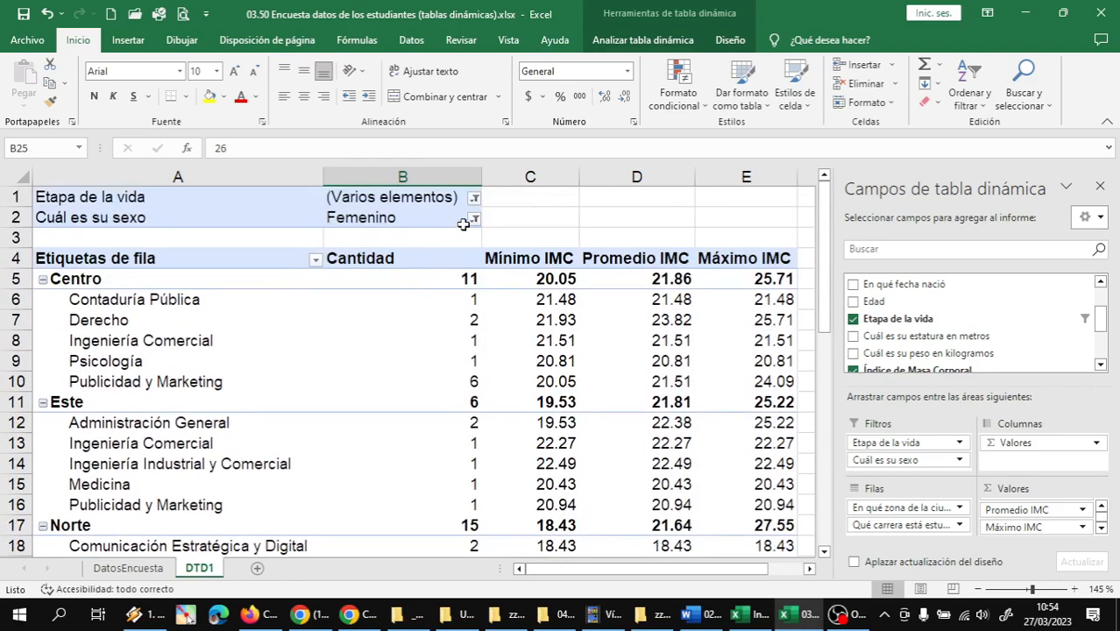
Change the Cuál es su sexo filter to Masculino only and check the male students' Total general Cantidad
left_click(474, 219)
left_click(310, 287)
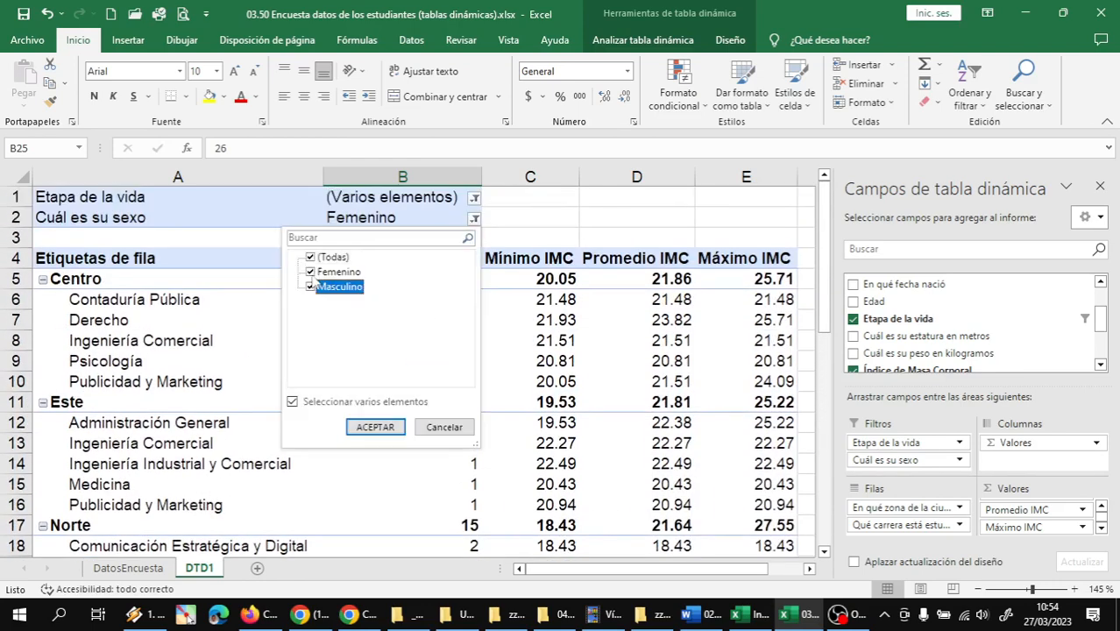
left_click(310, 286)
left_click(375, 426)
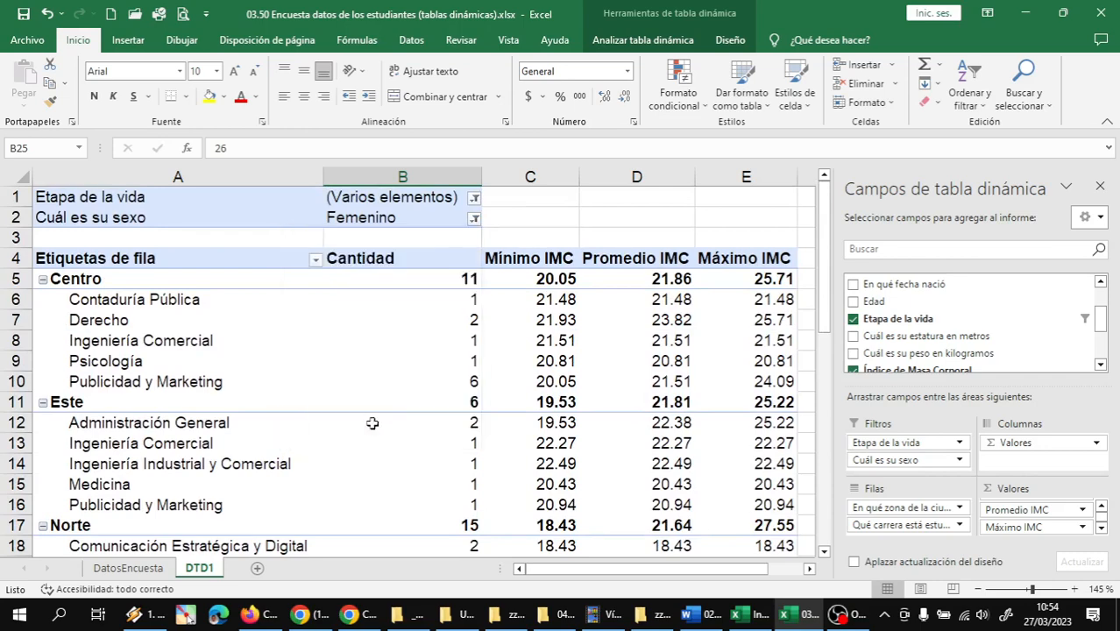
scroll(372, 423, "down", 6)
left_click(438, 402)
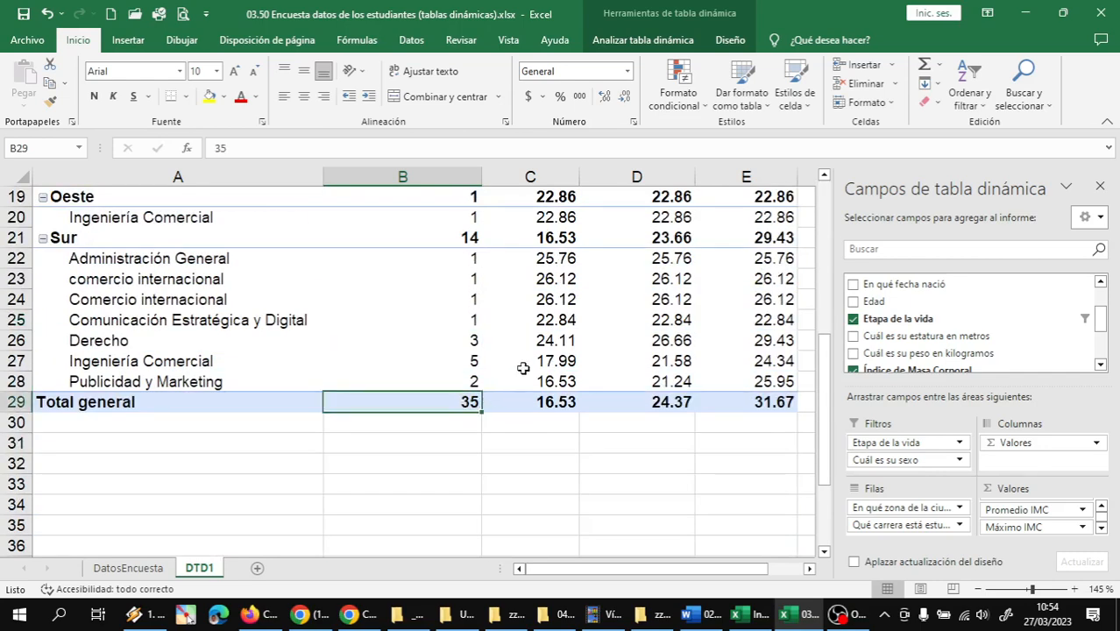
mouse_move(523, 368)
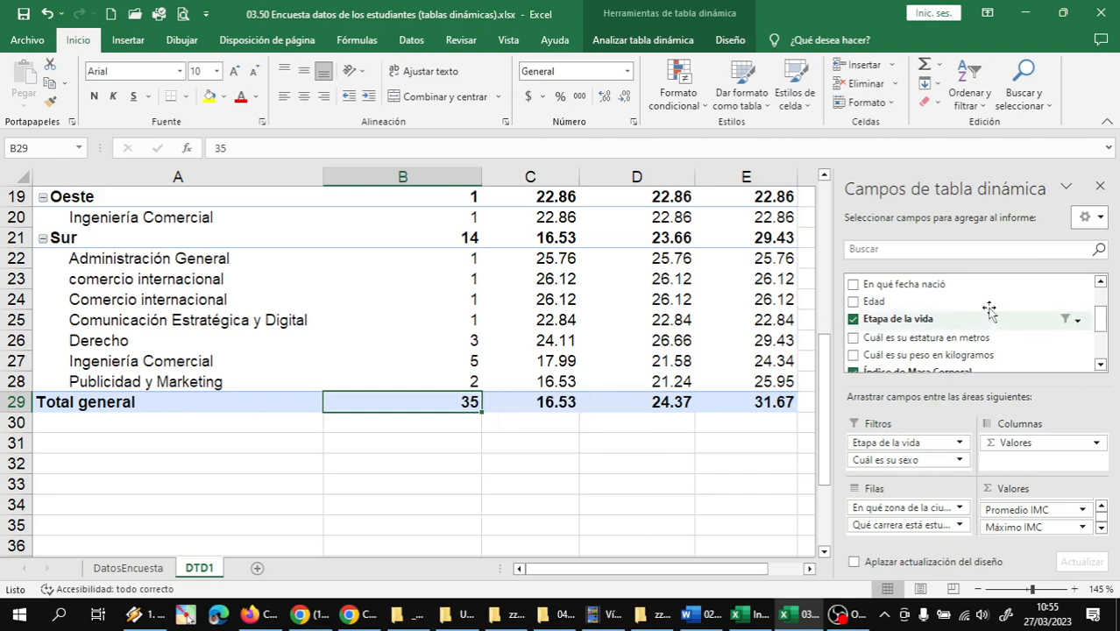
Add the Tiene alguna actividad laborar field as the first report filter of the pivot table
left_click(1101, 365)
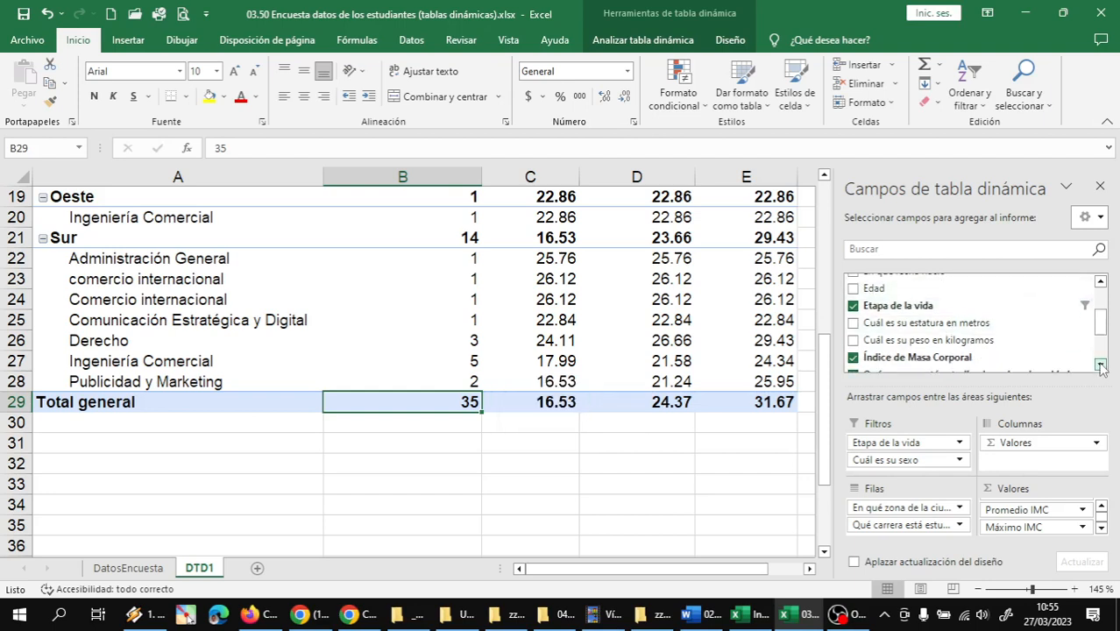
left_click(1100, 366)
left_click(1101, 366)
left_click(1100, 365)
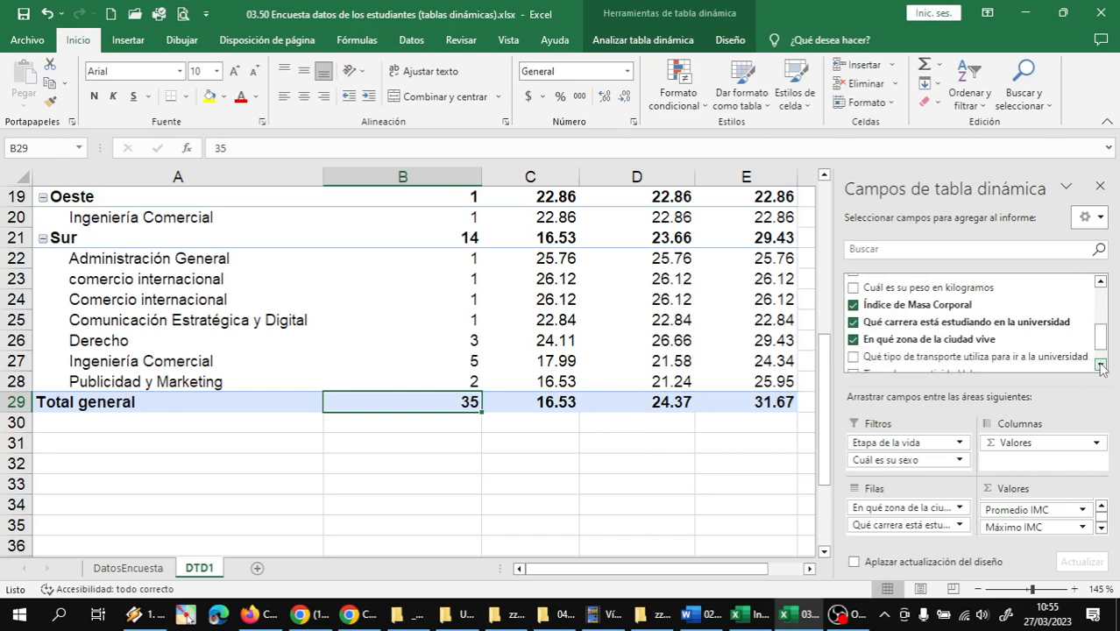
left_click(1100, 365)
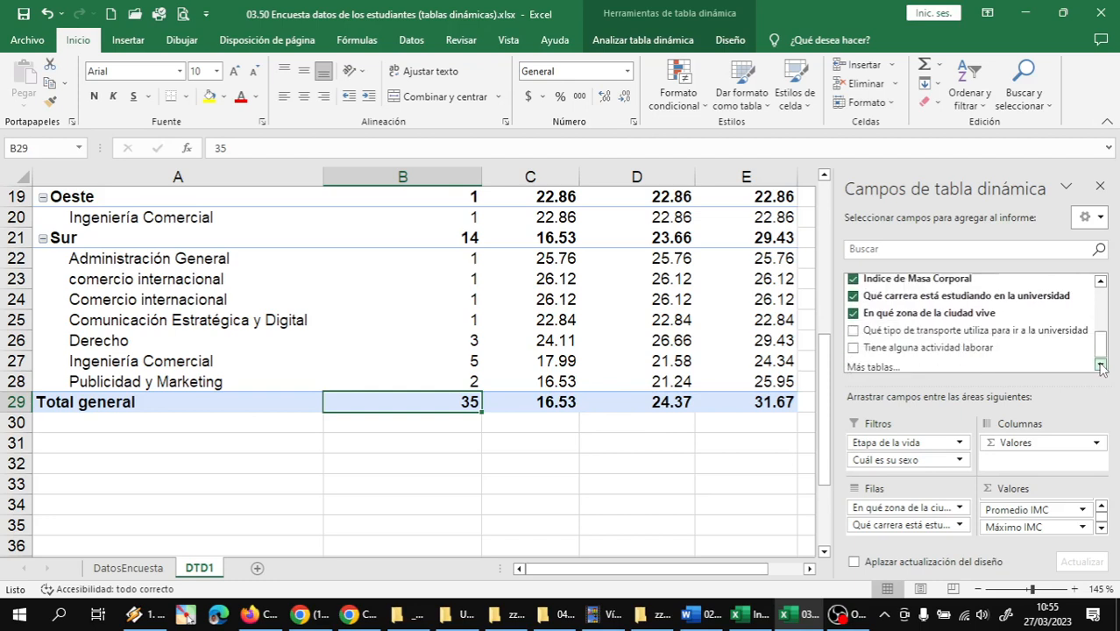
left_click(1100, 366)
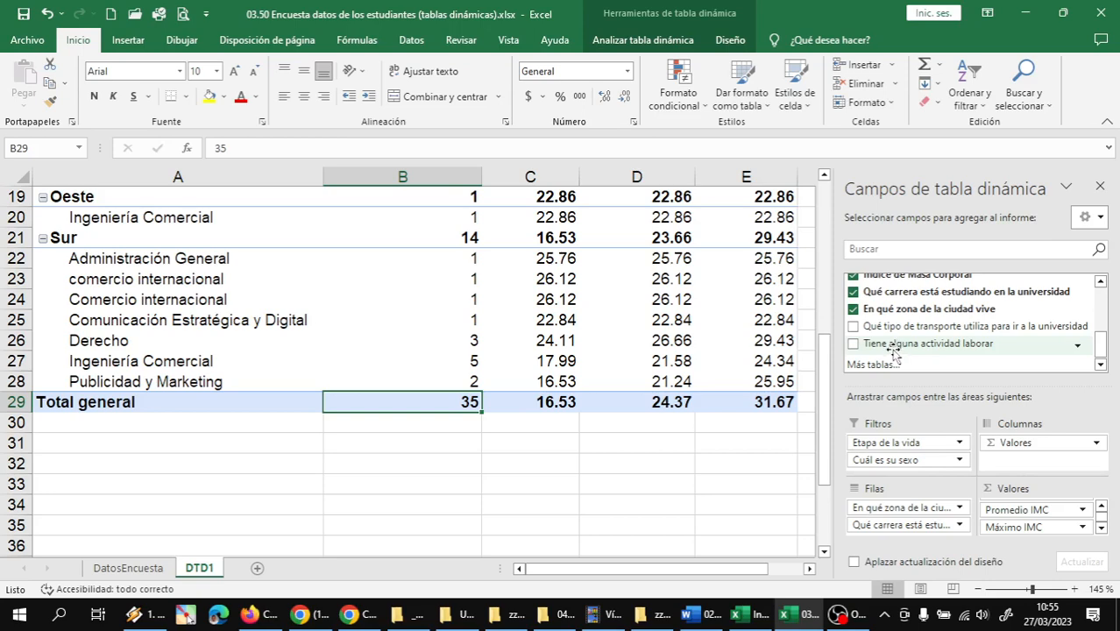
left_click_drag(892, 347, 912, 433)
Clear the Cuál es su sexo and Etapa de la vida filters by including Femenino and Adulto again
scroll(725, 379, "up", 6)
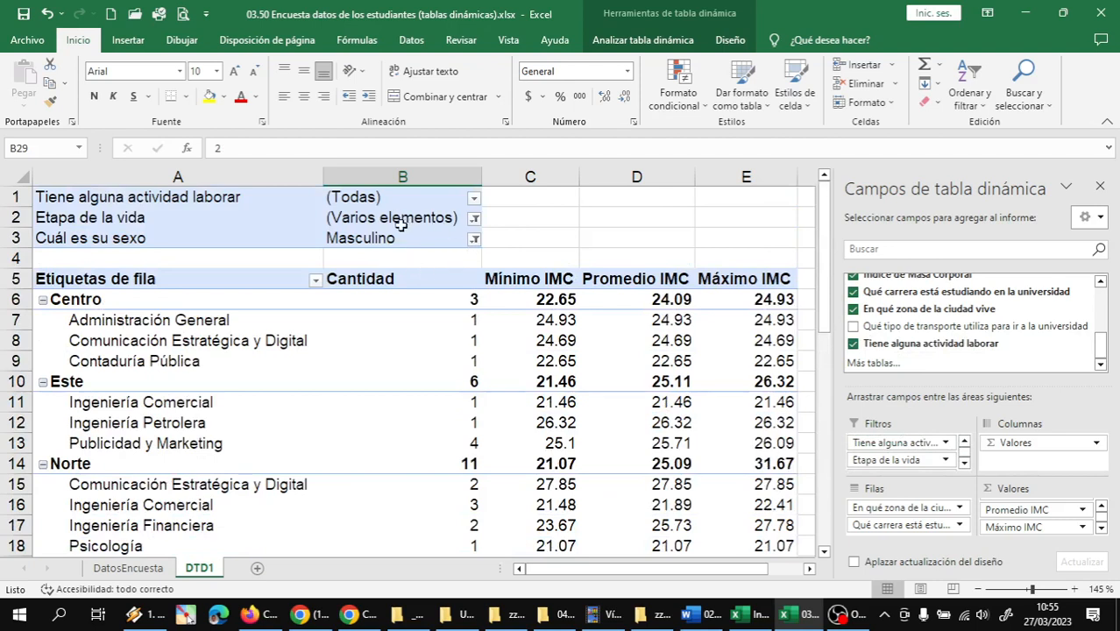
left_click(474, 240)
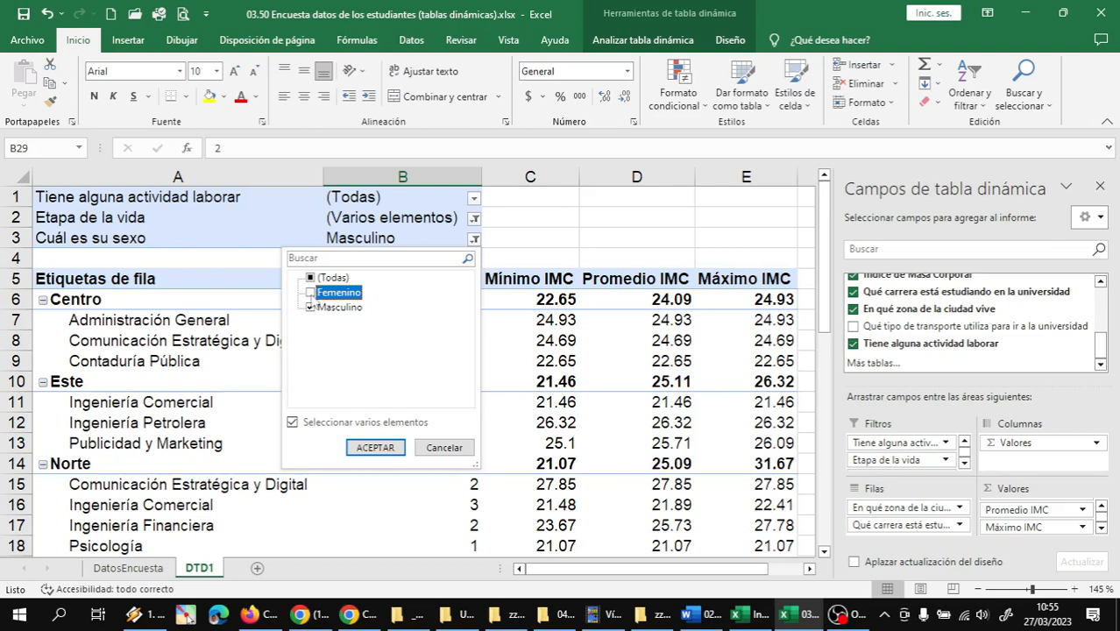
left_click(310, 293)
left_click(375, 448)
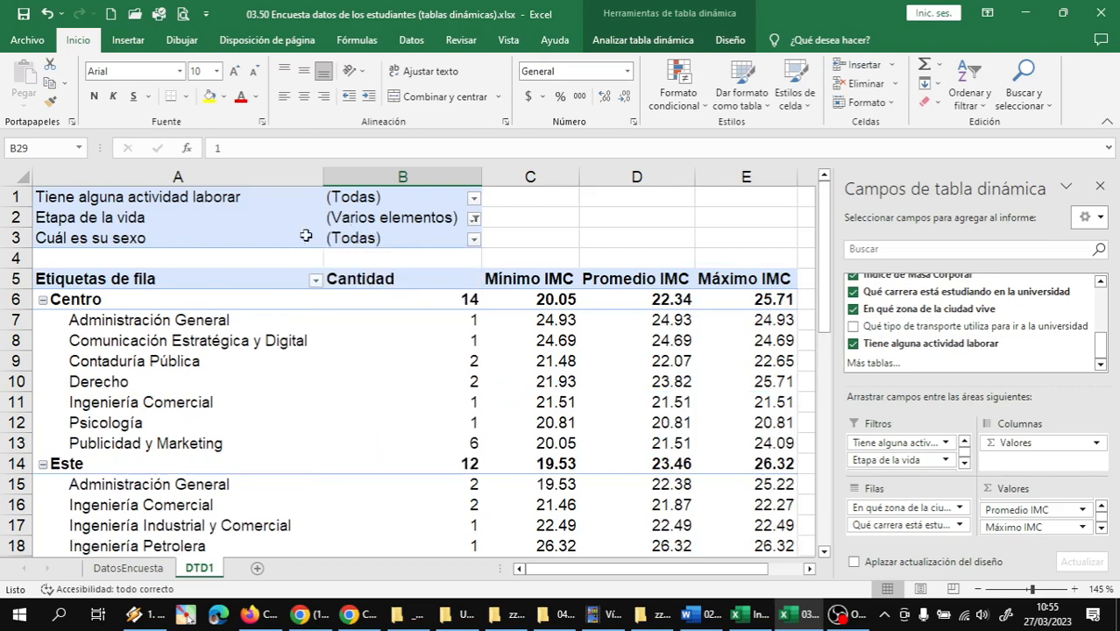
left_click(471, 216)
left_click(473, 219)
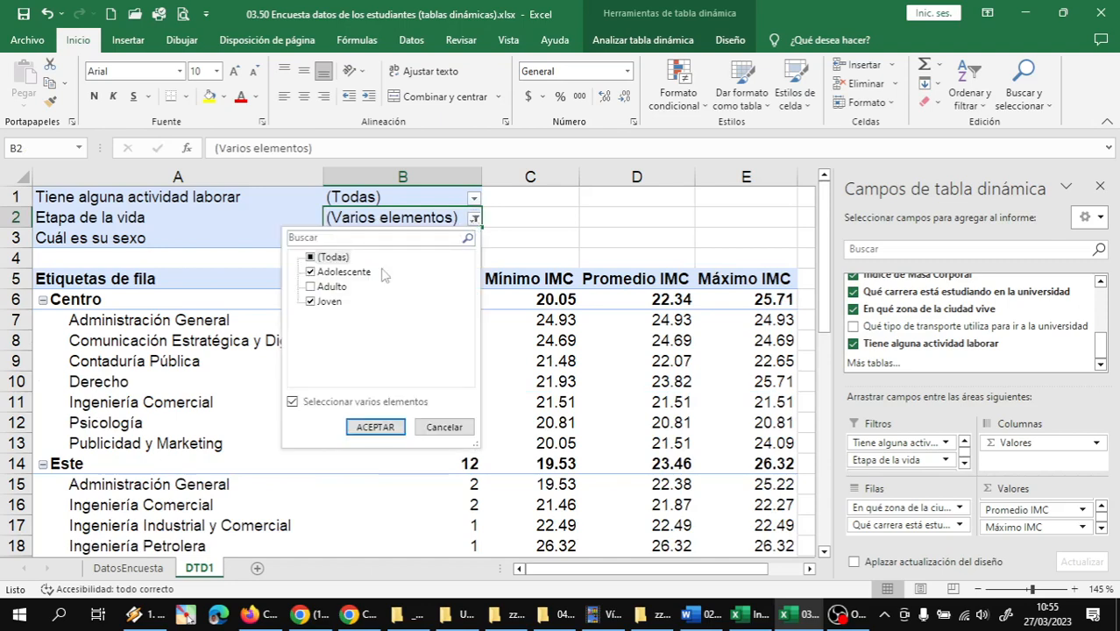
left_click(311, 288)
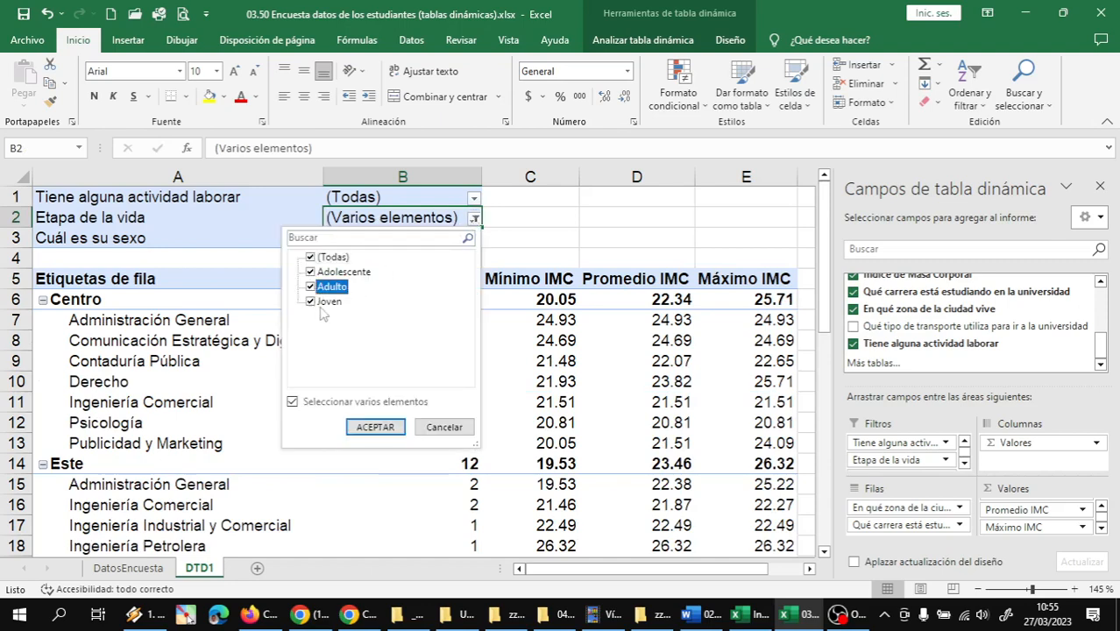
left_click(375, 427)
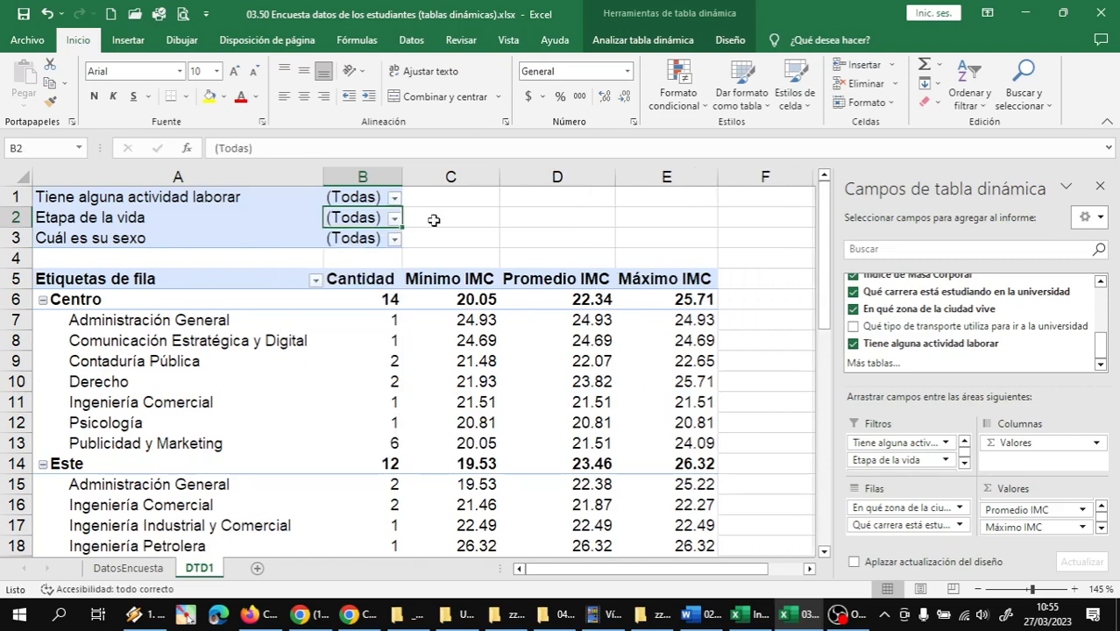
Limit the Tiene alguna actividad laborar filter to Si and check the Total general Cantidad of working students
left_click(394, 199)
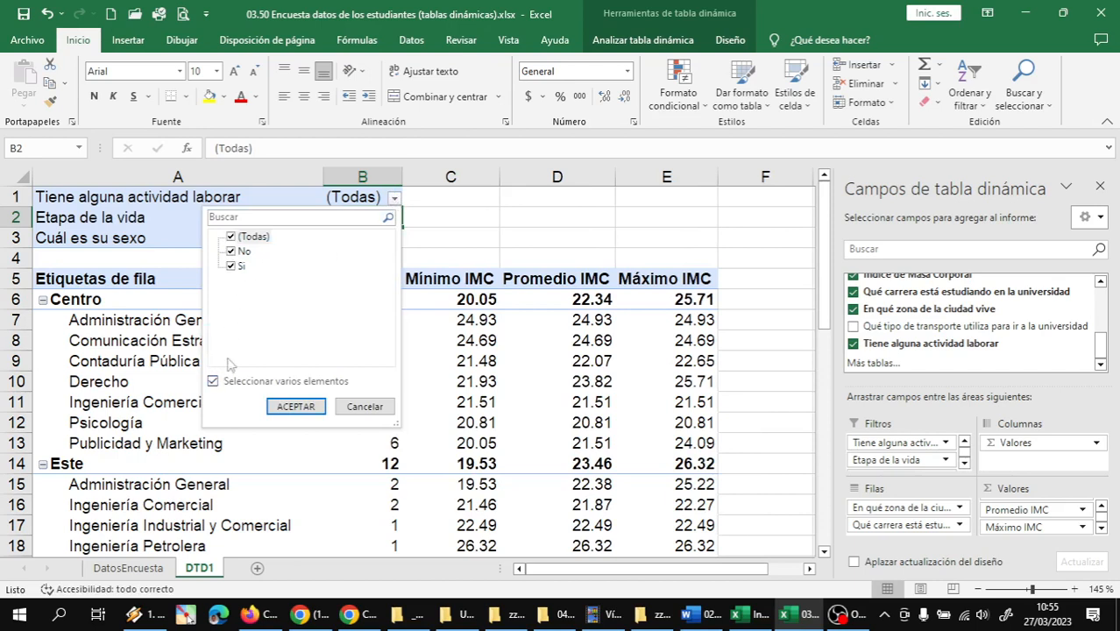
left_click(232, 252)
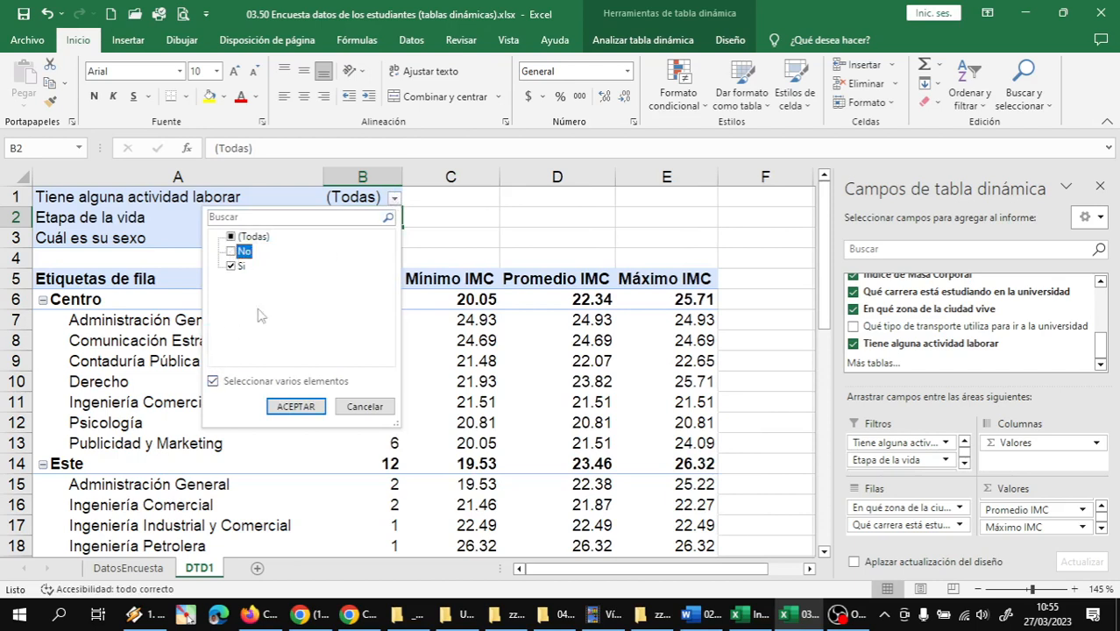
left_click(295, 407)
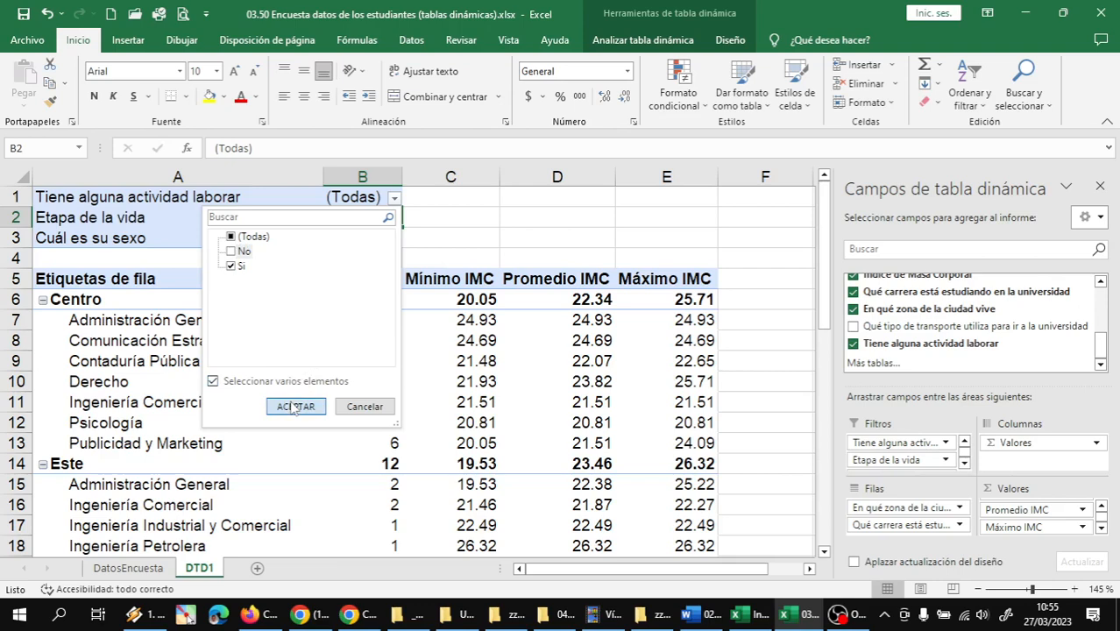
left_click(295, 407)
scroll(363, 355, "down", 6)
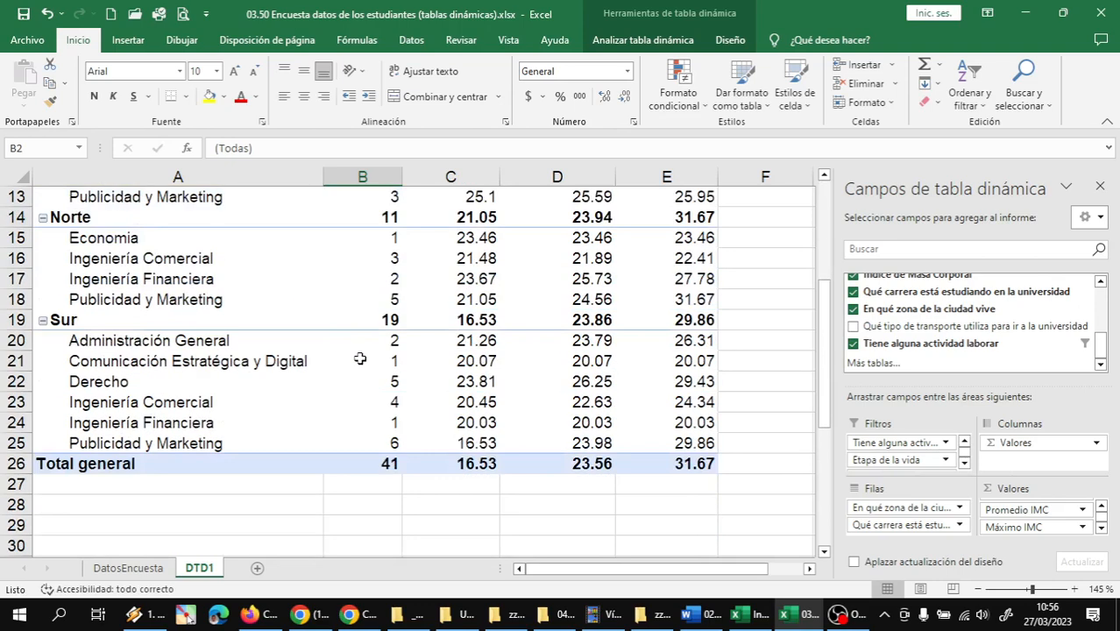
left_click(375, 340)
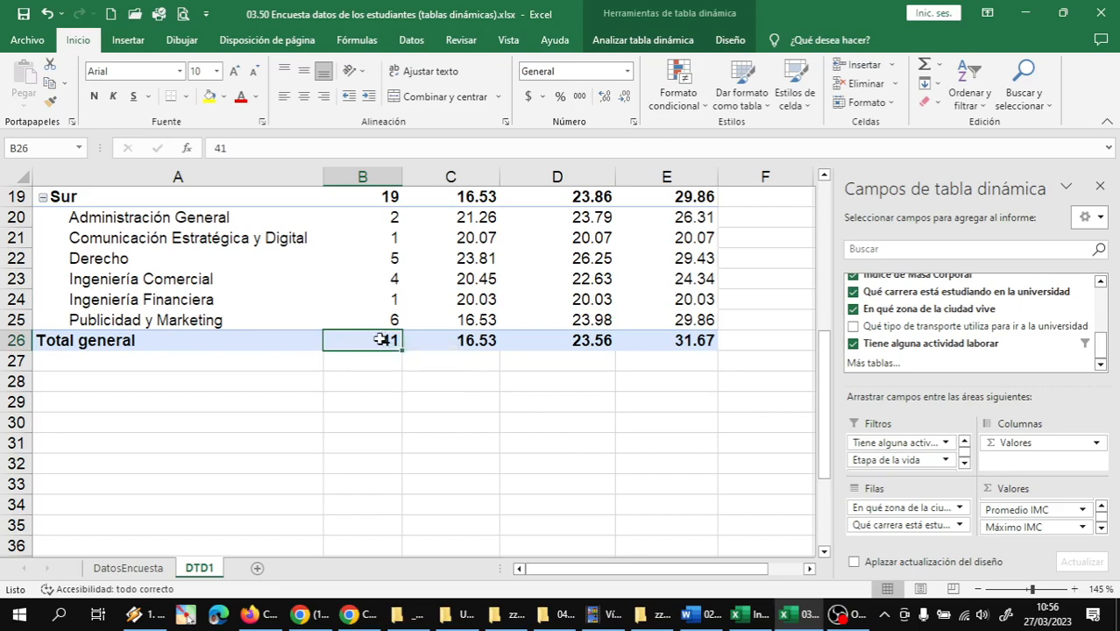
mouse_move(379, 341)
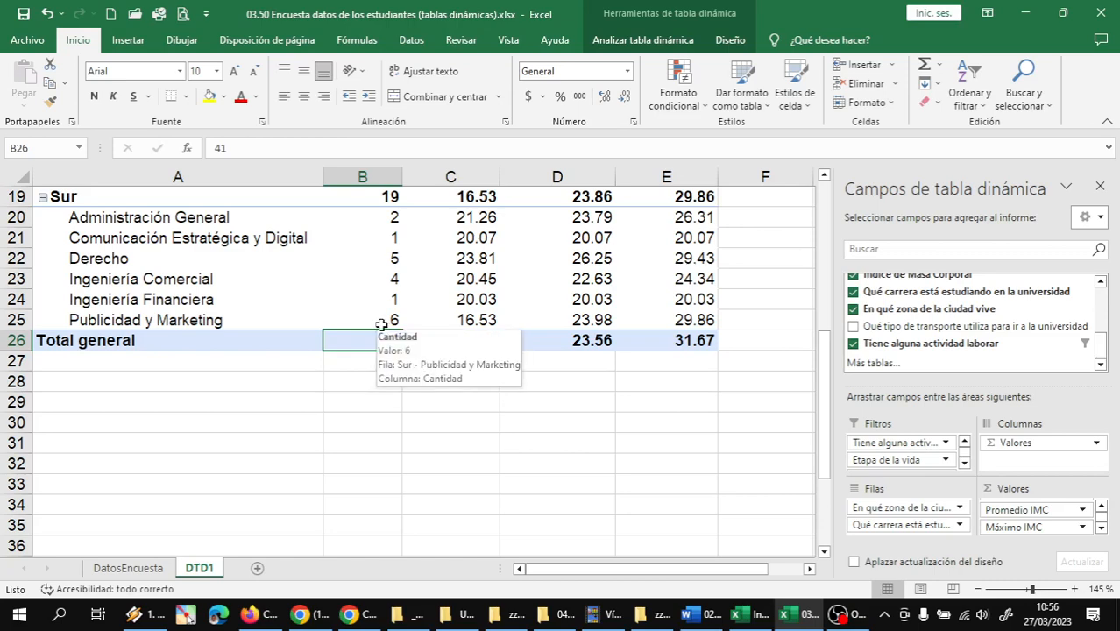
Restrict the Etapa de la vida filter to Adulto and Joven and check the Total general Cantidad
scroll(361, 277, "up", 6)
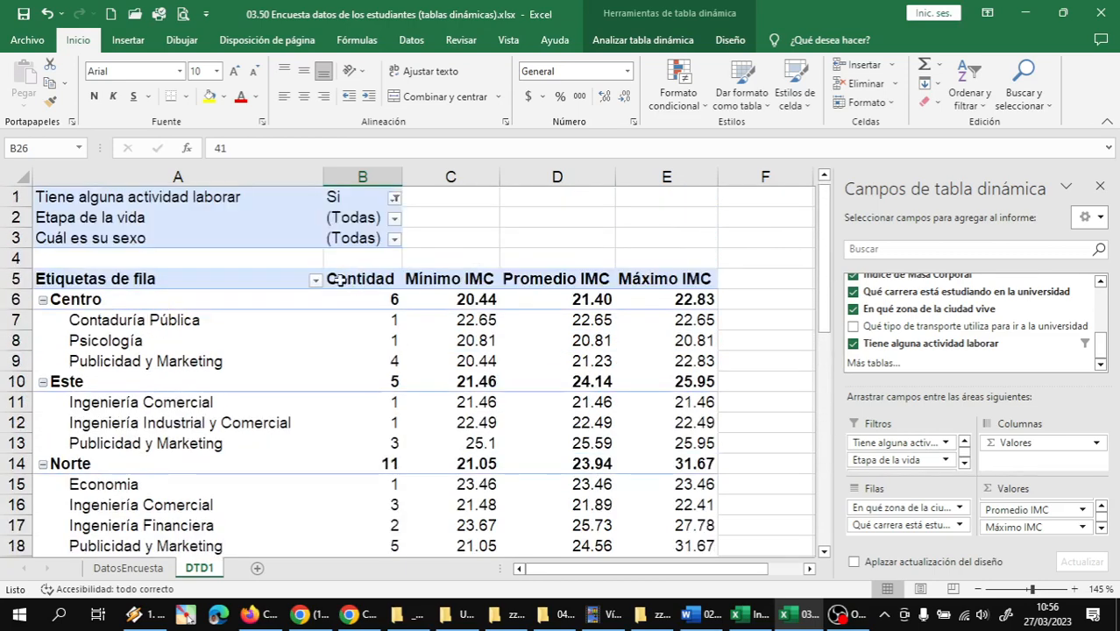
left_click(393, 218)
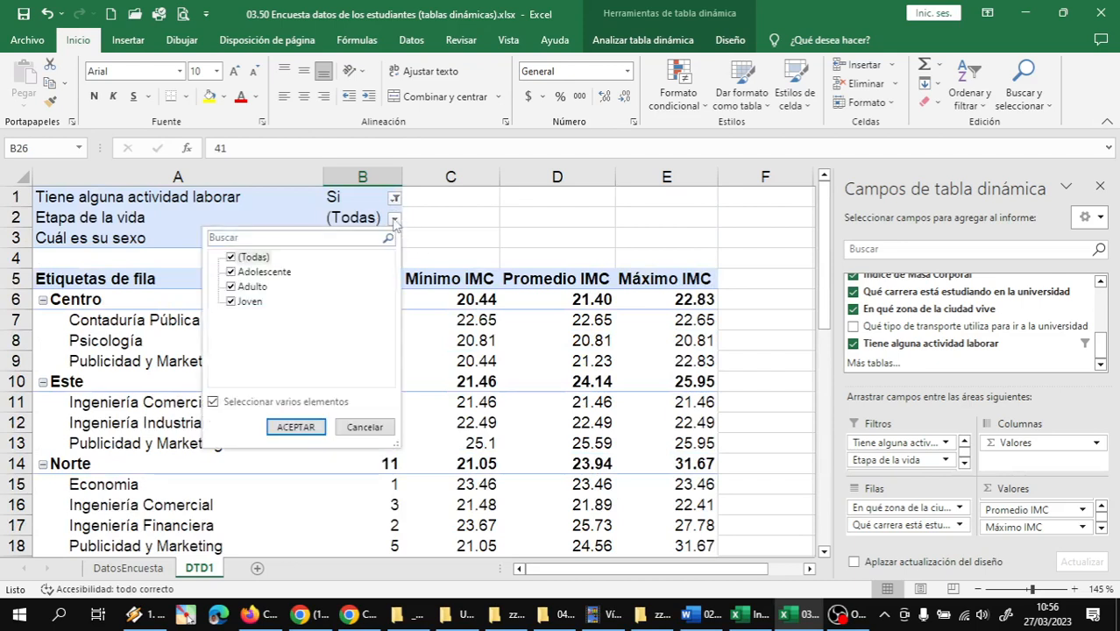
left_click(231, 258)
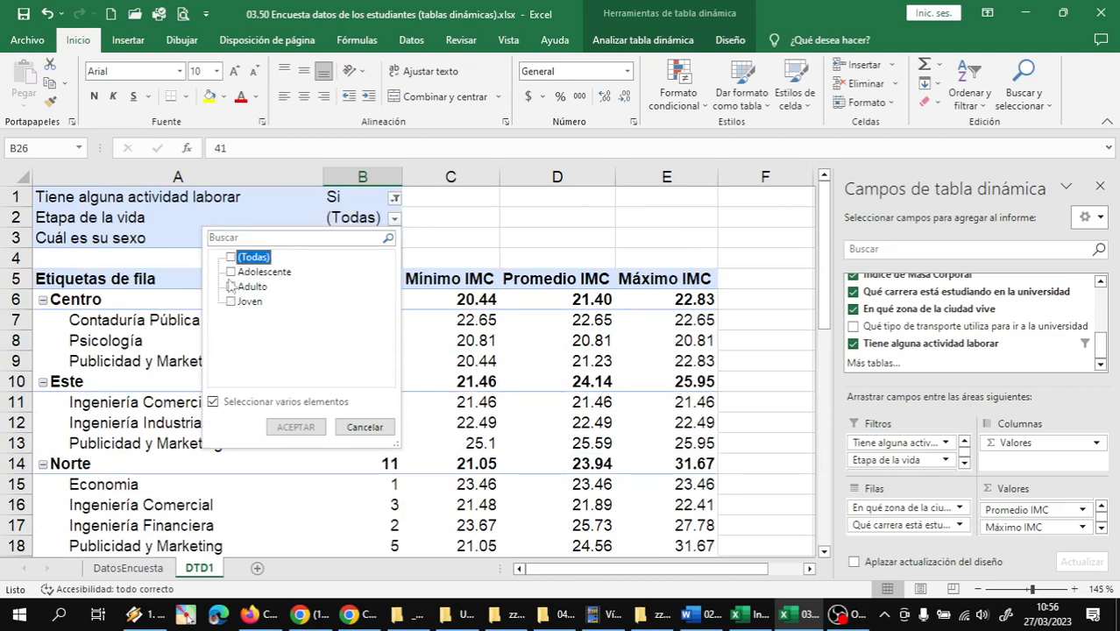
left_click(231, 301)
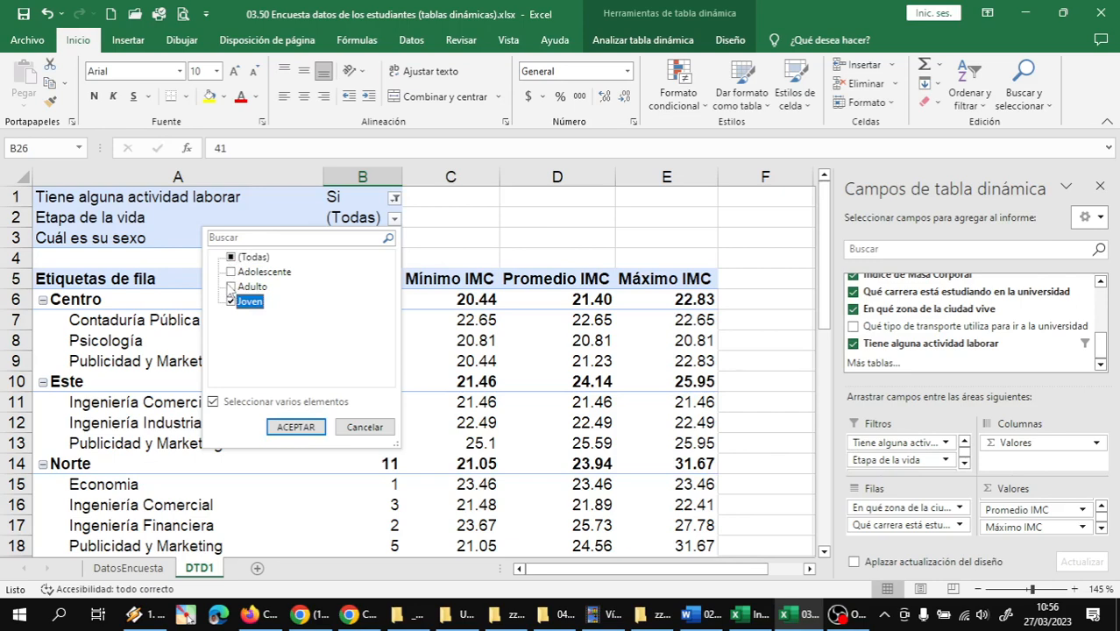
left_click(230, 288)
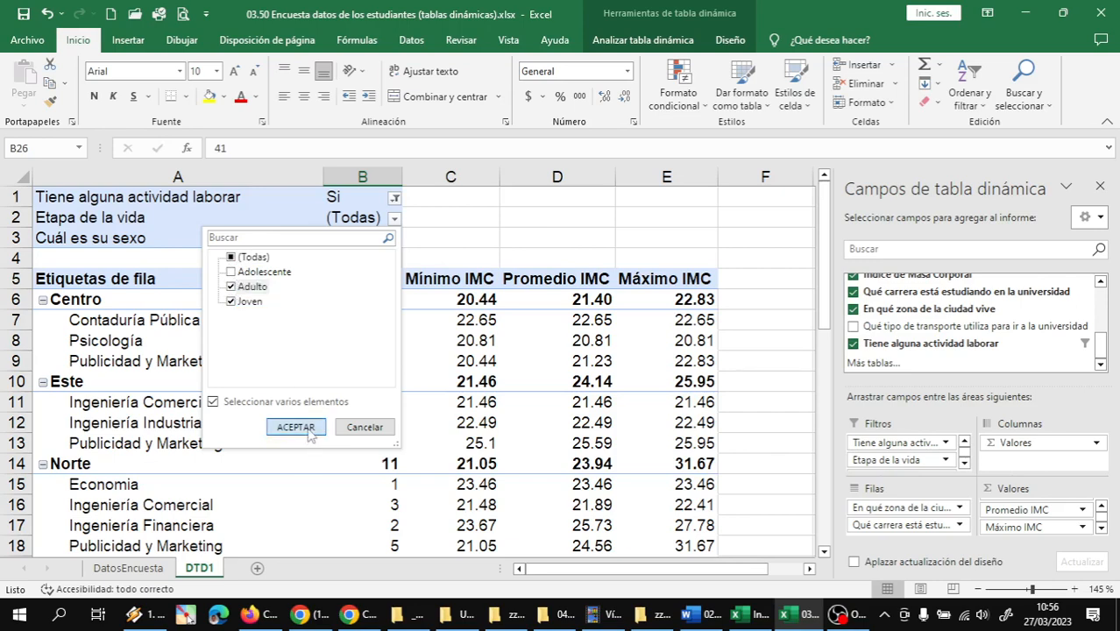
left_click(296, 427)
scroll(395, 395, "down", 7)
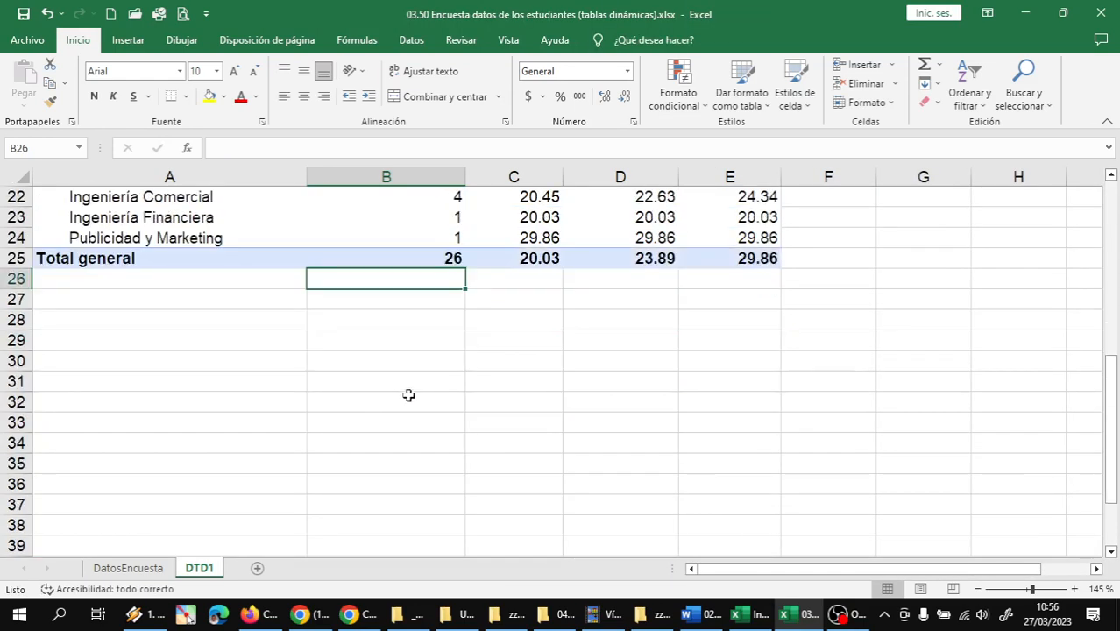
scroll(409, 395, "up", 3)
left_click(420, 443)
Review the filtered Cantidad and IMC values by city zone and degree programme, from Centro down to Total general, with the whole table in view
scroll(431, 410, "up", 4)
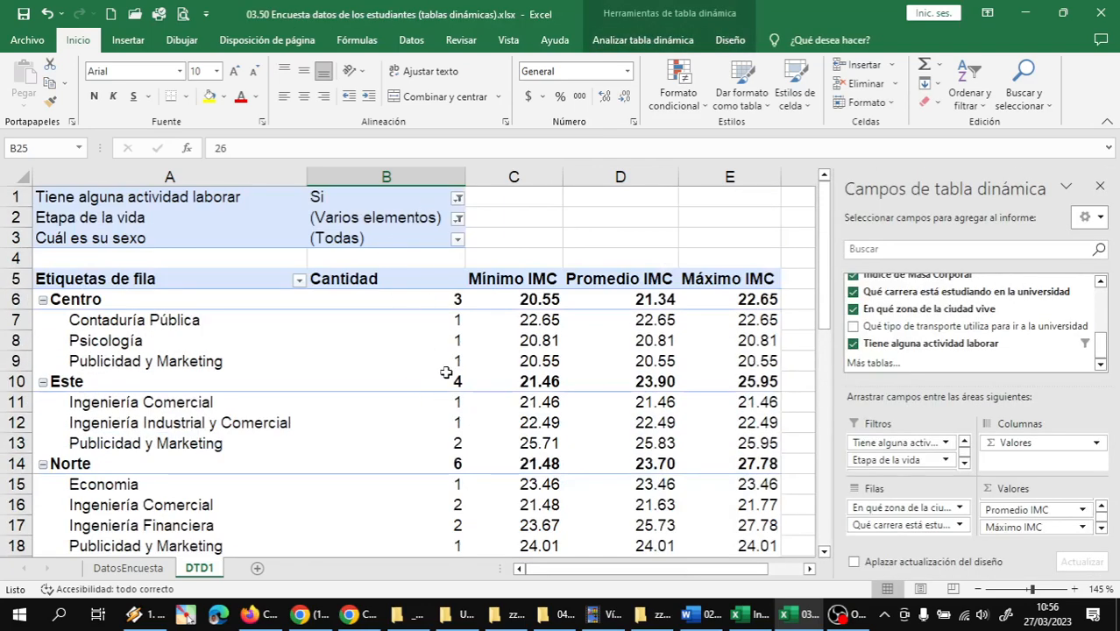
mouse_move(435, 372)
scroll(442, 361, "down", 4)
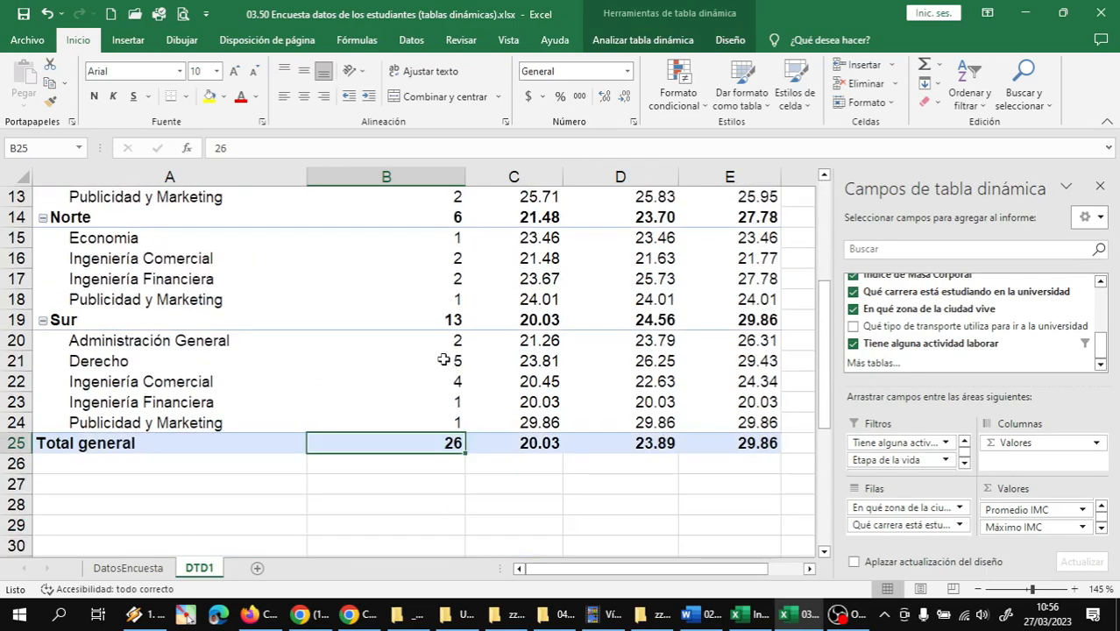
scroll(444, 359, "up", 4)
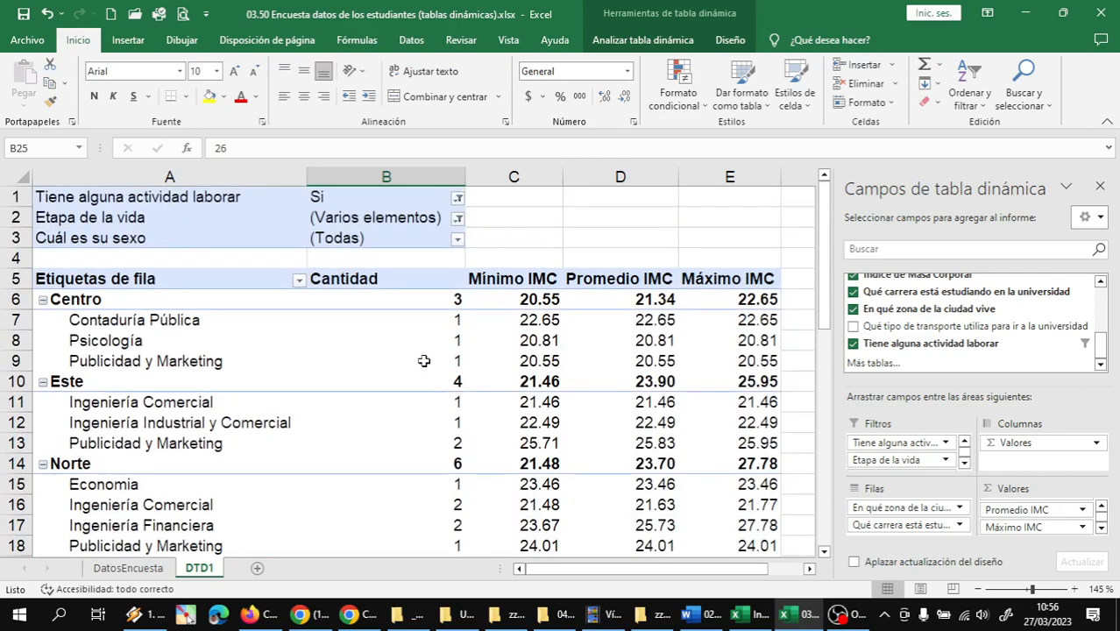
scroll(473, 377, "down", 5)
scroll(460, 386, "up", 1)
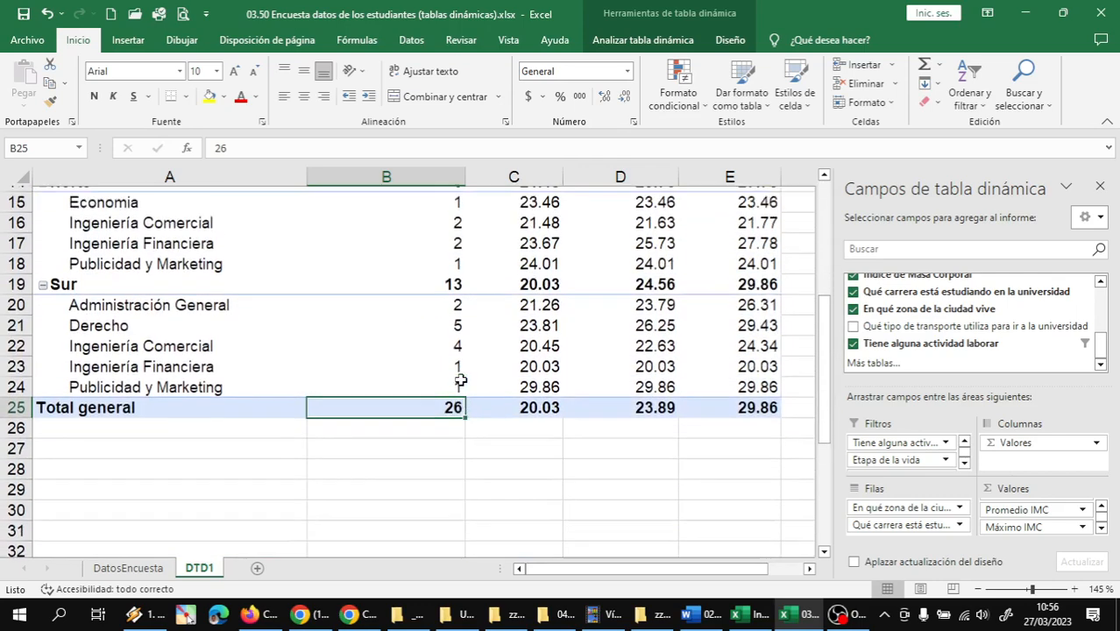
scroll(460, 379, "up", 5)
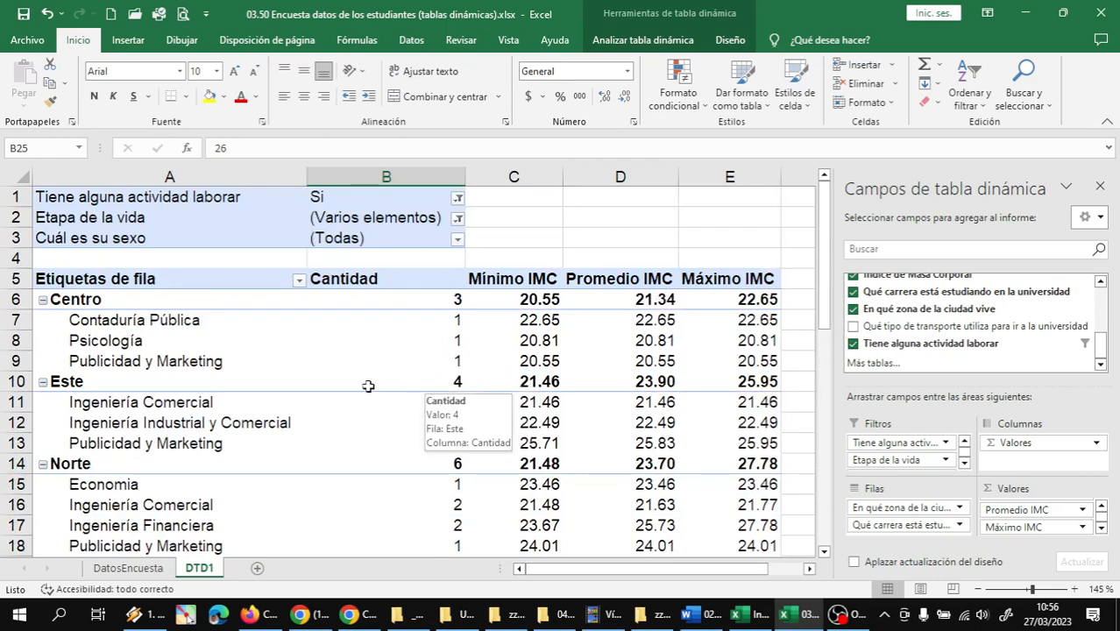
mouse_move(322, 363)
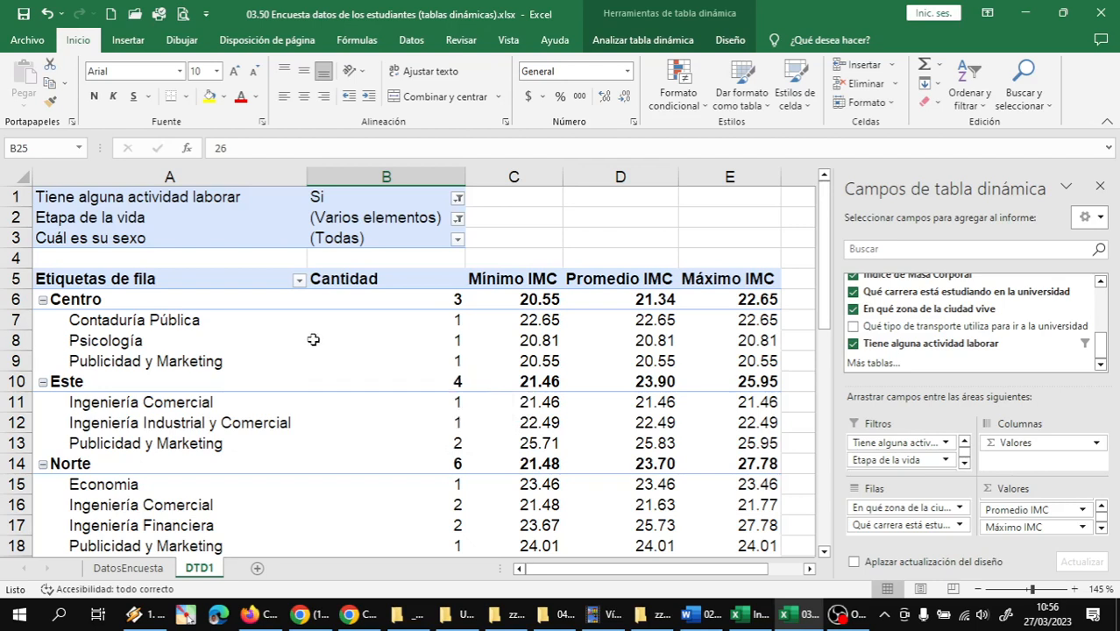
left_click(151, 322)
left_click(109, 302)
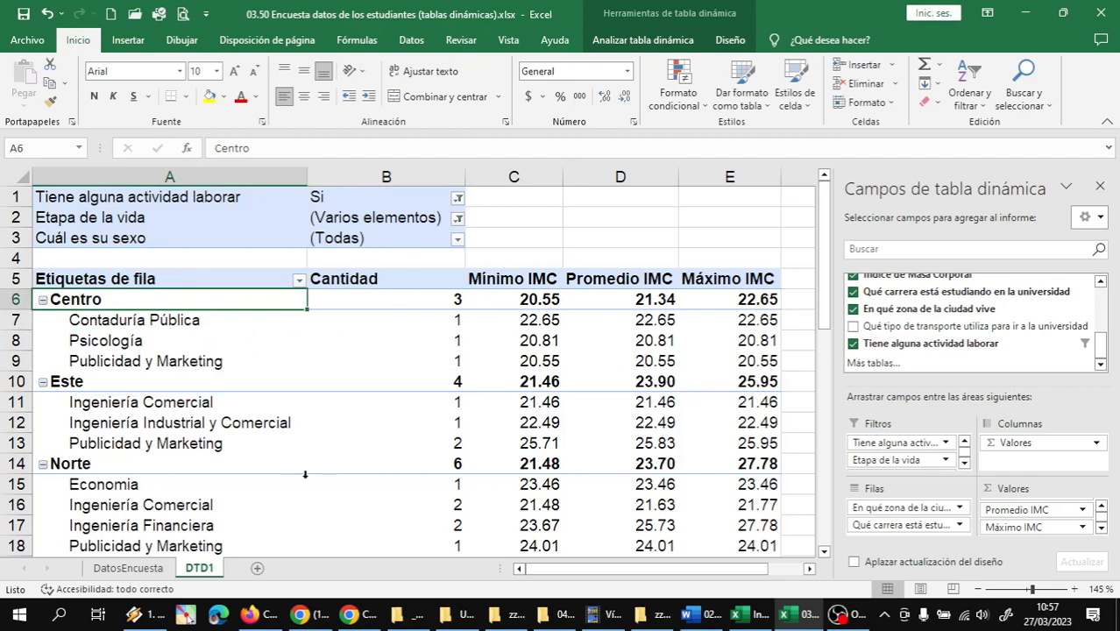
scroll(499, 411, "down", 1, "ctrl")
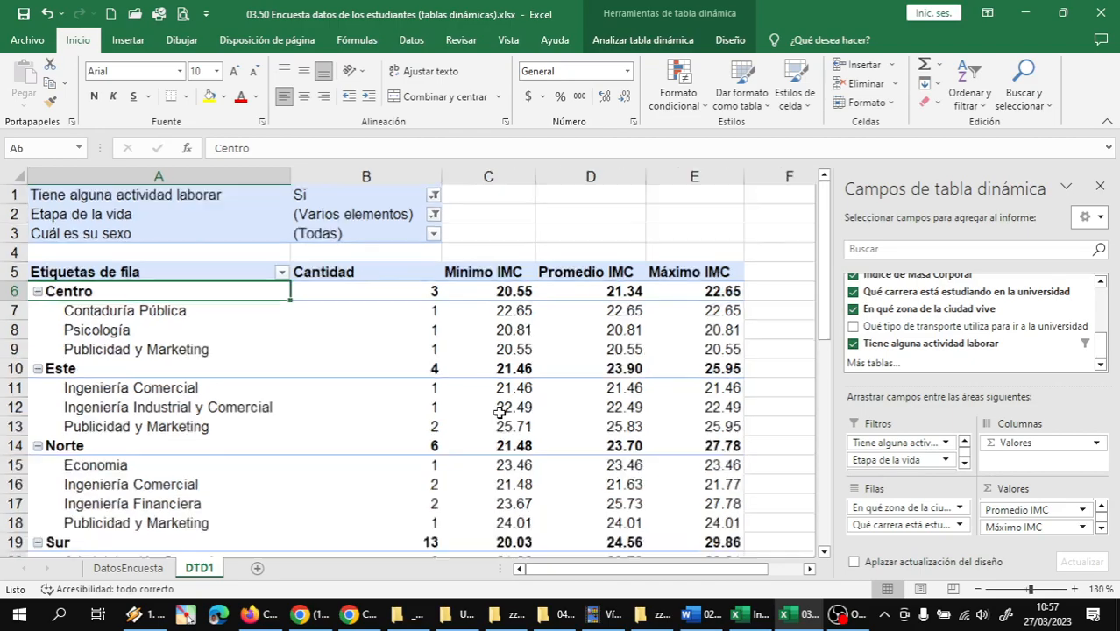
scroll(499, 411, "down", 2, "ctrl")
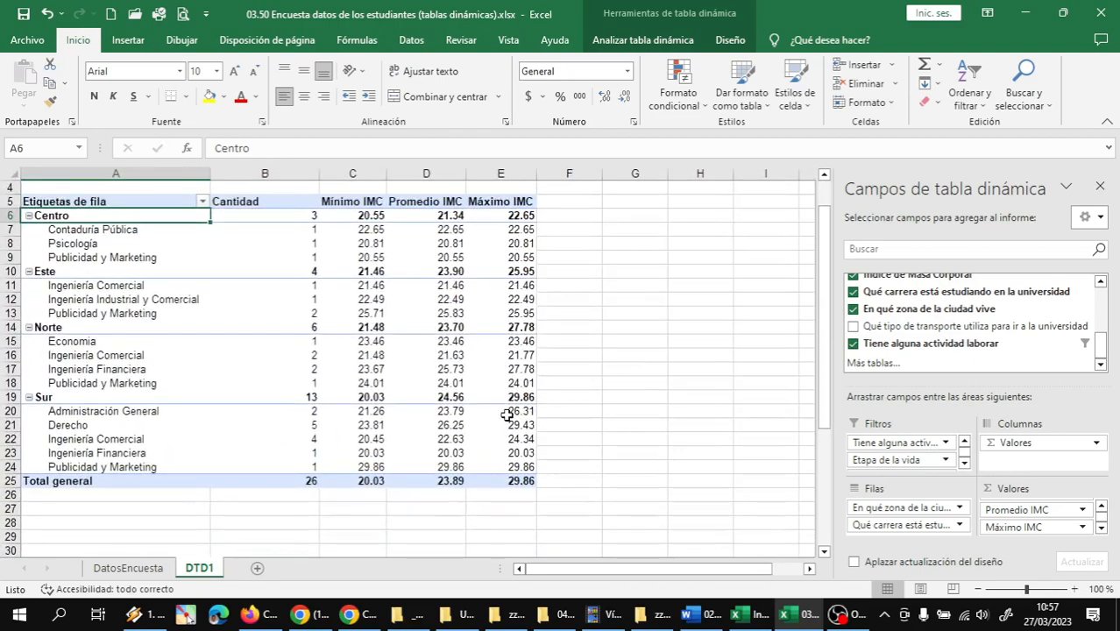
scroll(506, 413, "up", 1)
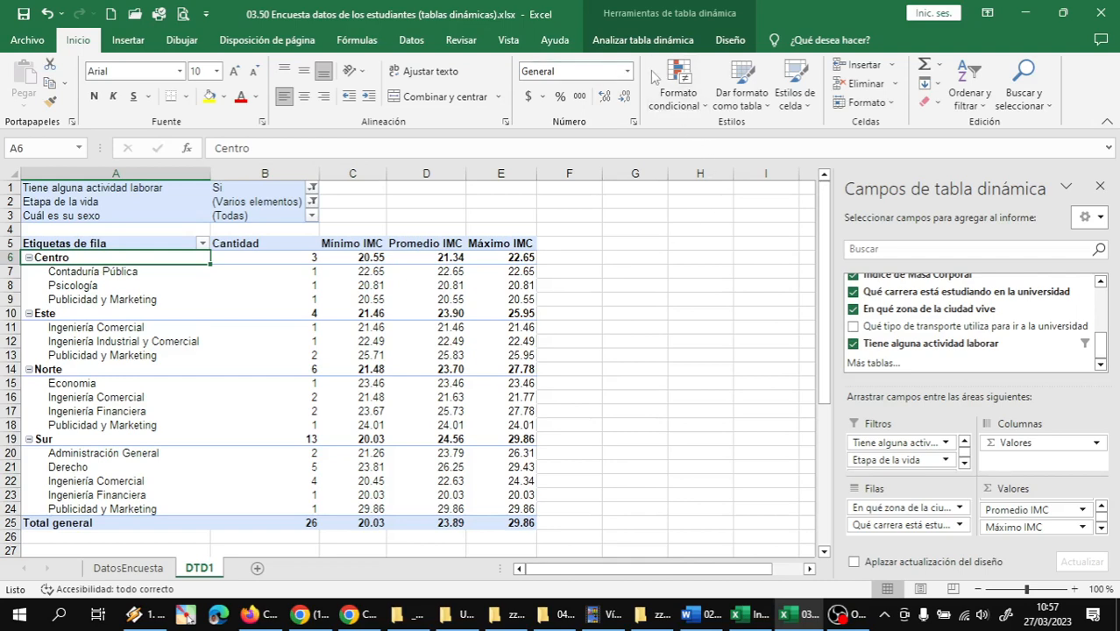
Insert slicers for Cuál es su sexo, Etapa de la vida and Tiene alguna actividad laborar in the pivot table
left_click(649, 42)
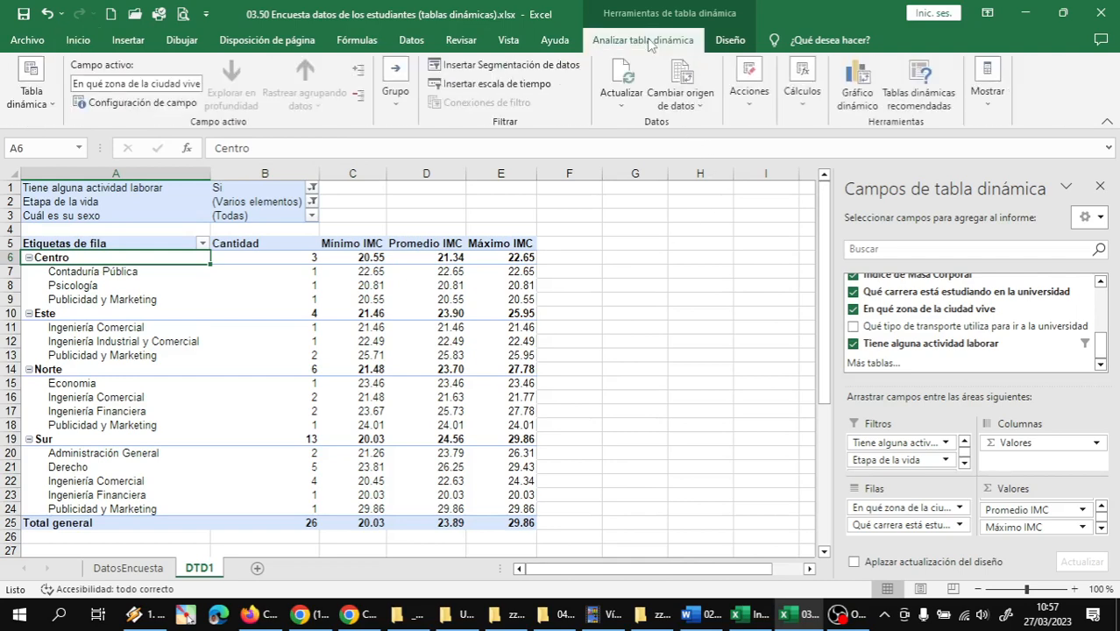
left_click(489, 70)
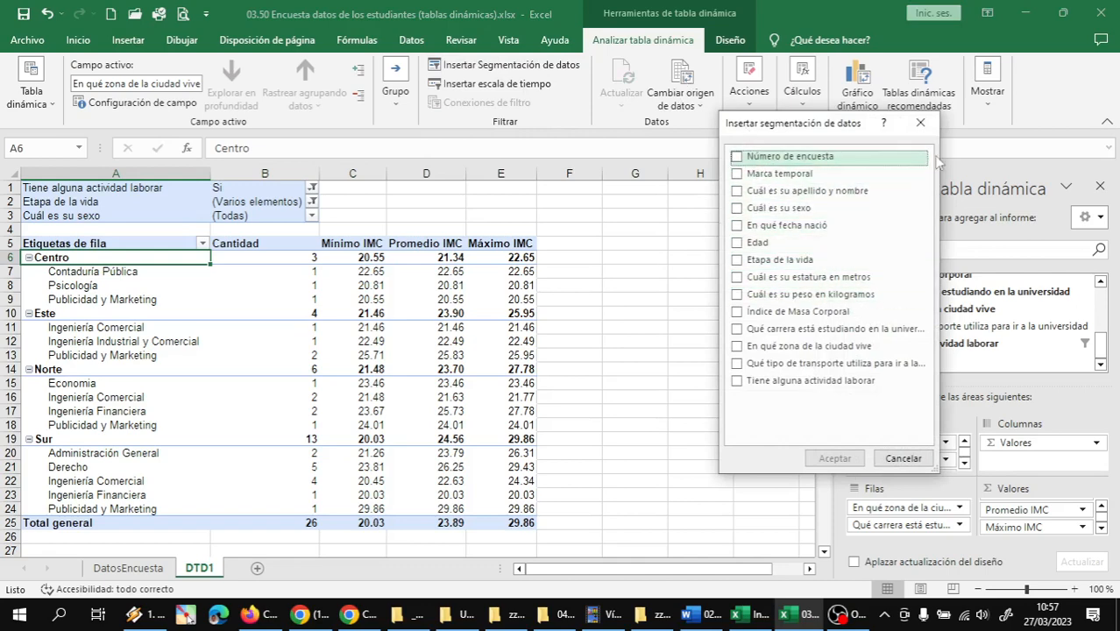
left_click(920, 122)
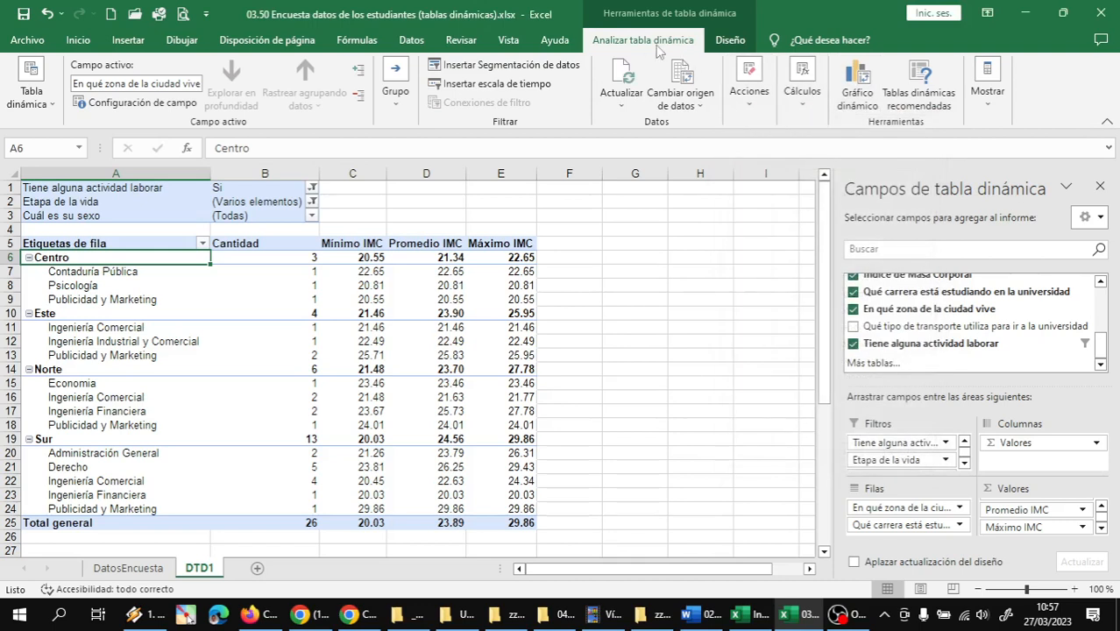
left_click(486, 68)
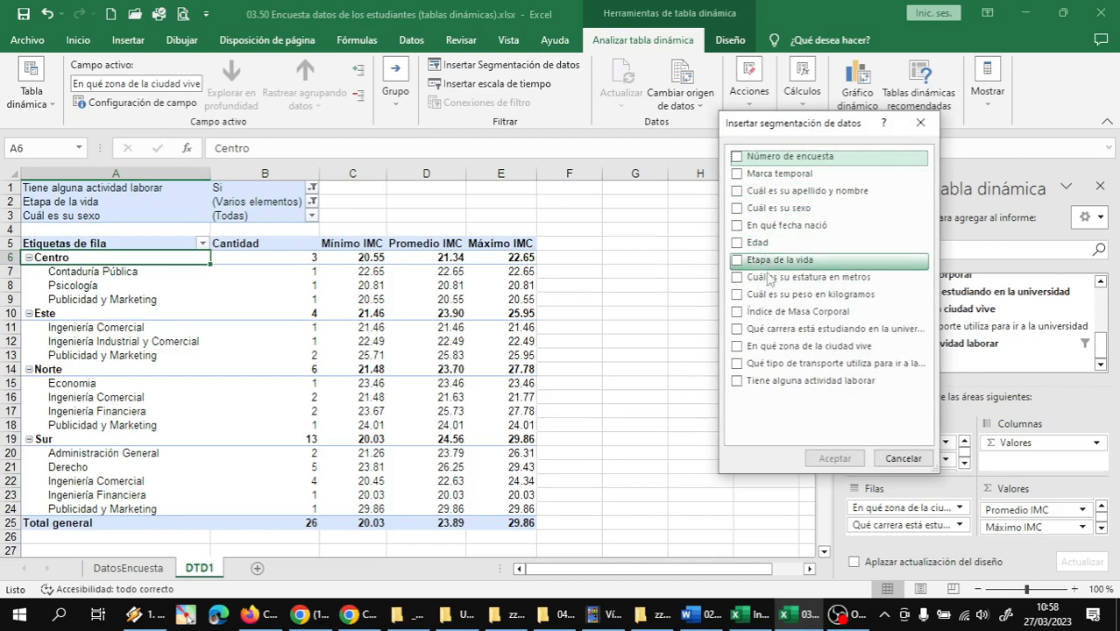
left_click(783, 382)
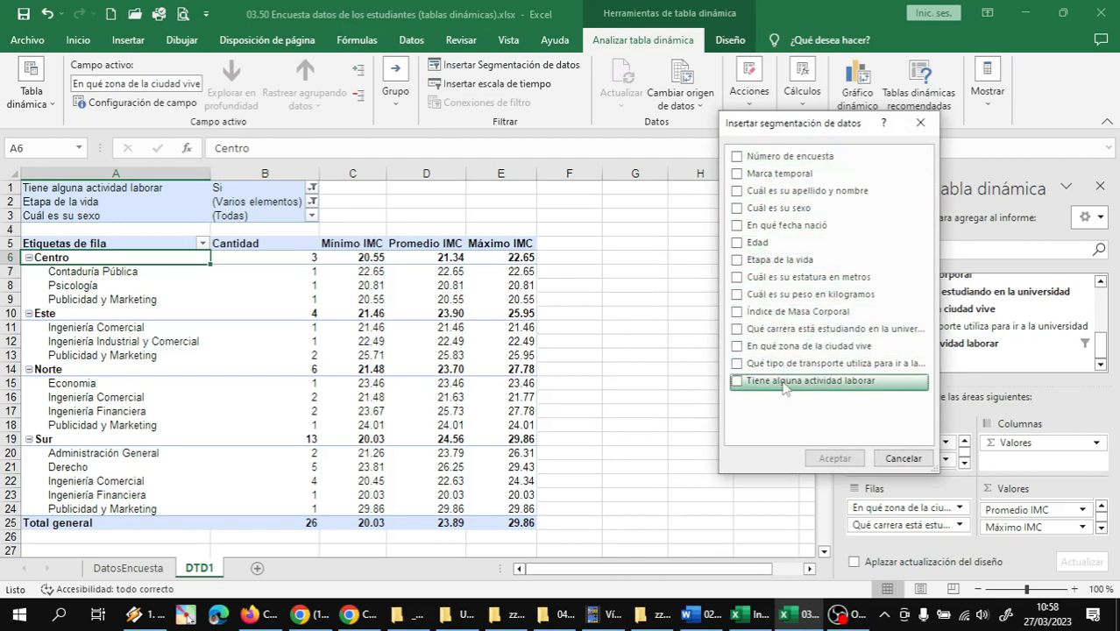
left_click(736, 381)
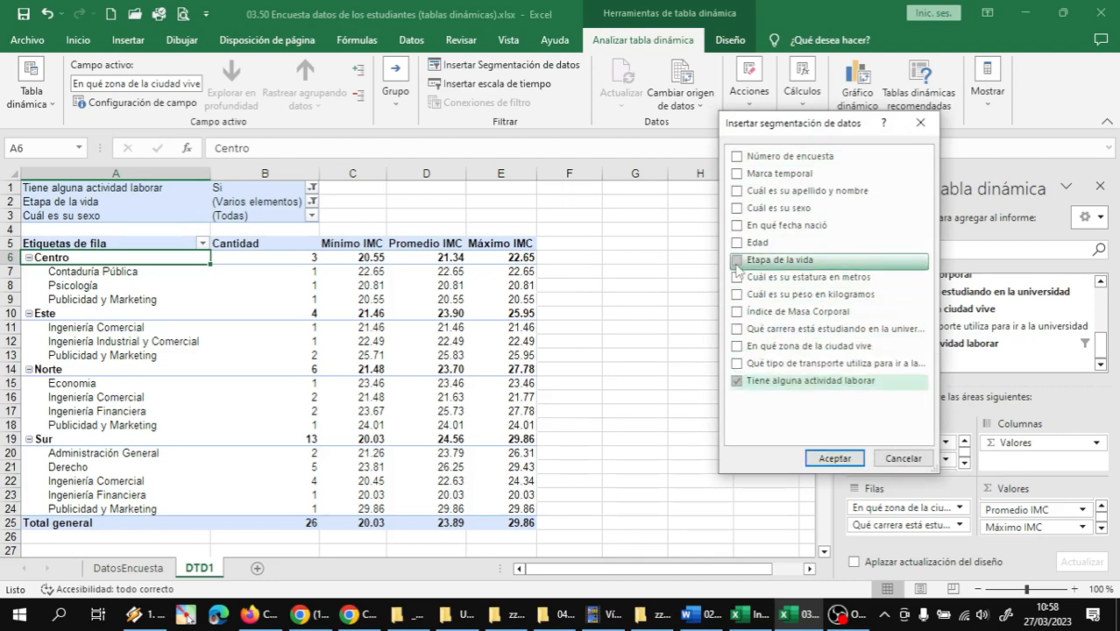
left_click(736, 261)
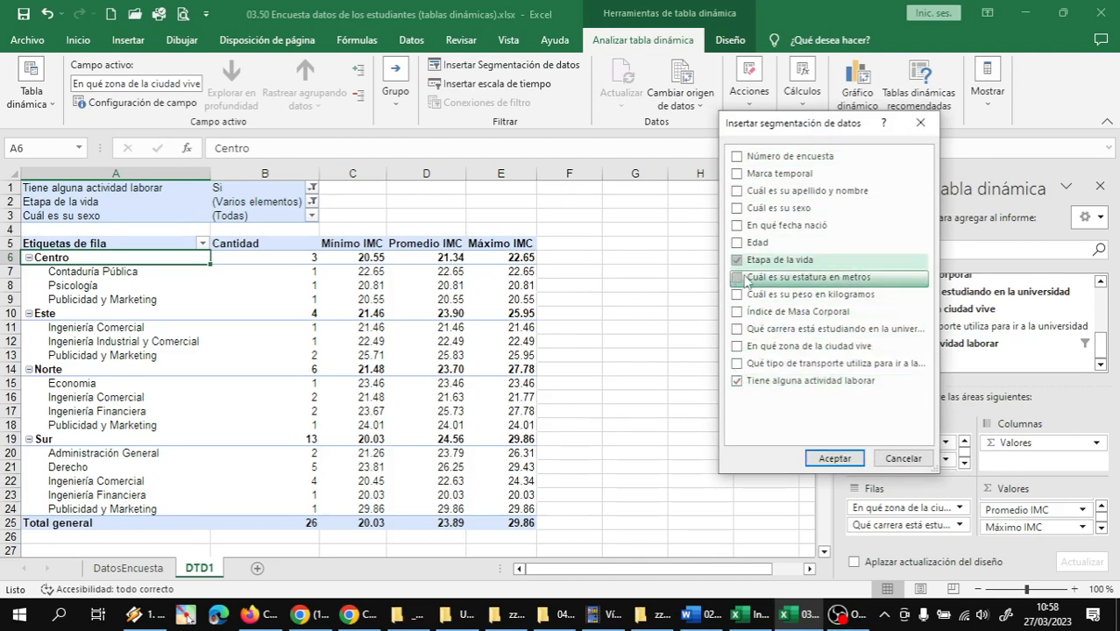
left_click(737, 209)
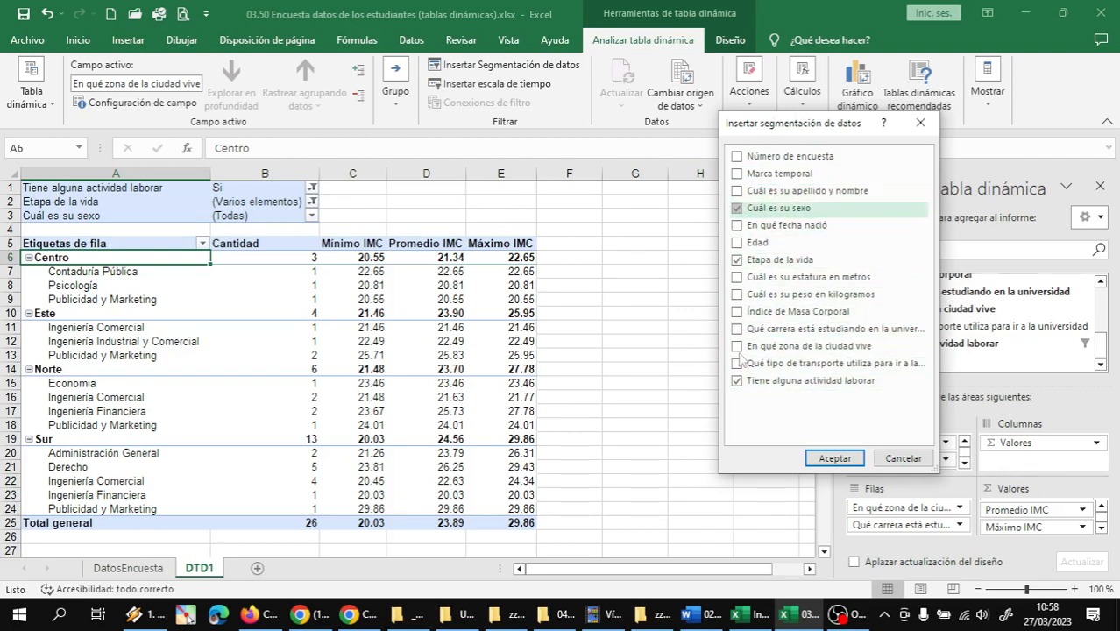
left_click(835, 458)
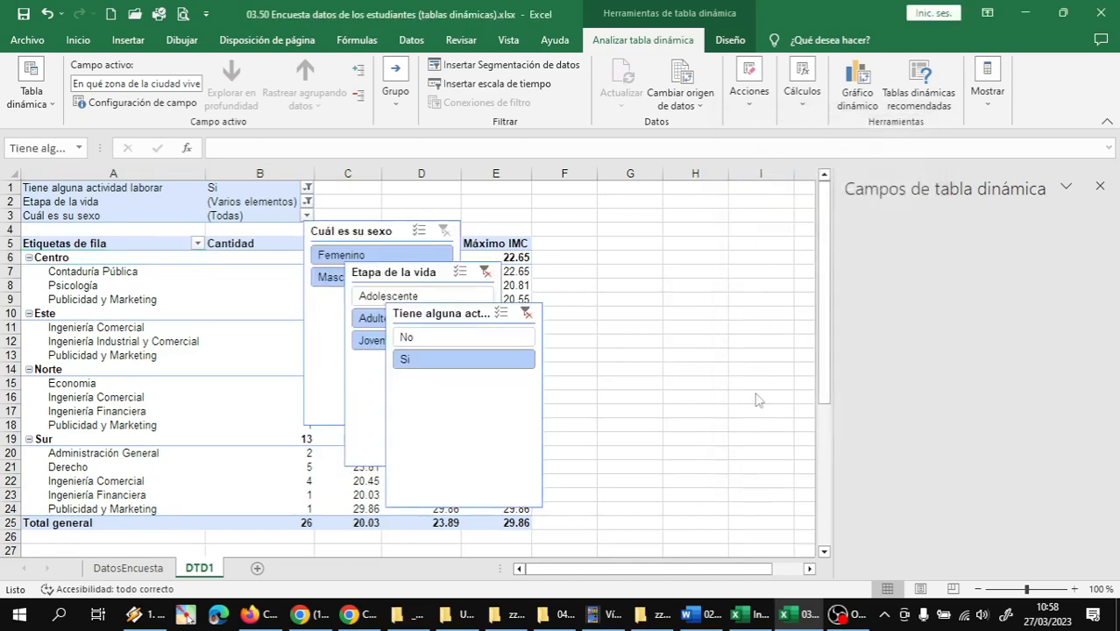
Spread the three overlapping slicers apart and place Tiene alguna actividad laborar beside the table at column F, shortened to about 2.49 cm
left_click_drag(435, 315, 678, 213)
left_click_drag(419, 285, 686, 309)
left_click_drag(364, 236, 877, 262)
left_click_drag(840, 189, 599, 196)
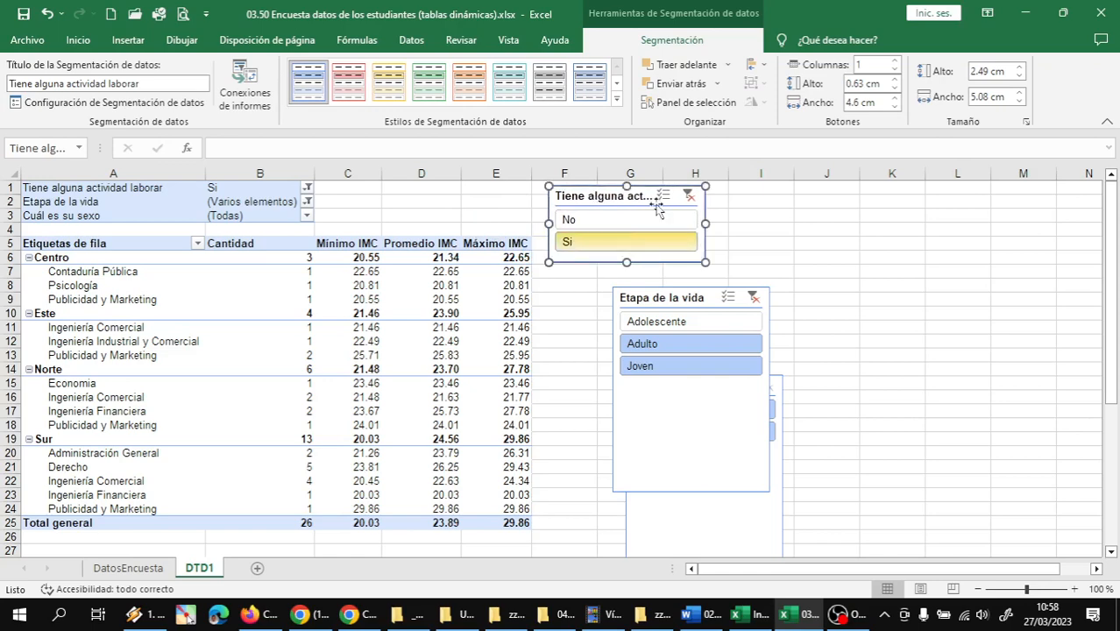
left_click(123, 201)
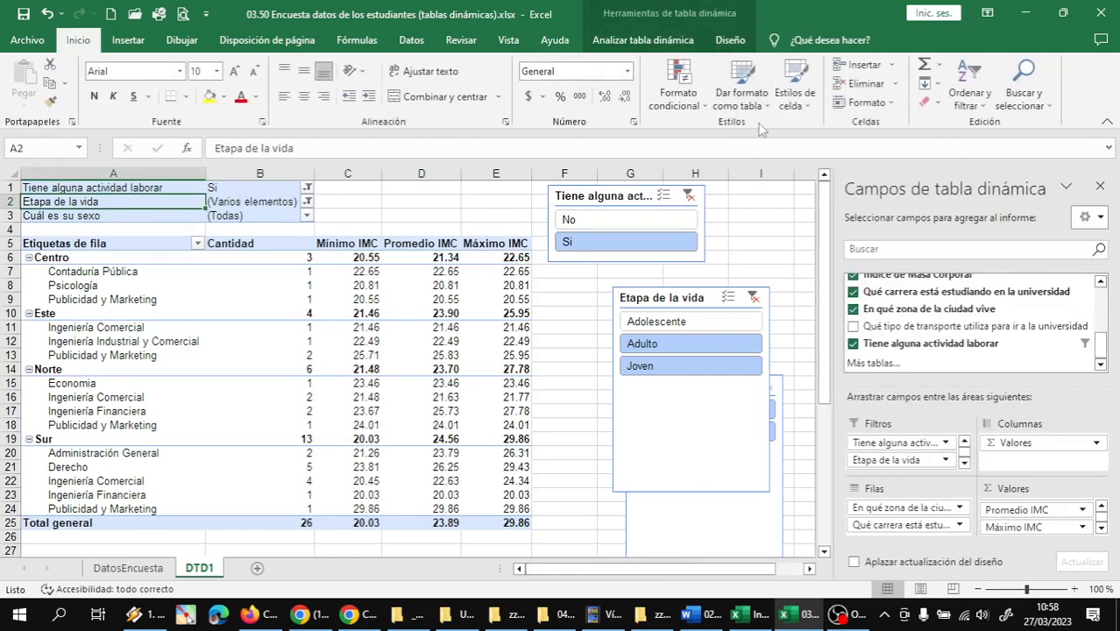
left_click(615, 40)
left_click(509, 65)
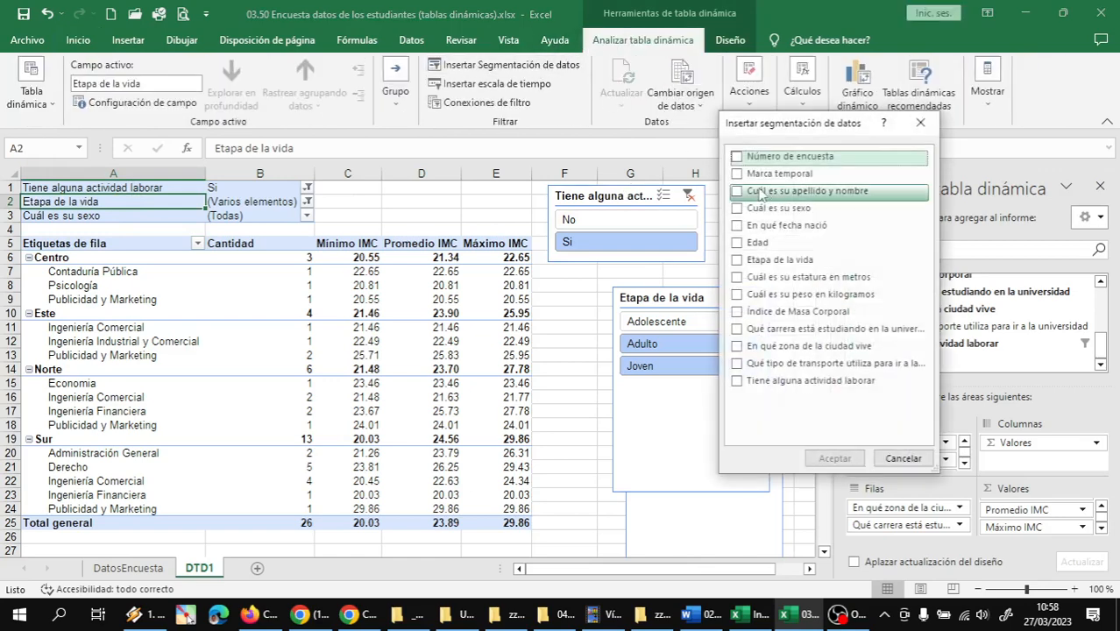
left_click(903, 458)
Stack the Etapa de la vida and Cuál es su sexo slicers below Tiene alguna actividad laborar and shorten both to fit their options
left_click_drag(673, 300, 607, 276)
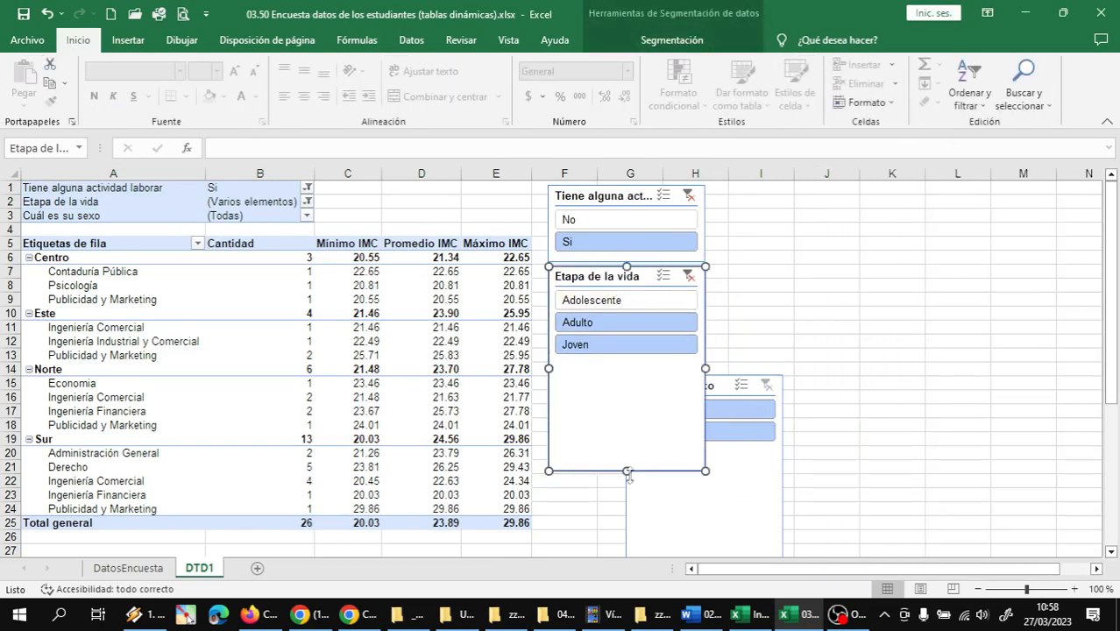
left_click_drag(627, 474, 639, 363)
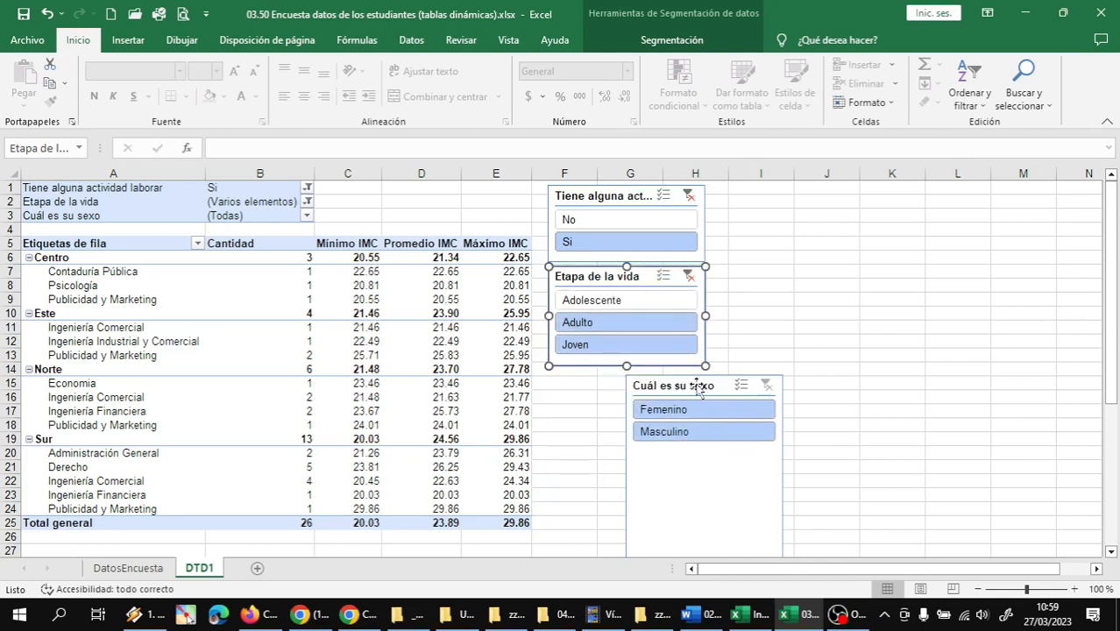
left_click_drag(697, 386, 615, 361)
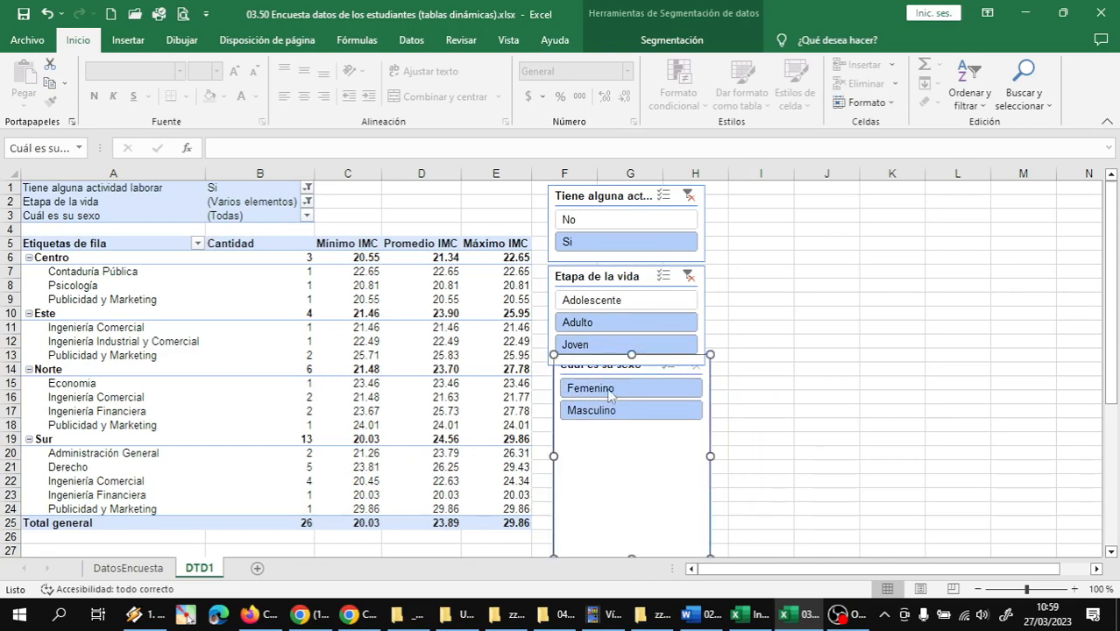
left_click_drag(631, 553, 627, 446)
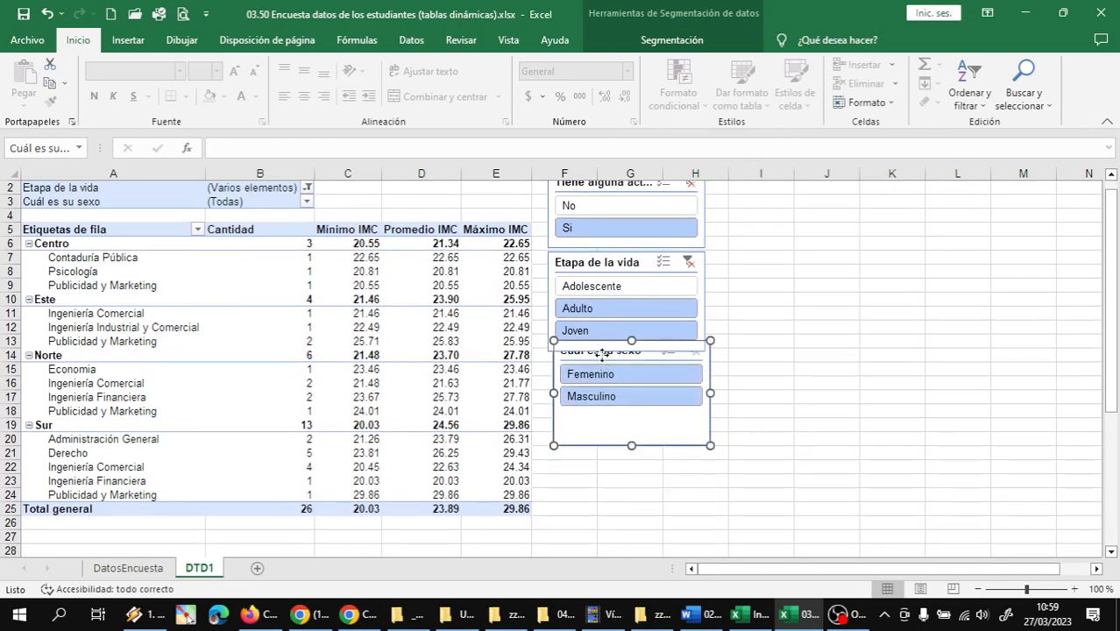
left_click_drag(601, 355, 597, 375)
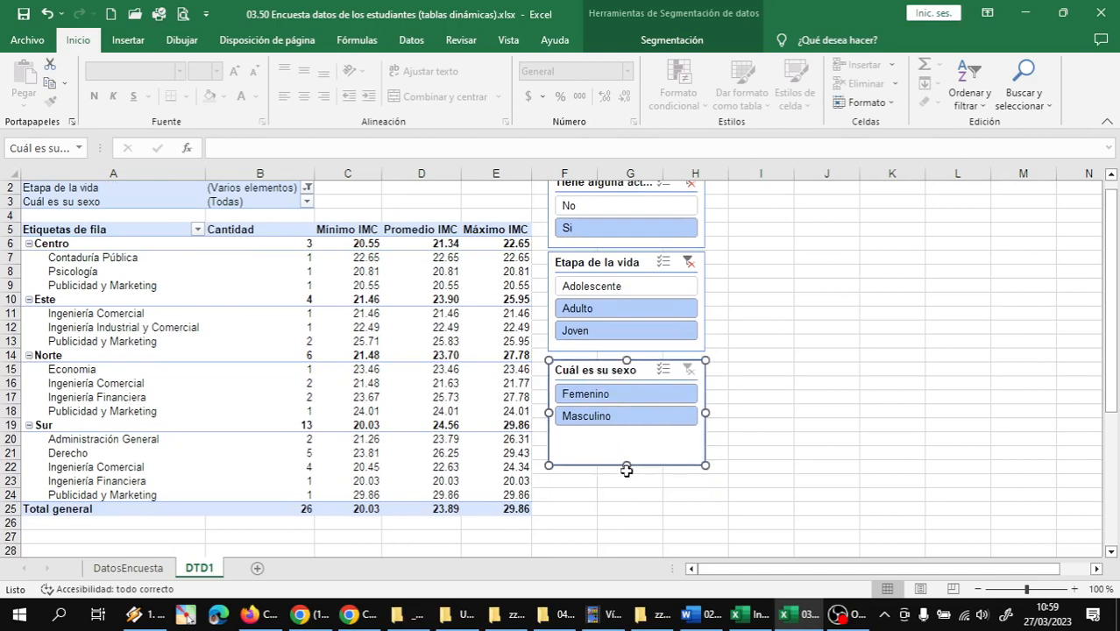
left_click_drag(626, 465, 626, 439)
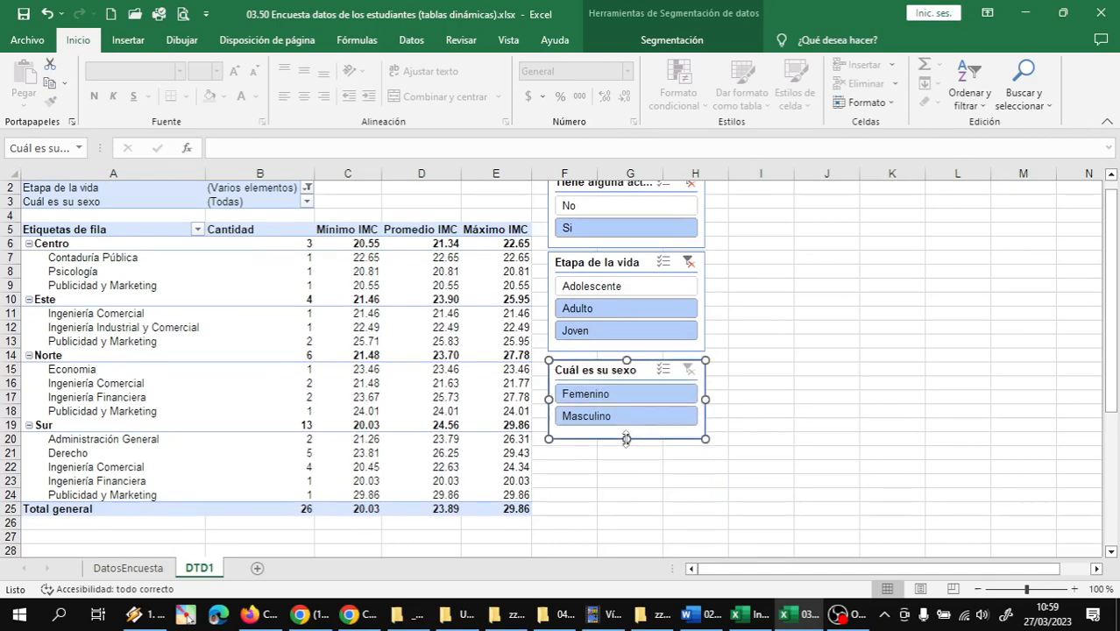
left_click(628, 474)
scroll(720, 308, "up", 1)
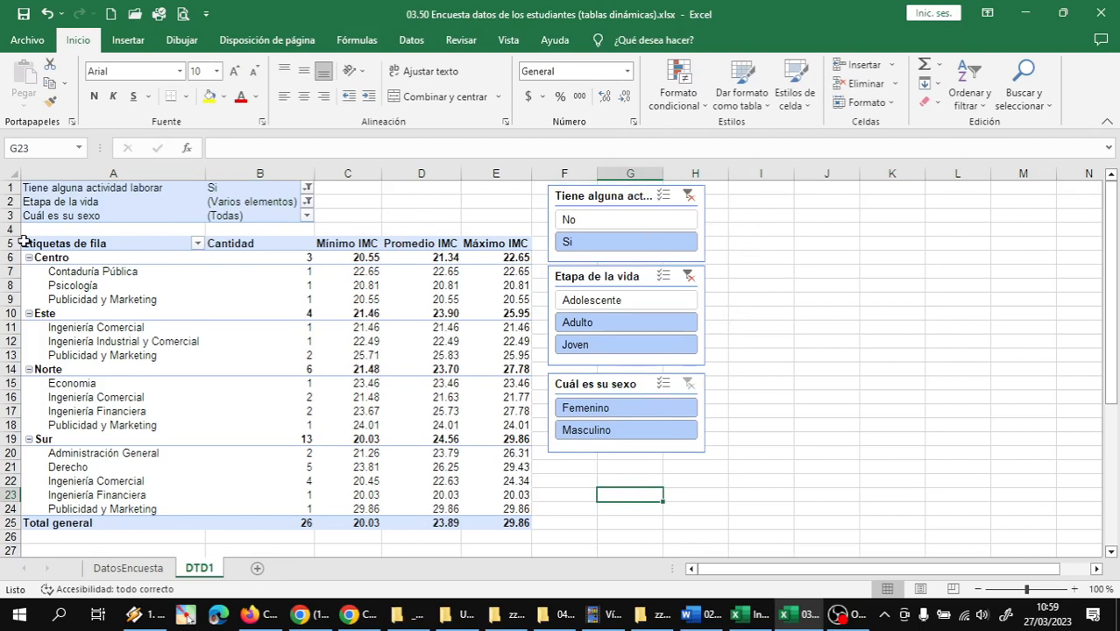
Increase the height of row 4 and move the Tiene alguna actividad laborar and Etapa de la vida slicers above the table
left_click_drag(13, 235, 13, 270)
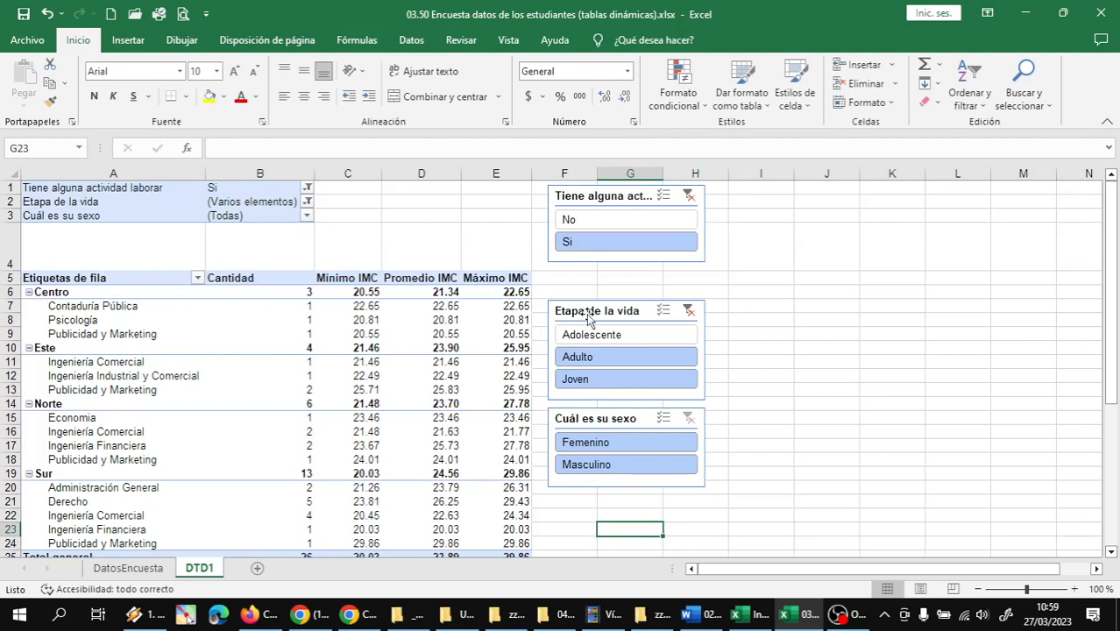
left_click(763, 280)
left_click_drag(617, 203, 393, 202)
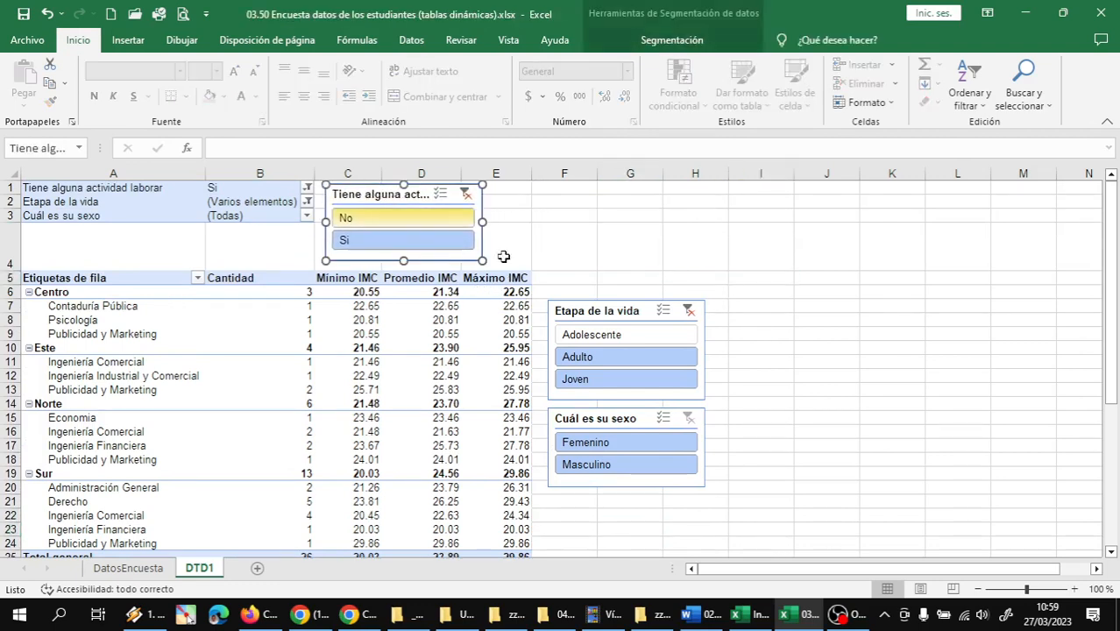
left_click_drag(580, 308, 522, 187)
left_click(701, 321)
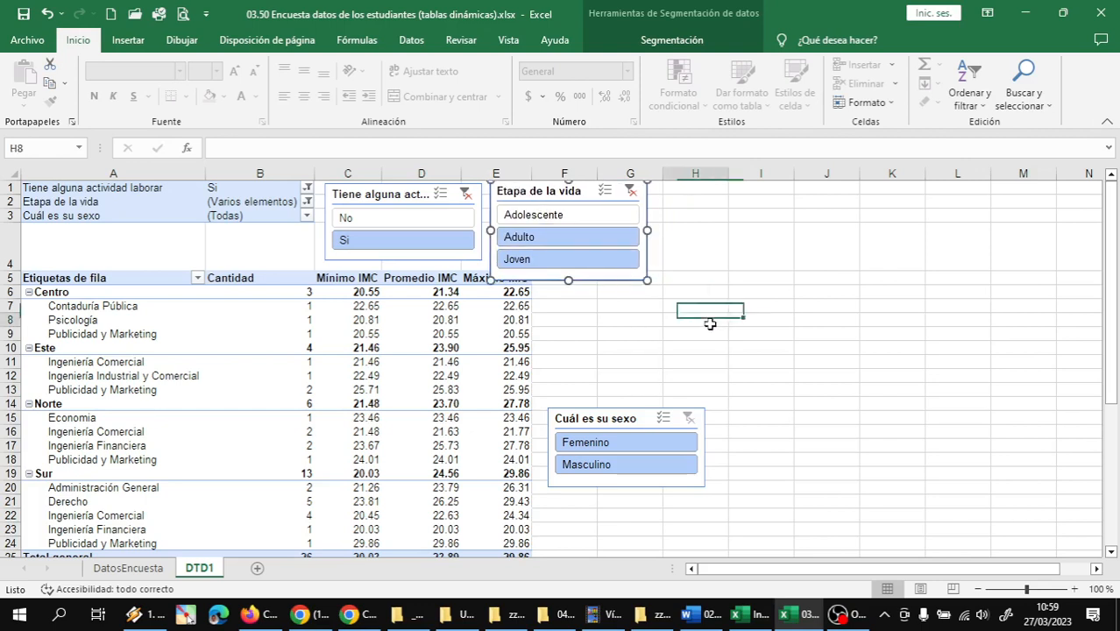
Make row 4 slightly taller and line up the Cuál es su sexo and Tiene alguna actividad laborar slicers with Etapa de la vida above the table
left_click_drag(19, 273, 18, 289)
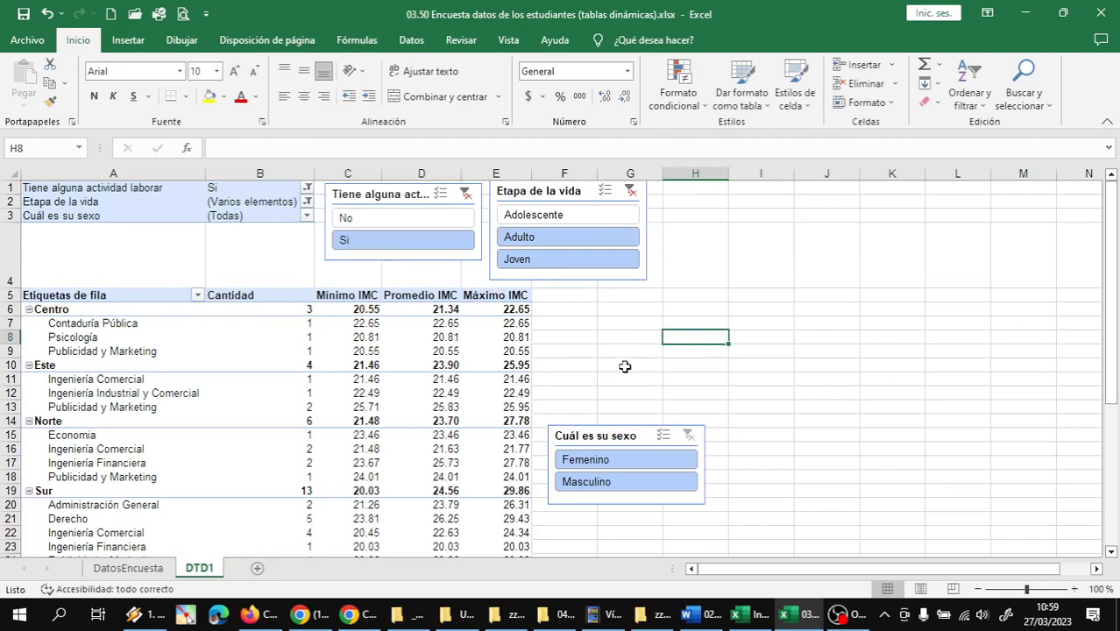
left_click_drag(591, 432, 694, 183)
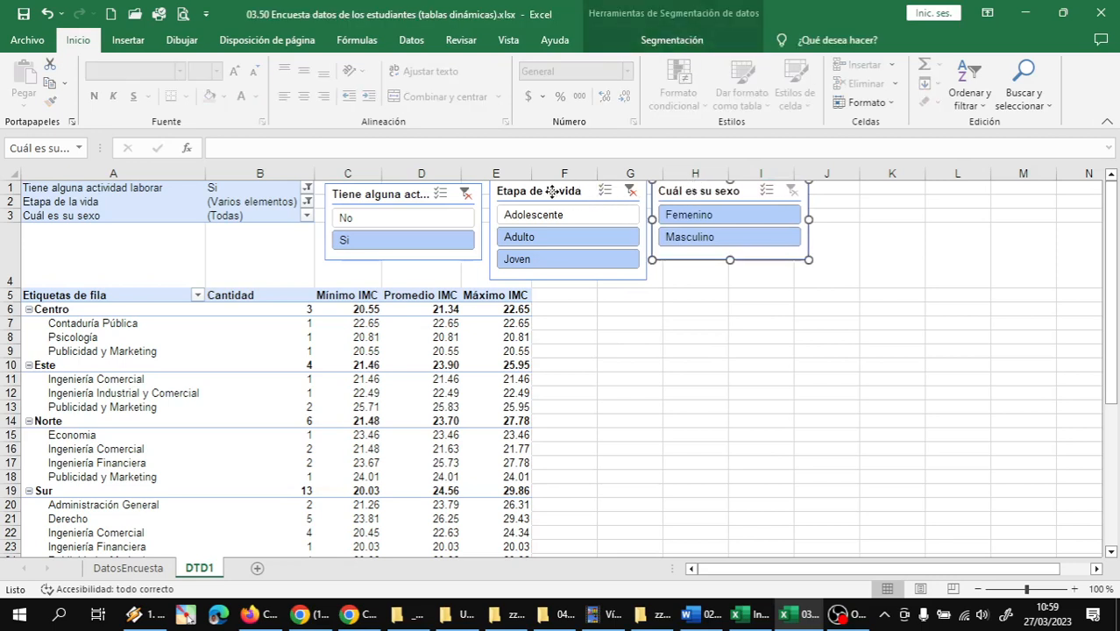
left_click(549, 190)
left_click_drag(397, 205, 372, 187)
left_click(715, 342)
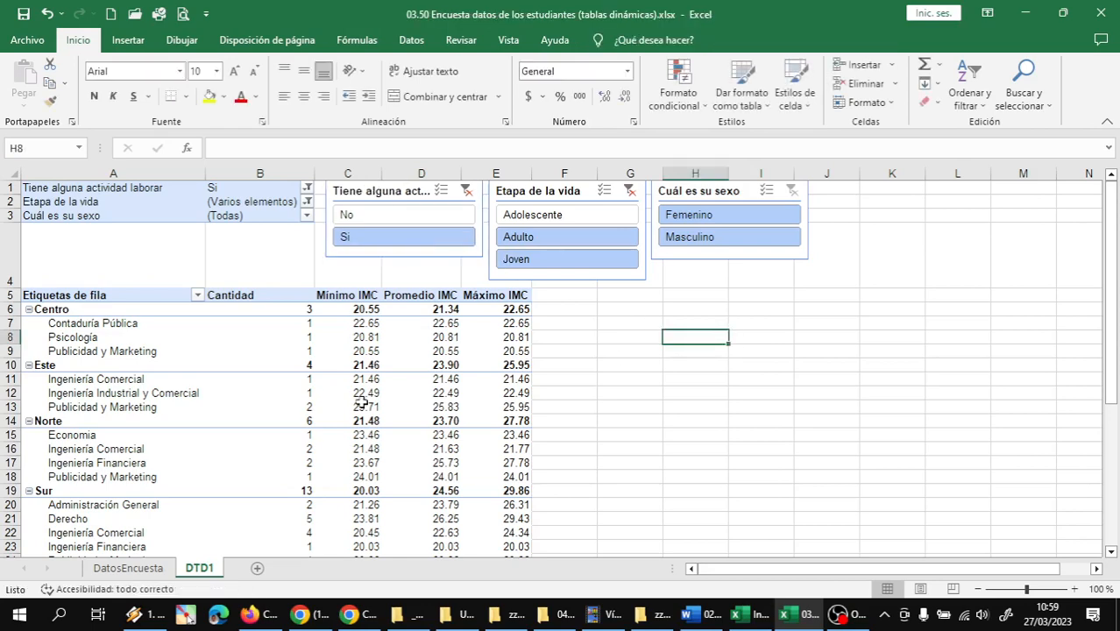
Use the slicers to include both No and Si for work activity and limit Etapa de la vida to Adolescente and Joven
left_click(166, 344)
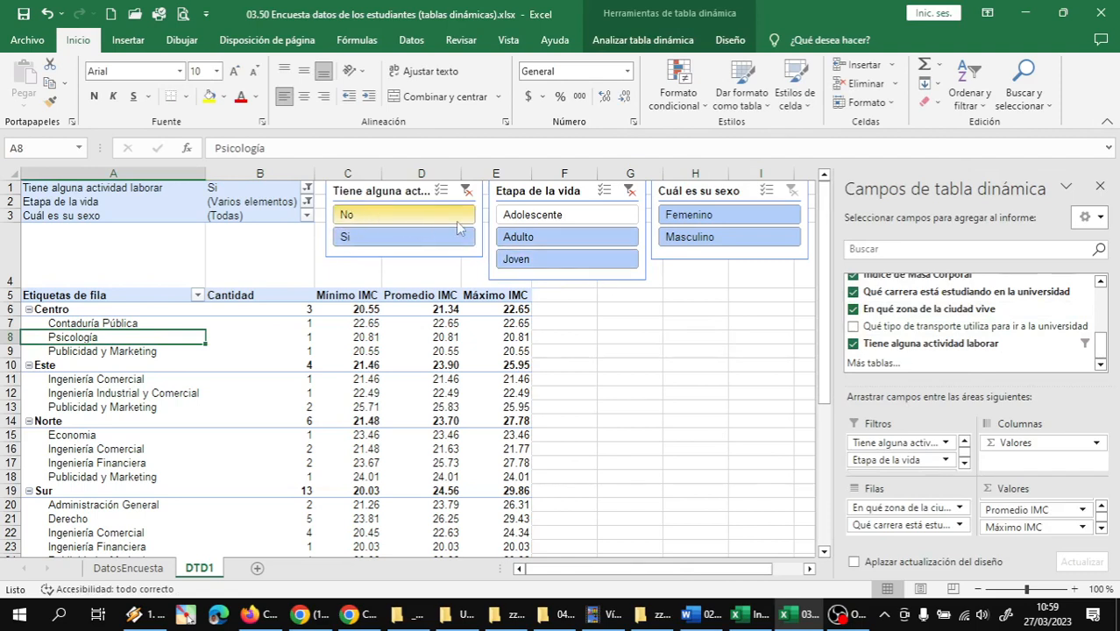
left_click(365, 219)
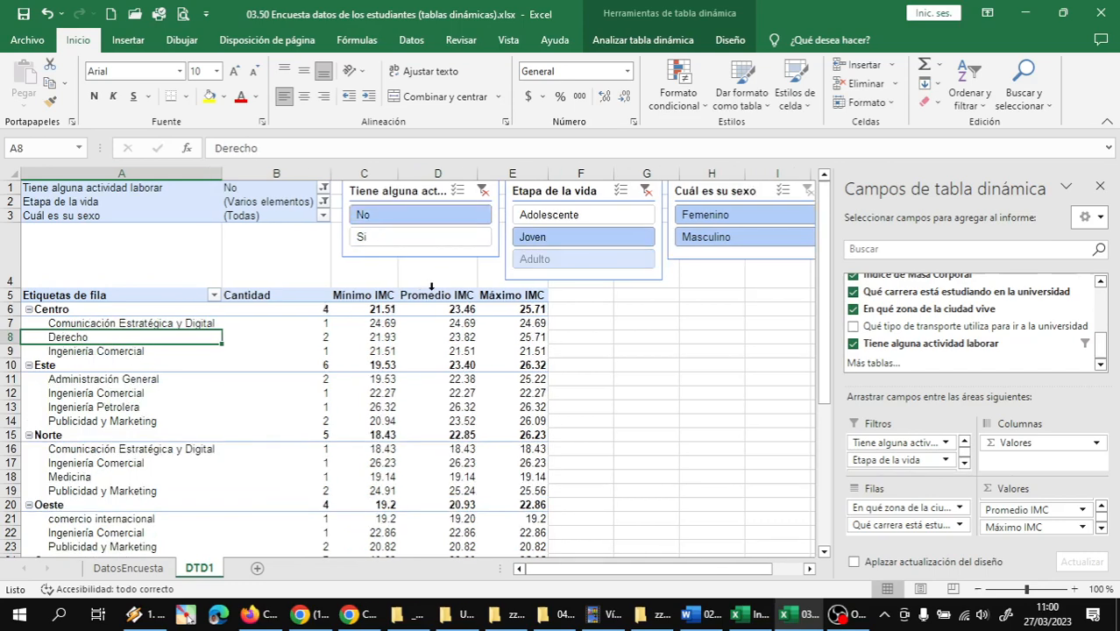
left_click(392, 245, "ctrl")
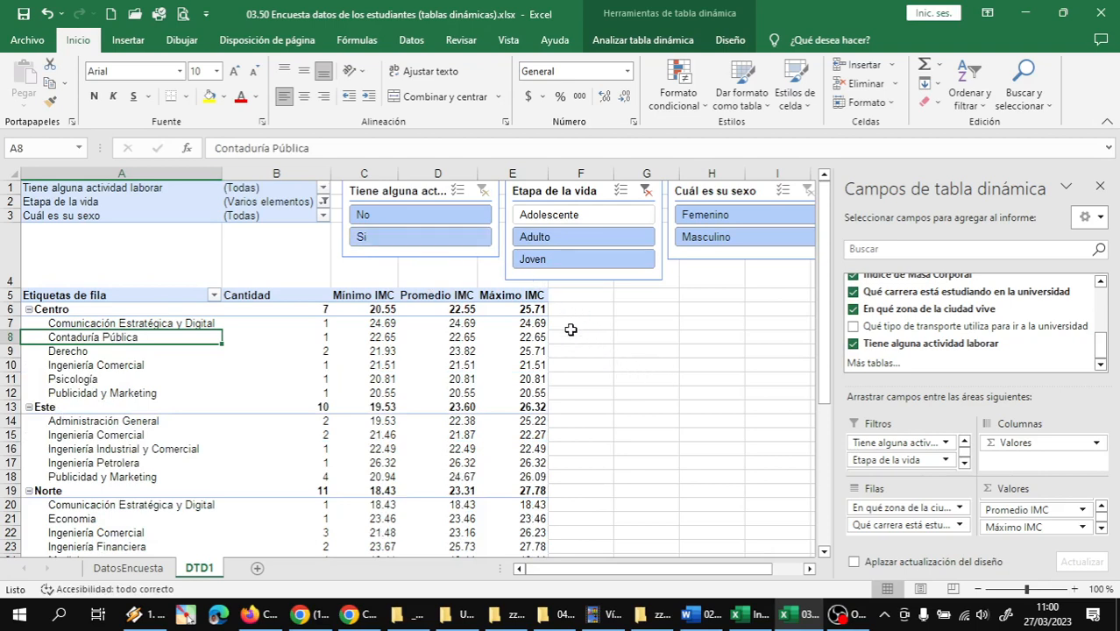
left_click(559, 219)
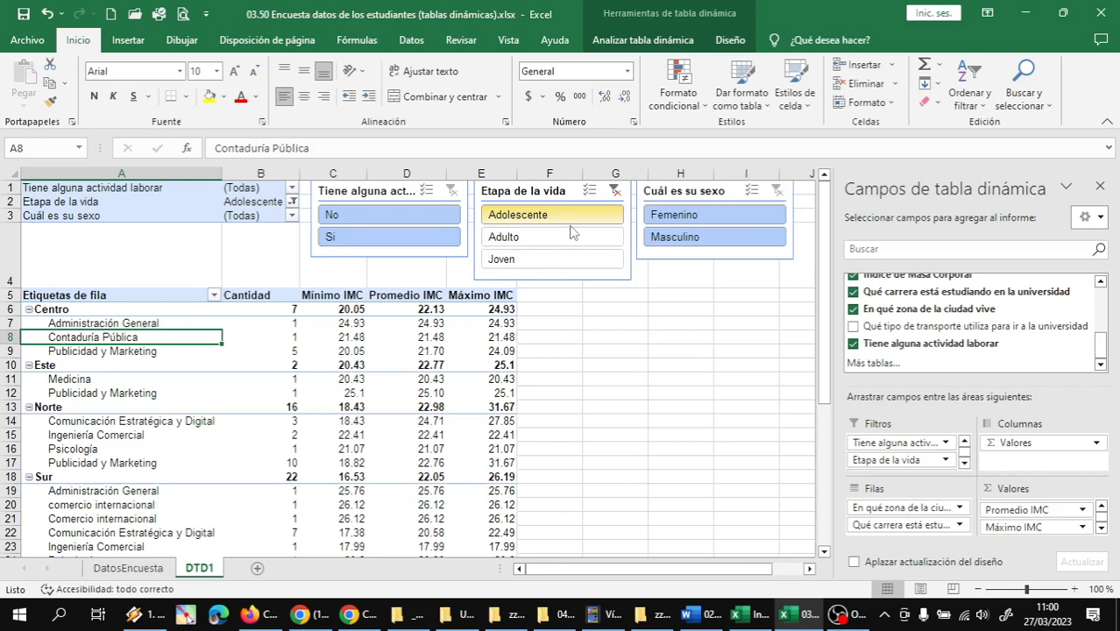
left_click(530, 265, "ctrl")
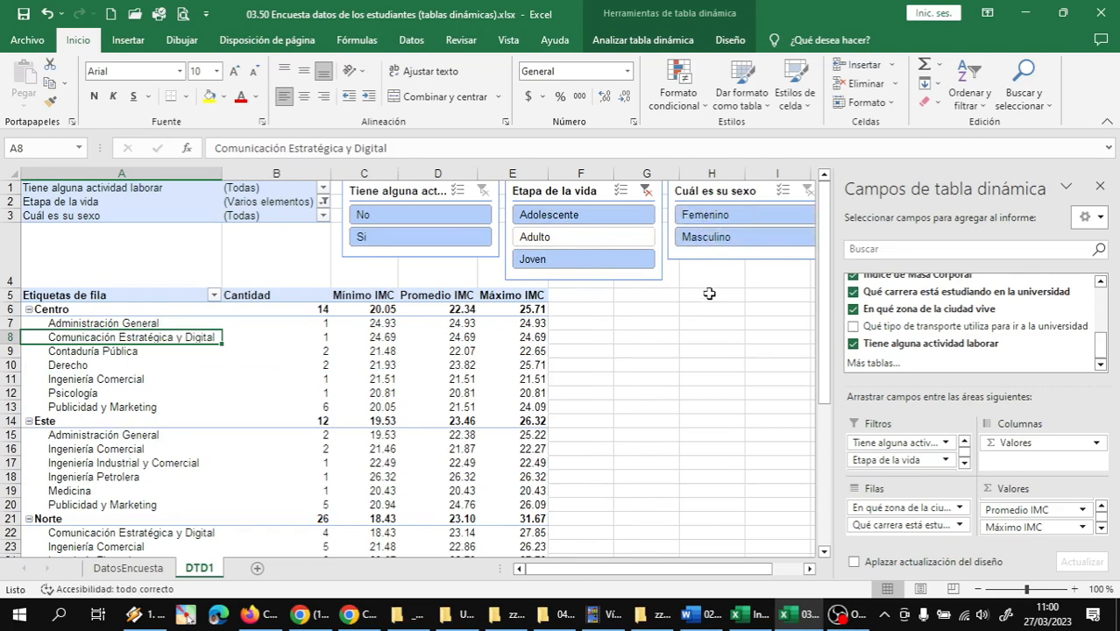
Filter the Cuál es su sexo slicer to Femenino, switch it to Masculino, and include both options again
left_click(708, 220)
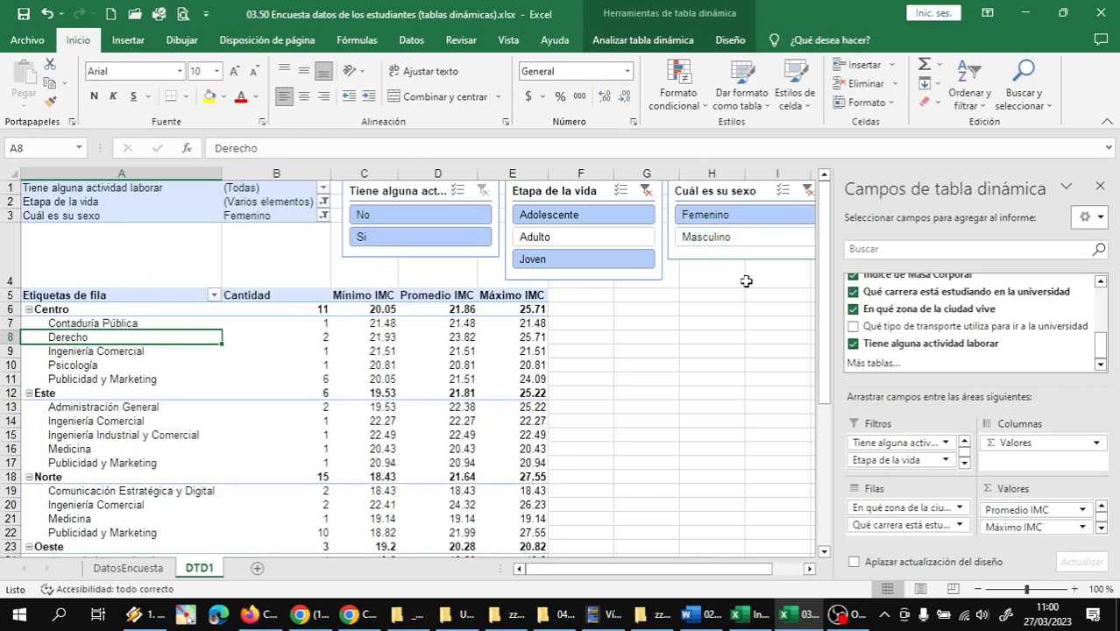
left_click(710, 244)
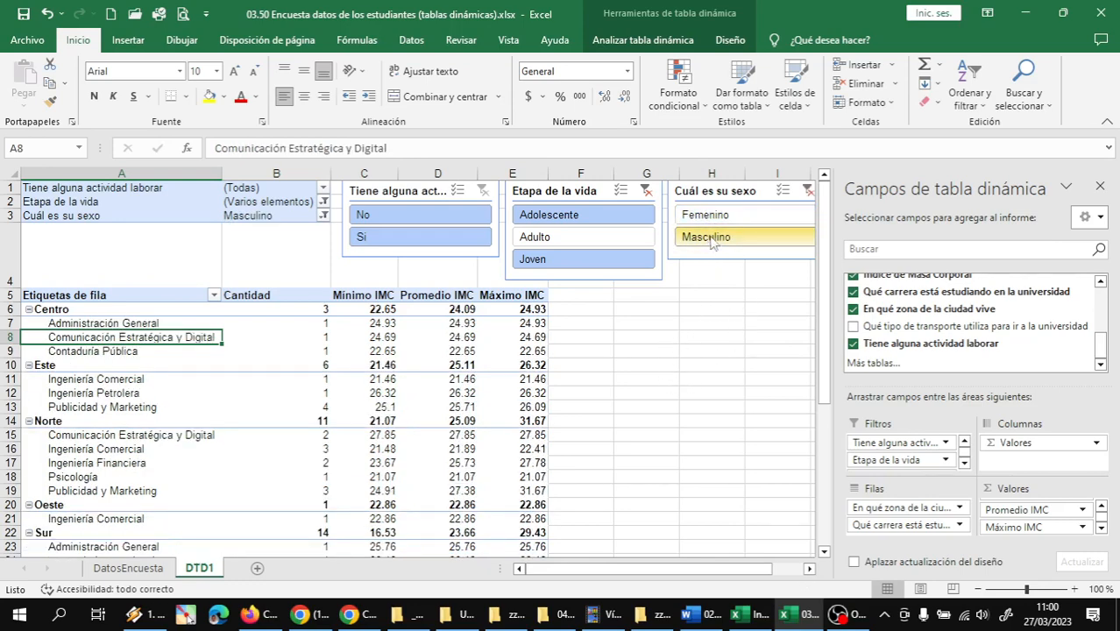
left_click(708, 221, "ctrl")
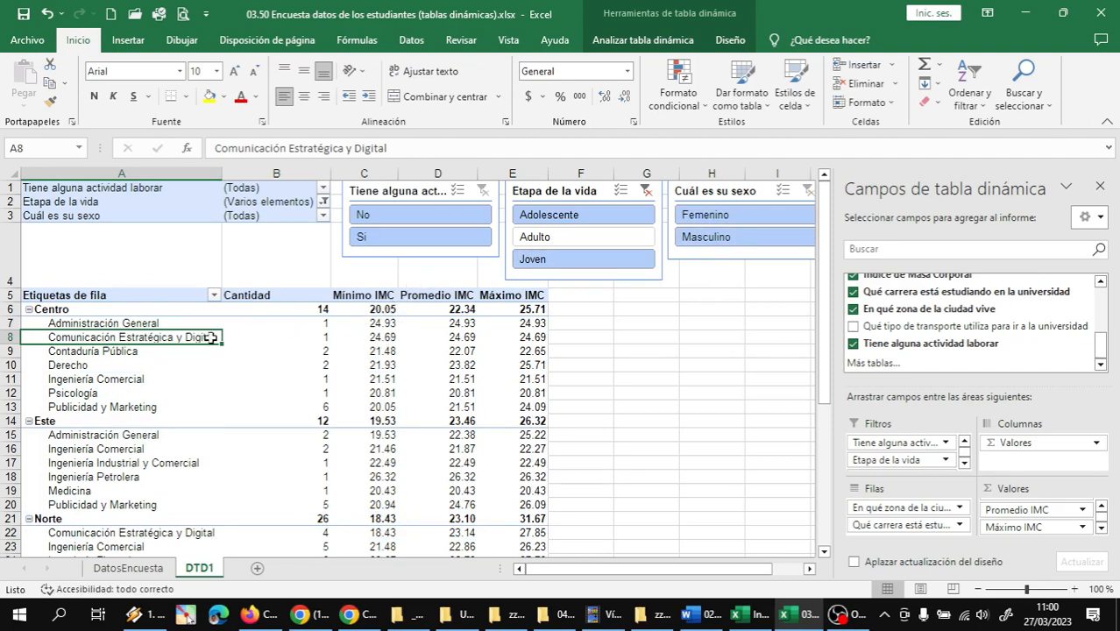
Narrow the Tiene alguna actividad laborar and Etapa de la vida slicers and move the second one close beside the first
left_click(130, 367)
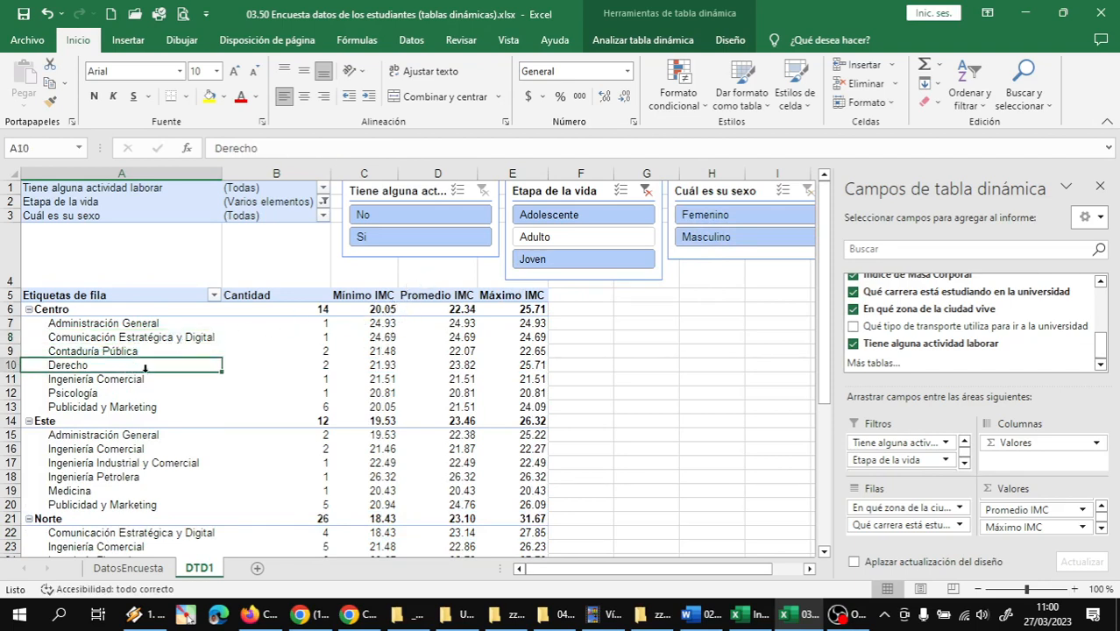
left_click(497, 224)
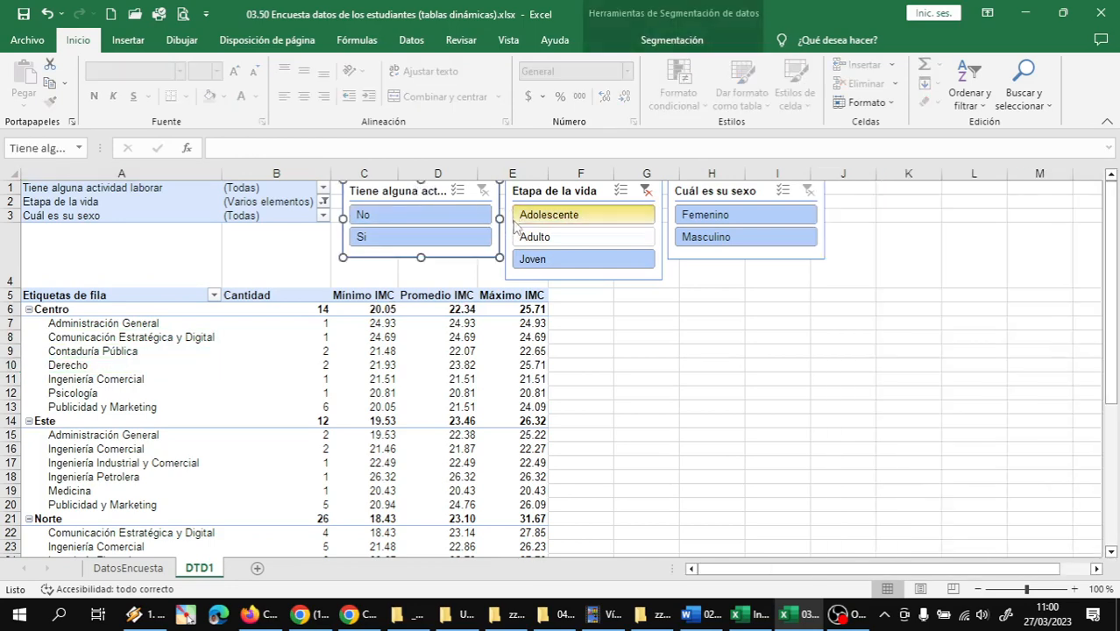
left_click_drag(499, 219, 481, 220)
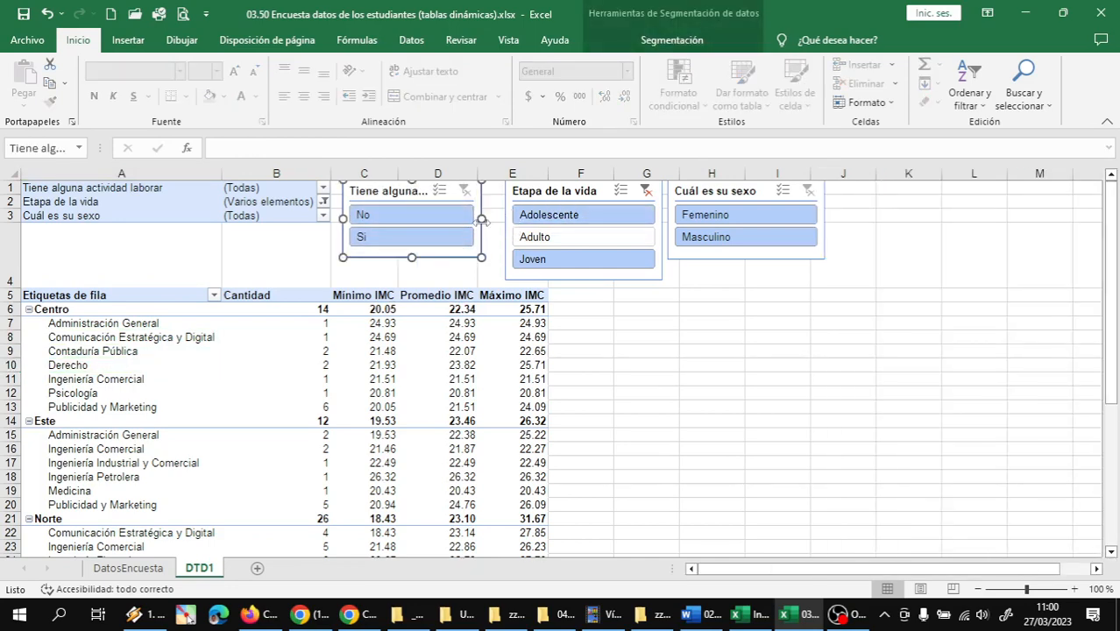
left_click_drag(568, 191, 546, 192)
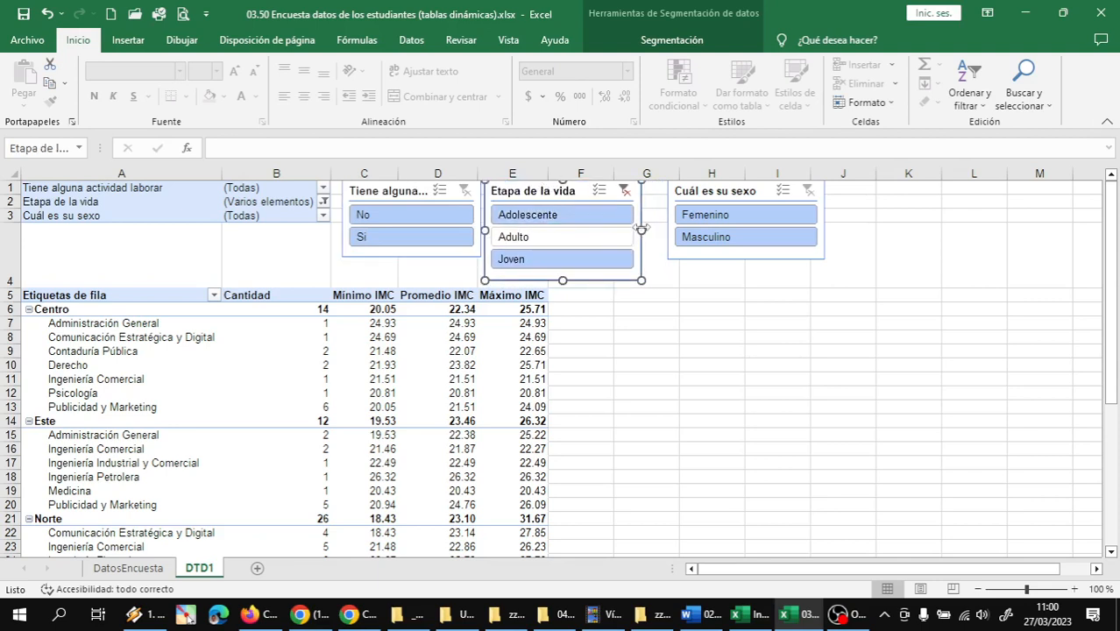
mouse_move(621, 228)
left_mouse_down()
mouse_move(593, 225)
mouse_move(602, 229)
left_mouse_up()
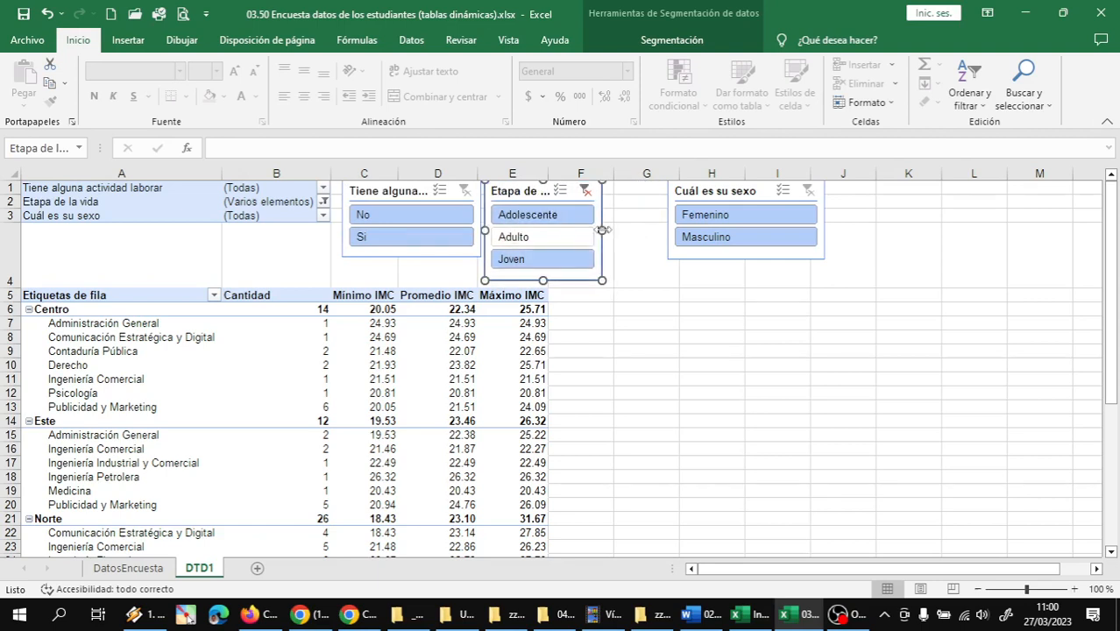
Move the Cuál es su sexo slicer next to Etapa de la vida, narrow it, and return to cell A1
left_click_drag(732, 189, 671, 189)
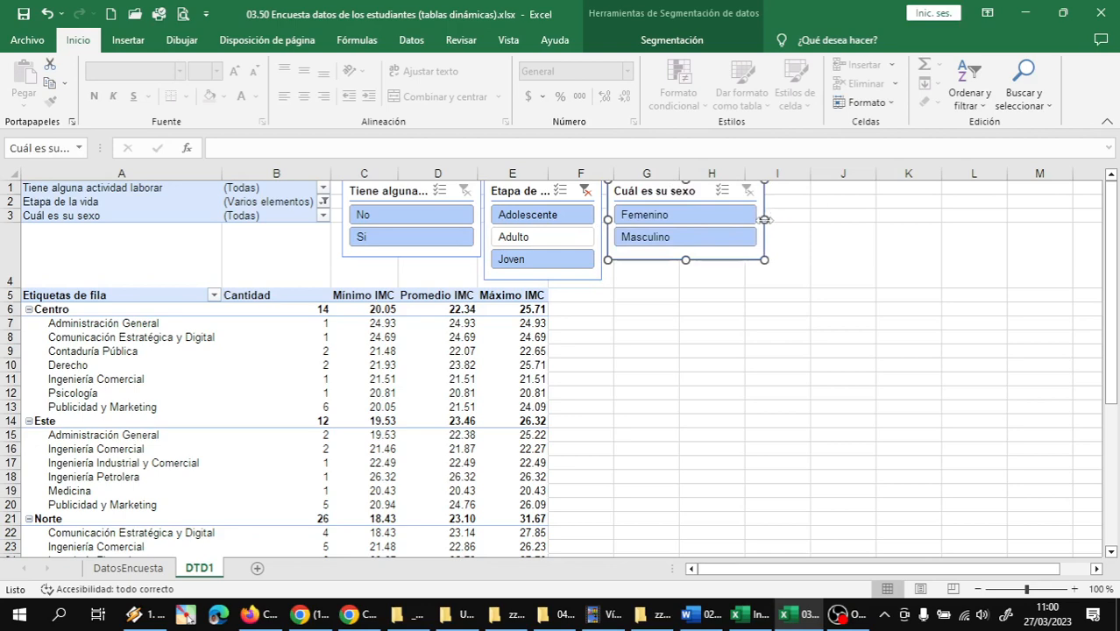
left_click_drag(764, 220, 722, 220)
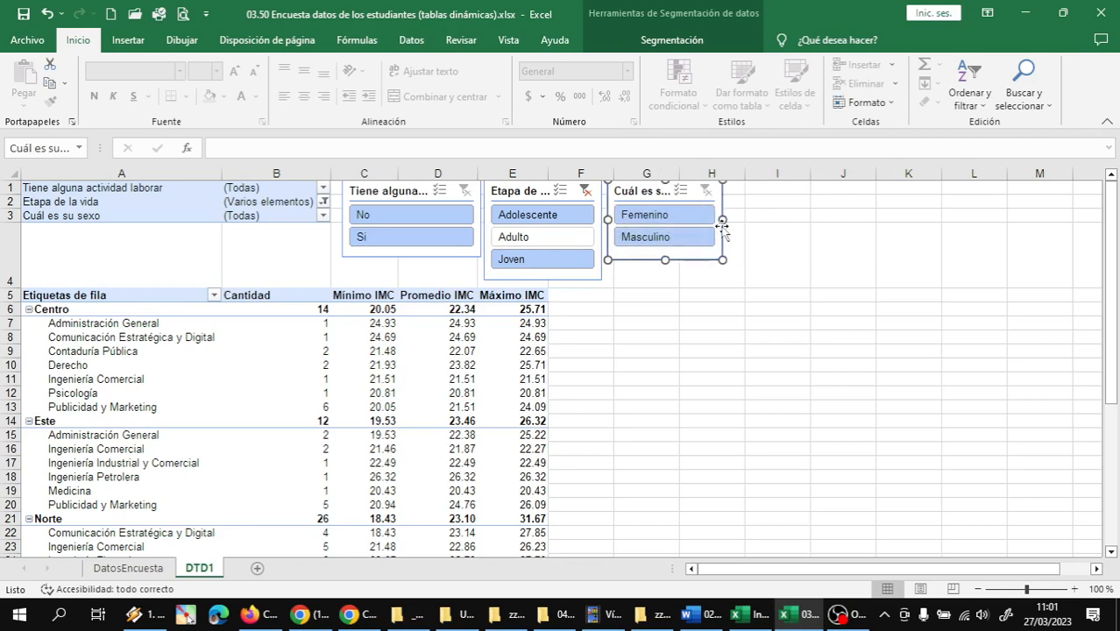
left_click(499, 362)
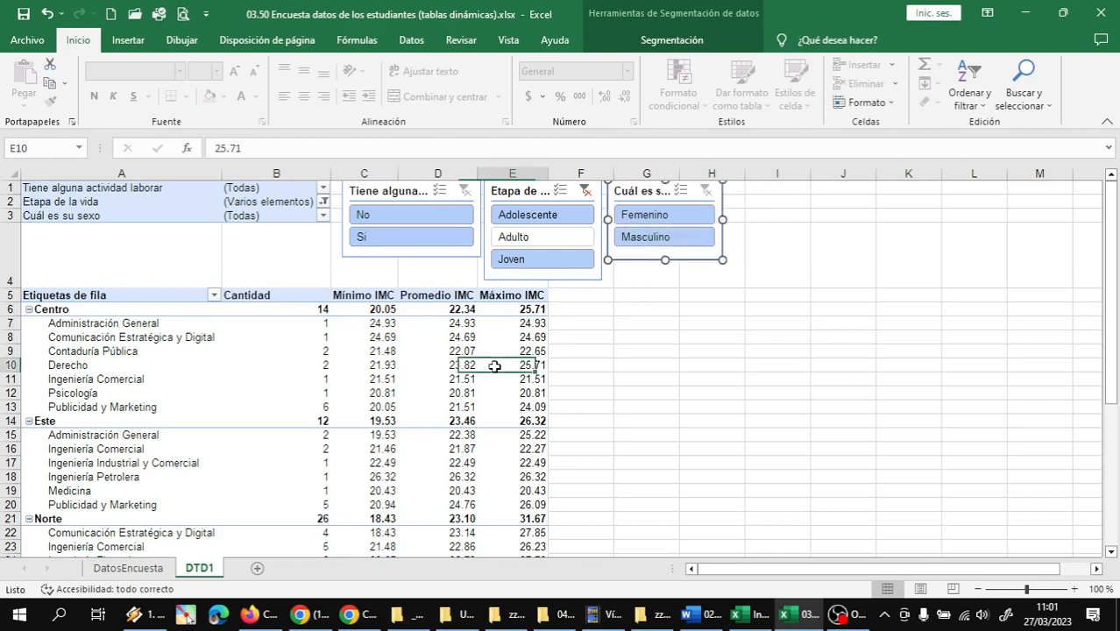
key("ctrl+Home")
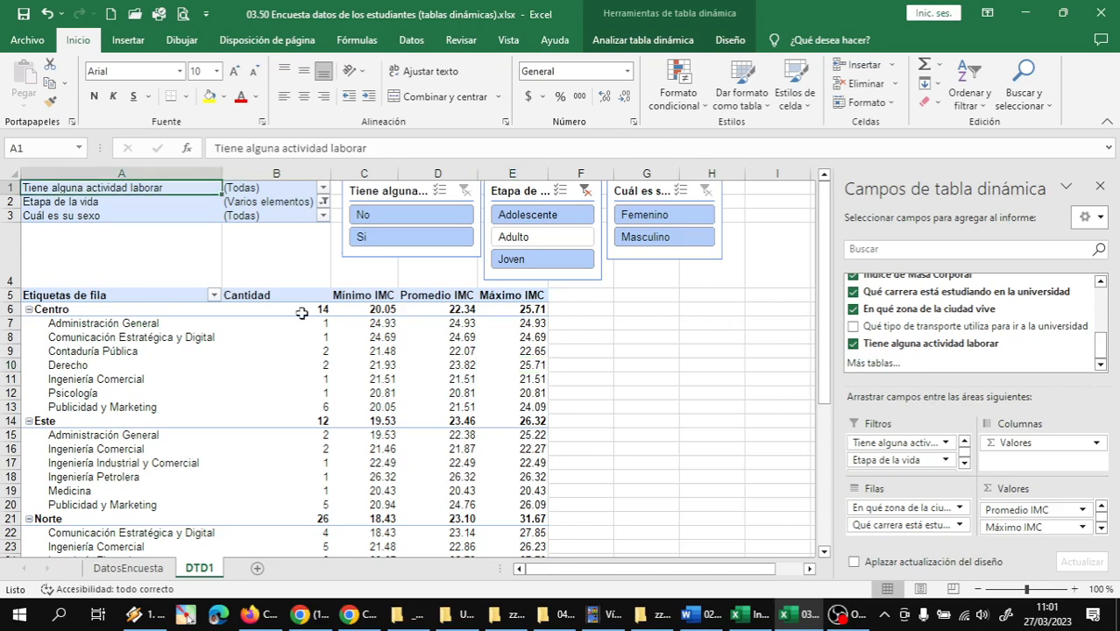
left_click(113, 339)
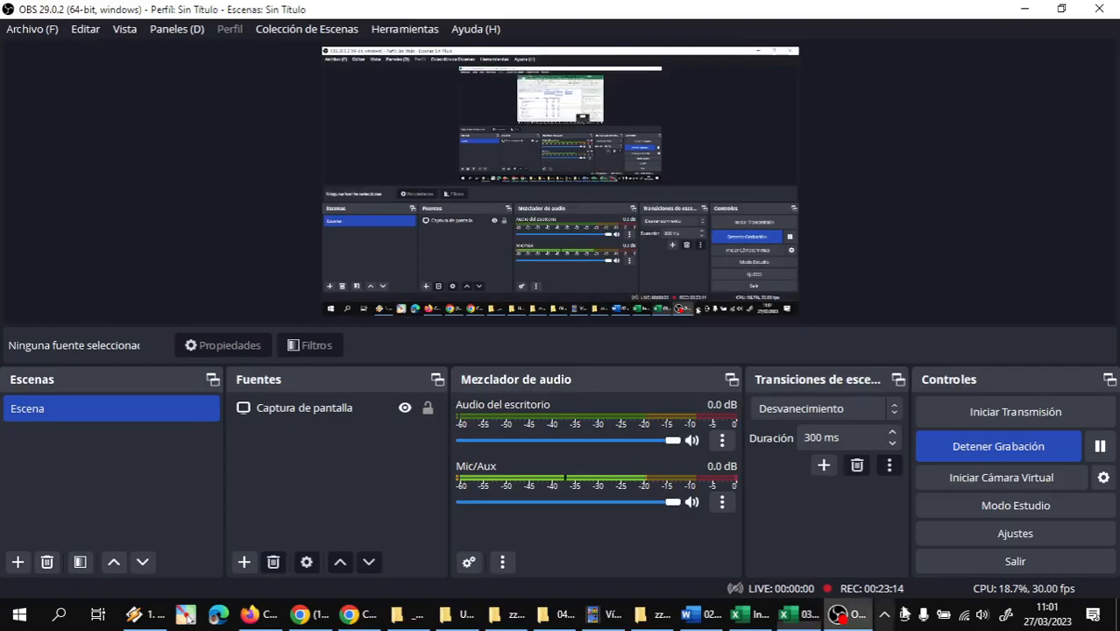
left_click(837, 613)
left_click(1100, 446)
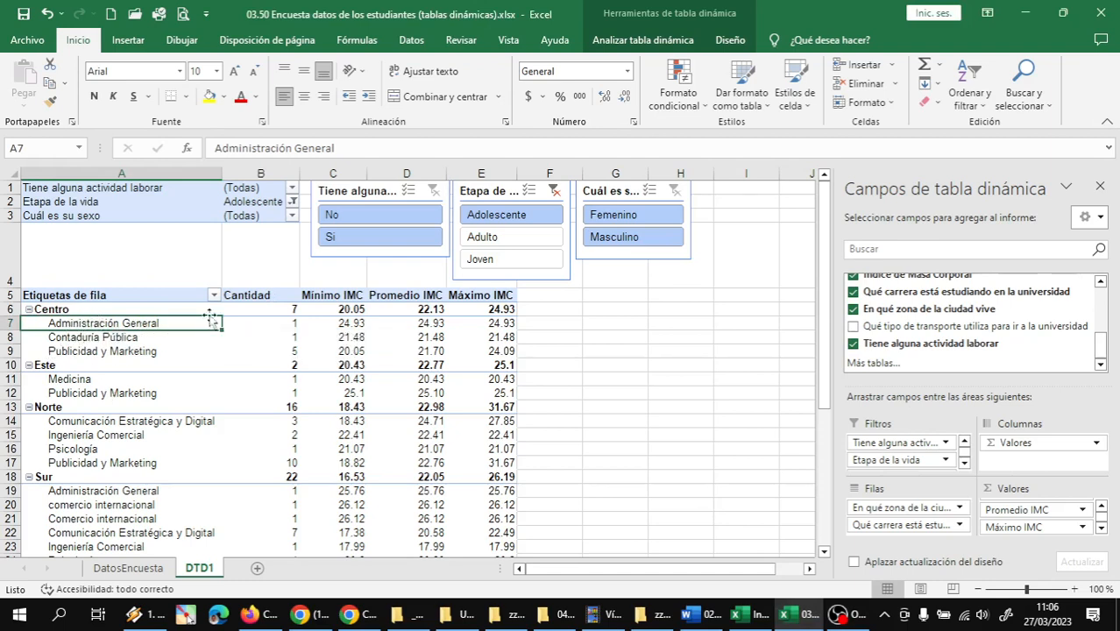
Preview stacked column, line, pie and bar types for the pivot table, and insert a Columnas agrupadas pivot chart
left_click(133, 43)
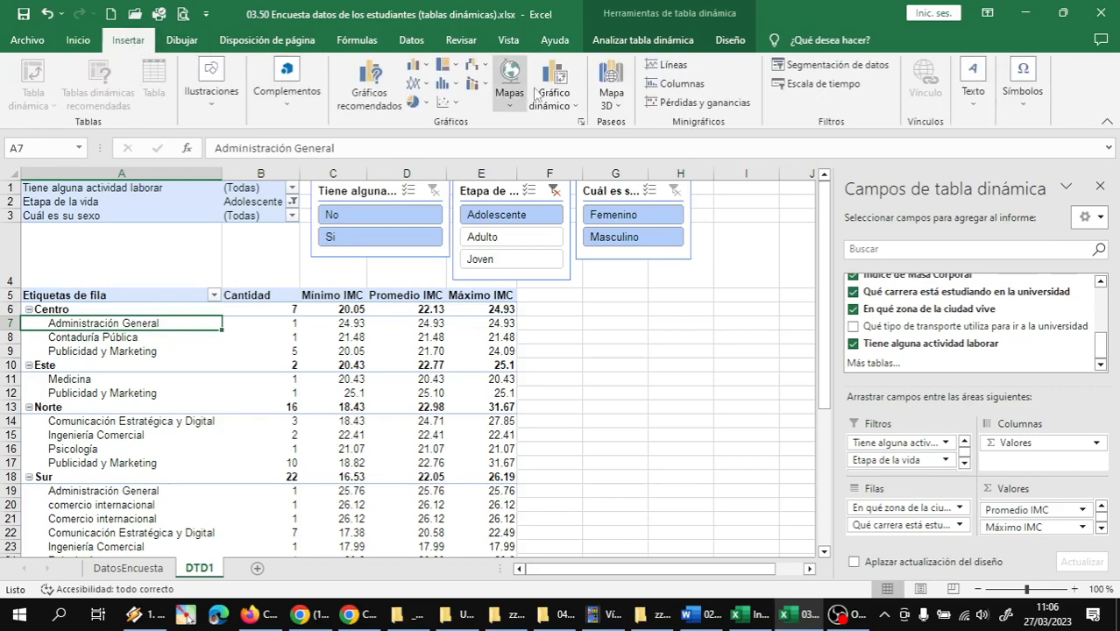
left_click(553, 79)
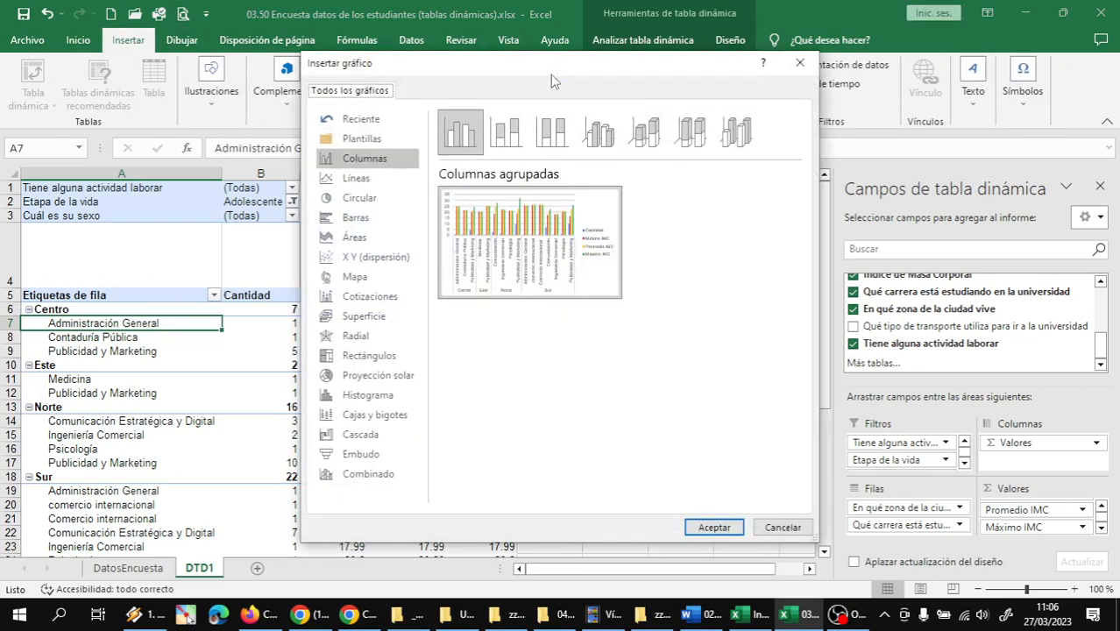
left_click(507, 131)
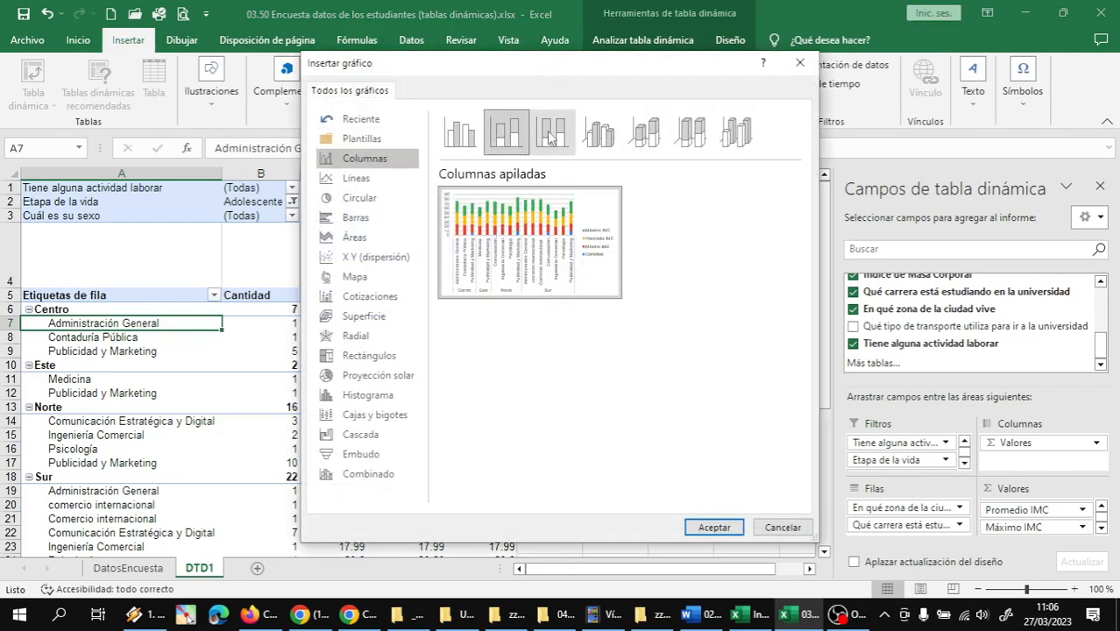
left_click(551, 132)
left_click(450, 135)
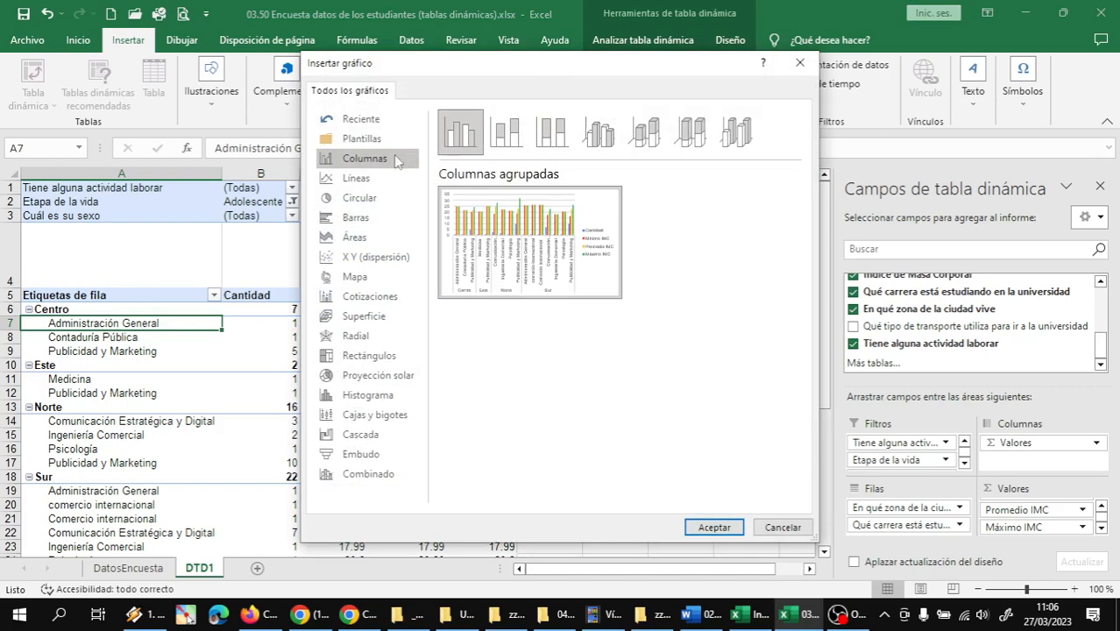
left_click(355, 178)
left_click(358, 198)
left_click(353, 221)
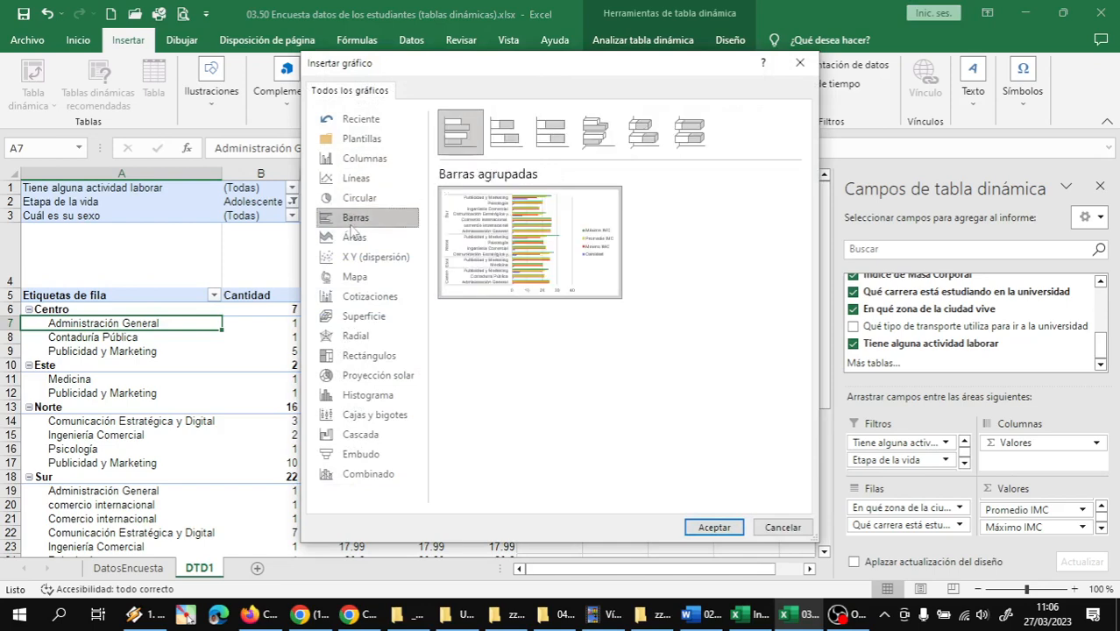
left_click(366, 157)
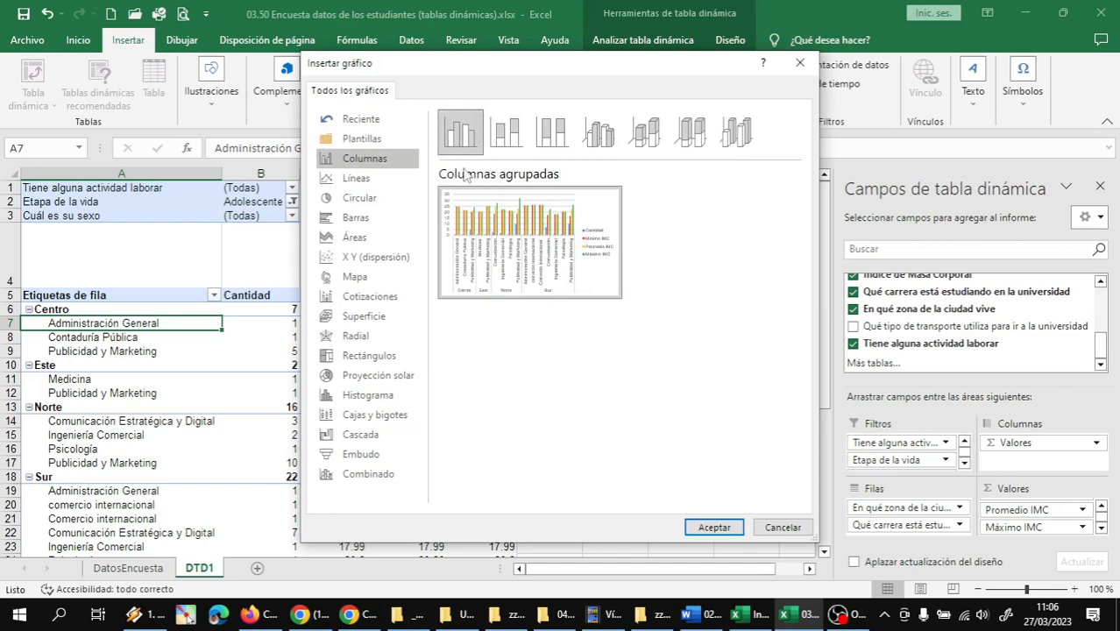
left_click(713, 528)
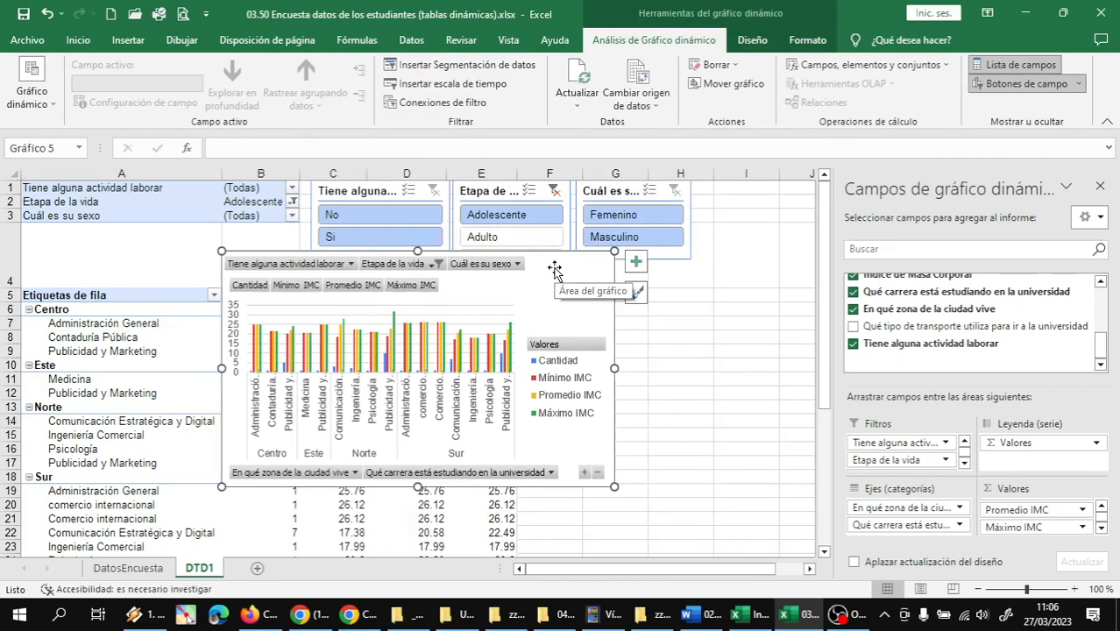
Move the pivot chart to a new sheet named GTD1, place that sheet after DTD1, and return to DTD1
left_click_drag(554, 267, 578, 317)
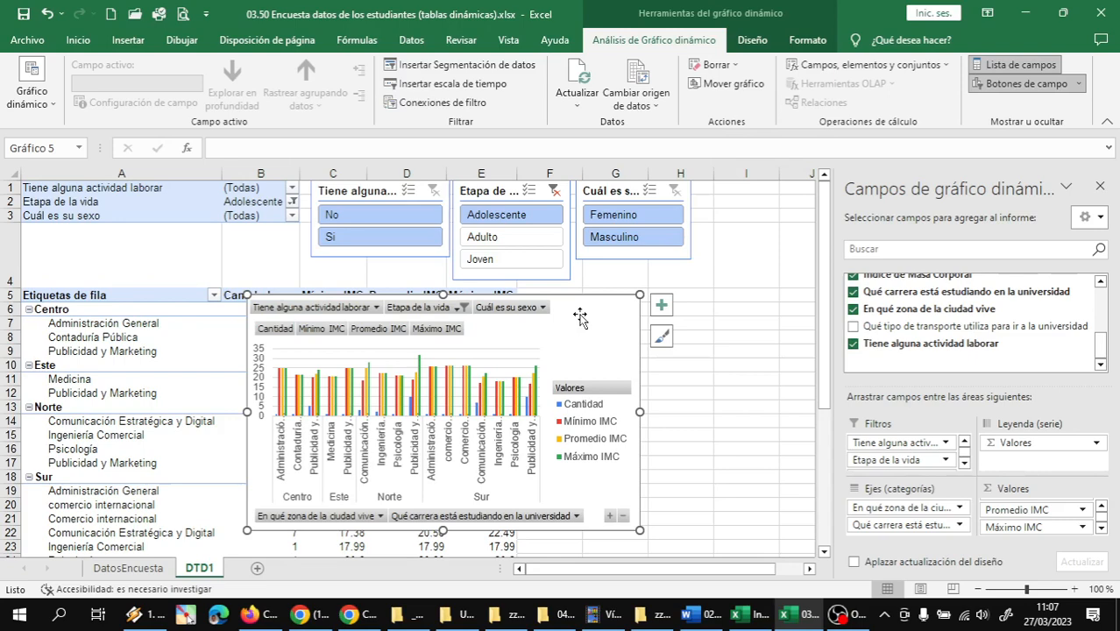
right_click(580, 314)
right_click(580, 314)
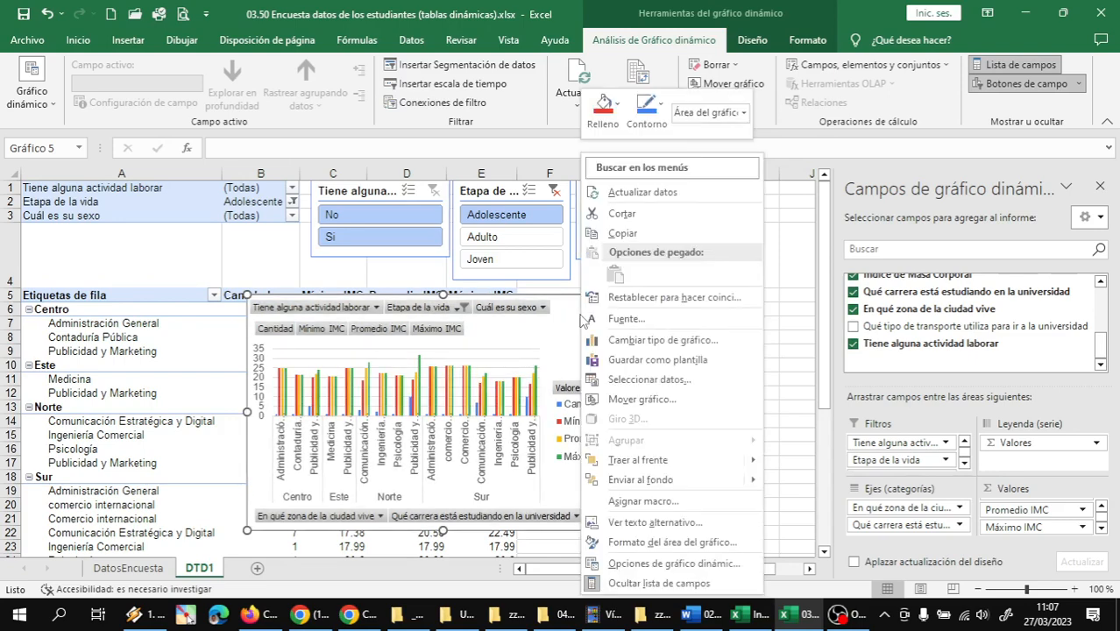
left_click(641, 400)
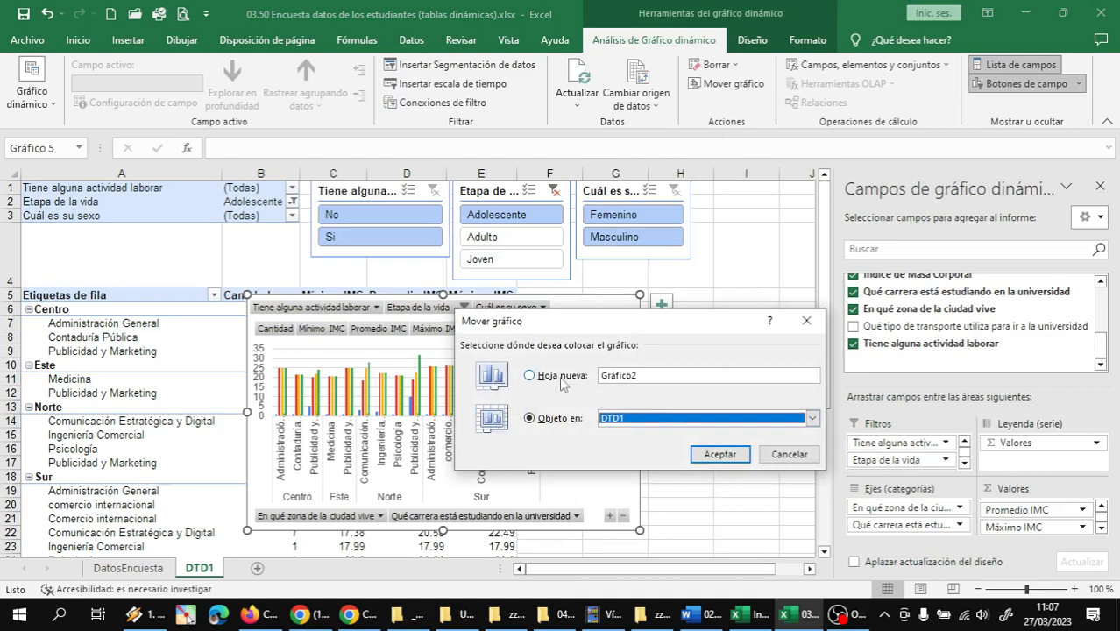
left_click(554, 378)
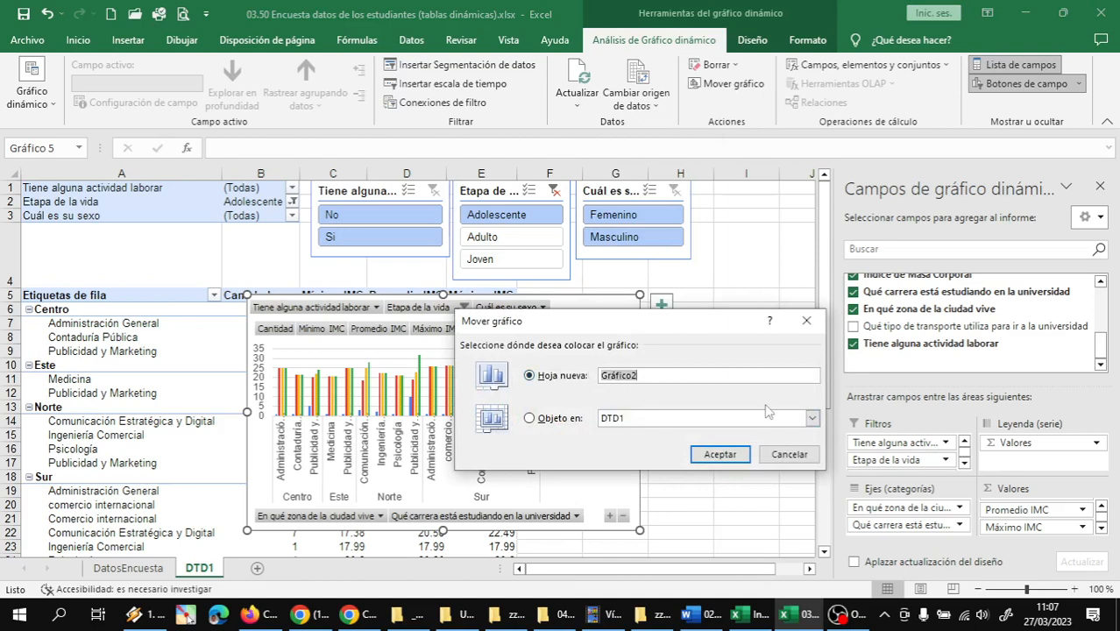
type("GTD1")
left_click(721, 456)
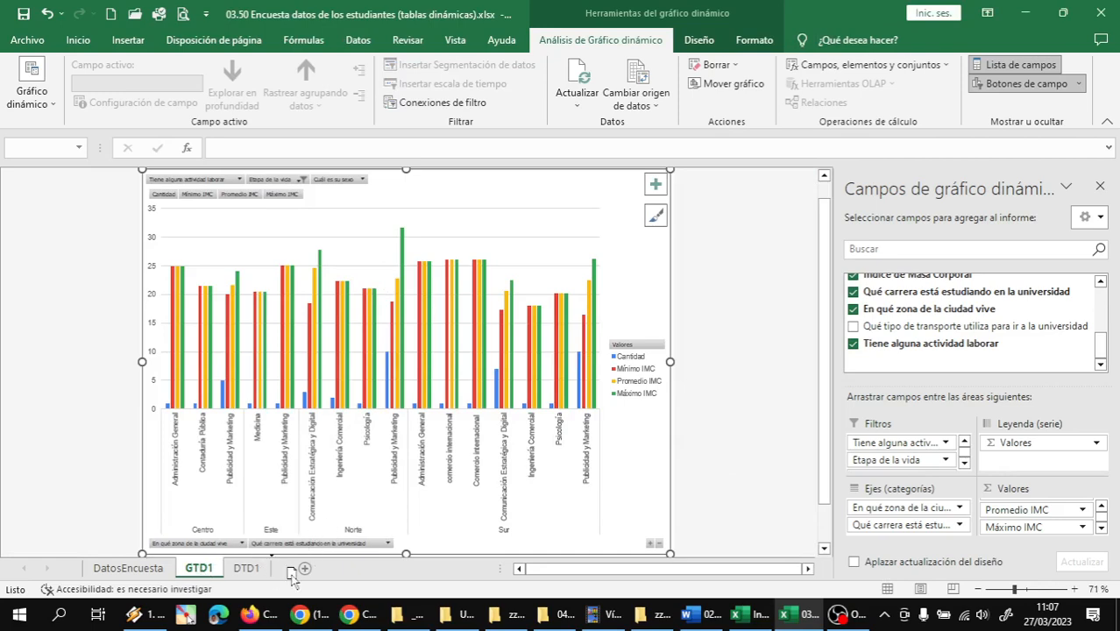
left_click(247, 569)
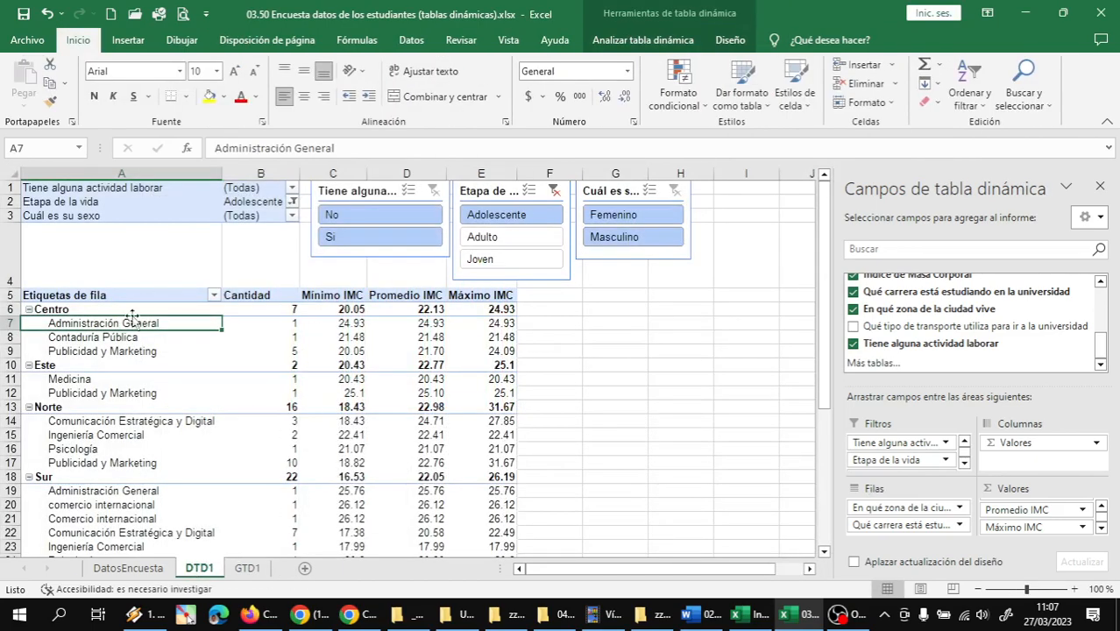
Alternate between the GTD1 and DTD1 sheets to compare the chart with its pivot table, ending on GTD1
left_click(250, 569)
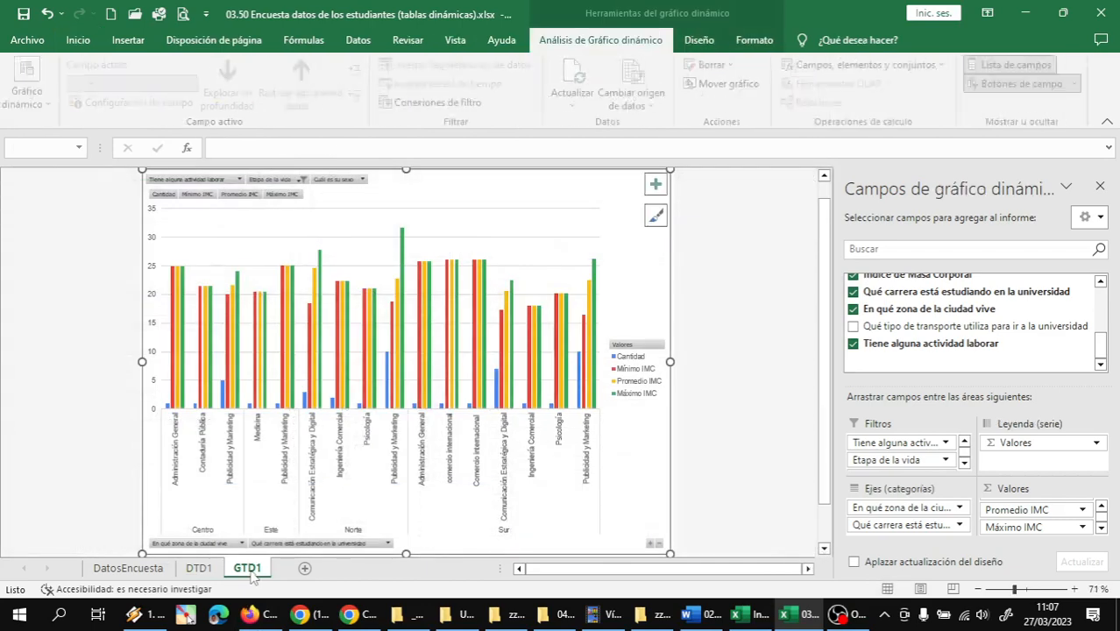
left_click(209, 569)
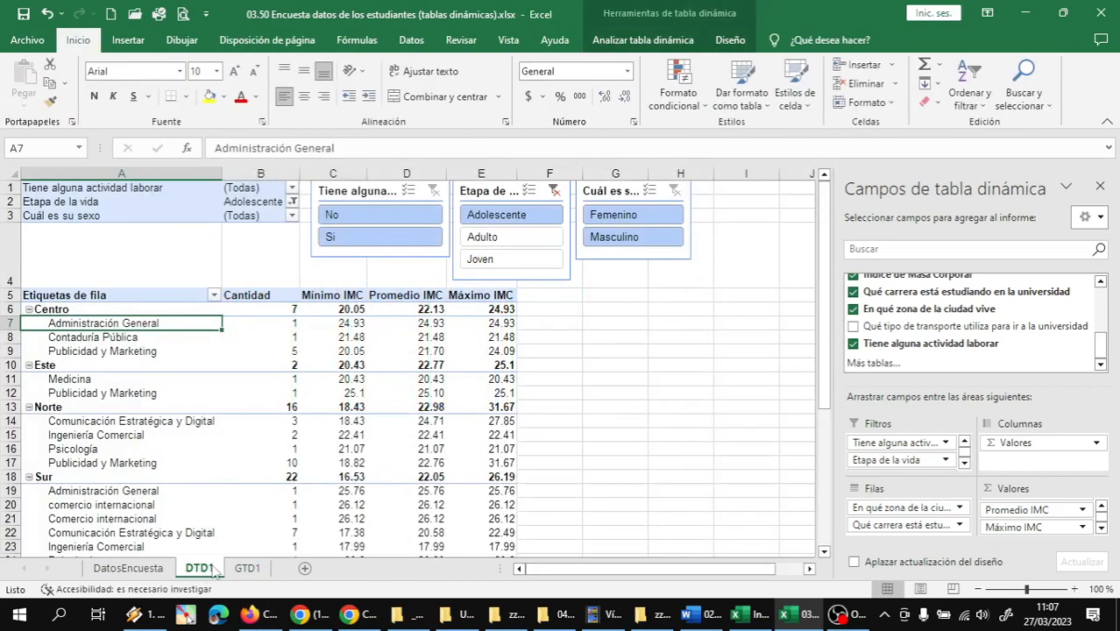
left_click(247, 568)
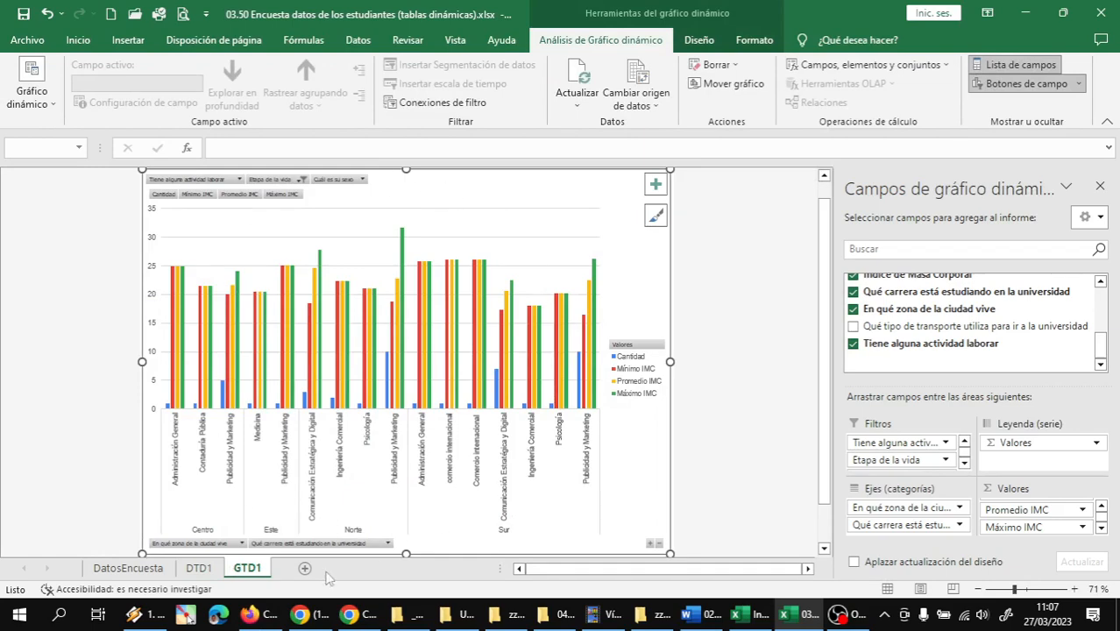
left_click(200, 568)
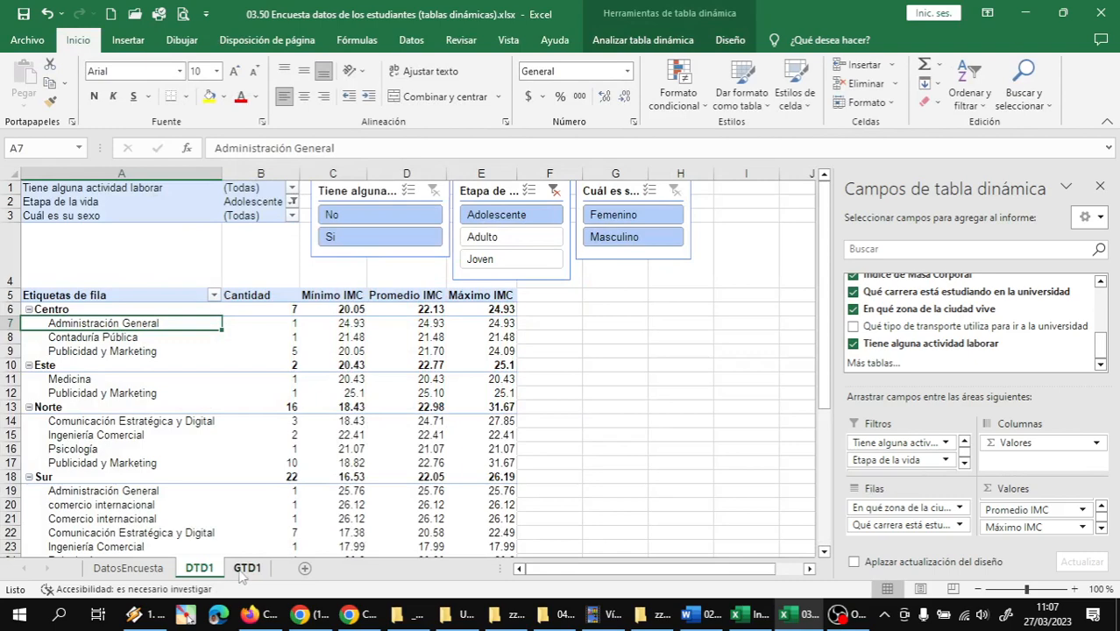
left_click(245, 569)
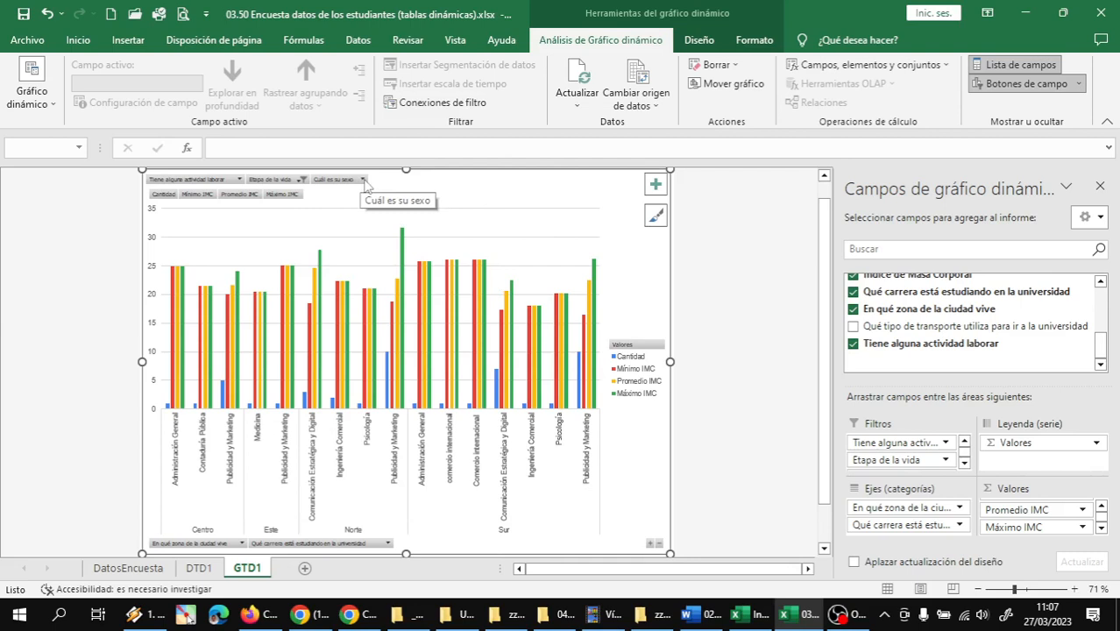
Filter the pivot chart's Cuál es su sexo field to Femenino only
left_click(362, 180)
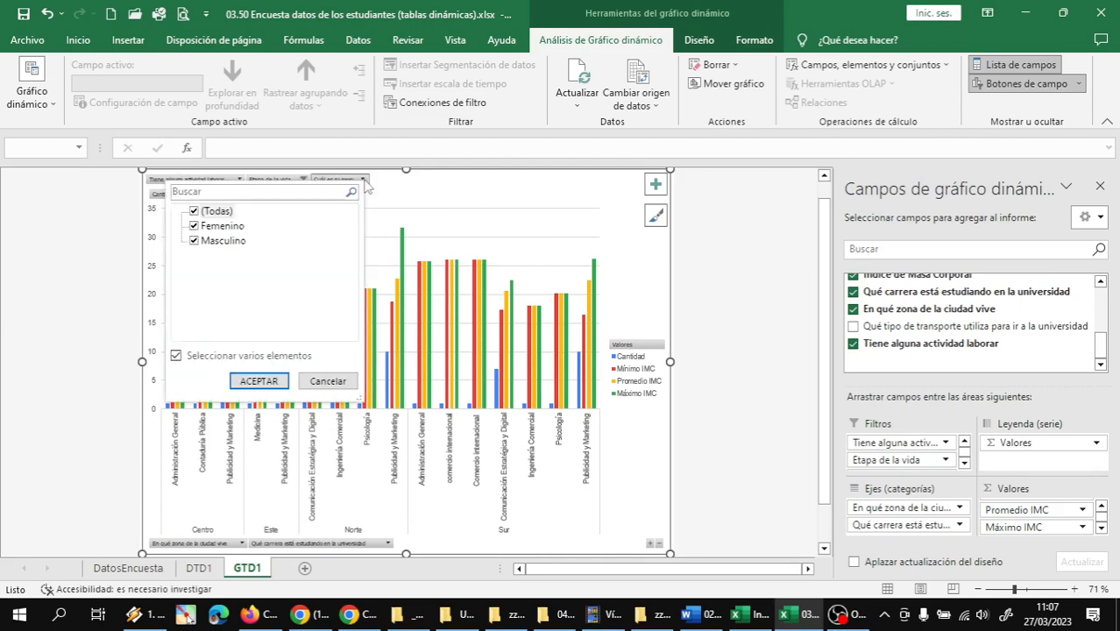
left_click(194, 211)
left_click(193, 226)
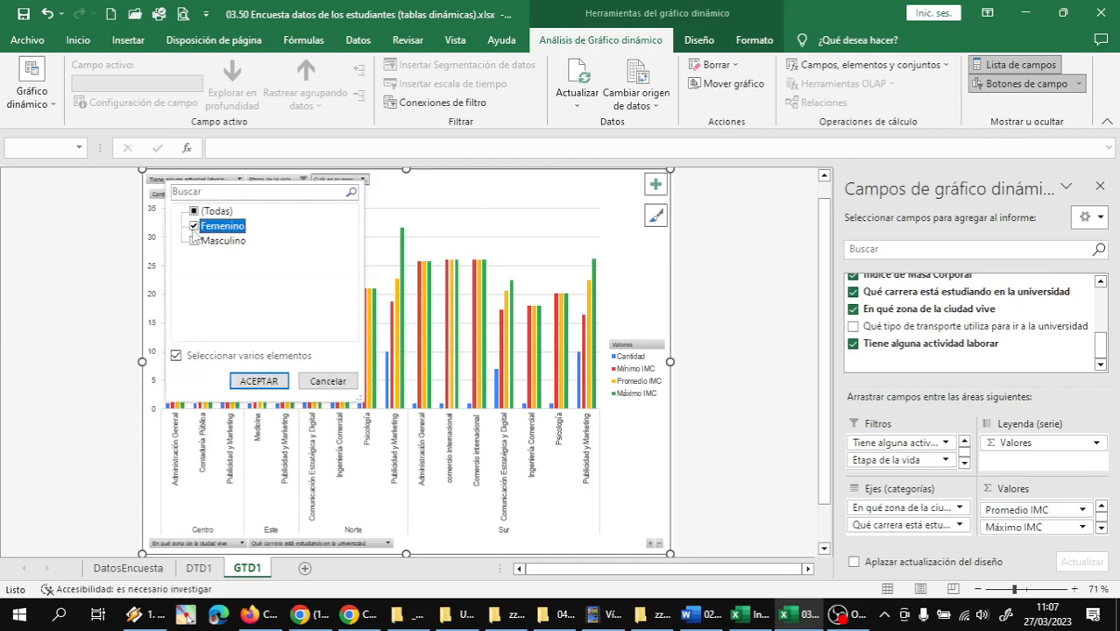
left_click(259, 381)
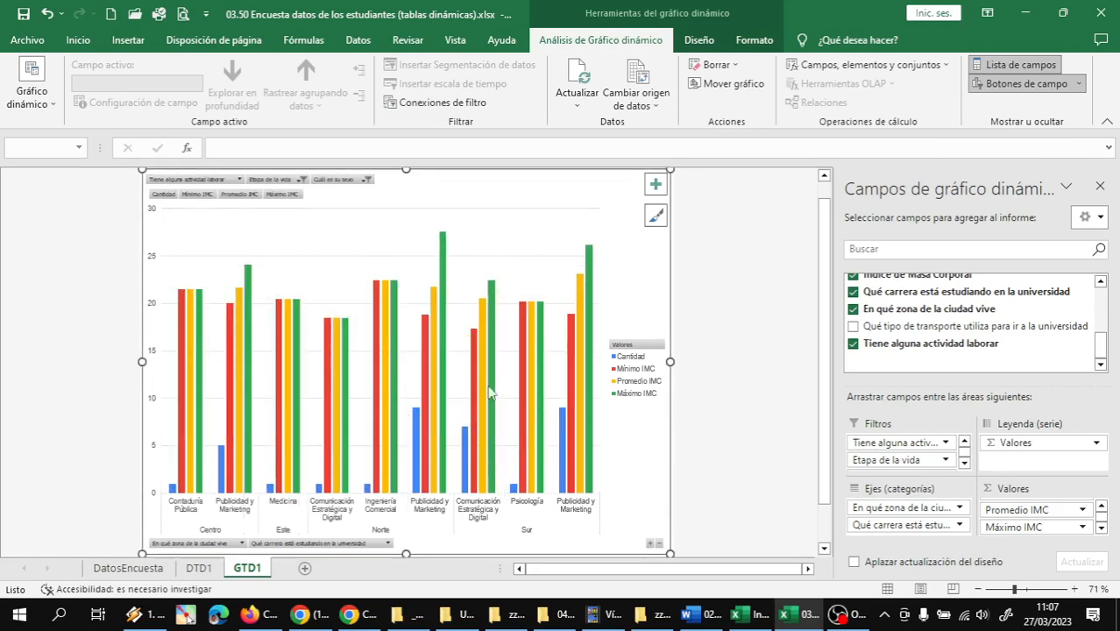
Filter the pivot chart's Tiene alguna actividad laborar field to Si only
left_click(239, 179)
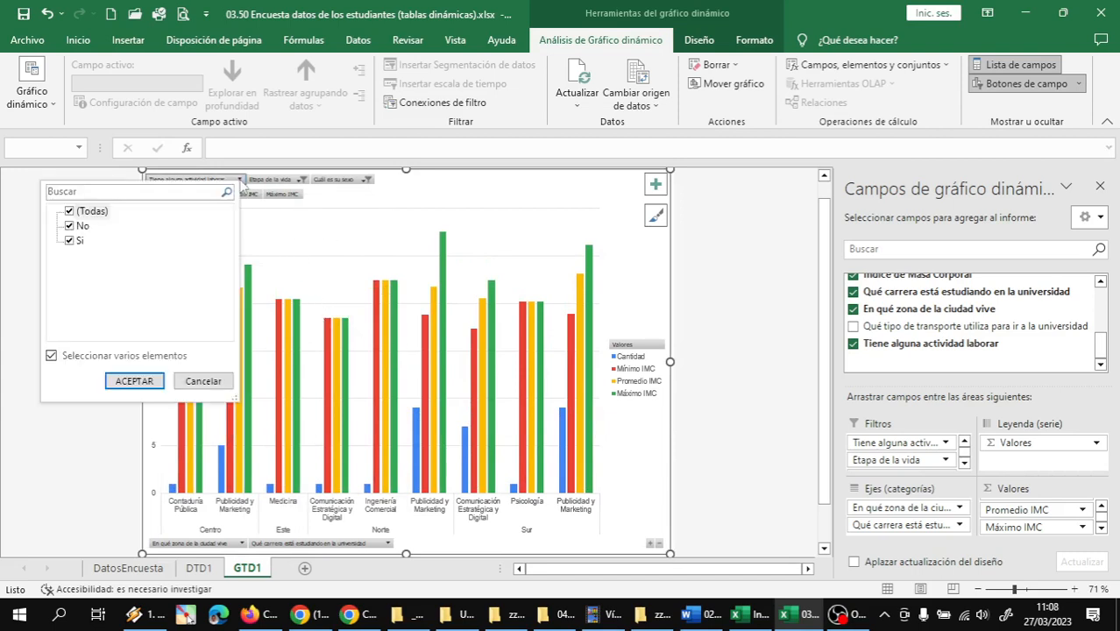
left_click(69, 211)
left_click(69, 240)
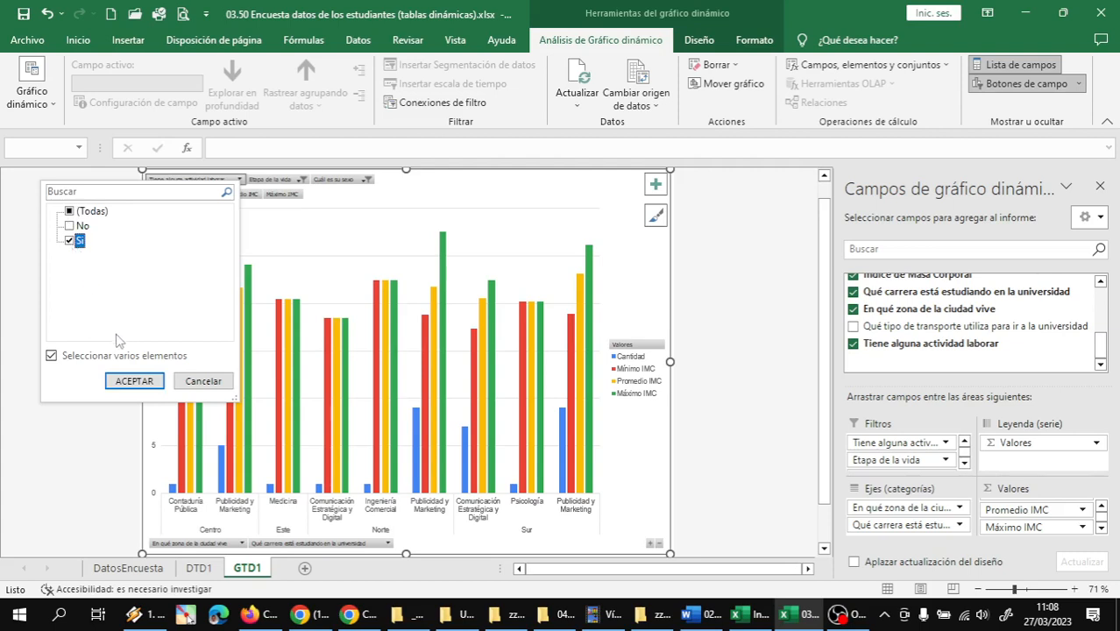
left_click(134, 380)
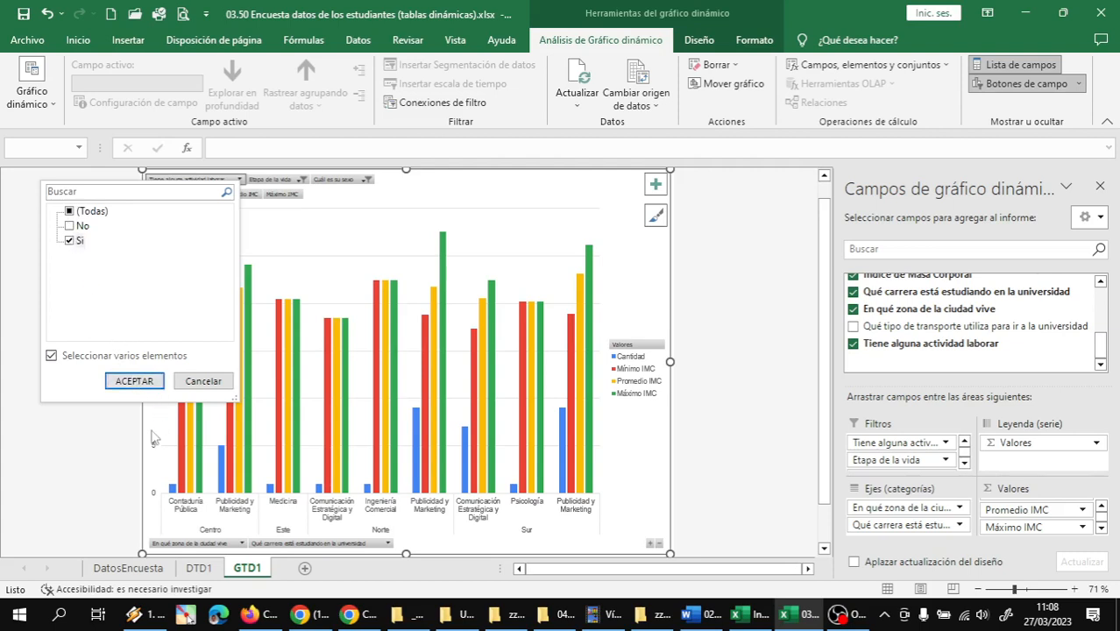
left_click(134, 381)
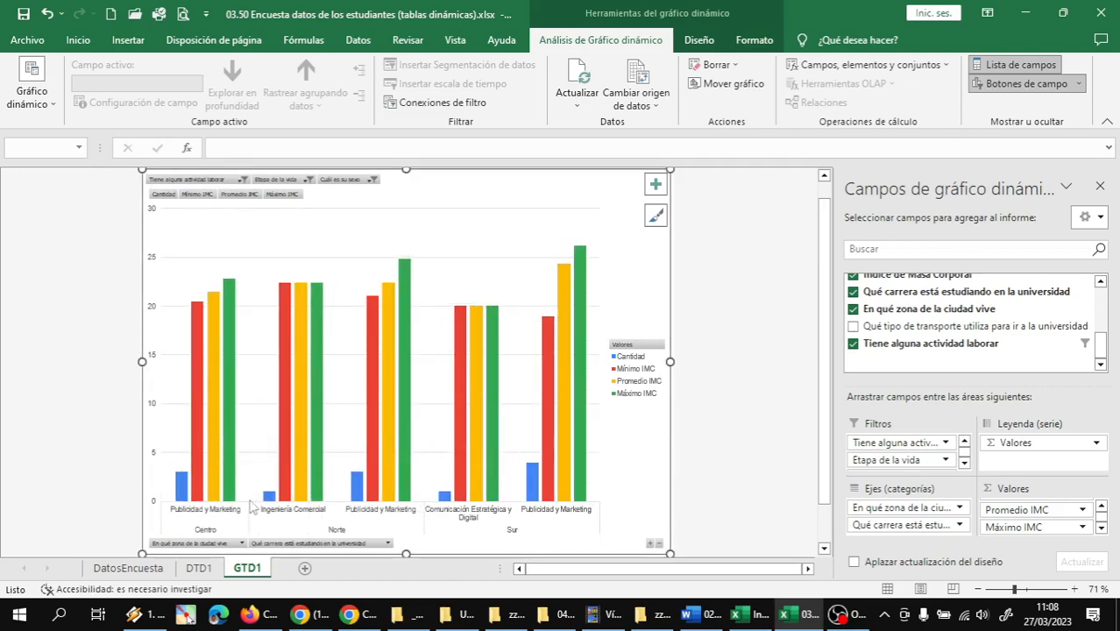
Set the Etapa de la vida slicer on sheet DTD1 to Joven and compare the pivot table with the GTD1 chart
left_click(198, 568)
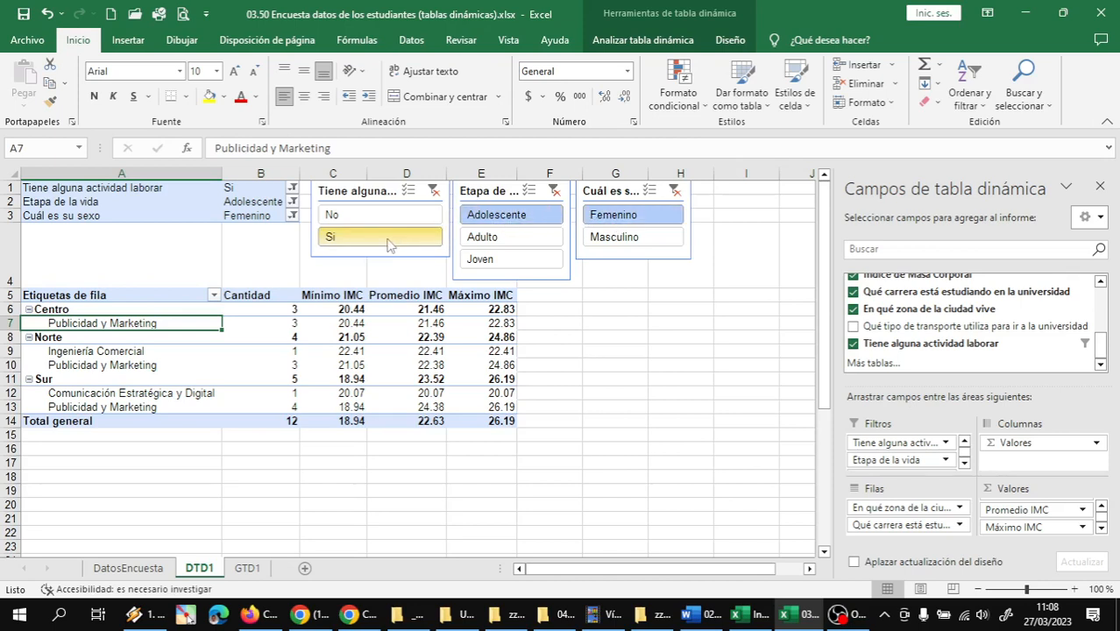
left_click(477, 267)
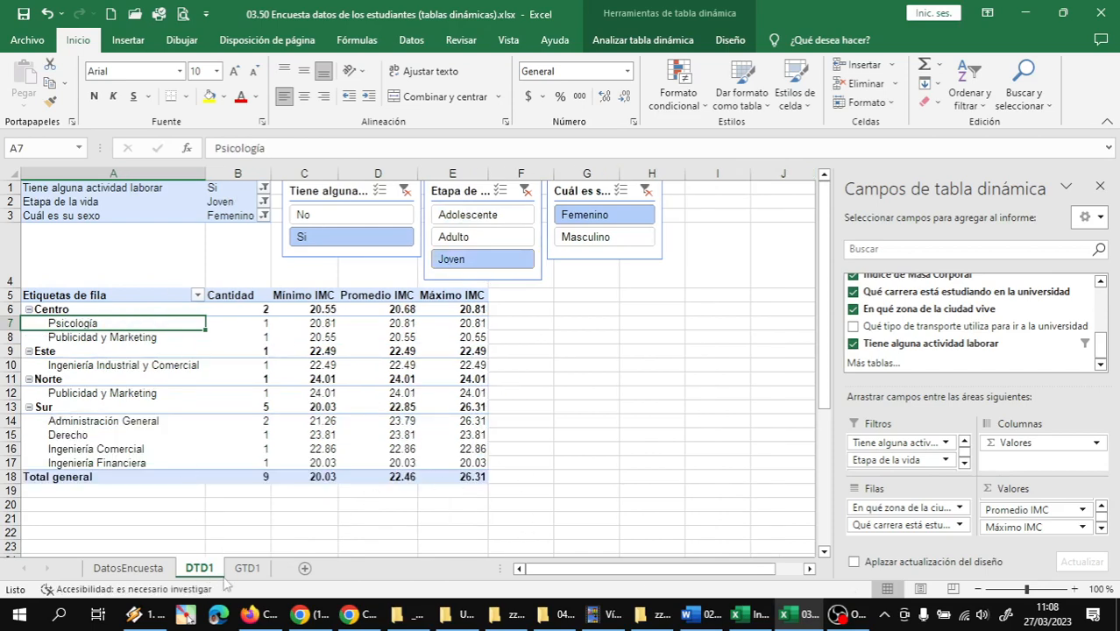
left_click(247, 568)
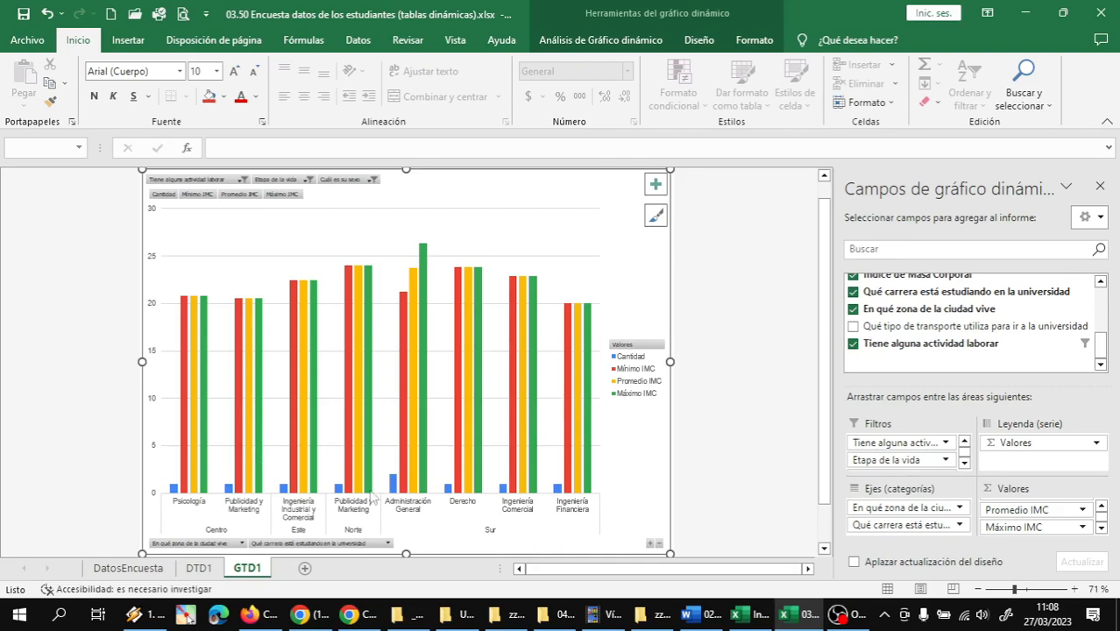
left_click(199, 568)
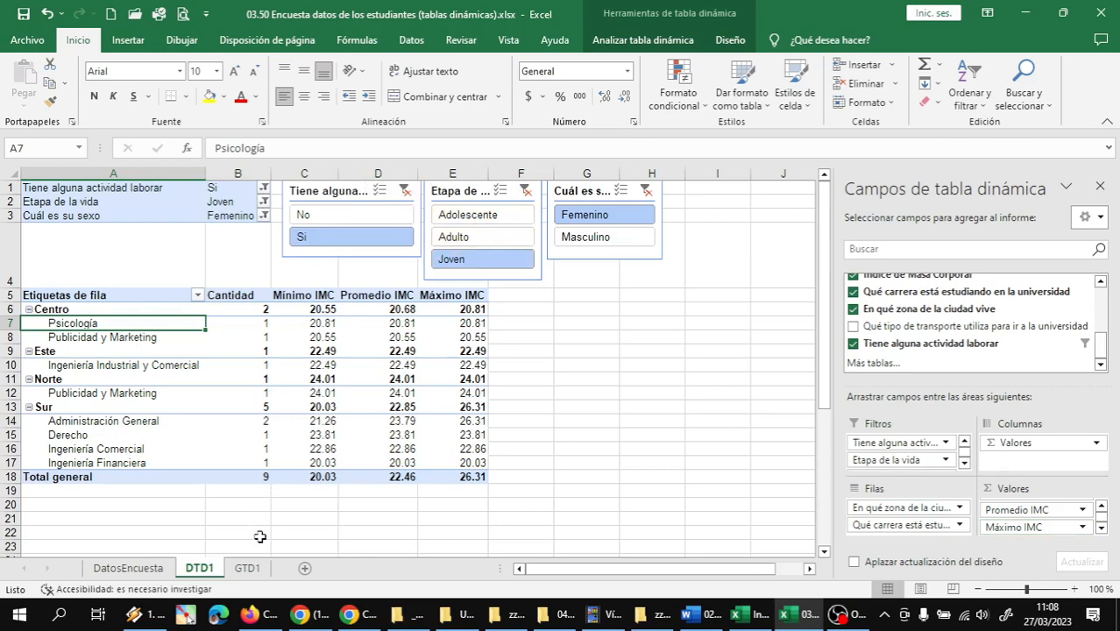
left_click(247, 567)
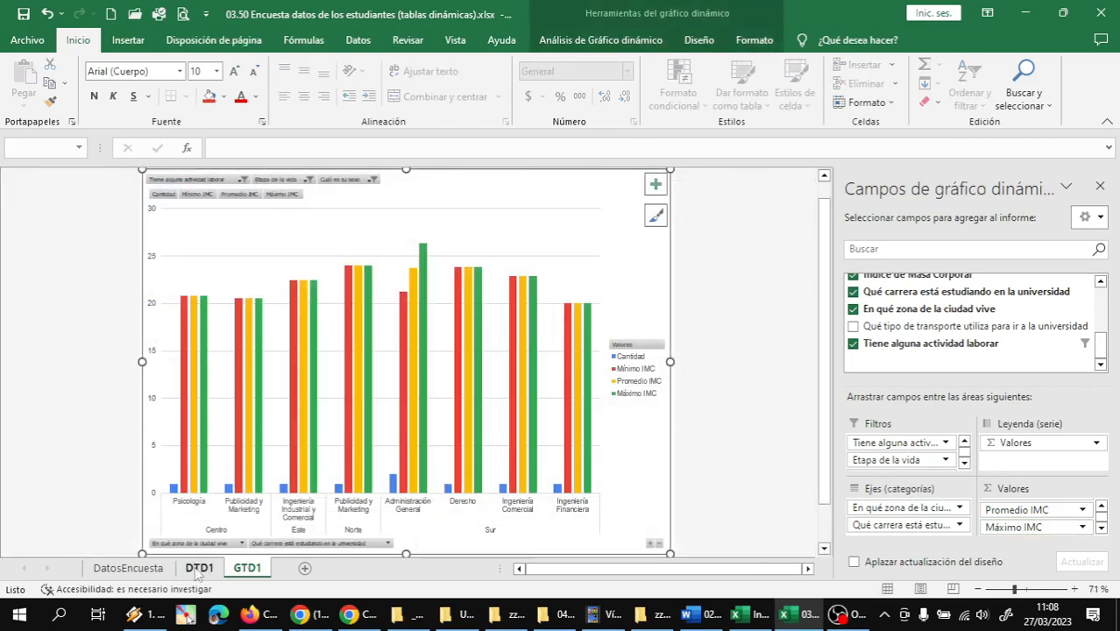
Capture a full-screen screenshot of sheet DTD1, switch to WhatsApp Web and send it to the INT.INFORMÁTICA_K group
left_click(197, 570)
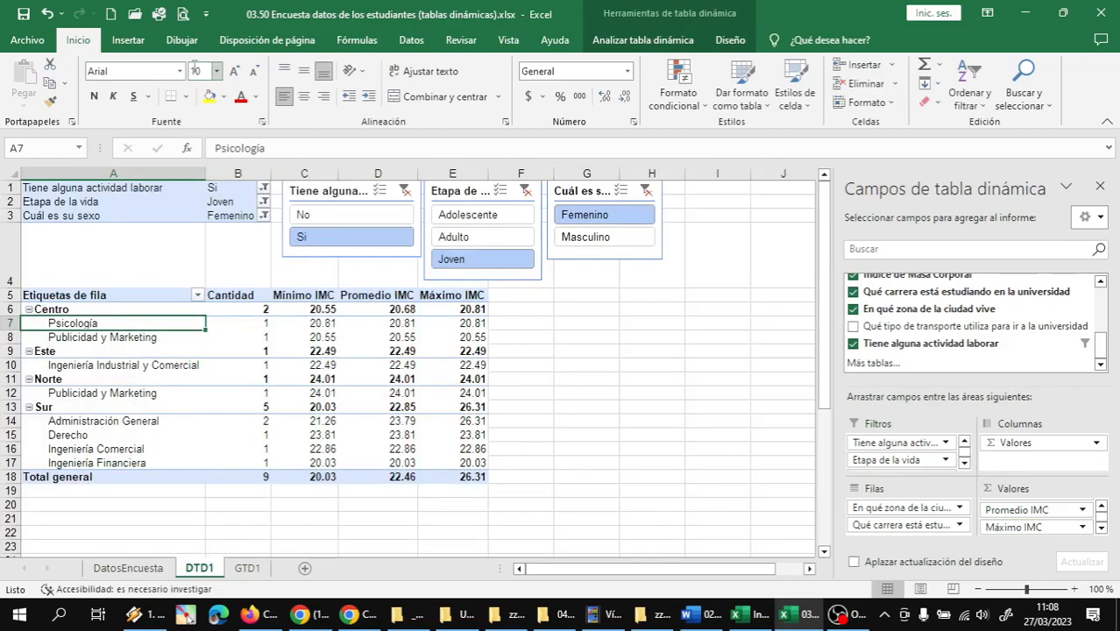
key("super+shift+s")
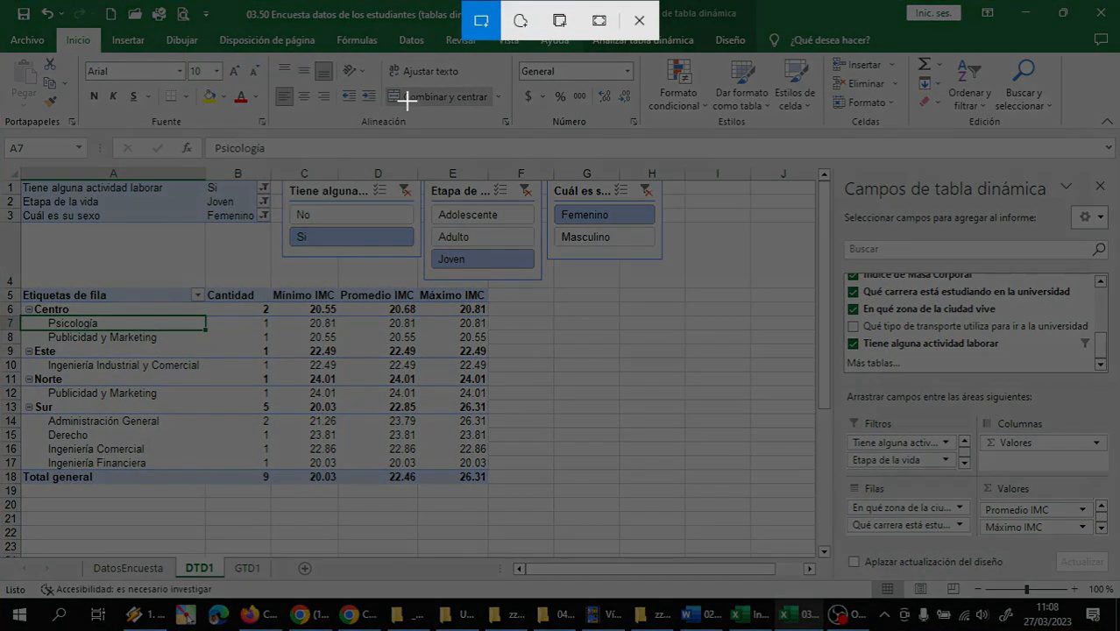
left_click(589, 27)
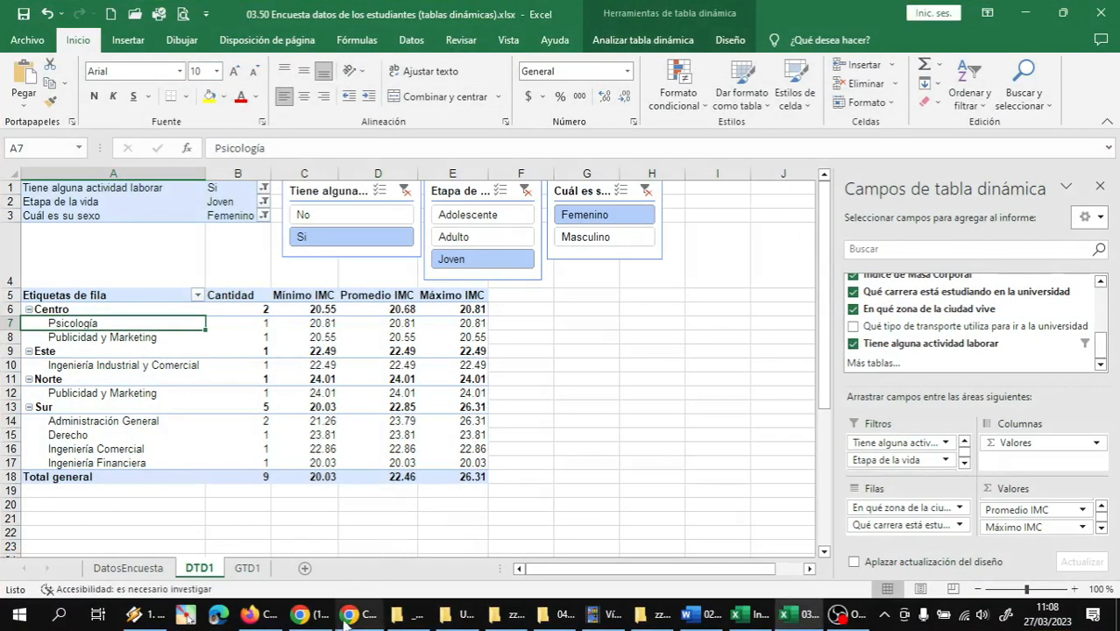
left_click(317, 617)
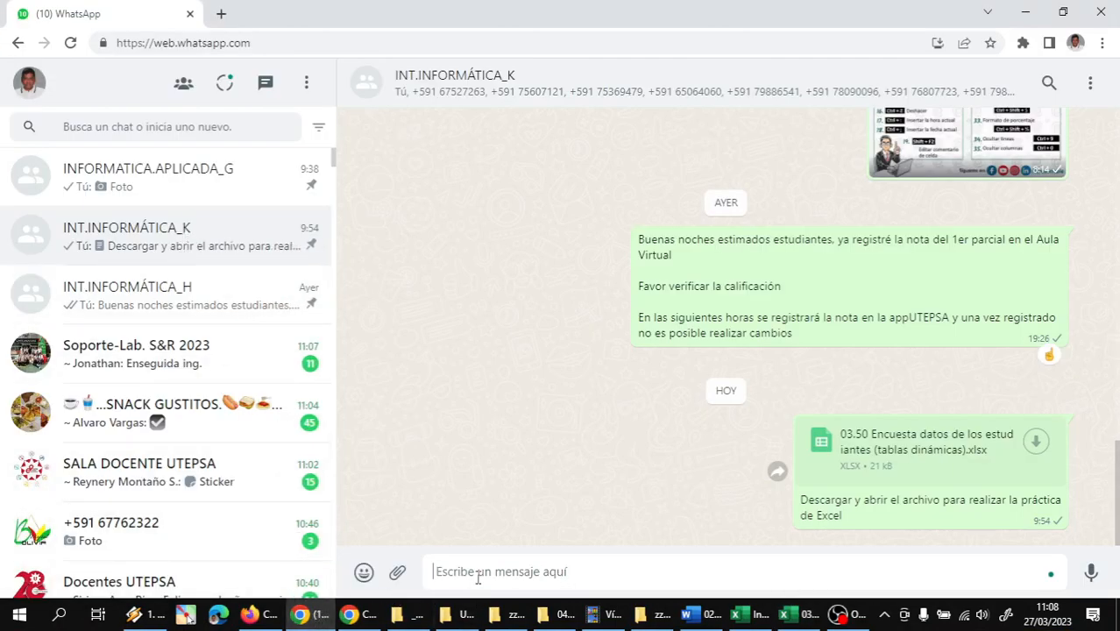
key("ctrl+v")
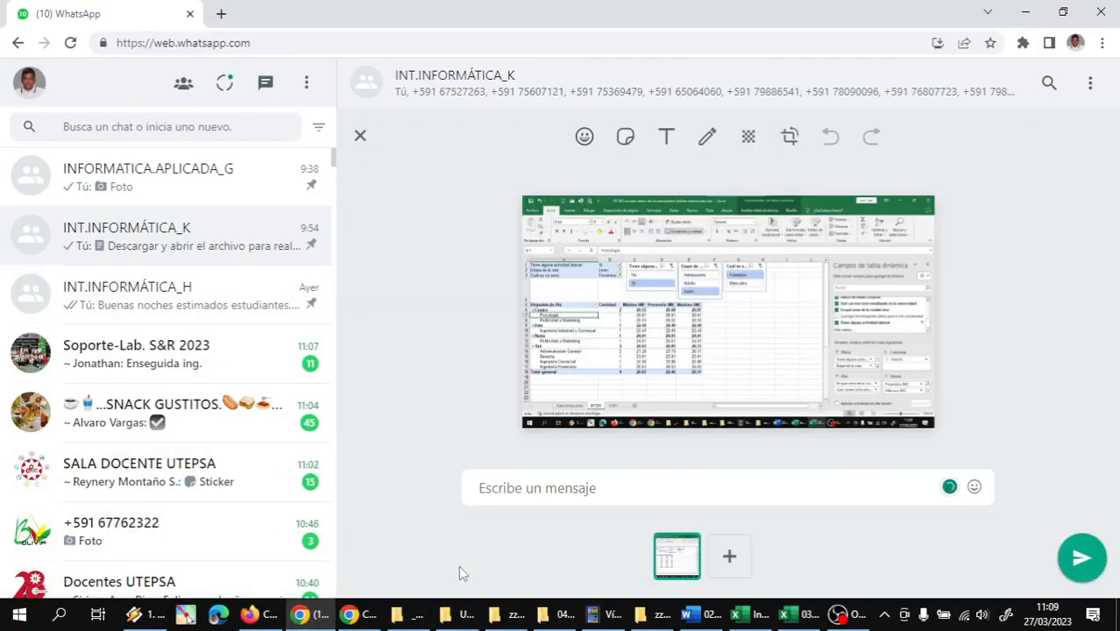
key("Return")
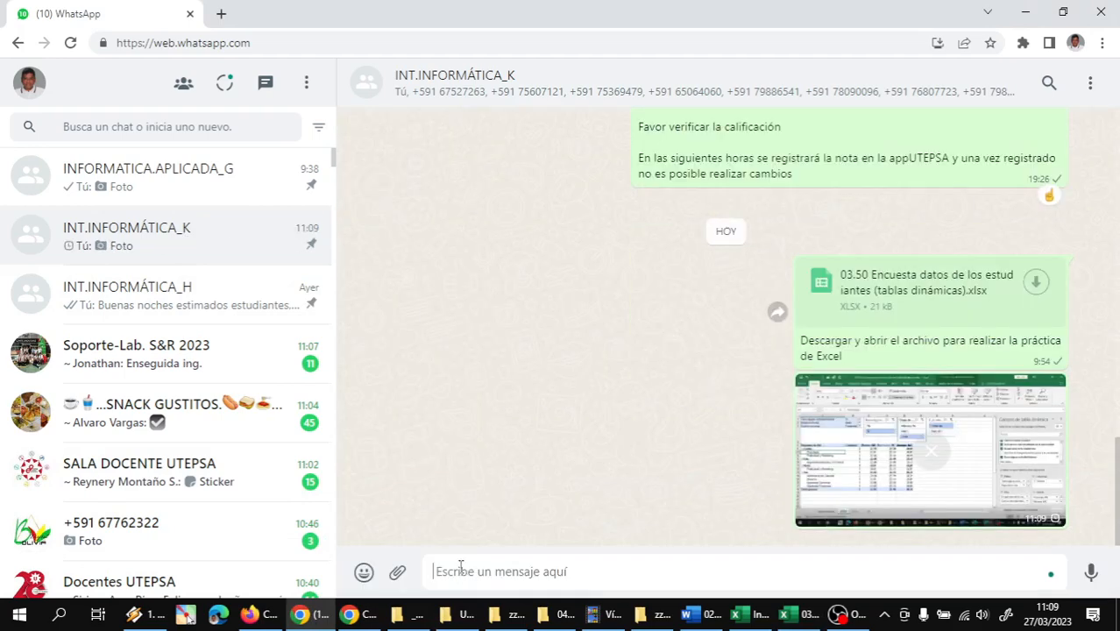